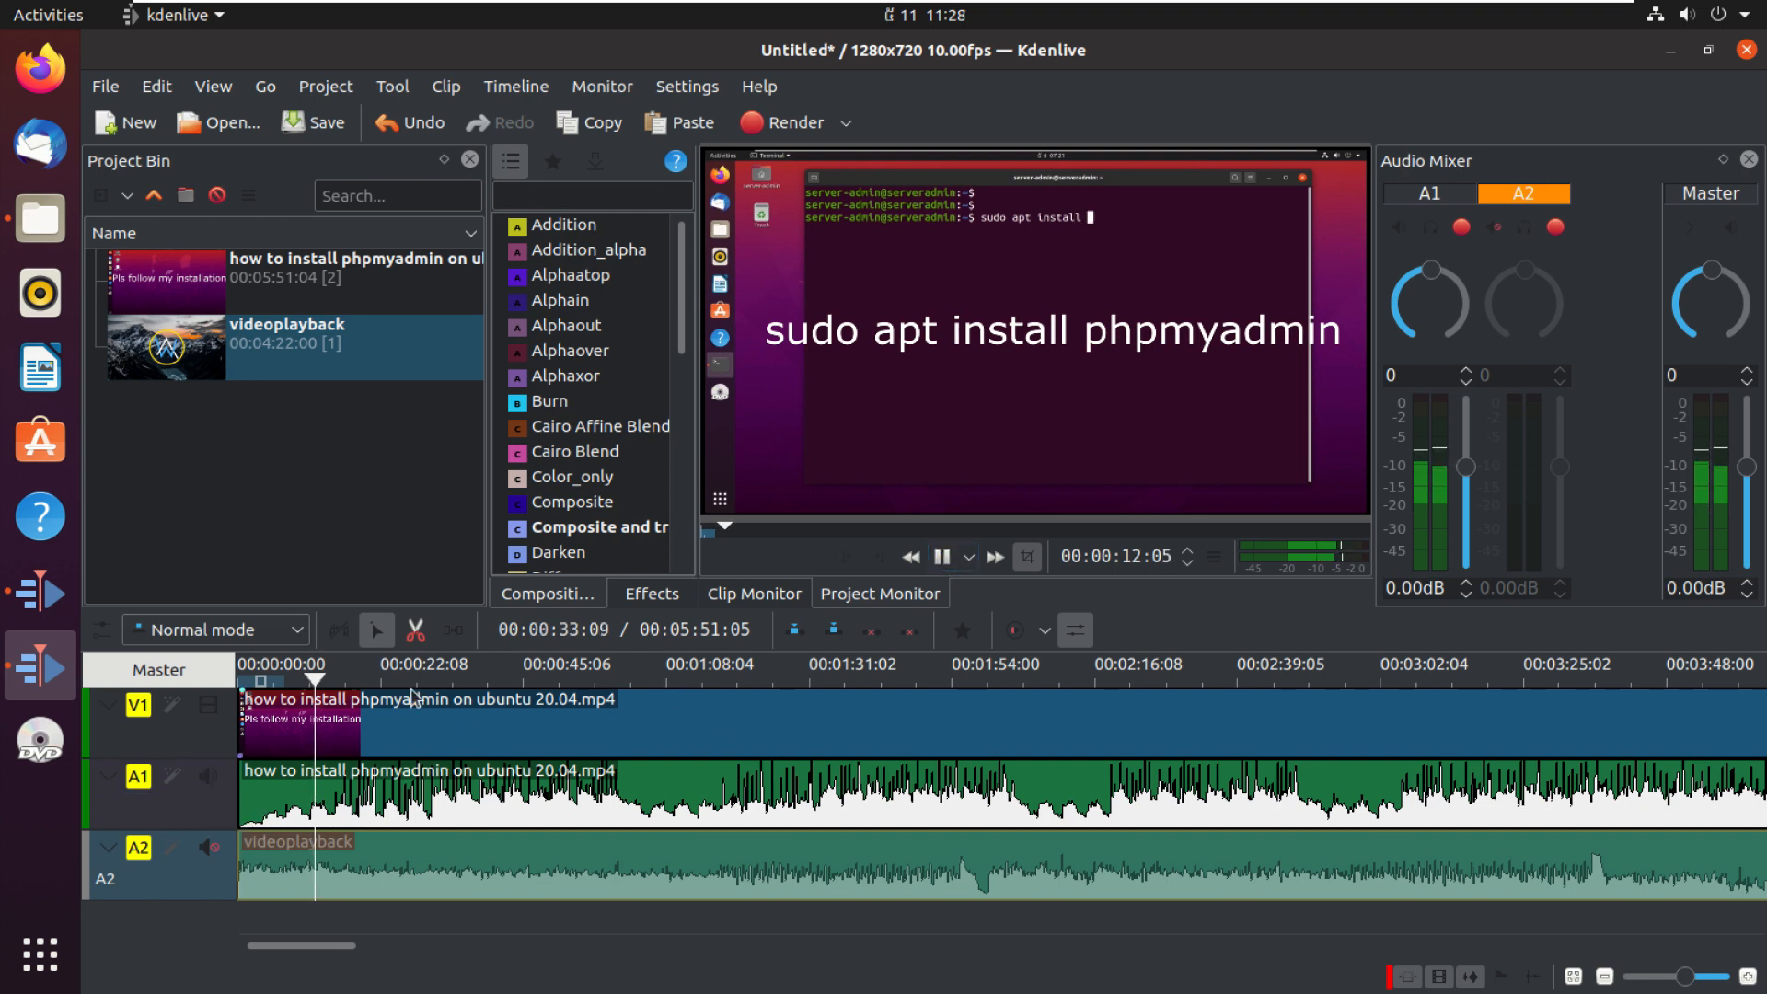
Step: Play the existing project's timeline from its start to preview the video
key("Home")
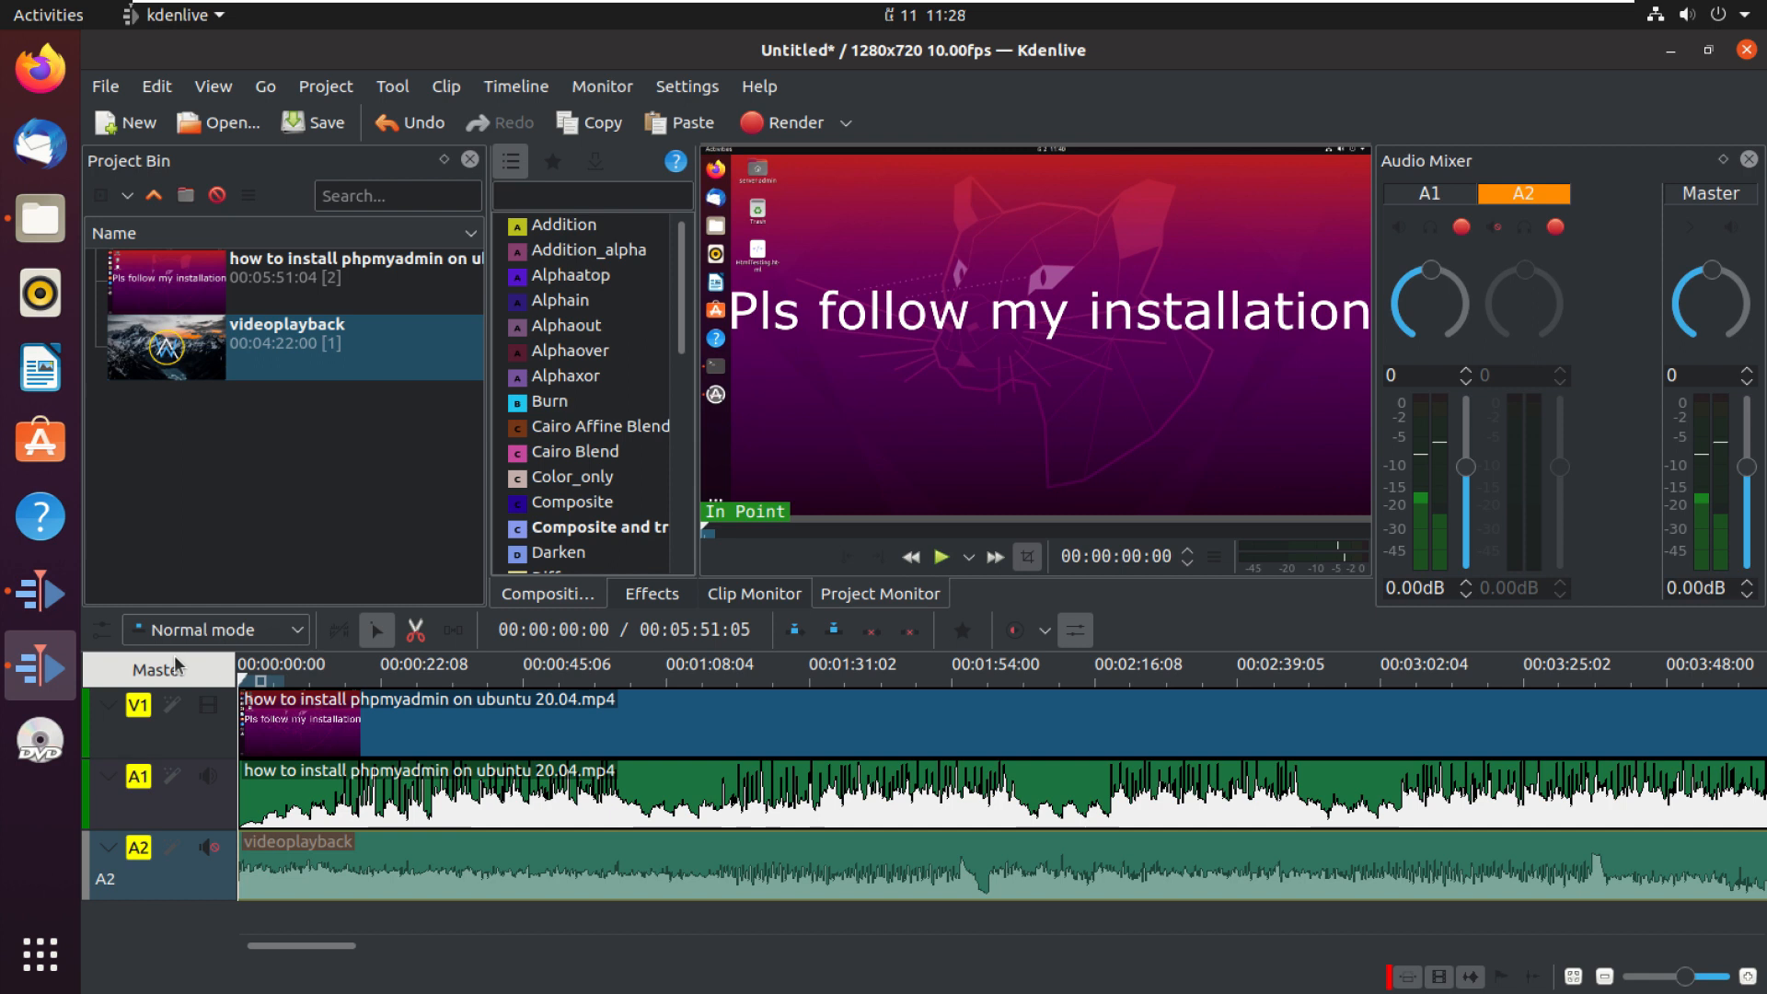
key("XF86AudioRaiseVolume")
key("XF86AudioRaiseVolume")
key("XF86AudioRaiseVolume")
key("XF86AudioRaiseVolume")
key("XF86AudioRaiseVolume")
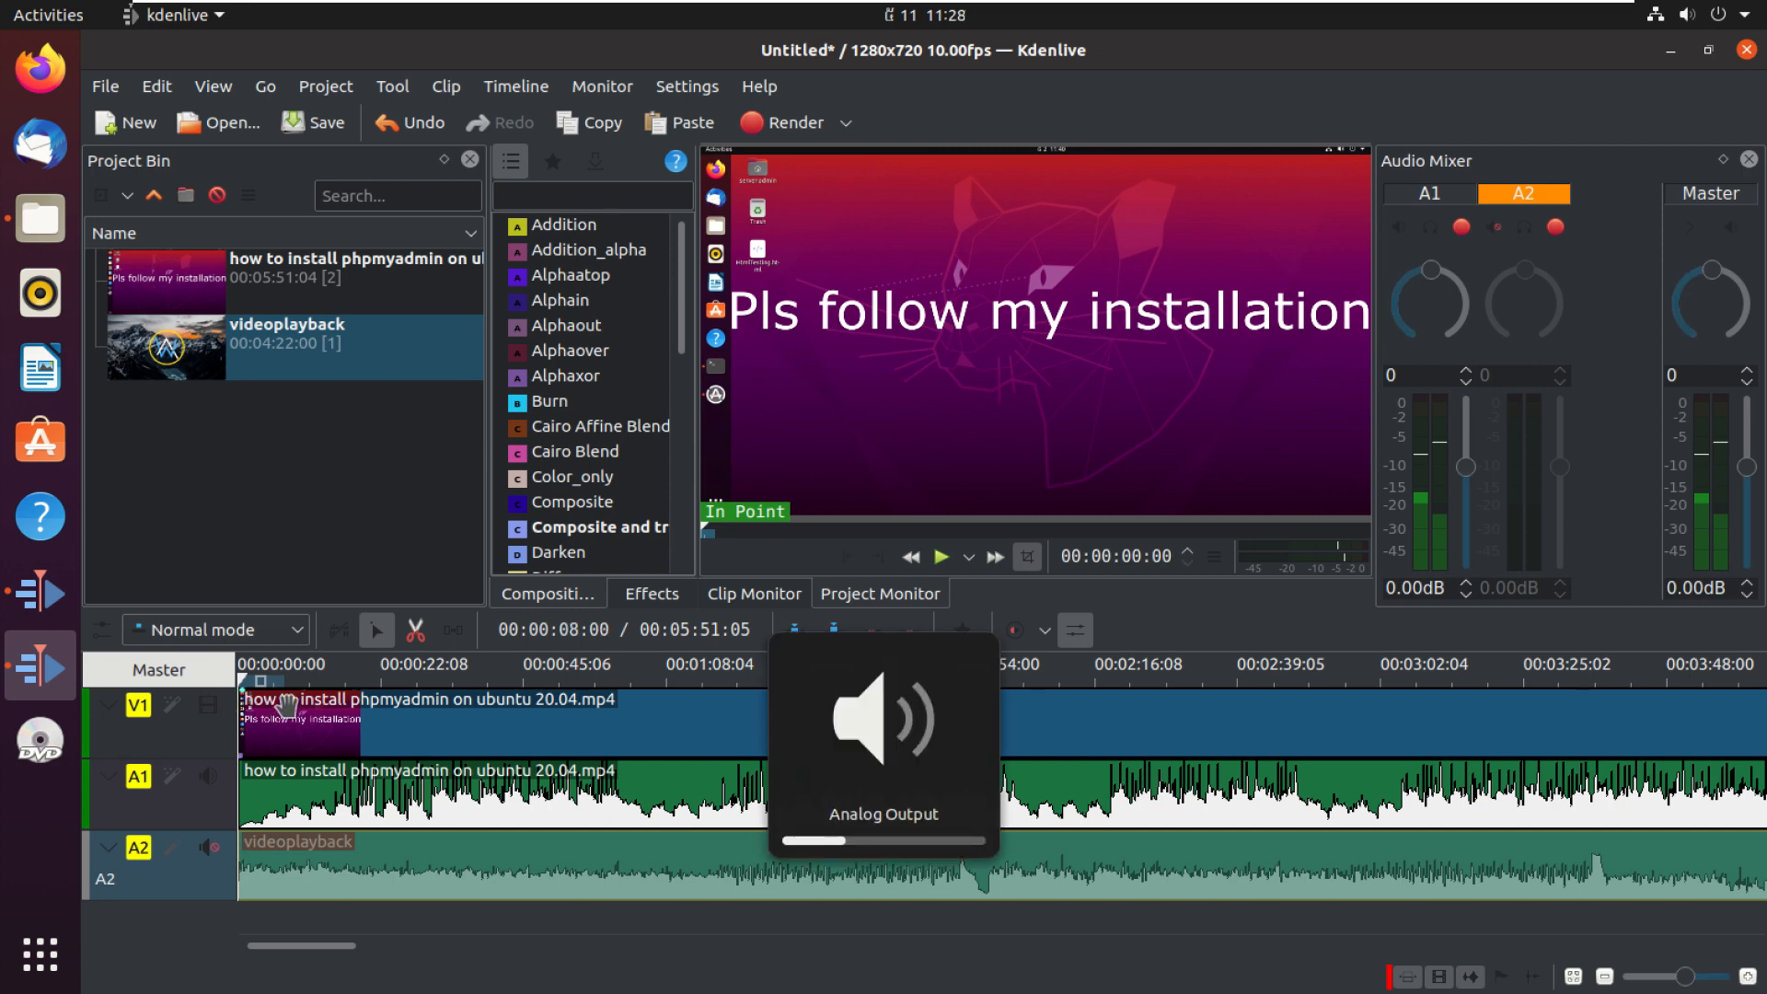
key("XF86AudioRaiseVolume")
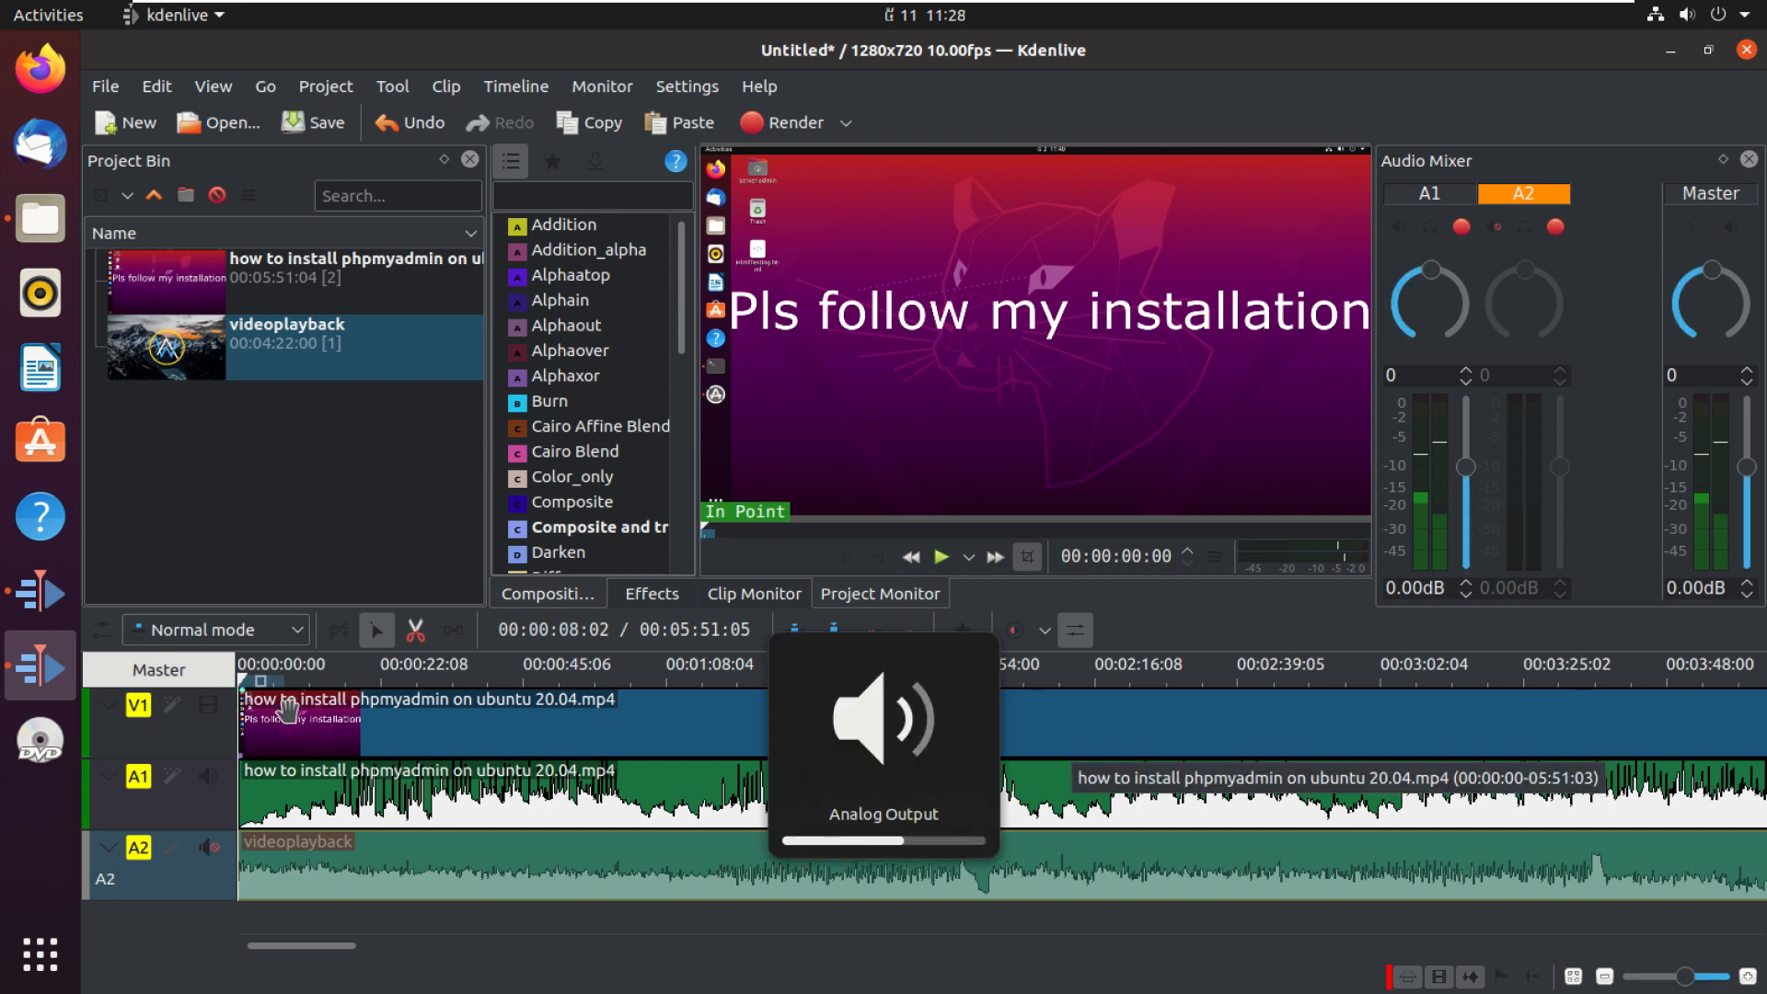
left_click(940, 559)
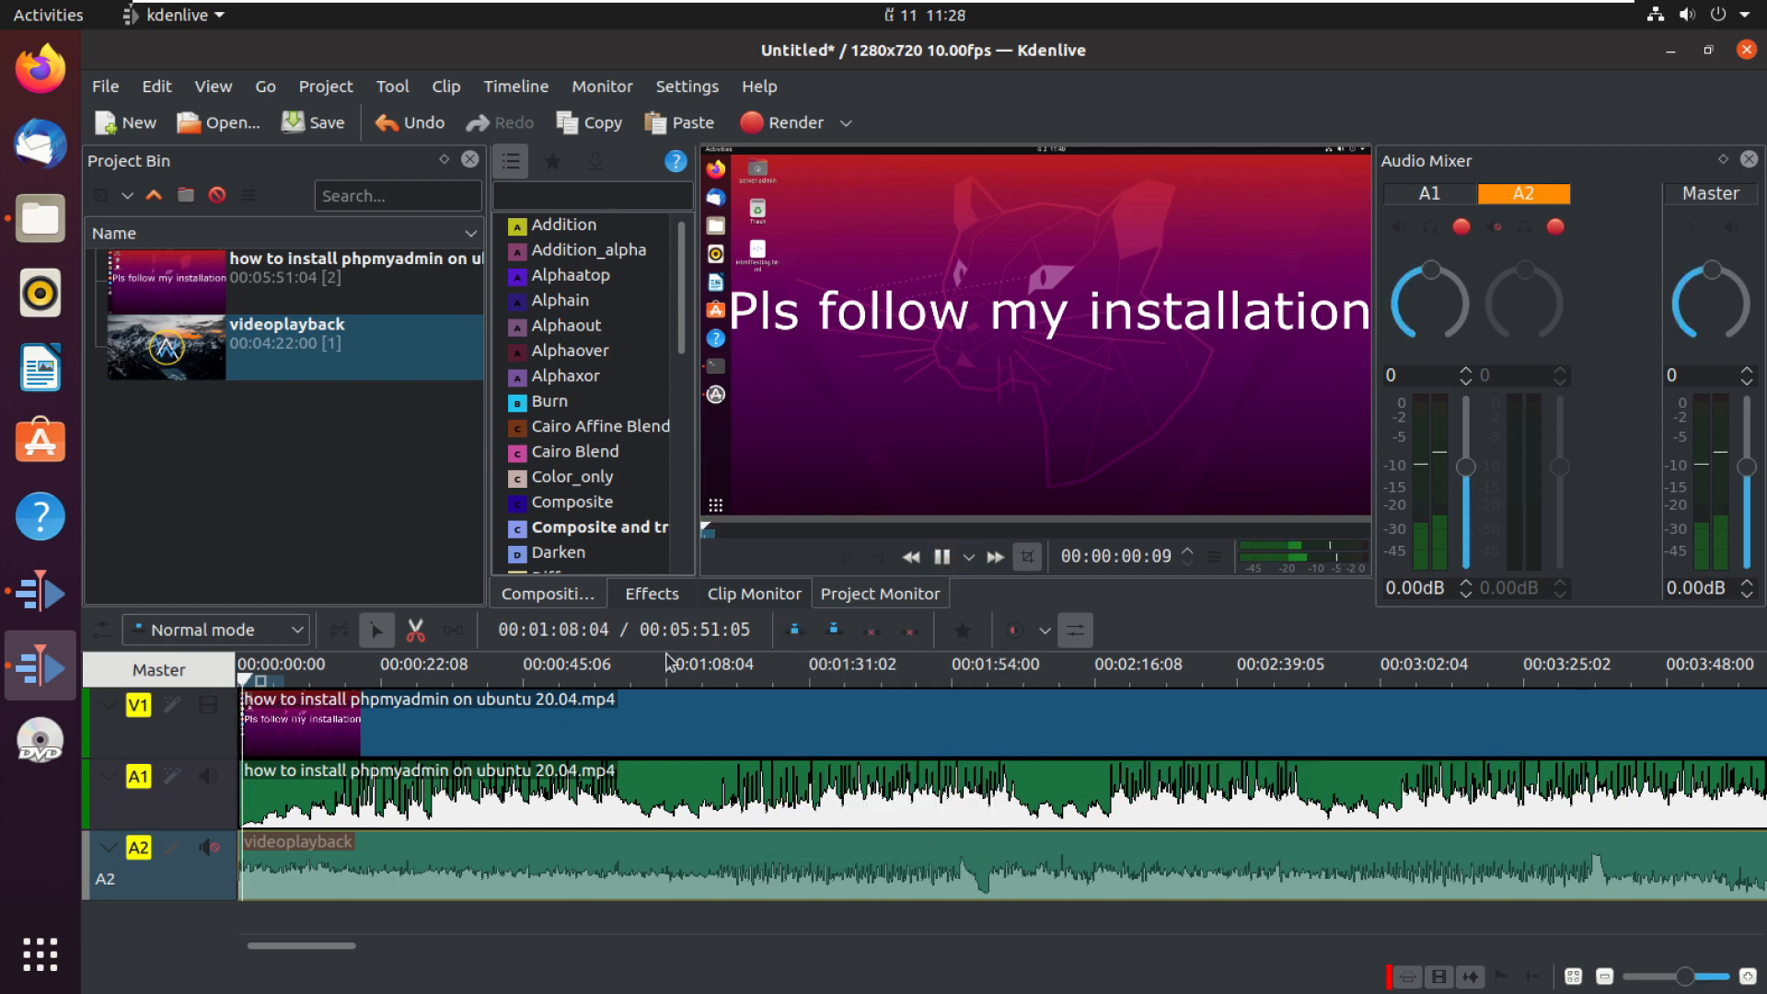
key("XF86AudioRaiseVolume")
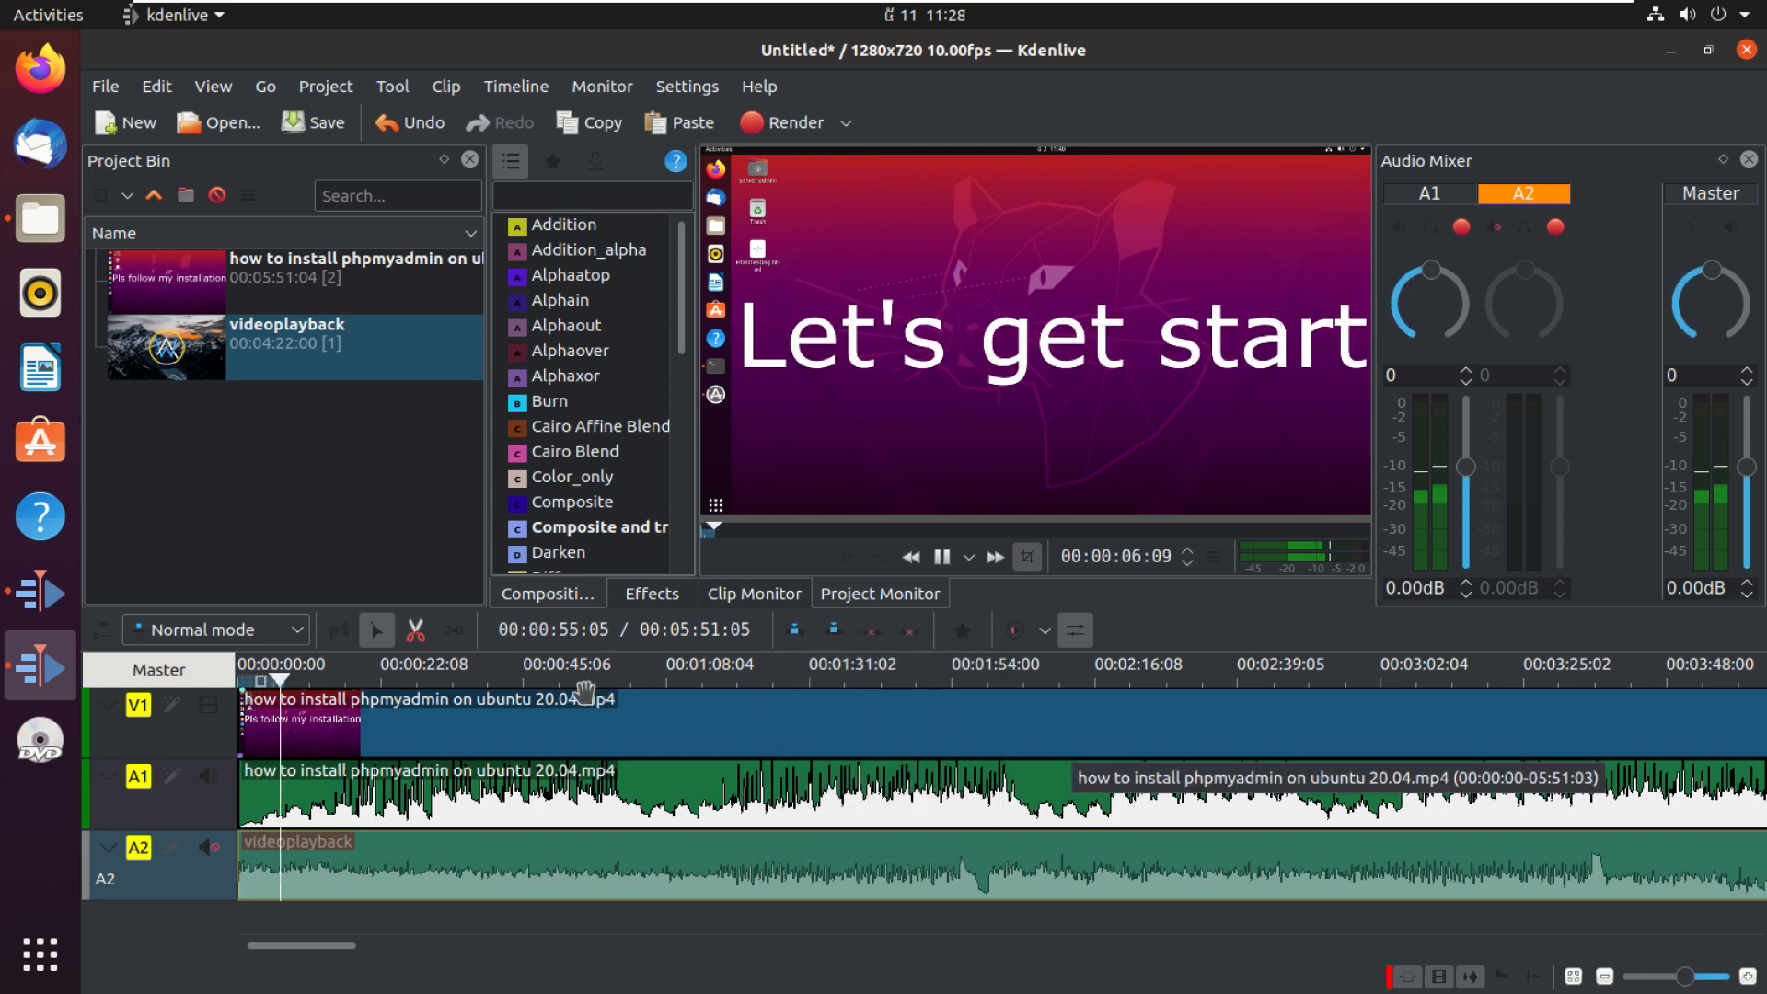
Step: Launch Kdenlive from the applications grid to start a new empty project
left_click(39, 954)
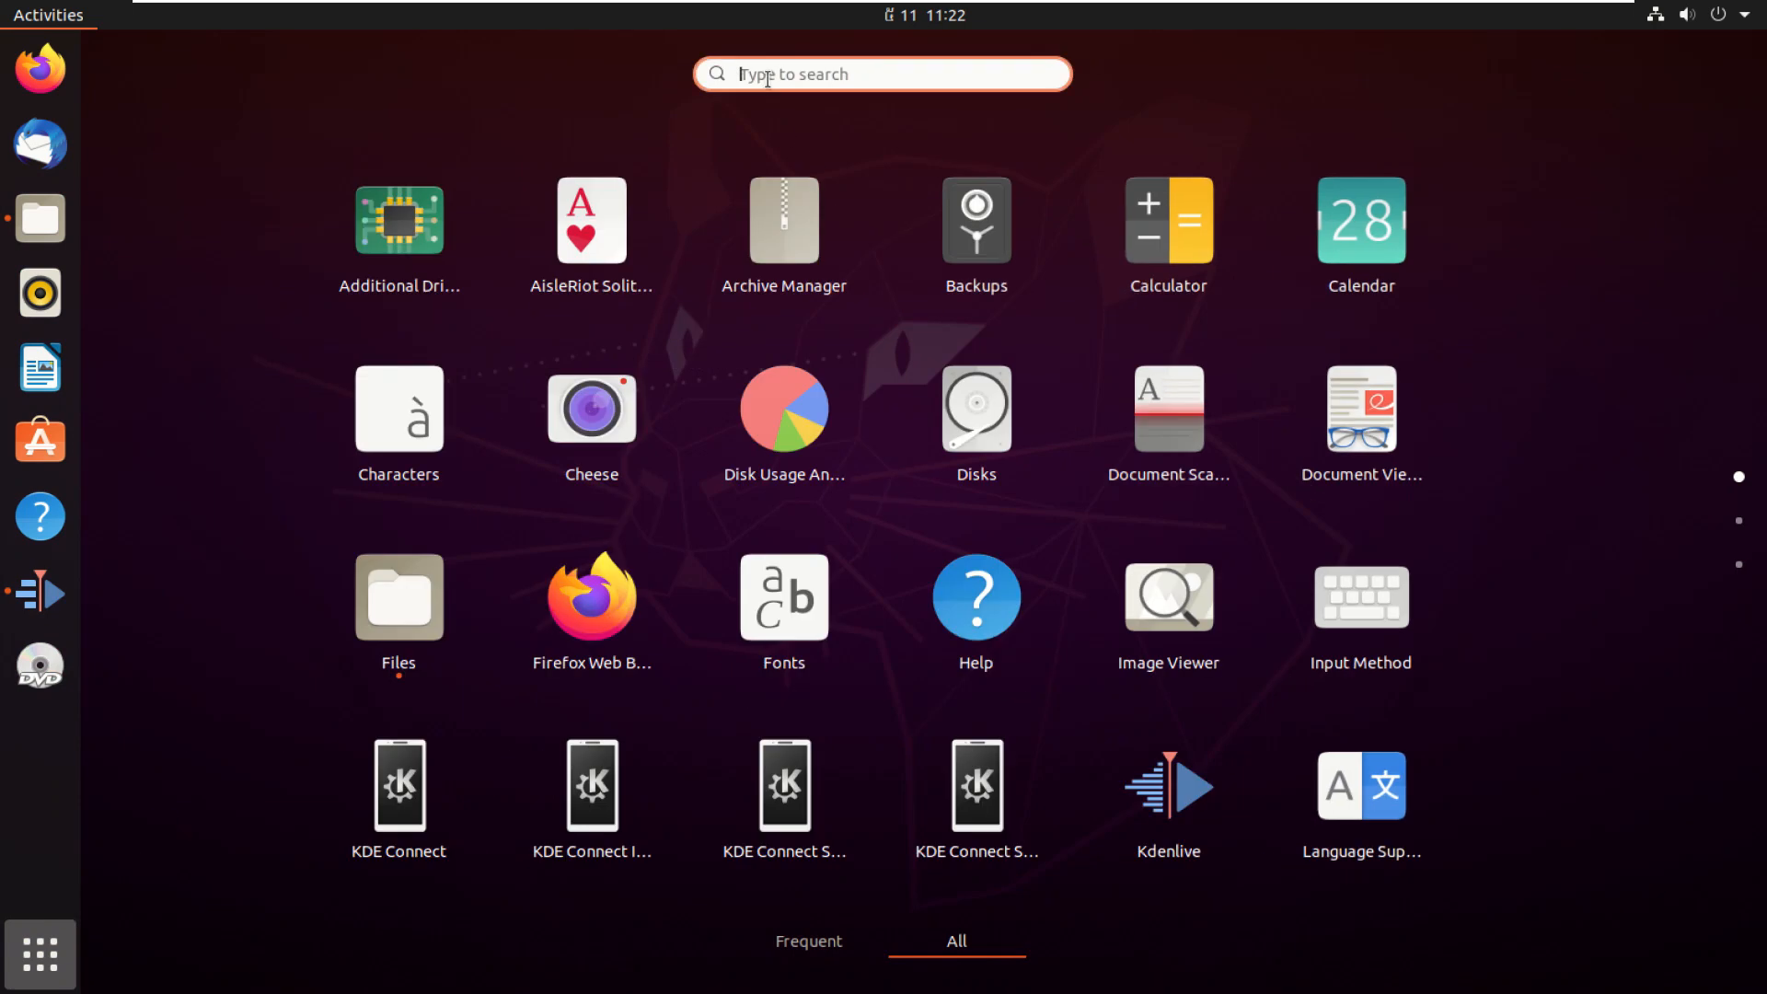
left_click(1165, 806)
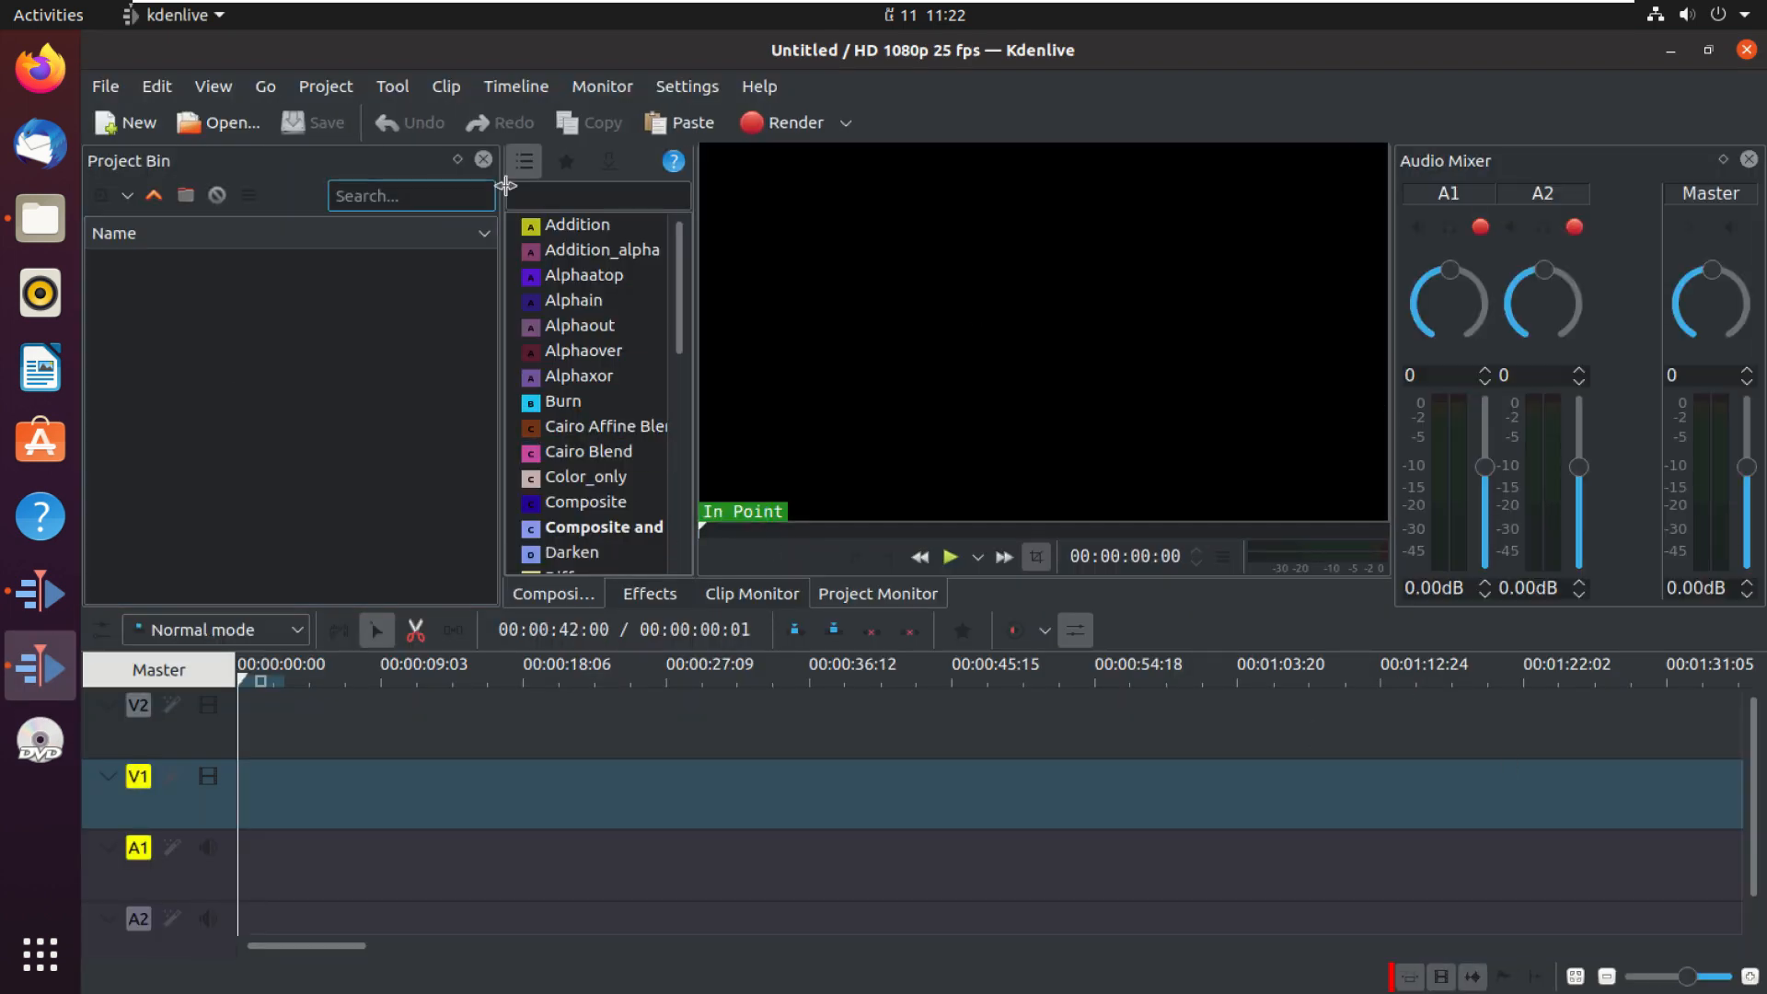
Step: Switch the interface style to Default
left_click(710, 100)
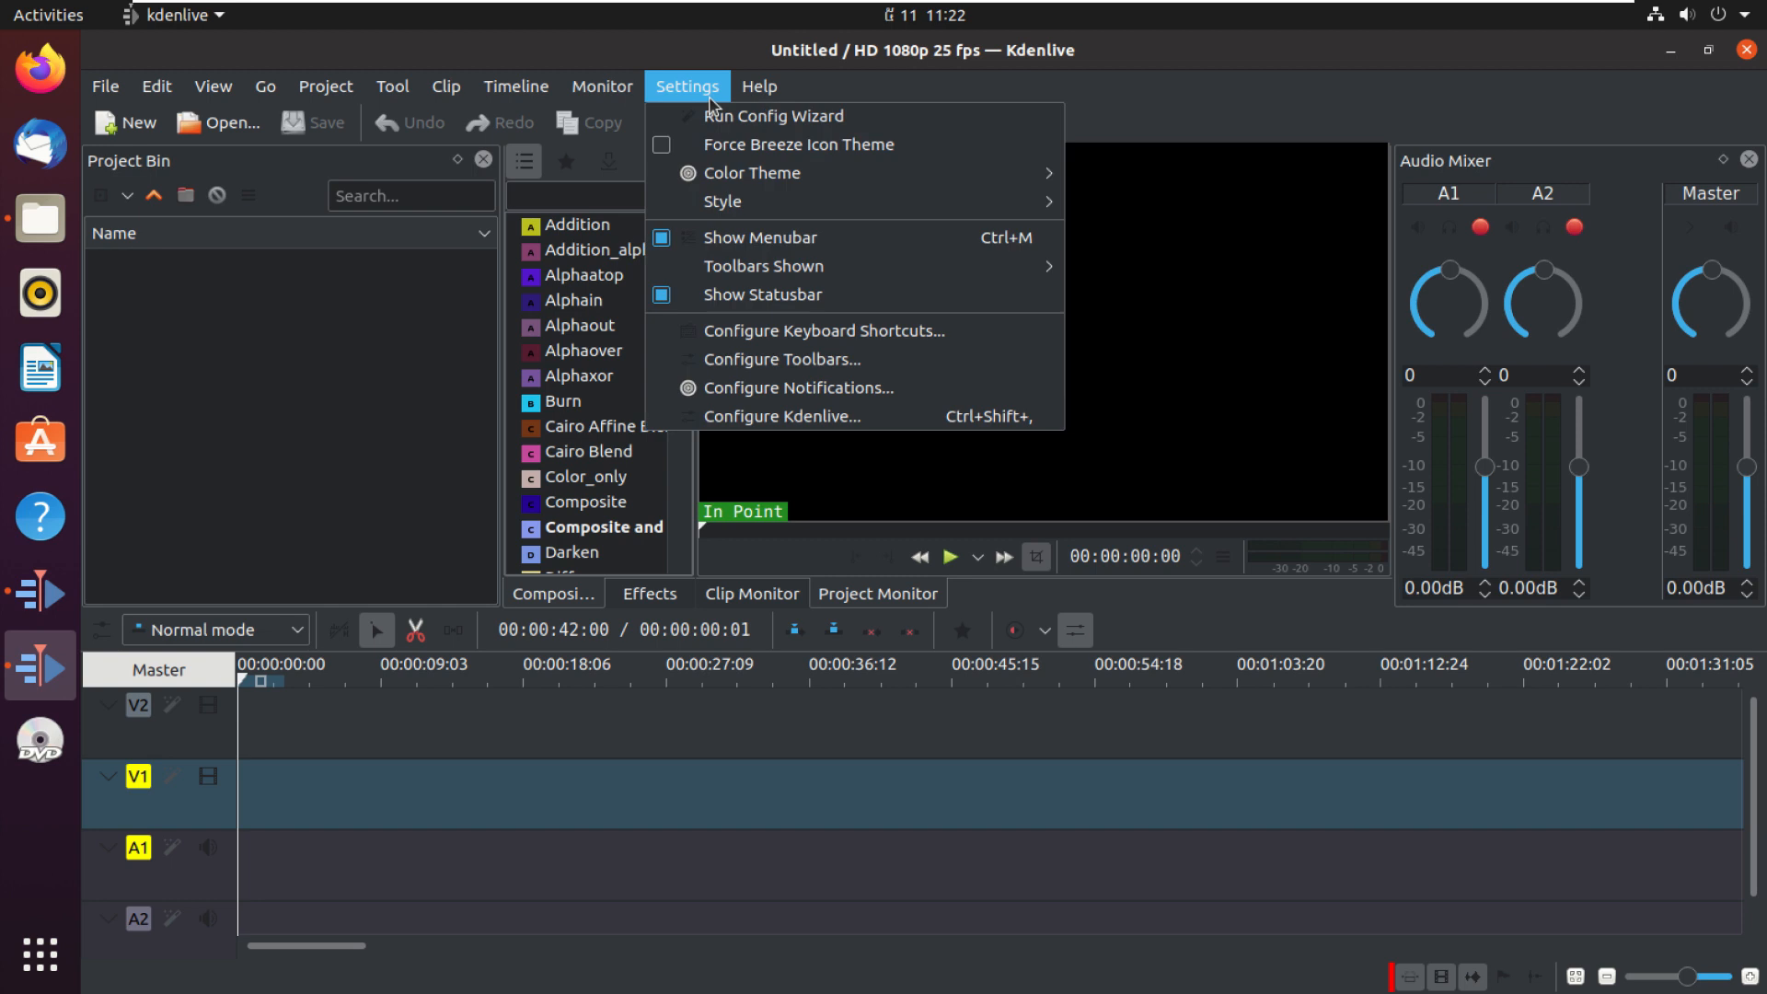
mouse_move(744, 207)
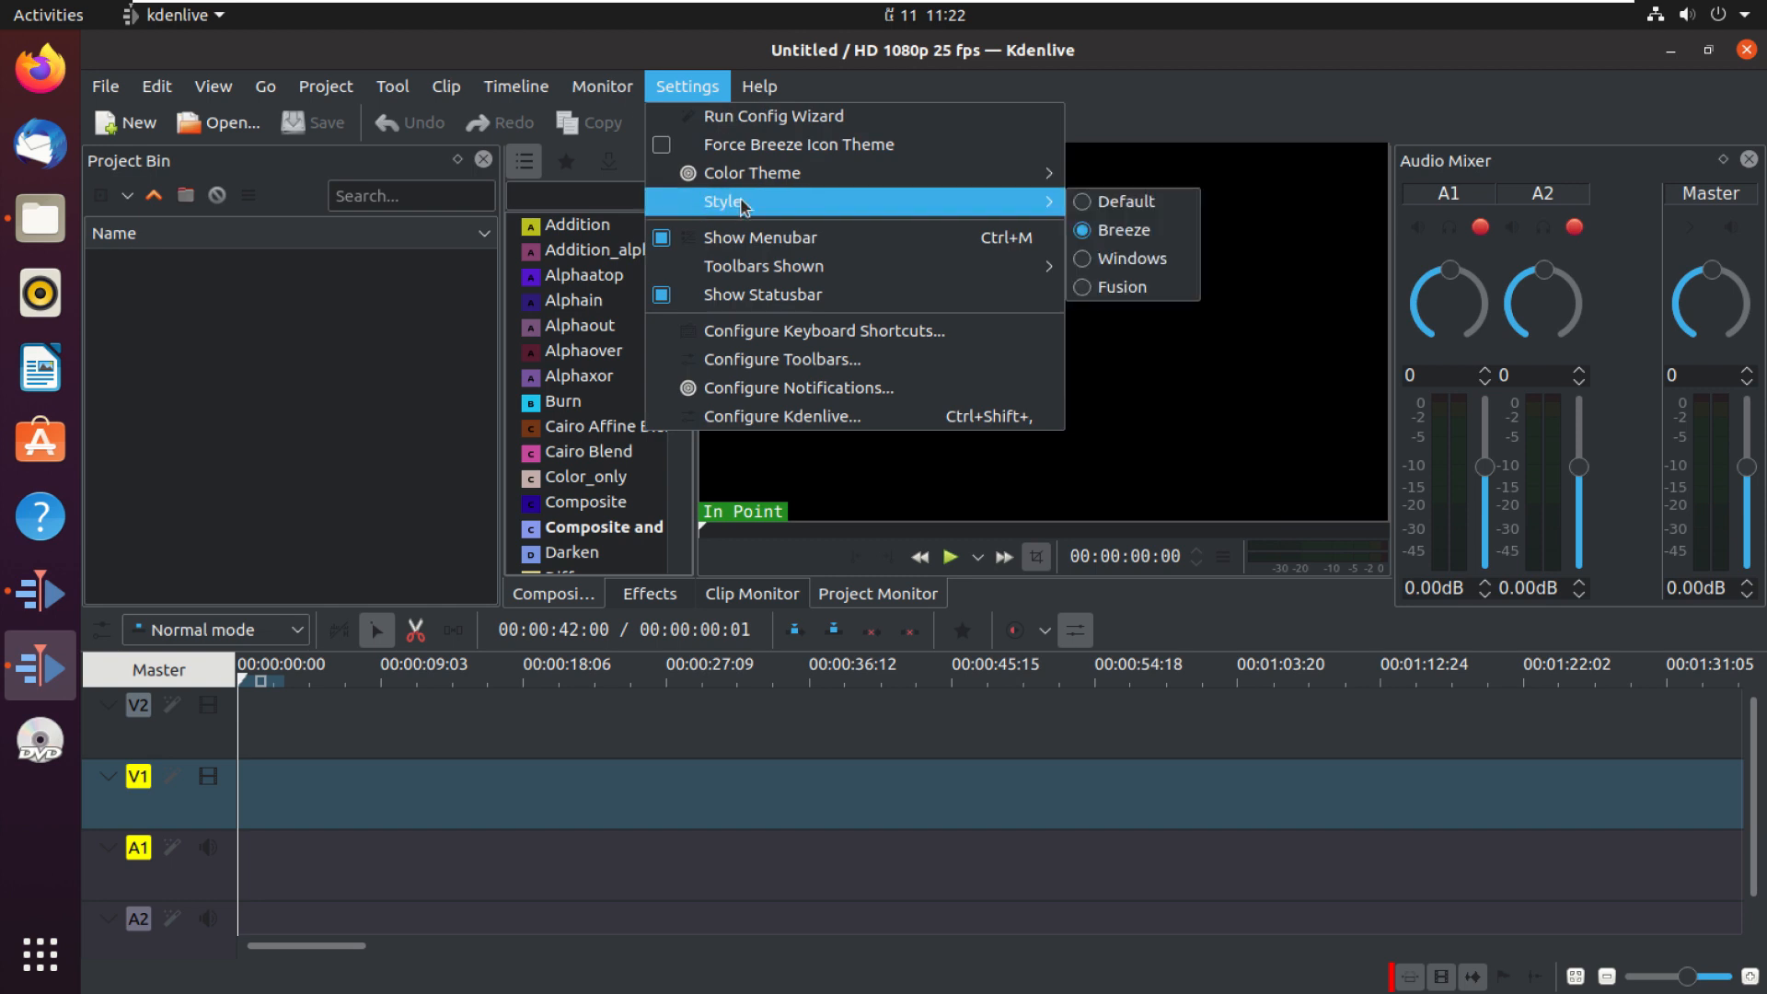
left_click(1086, 203)
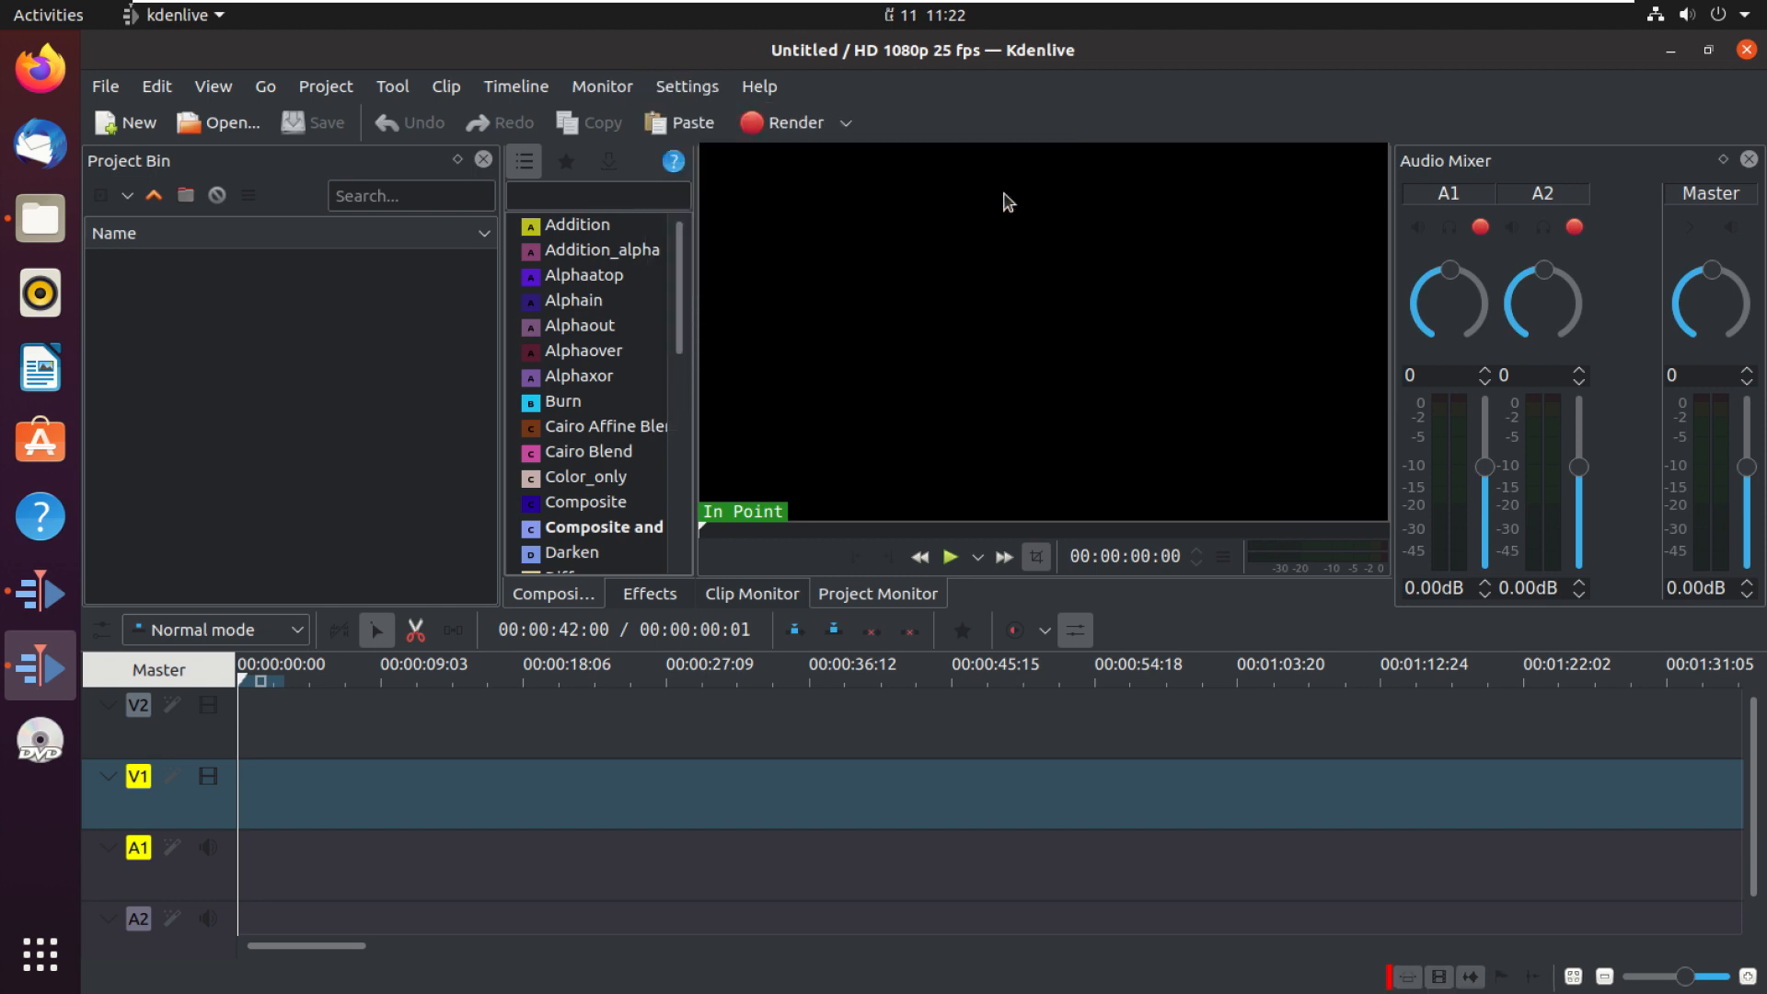
Step: Switch the interface style to Breeze
left_click(687, 86)
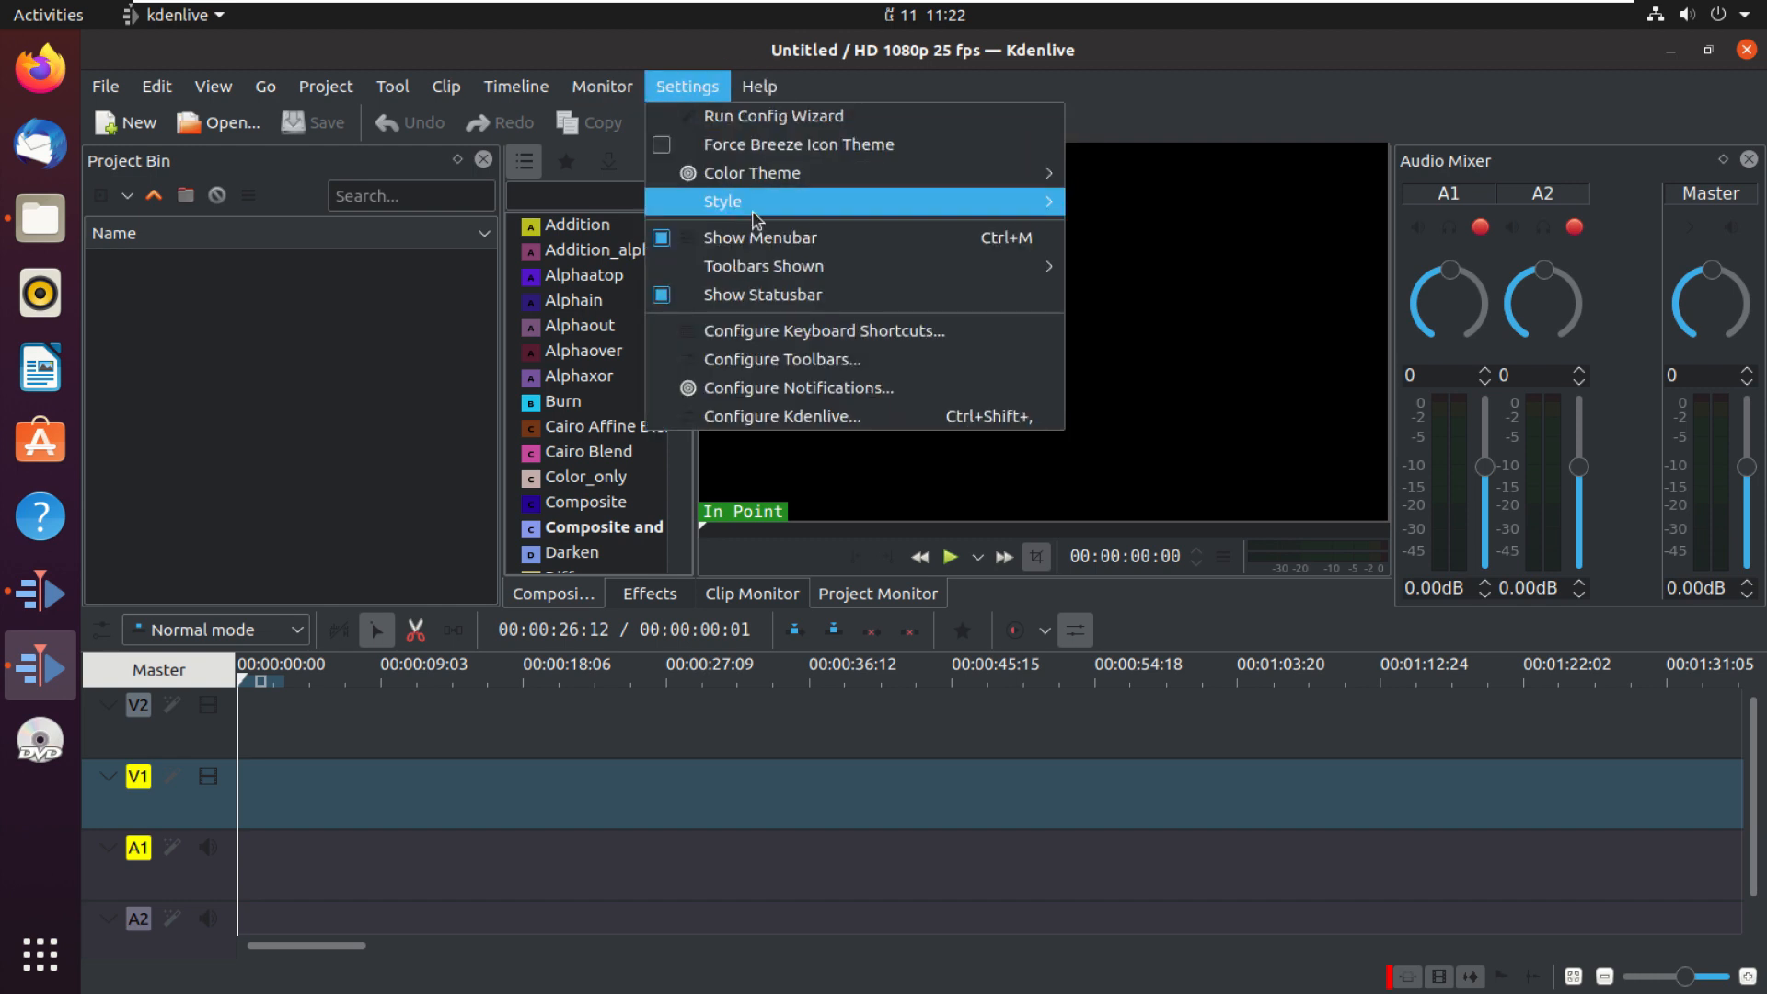
mouse_move(759, 207)
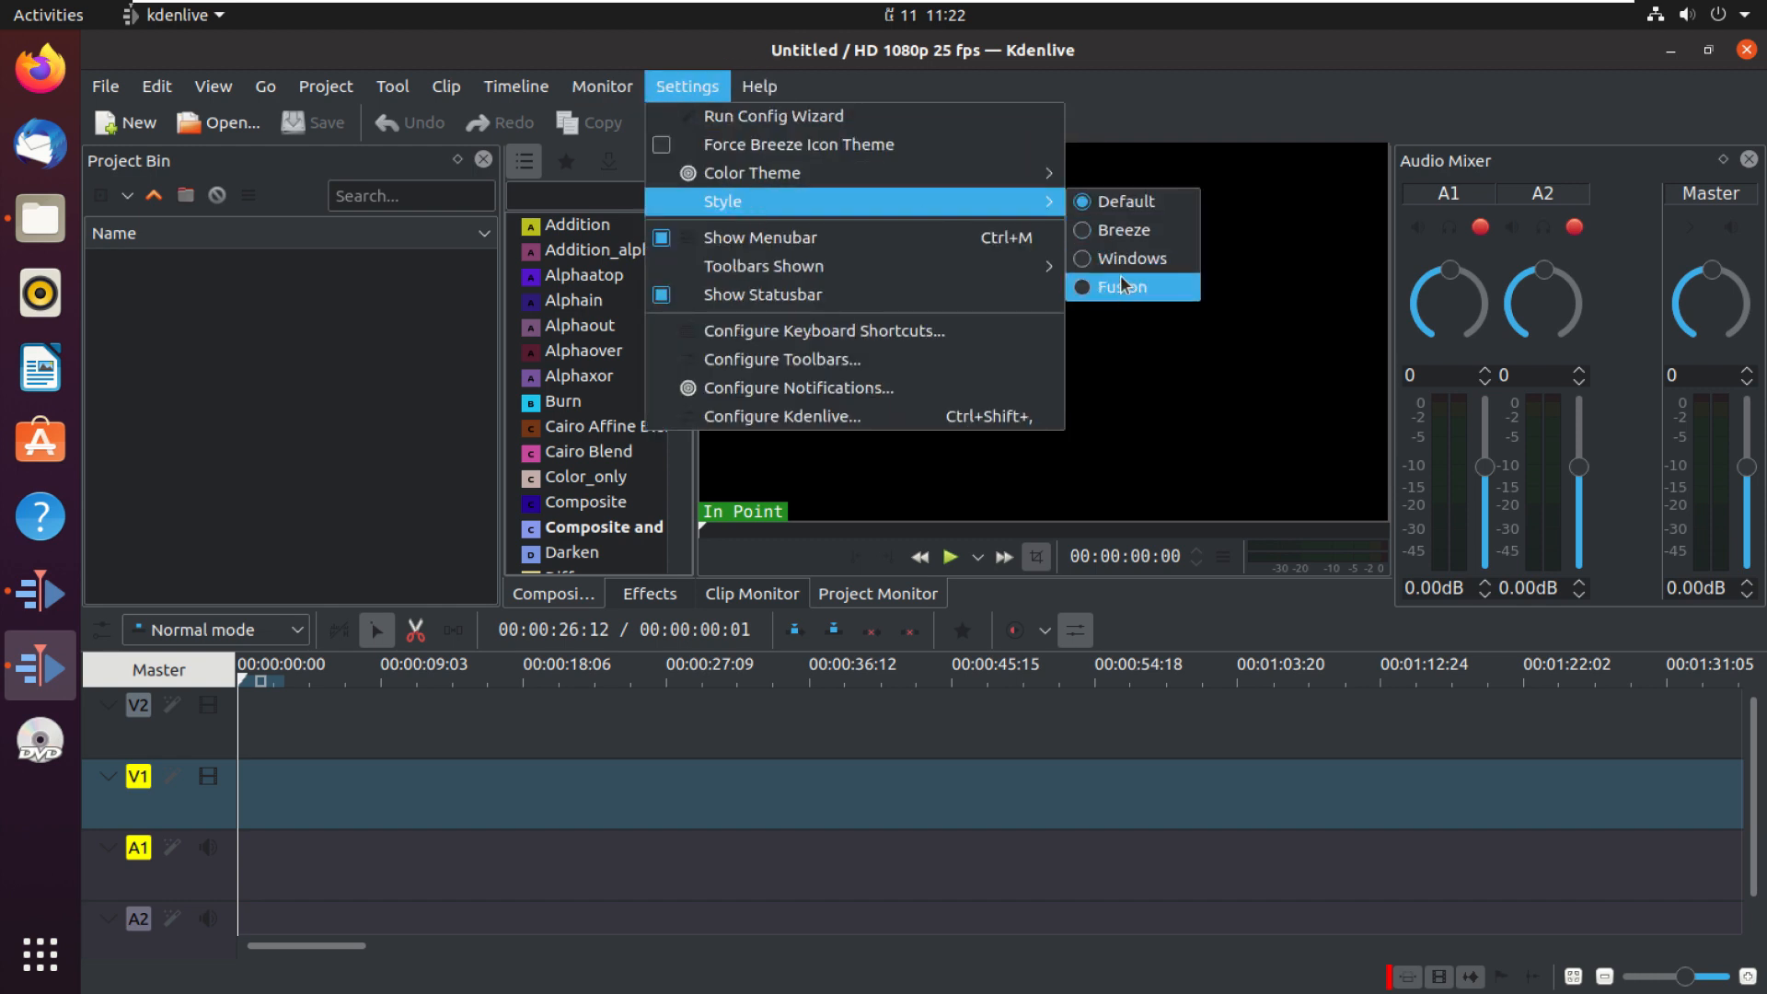
left_click(1091, 232)
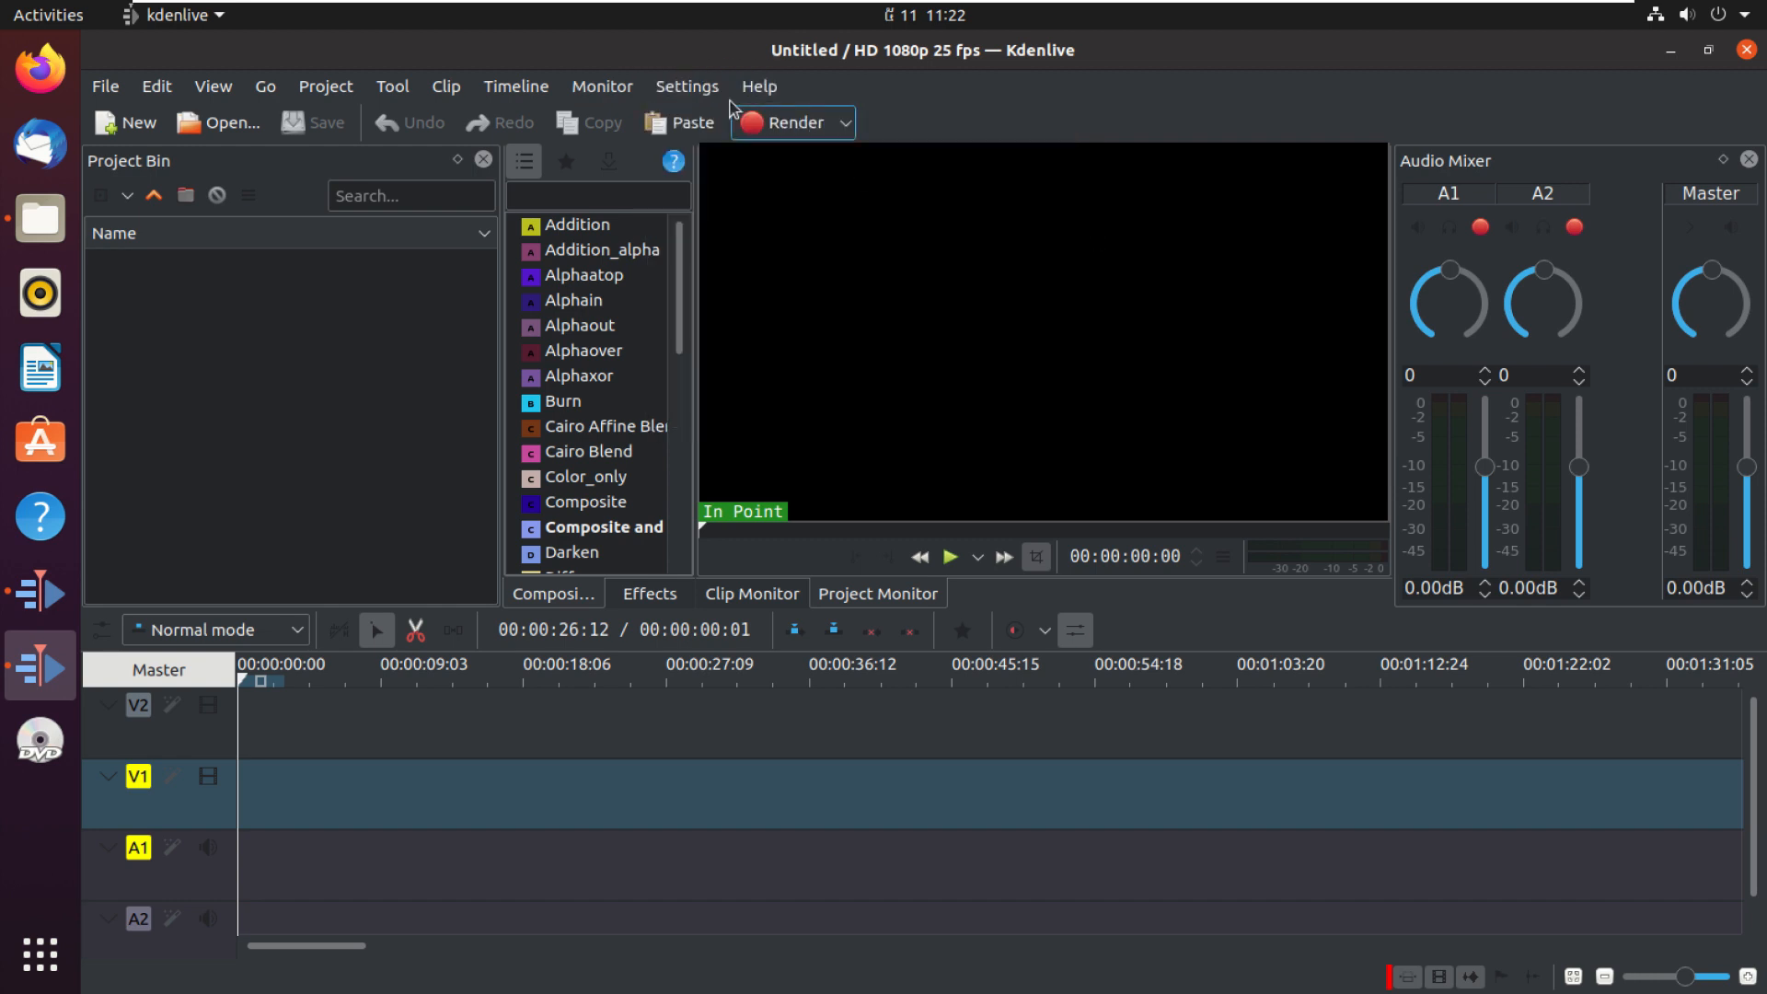
Step: Switch the interface style to Fusion
left_click(688, 85)
mouse_move(891, 204)
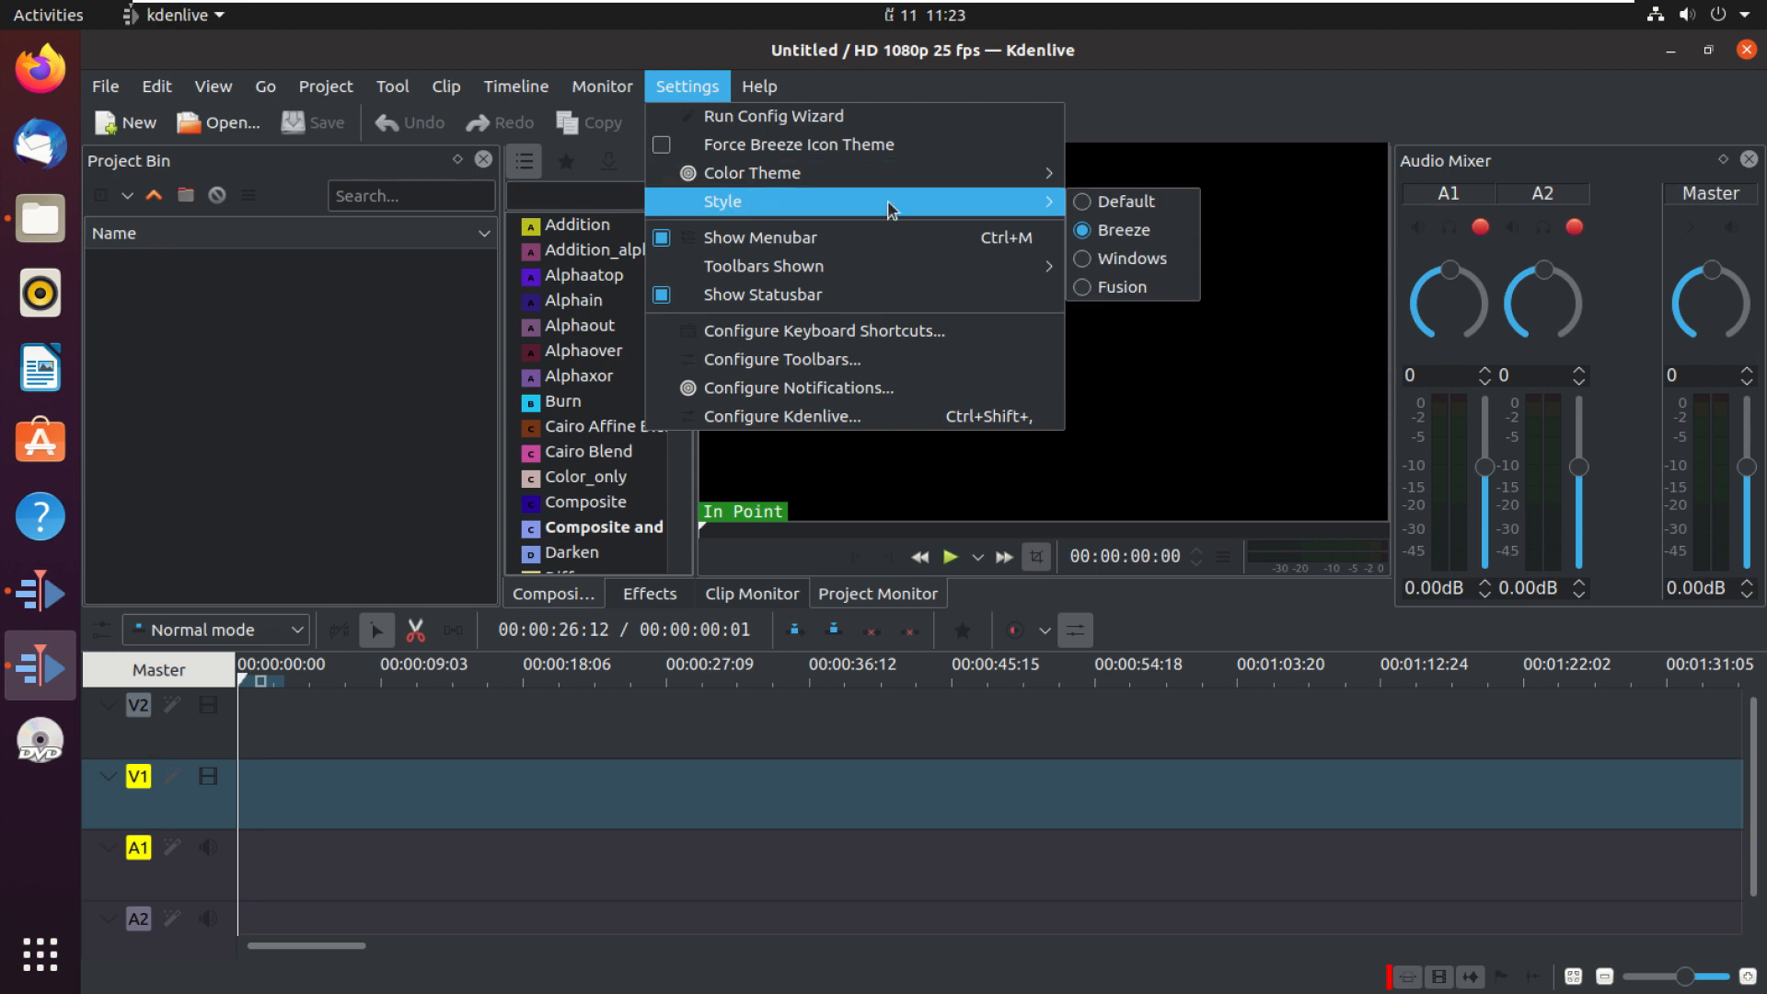
left_click(1115, 284)
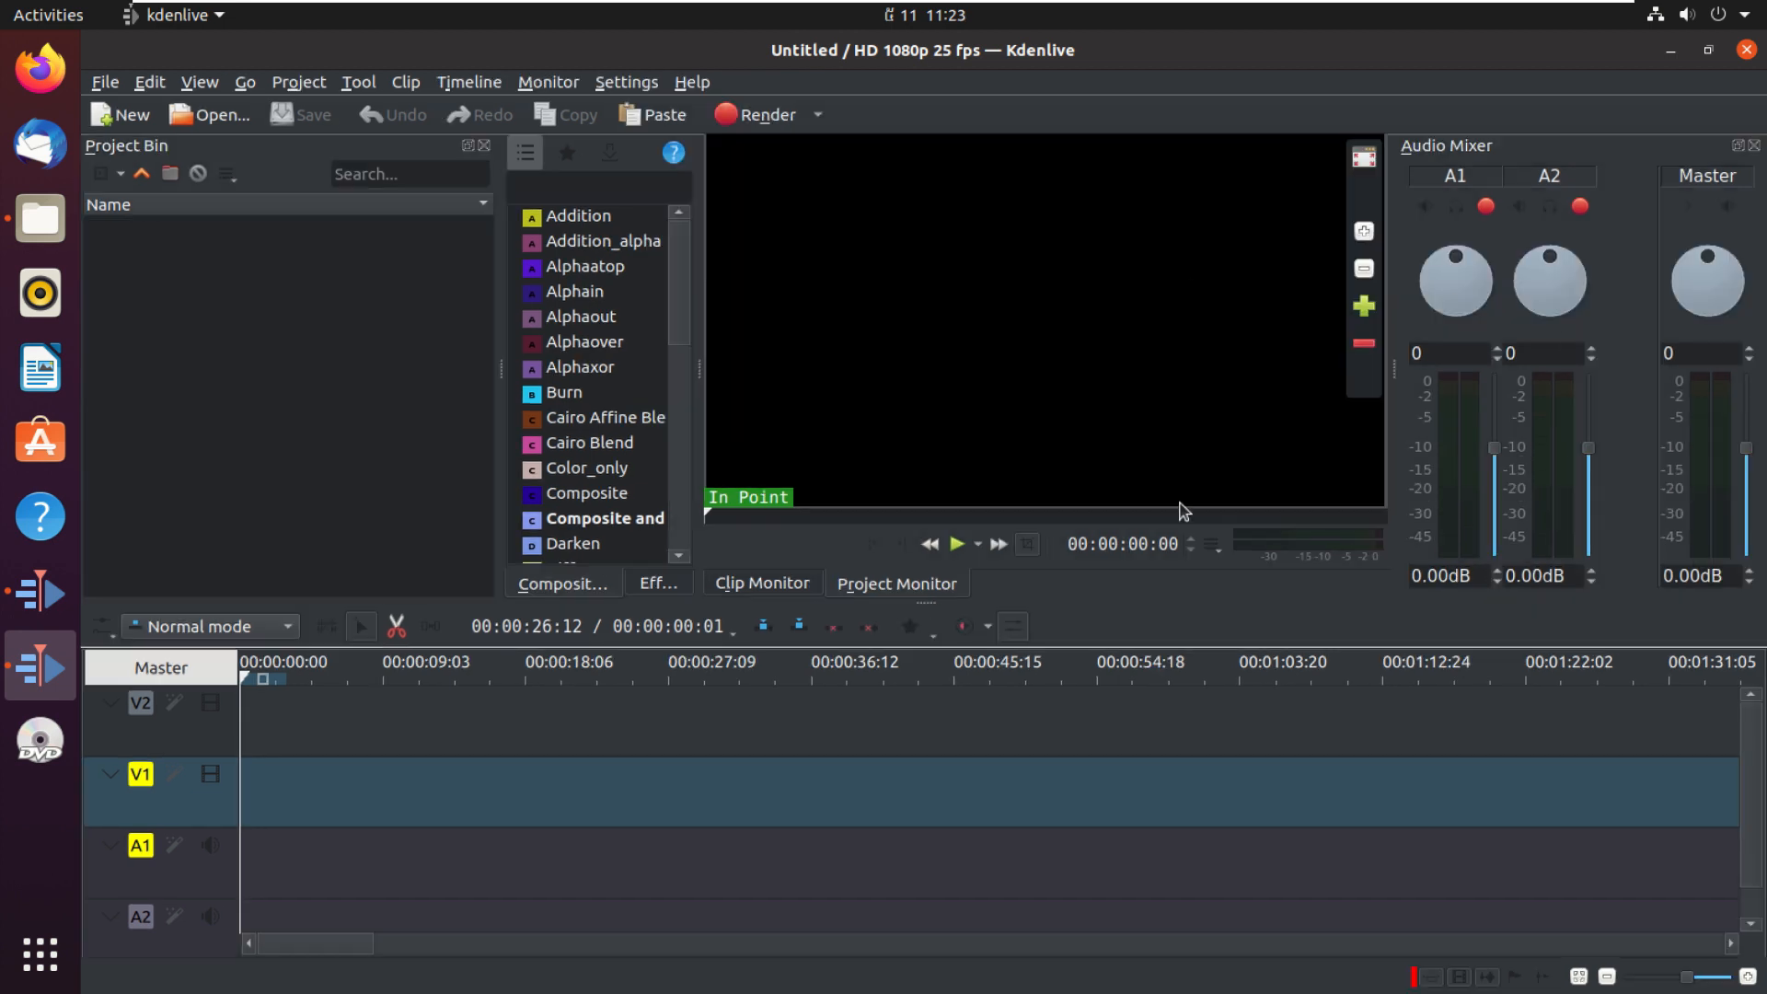
Step: Switch the interface style to Windows
left_click(622, 86)
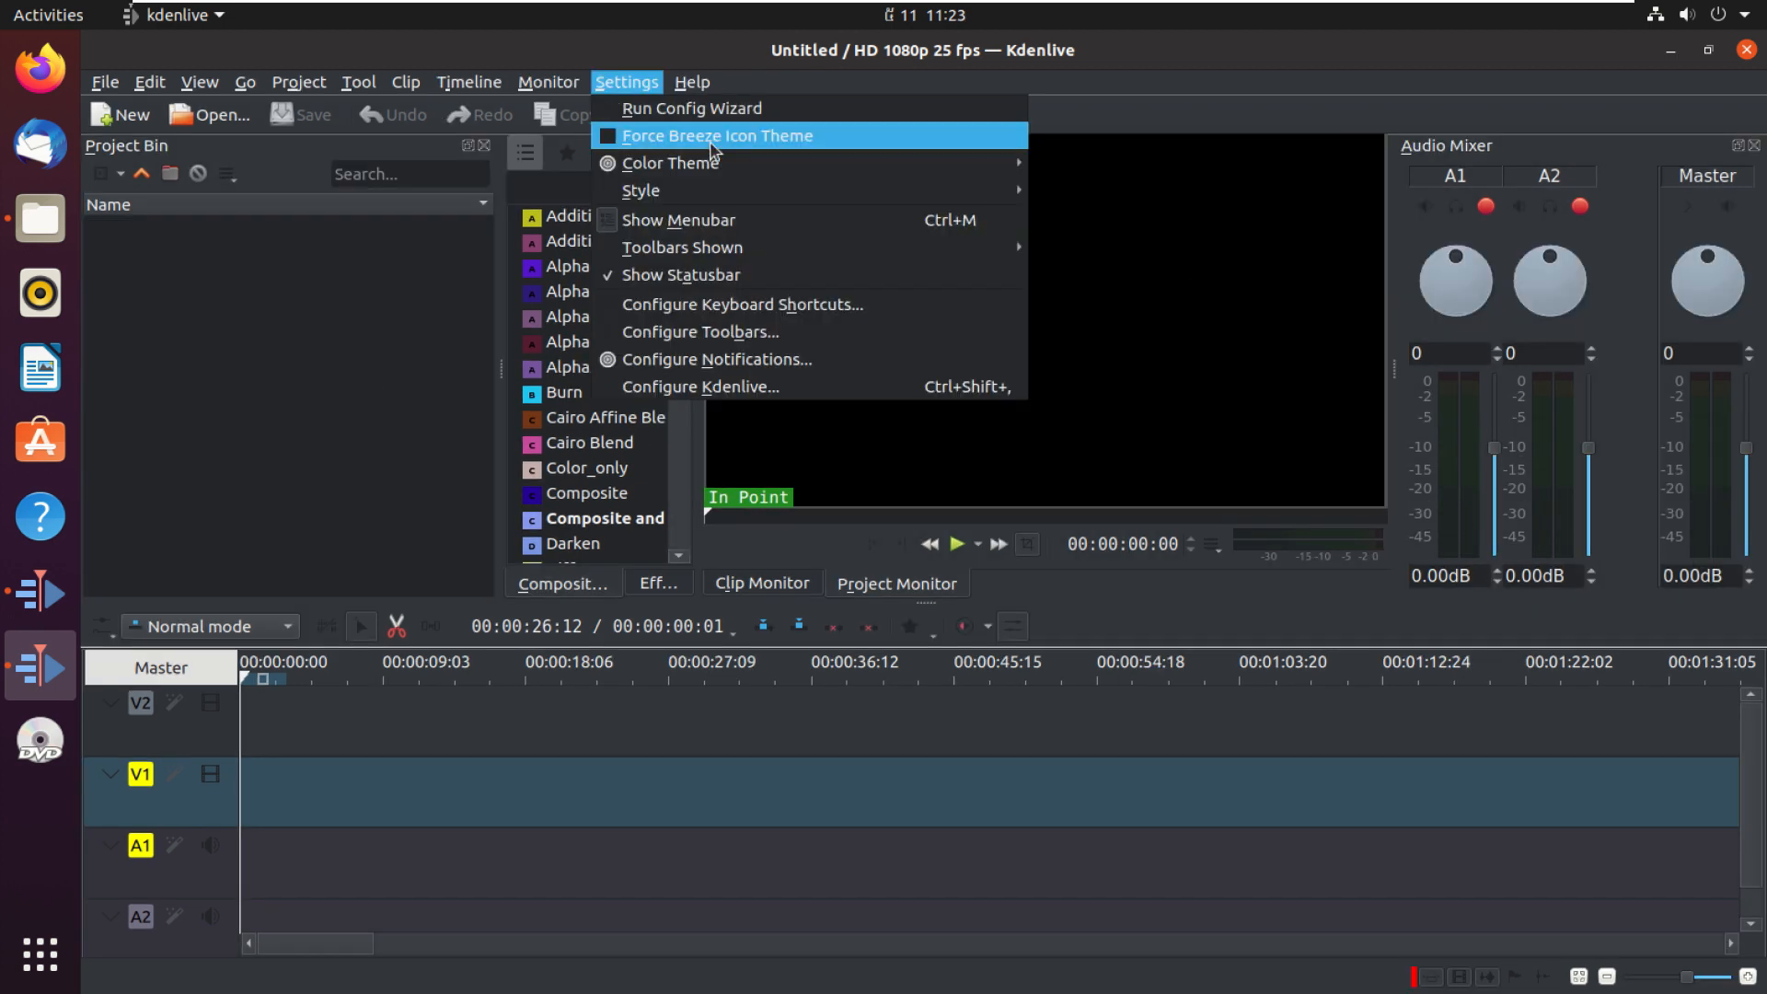
mouse_move(690, 192)
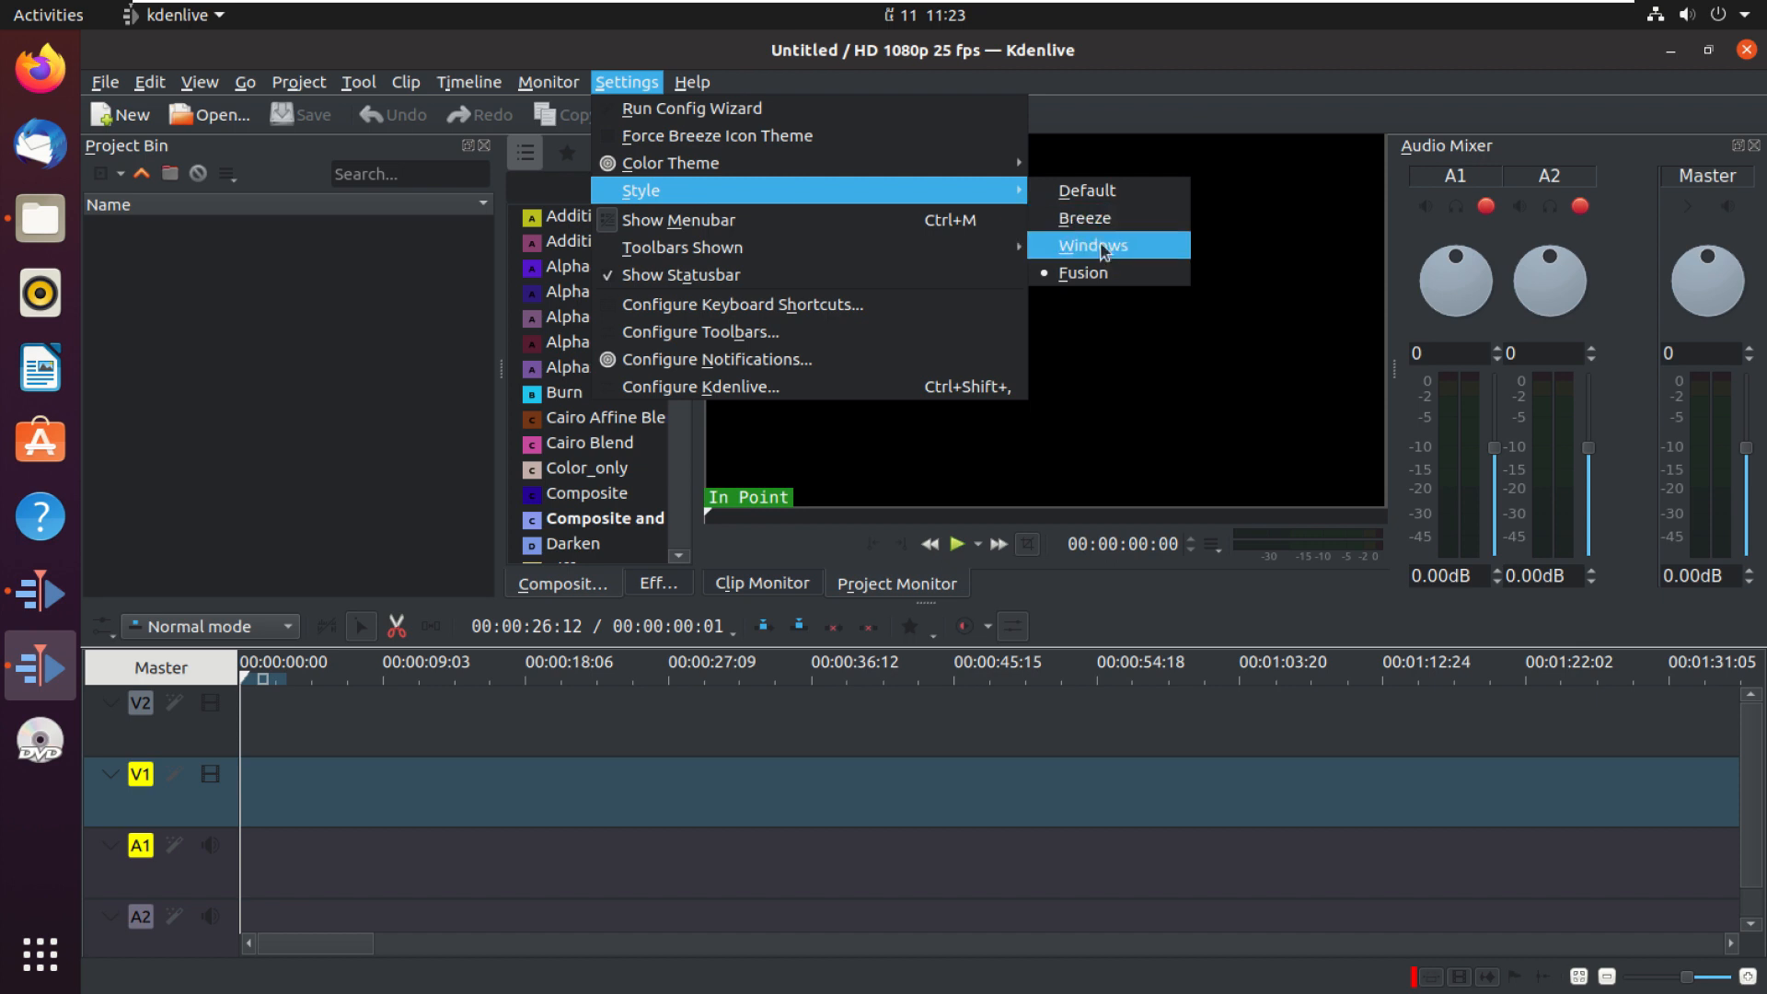
left_click(1093, 247)
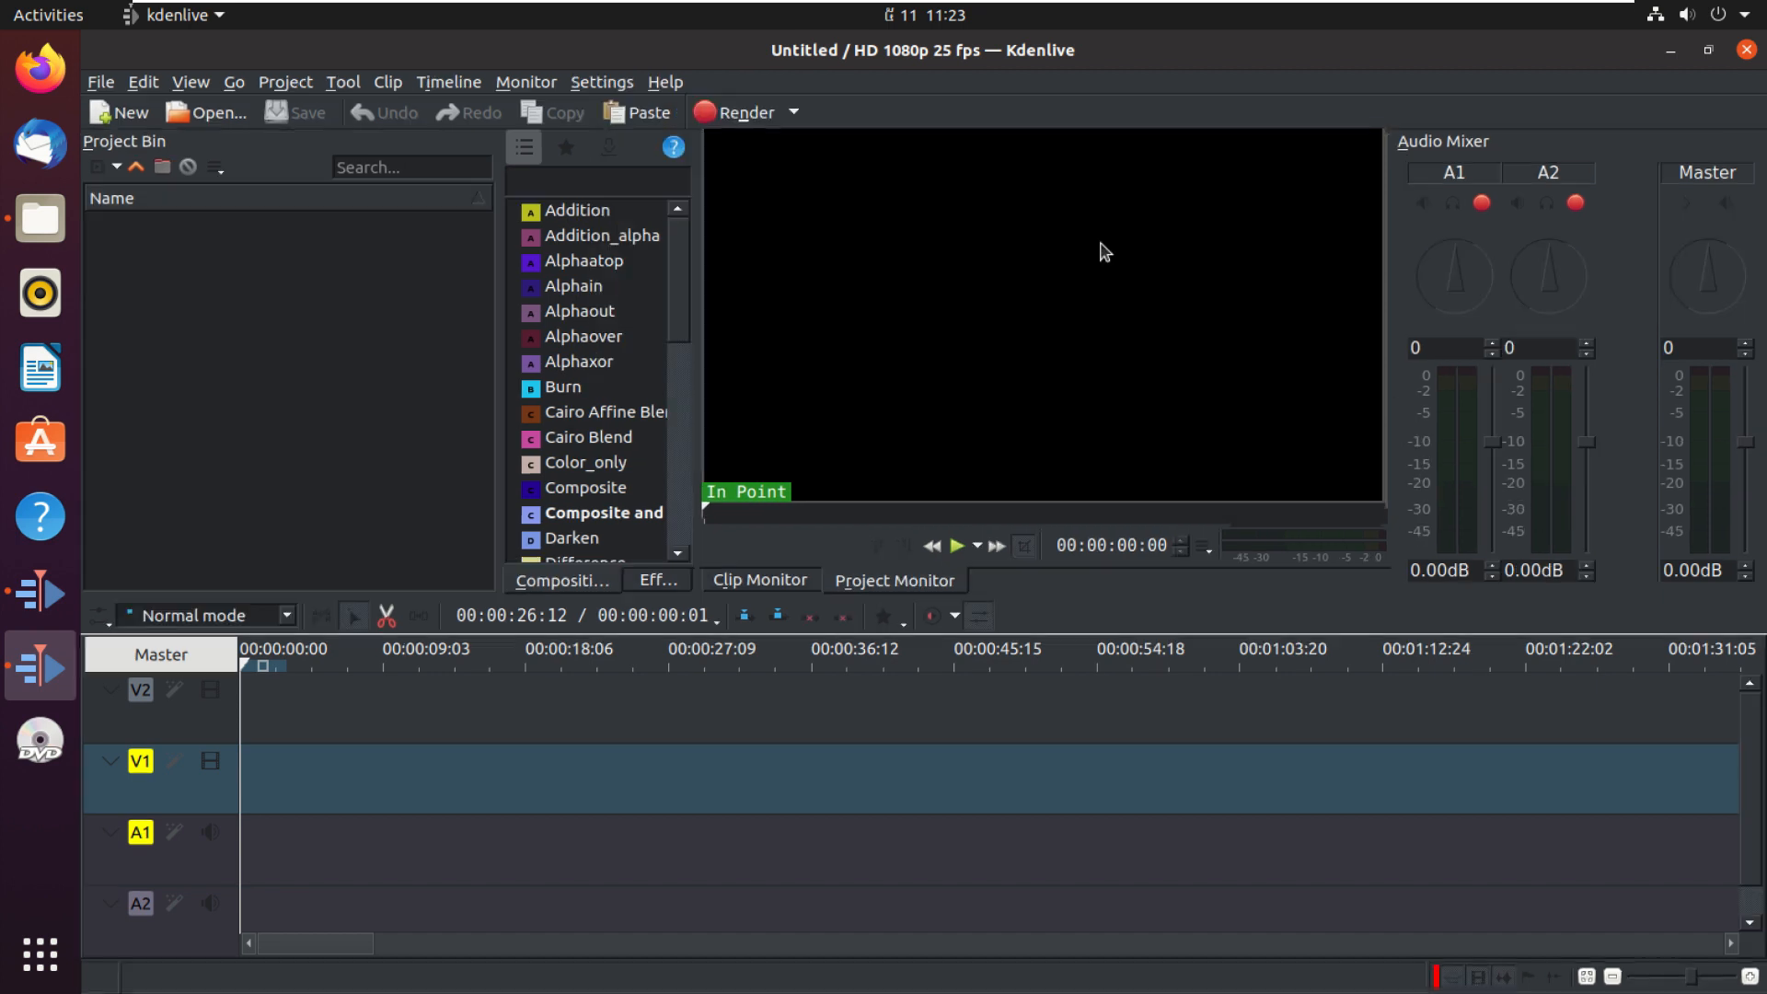
Step: Switch the interface style back to Breeze
left_click(618, 85)
mouse_move(676, 192)
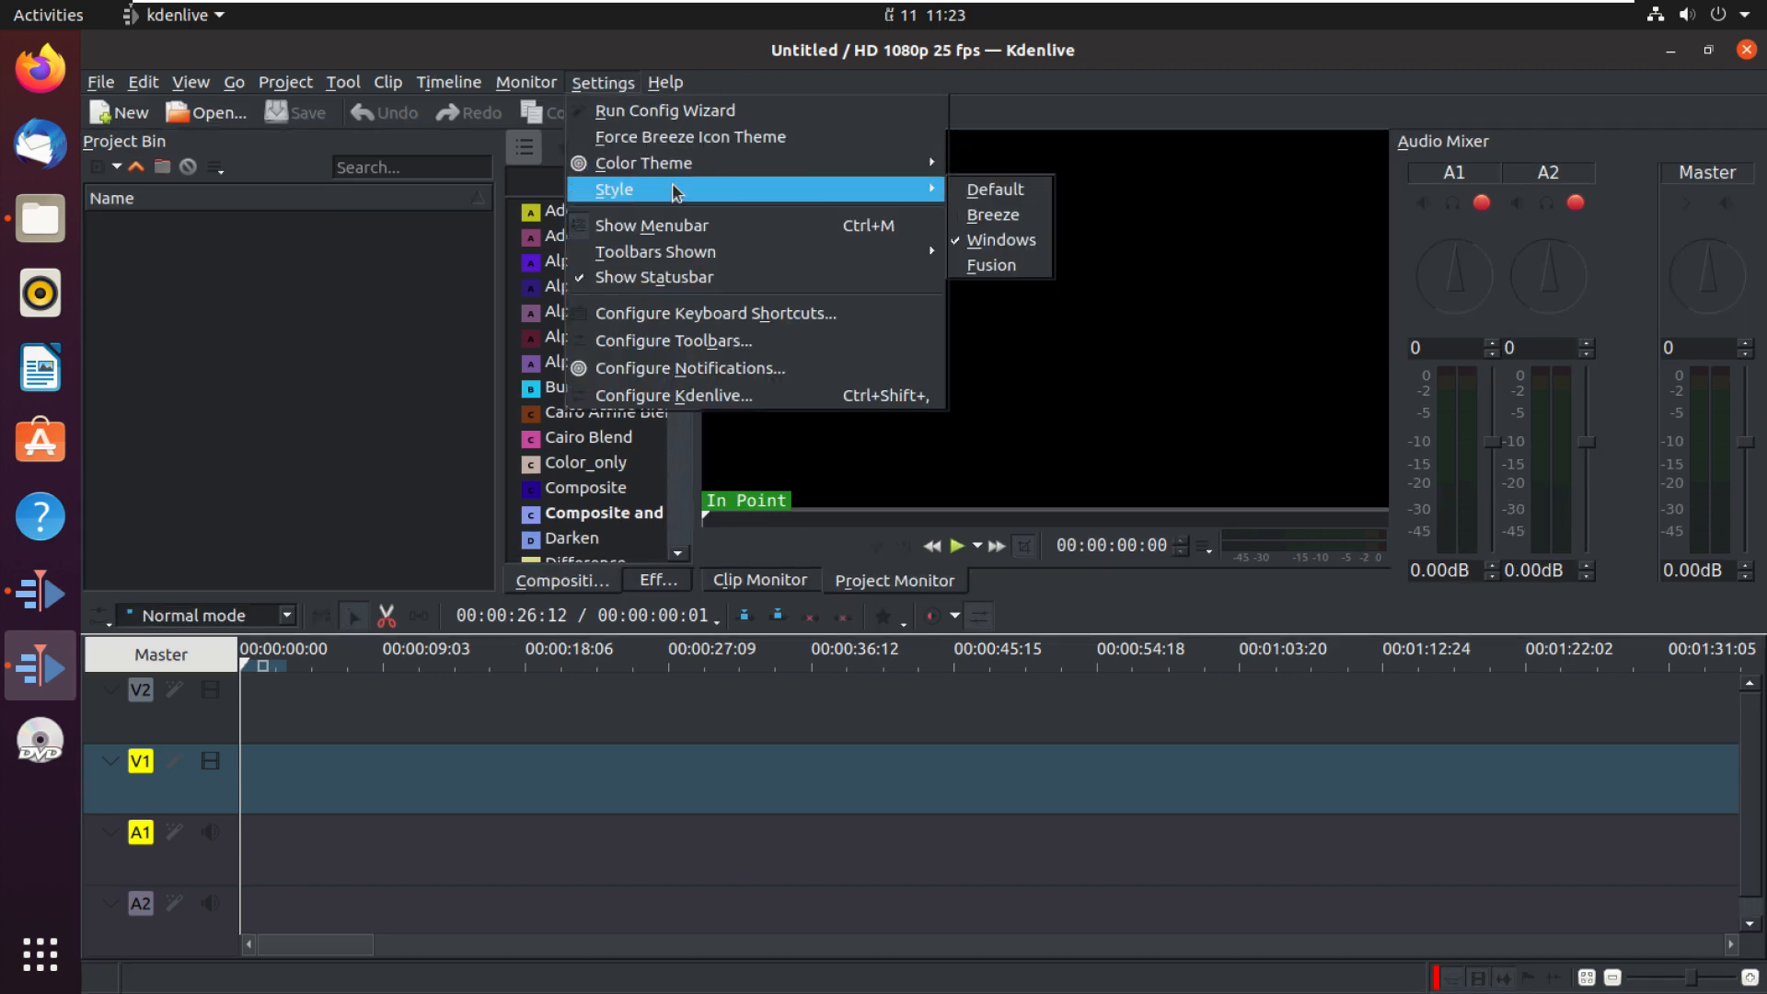
left_click(1001, 217)
Step: Apply the Breeze Light color theme
left_click(686, 83)
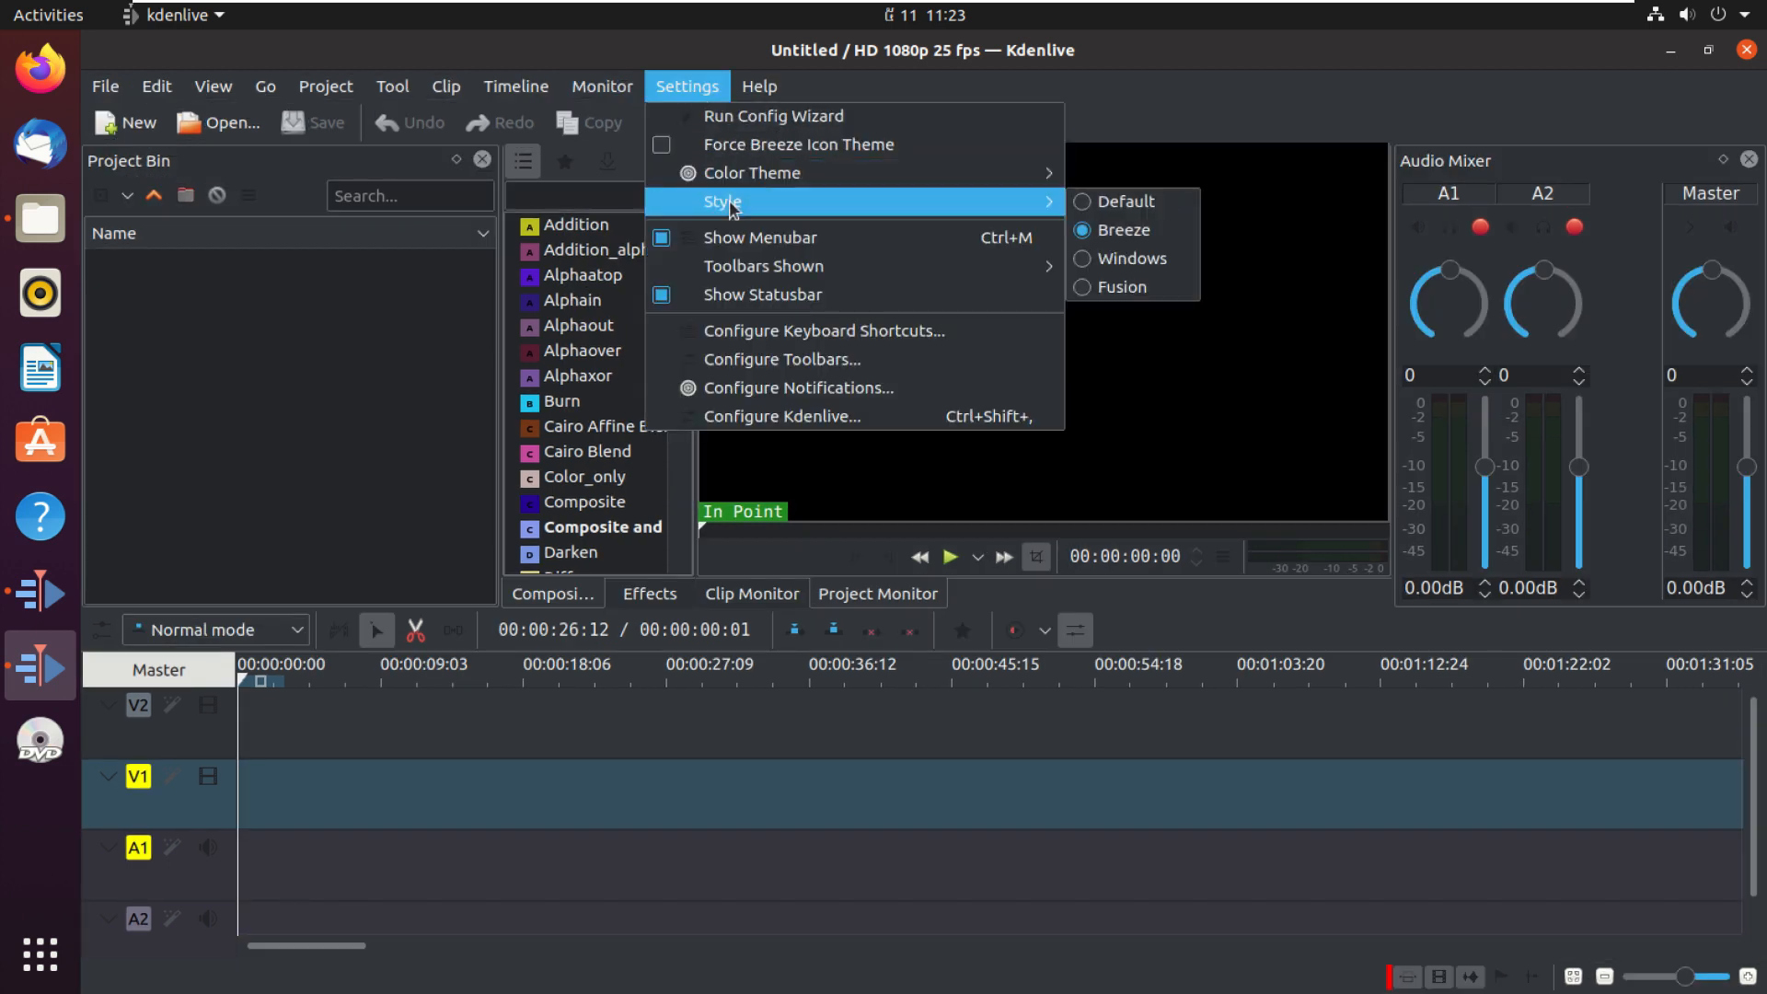
mouse_move(731, 182)
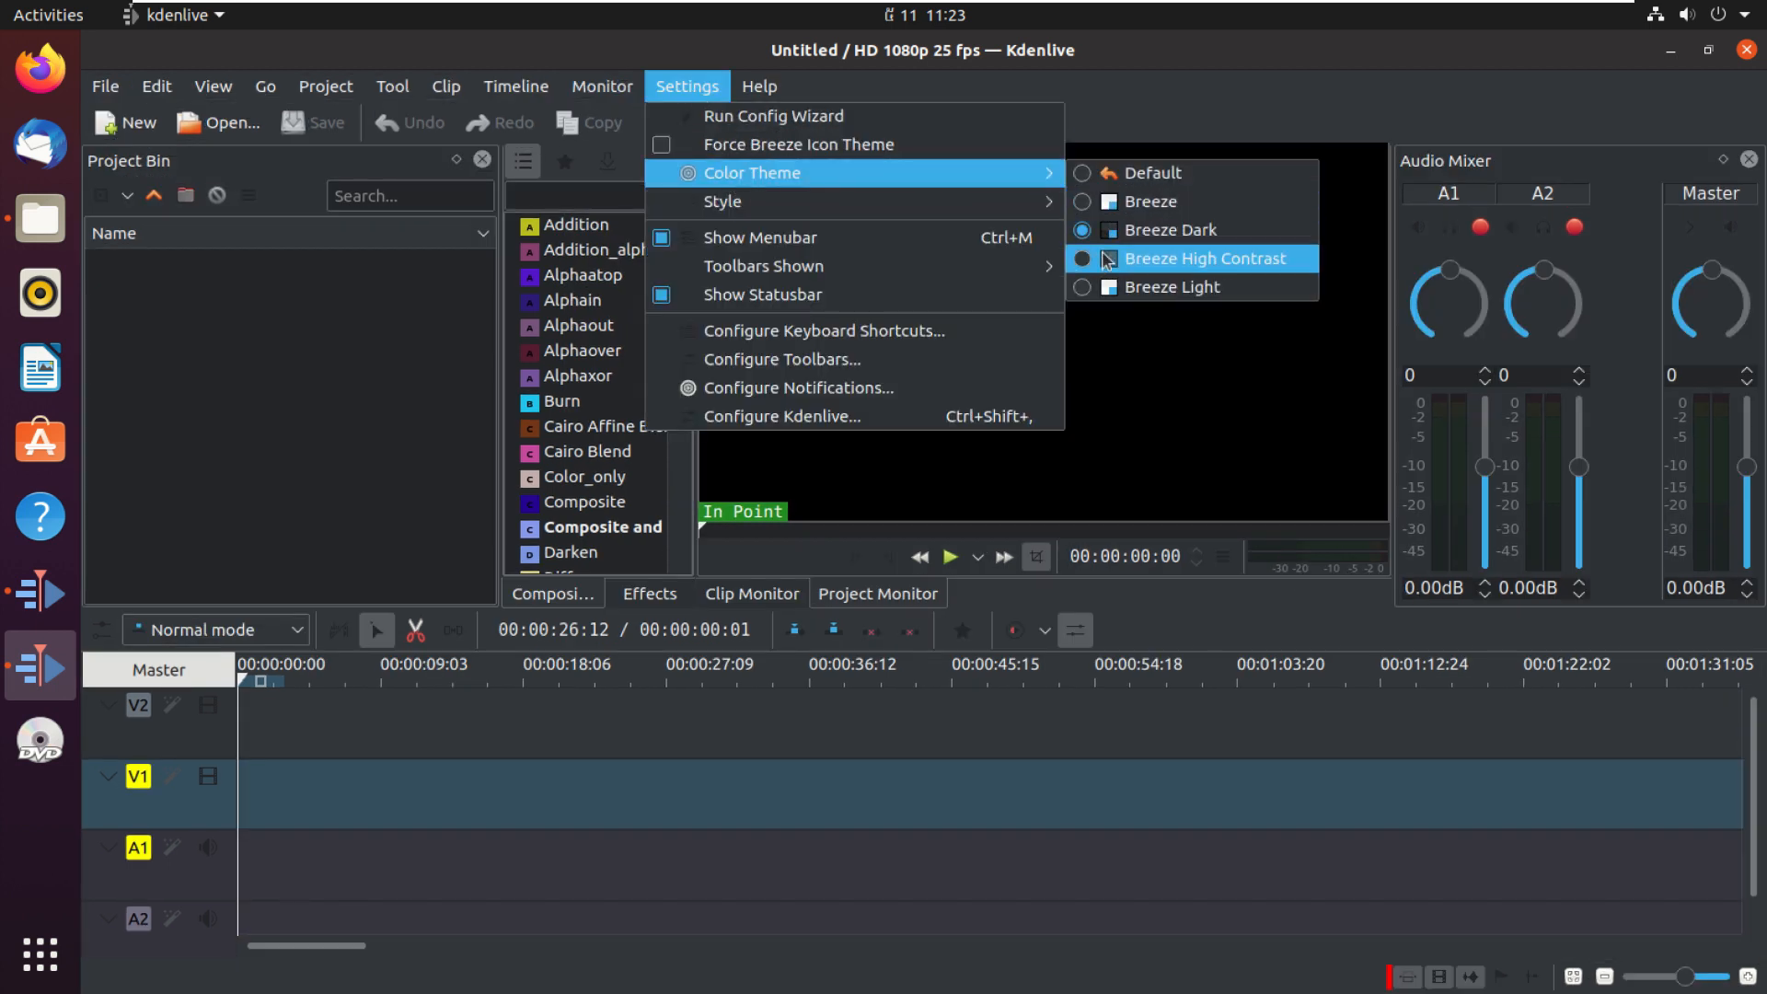
left_click(1083, 286)
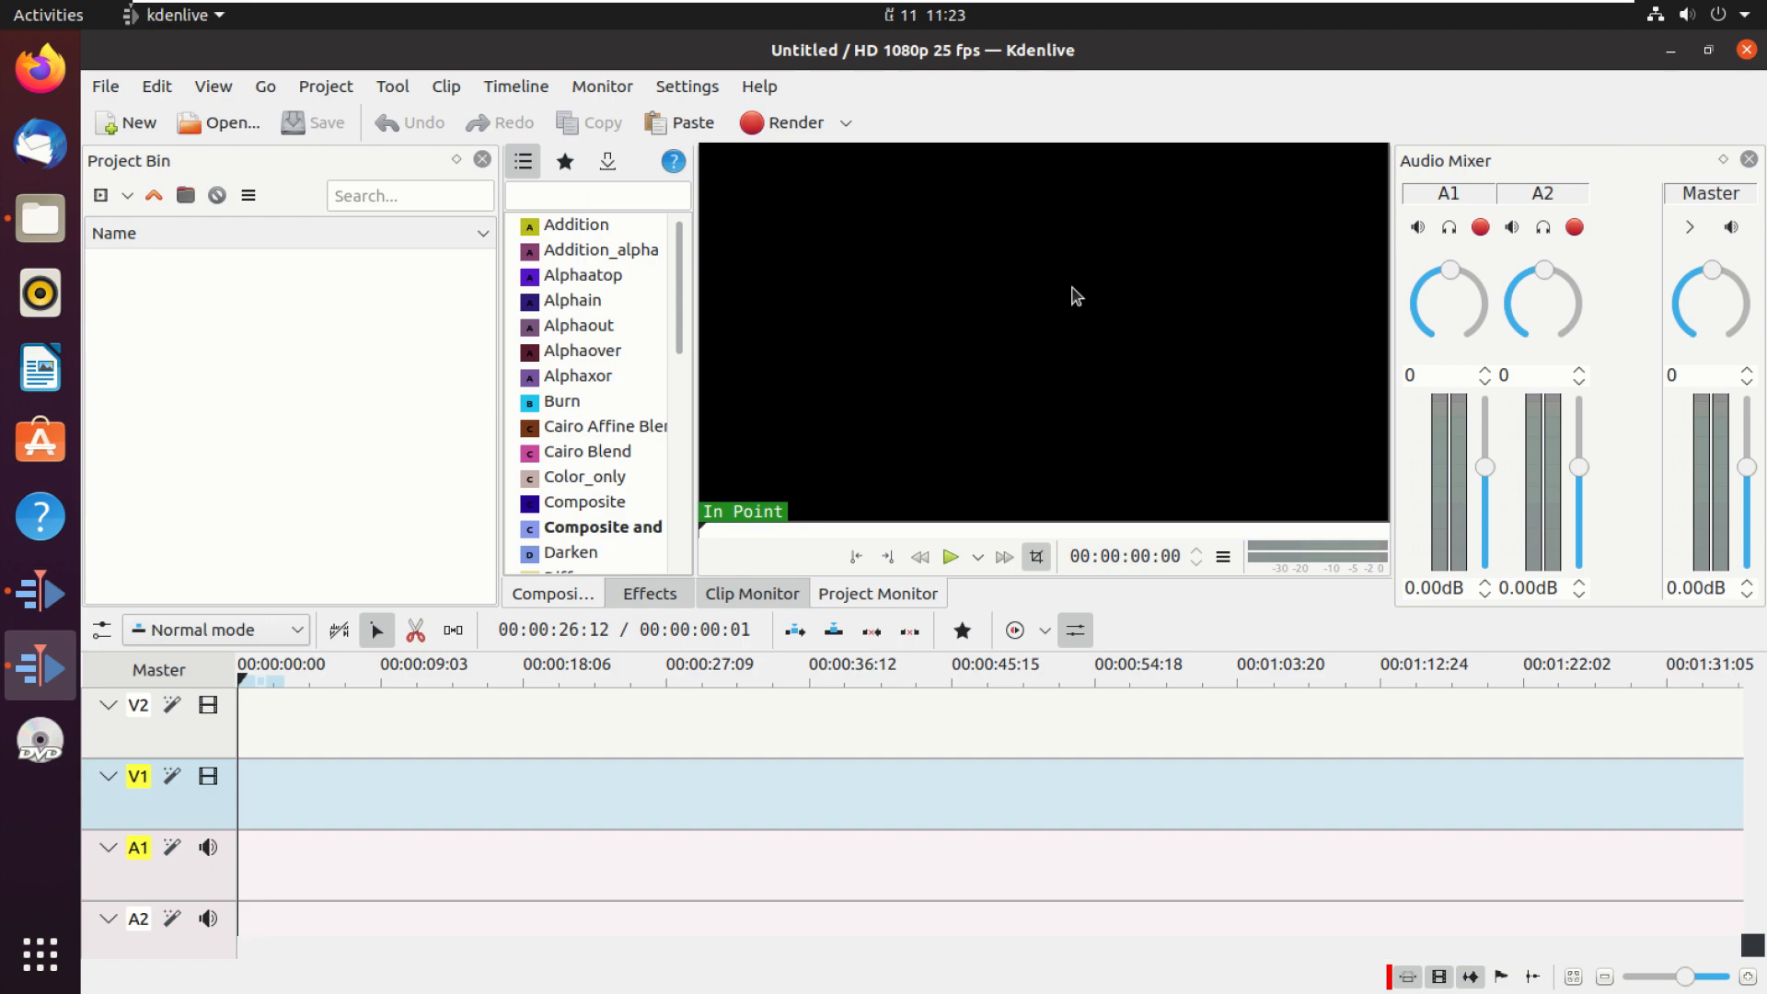
Step: Apply the Breeze Dark color theme
left_click(687, 86)
mouse_move(764, 173)
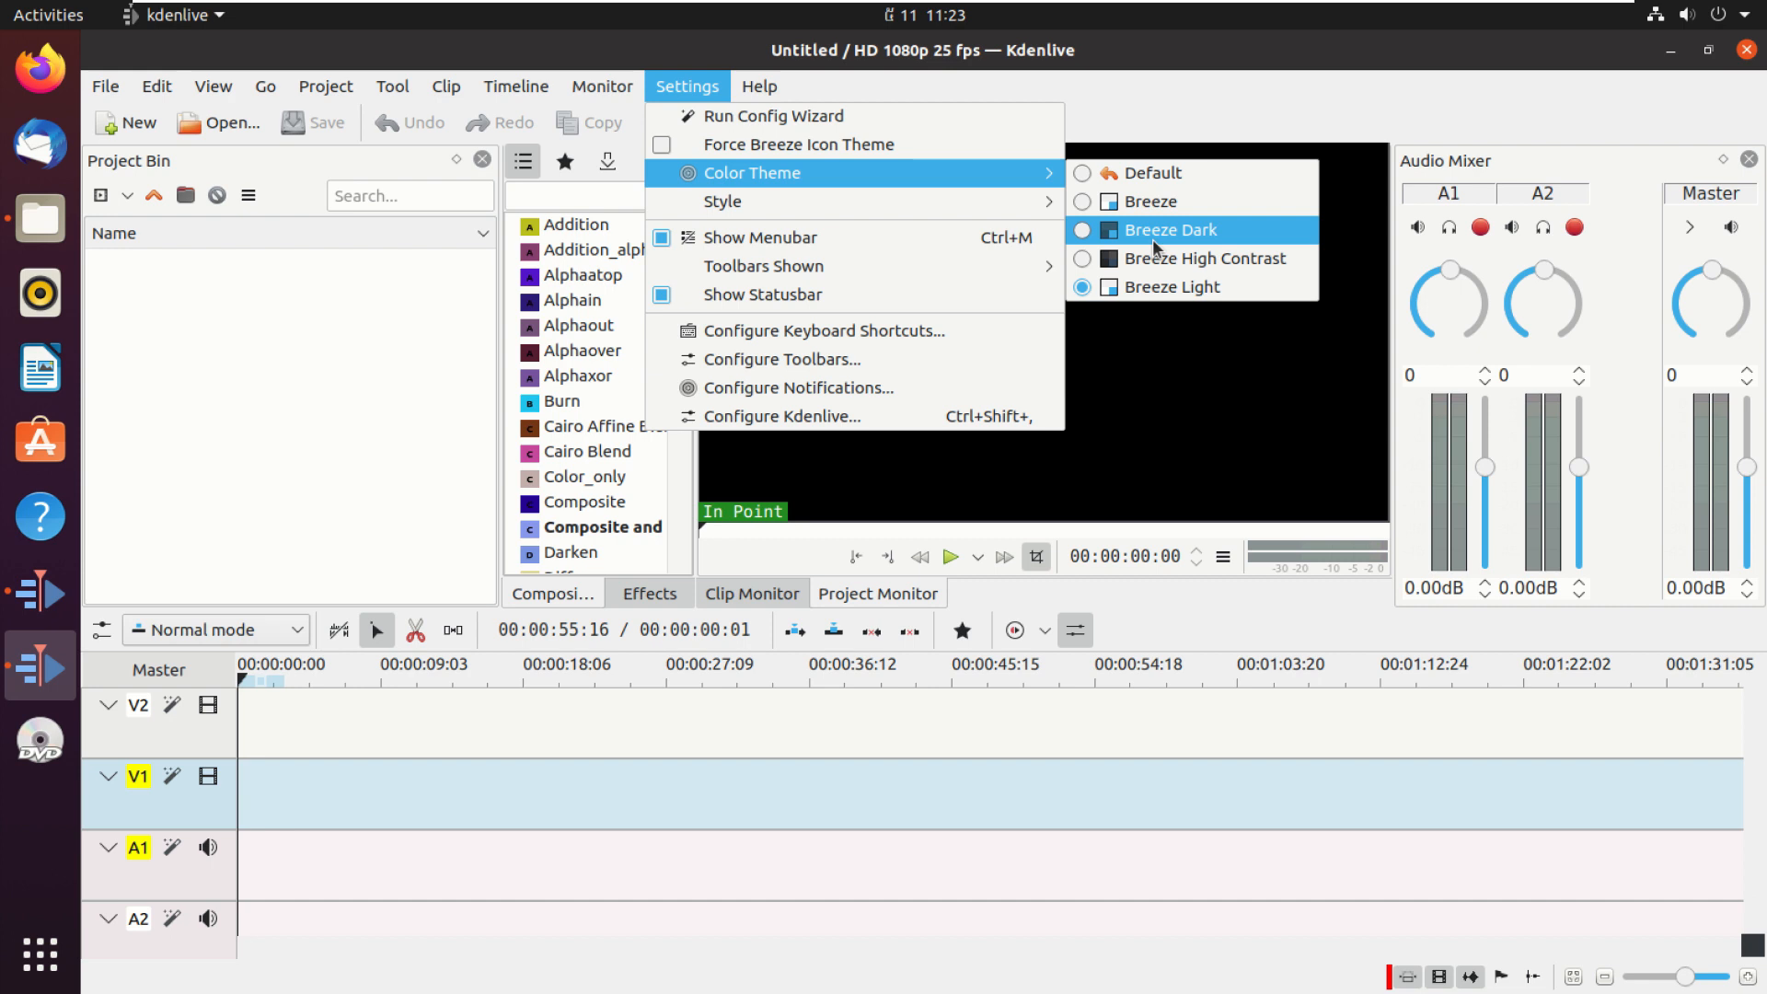
left_click(1089, 235)
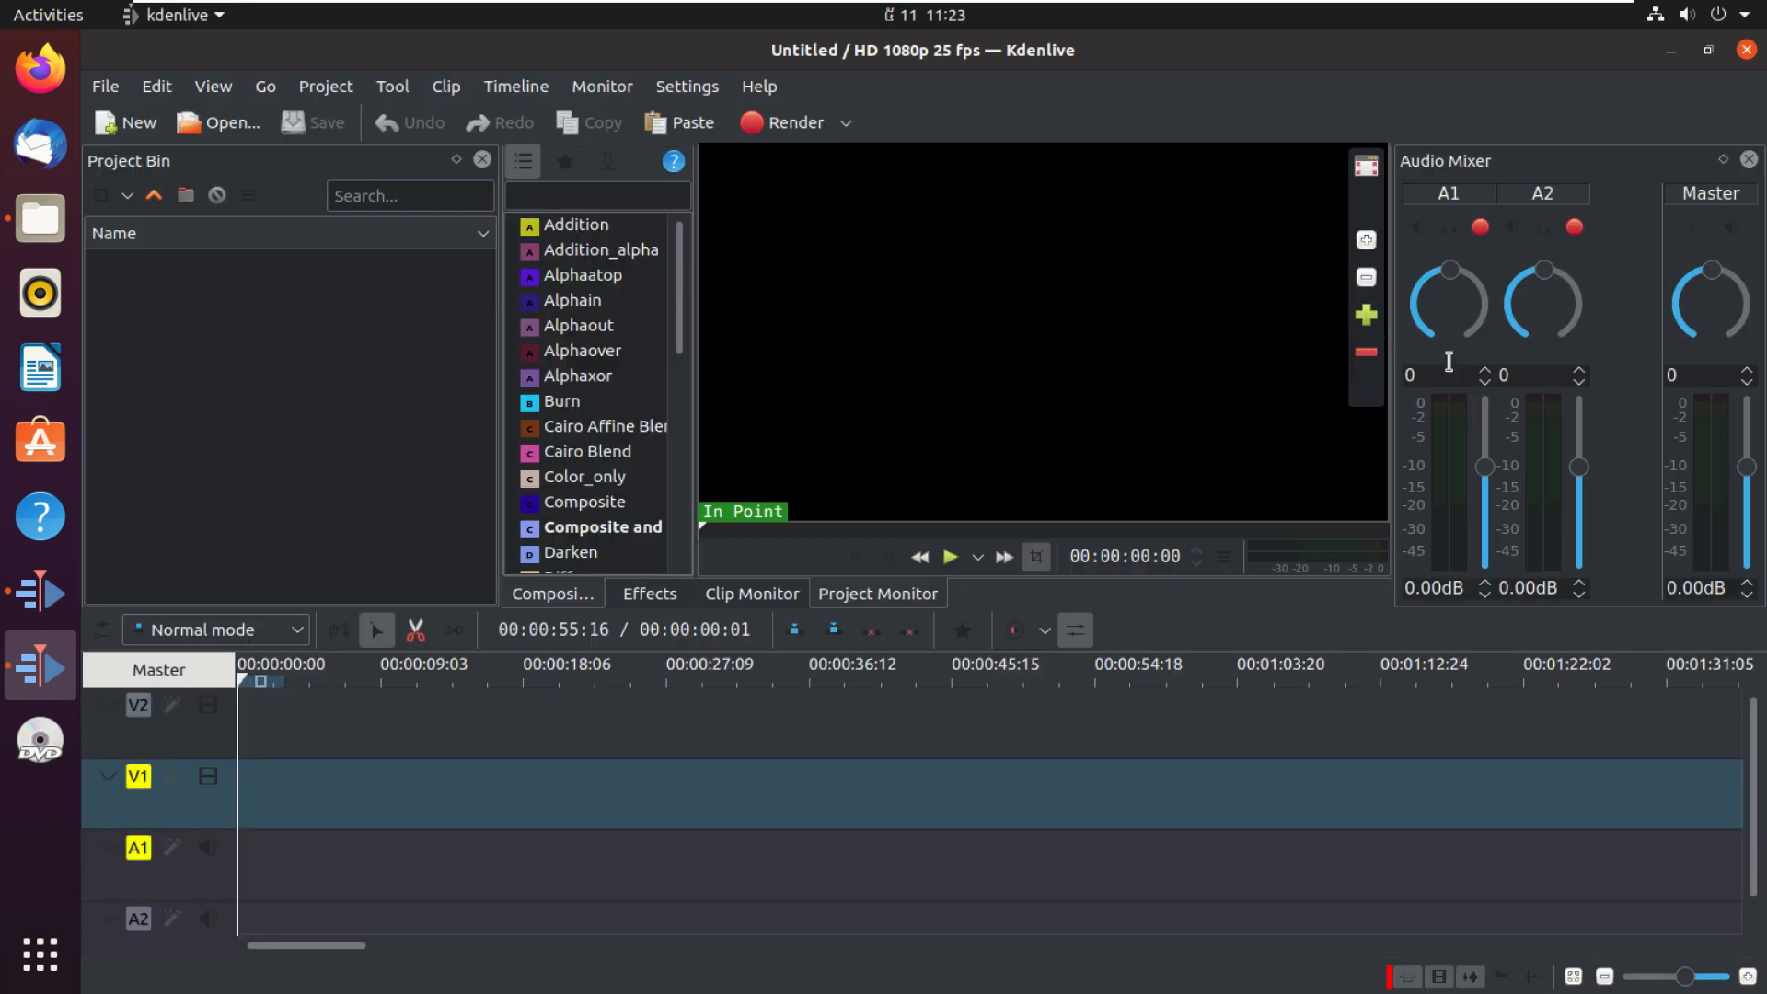
Step: Hide the Audio Mixer panel and show it again
left_click(214, 86)
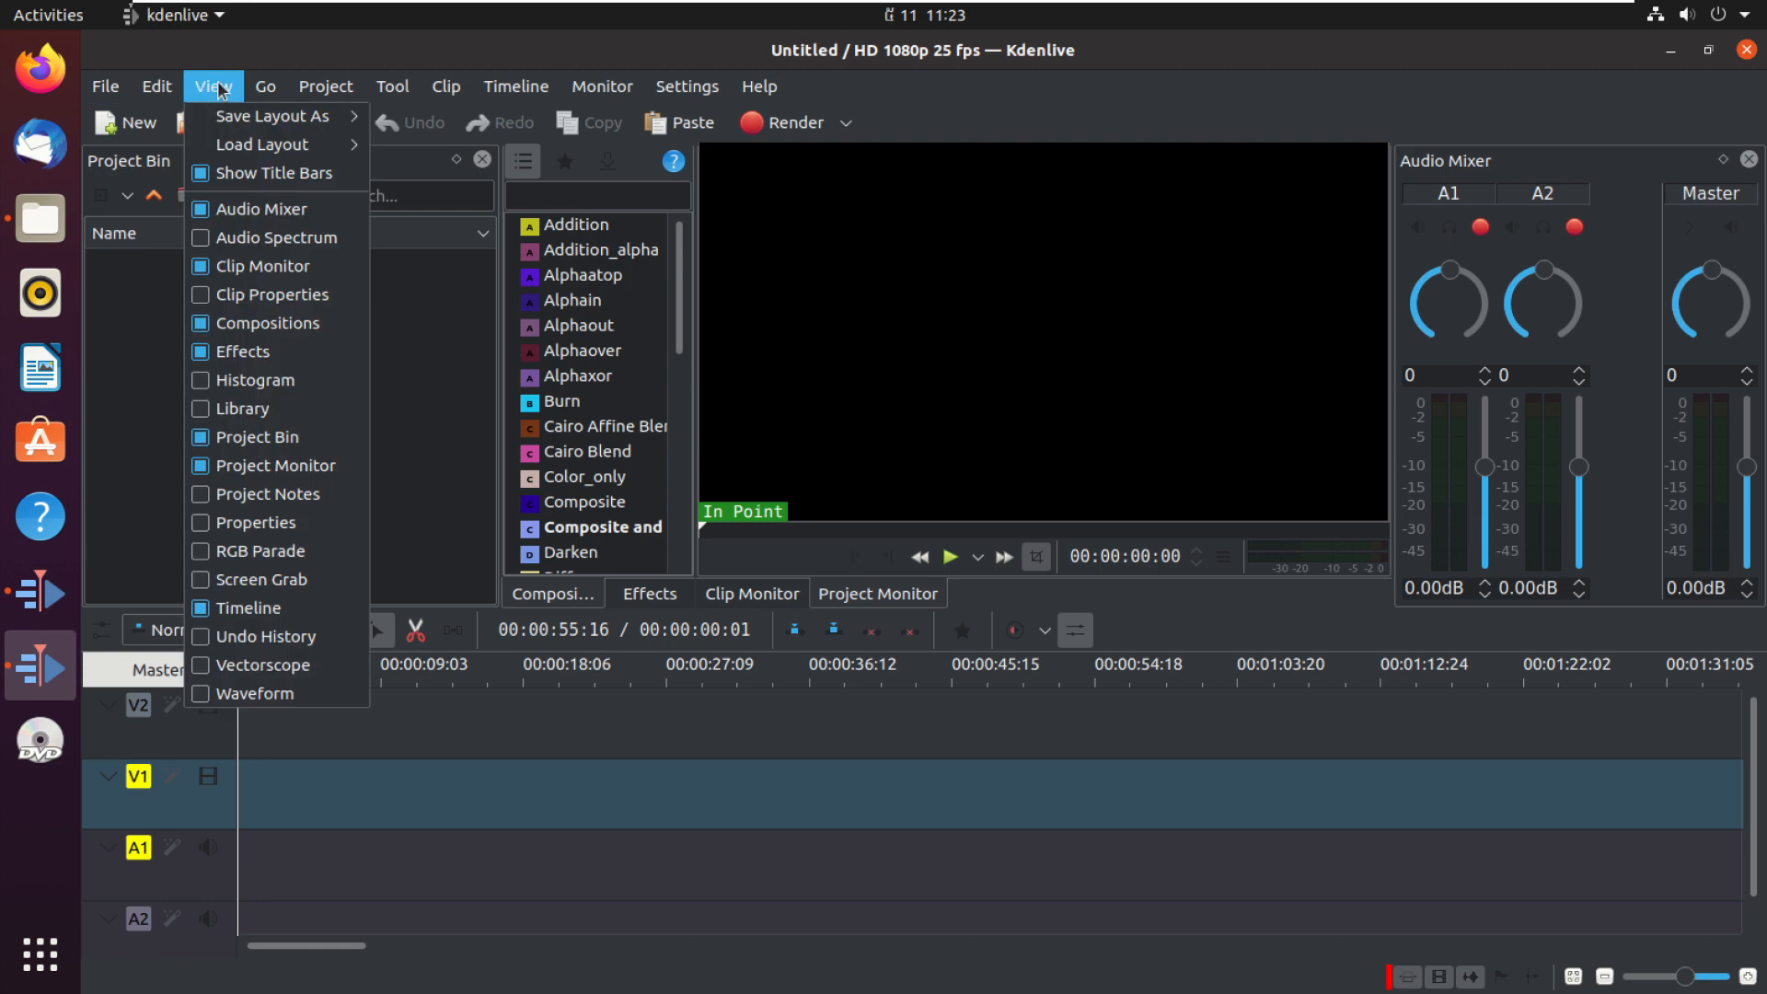
left_click(222, 182)
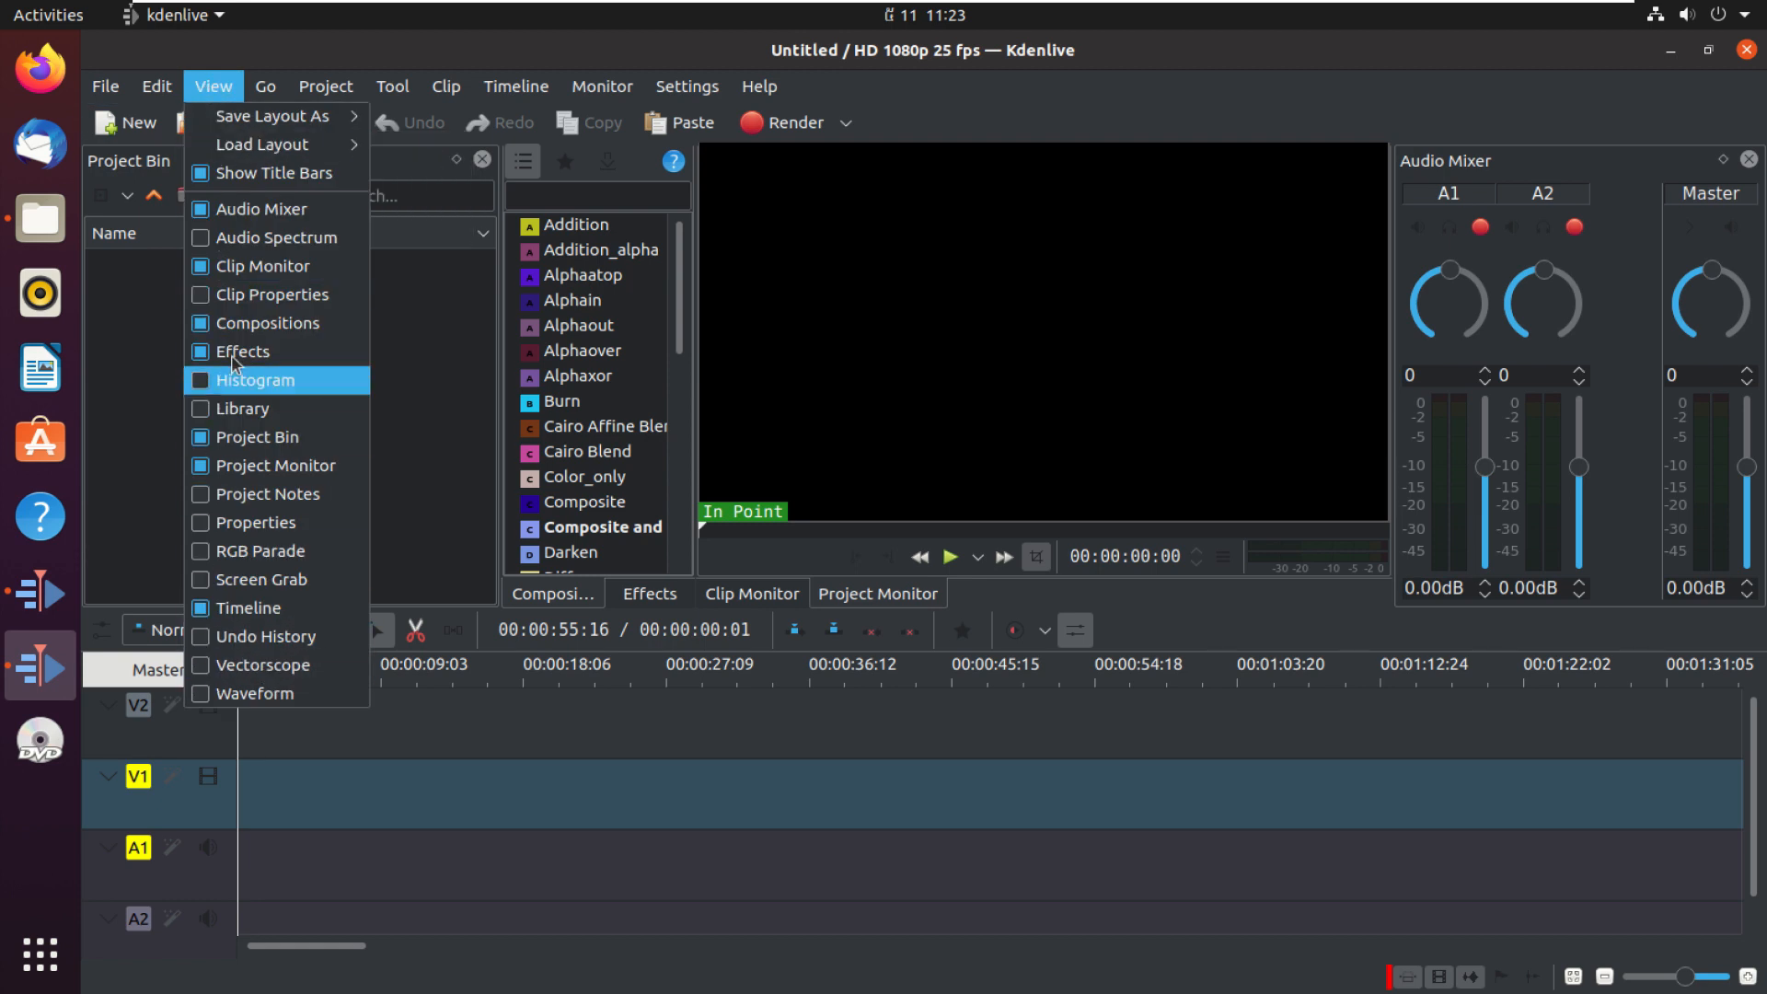
left_click(204, 212)
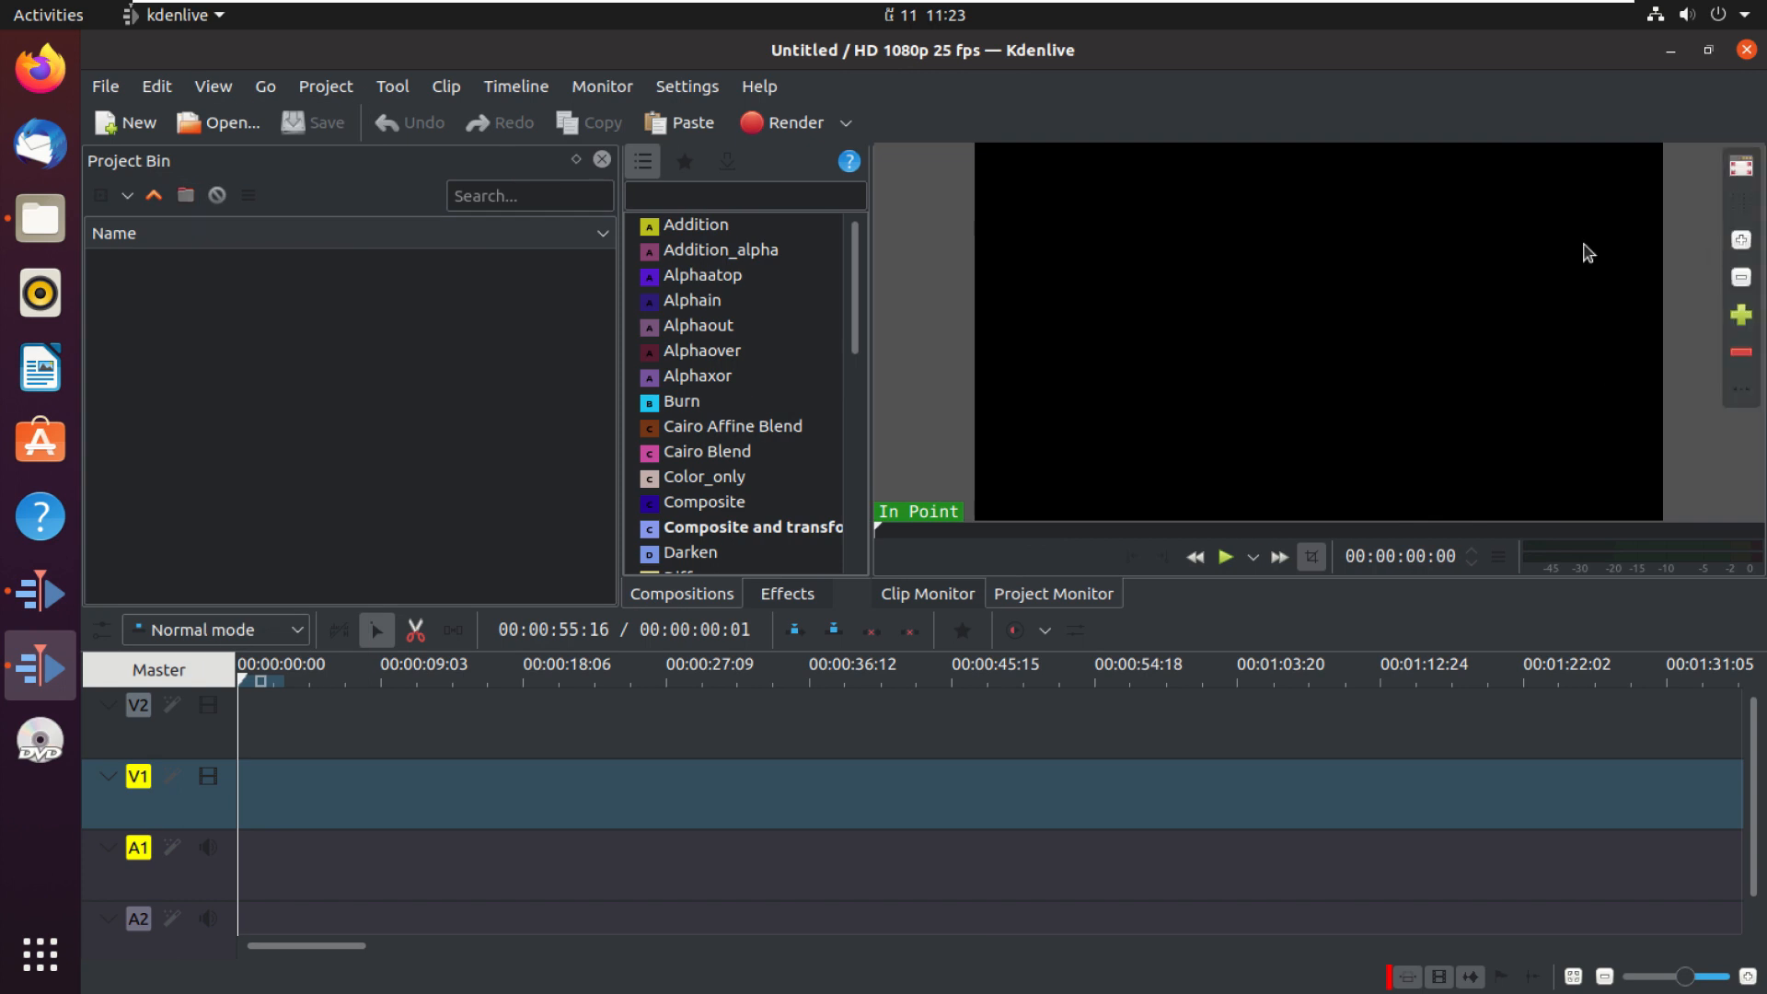
left_click(214, 92)
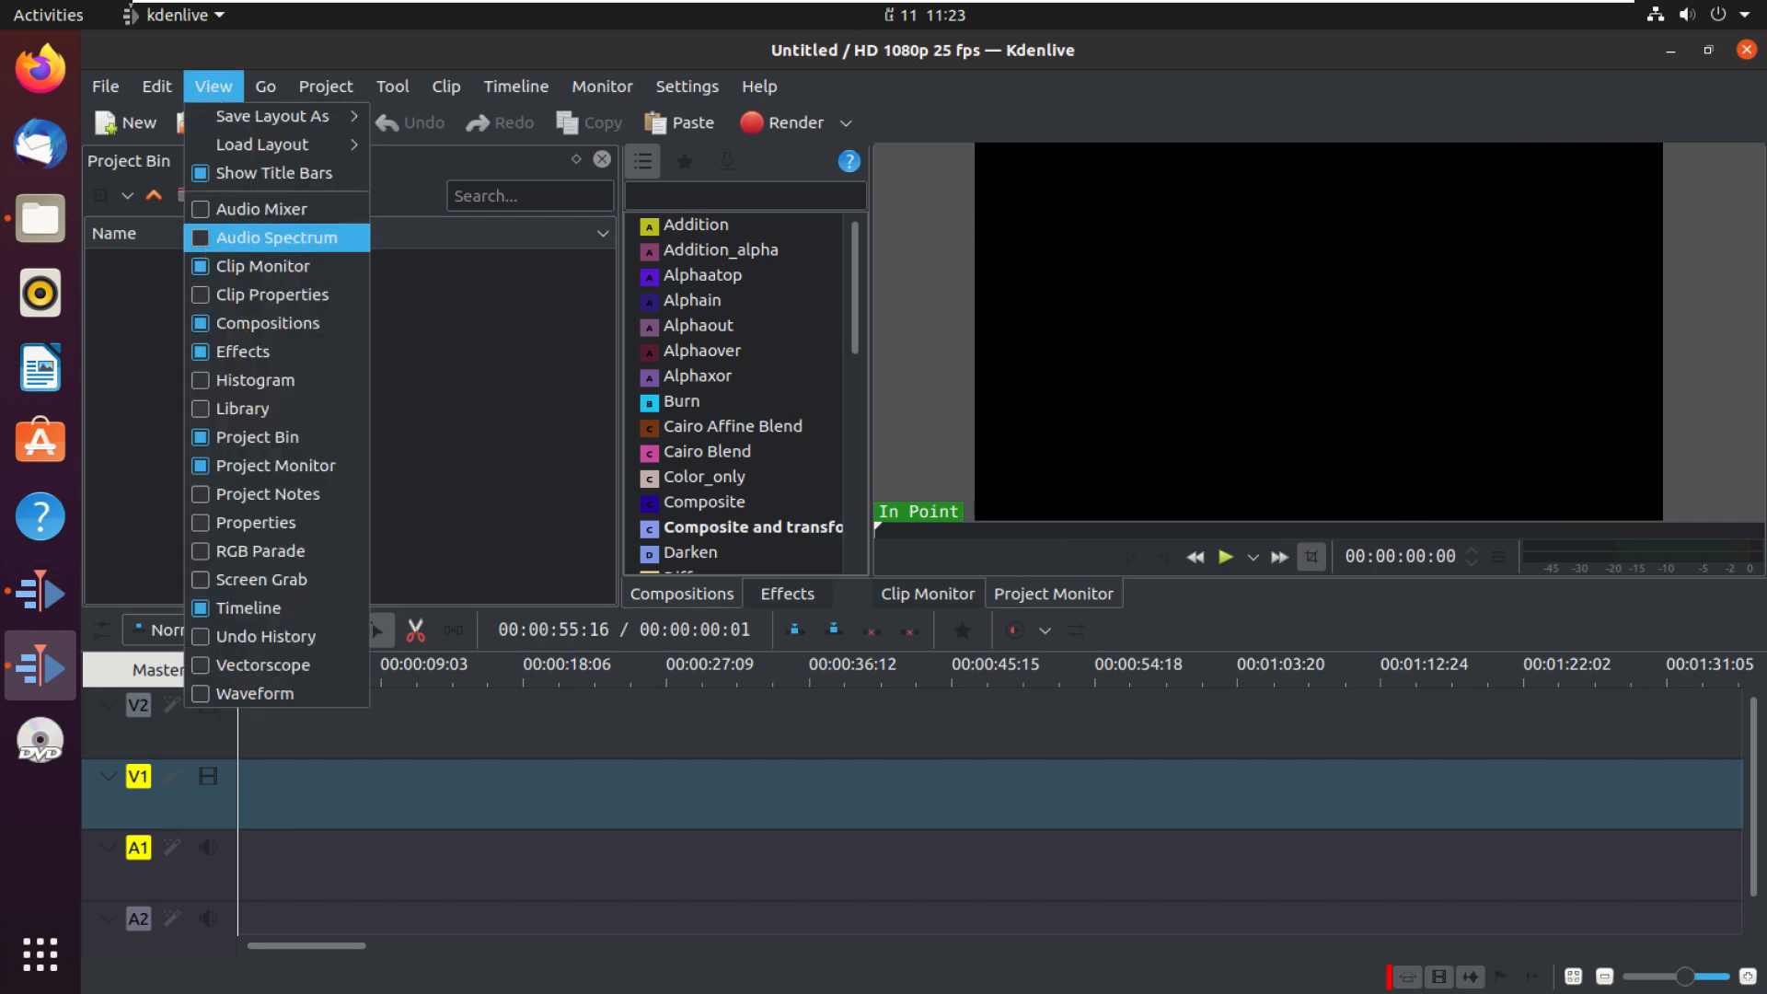
left_click(205, 211)
Step: Show the Audio Spectrum panel and hide it again
left_click(213, 86)
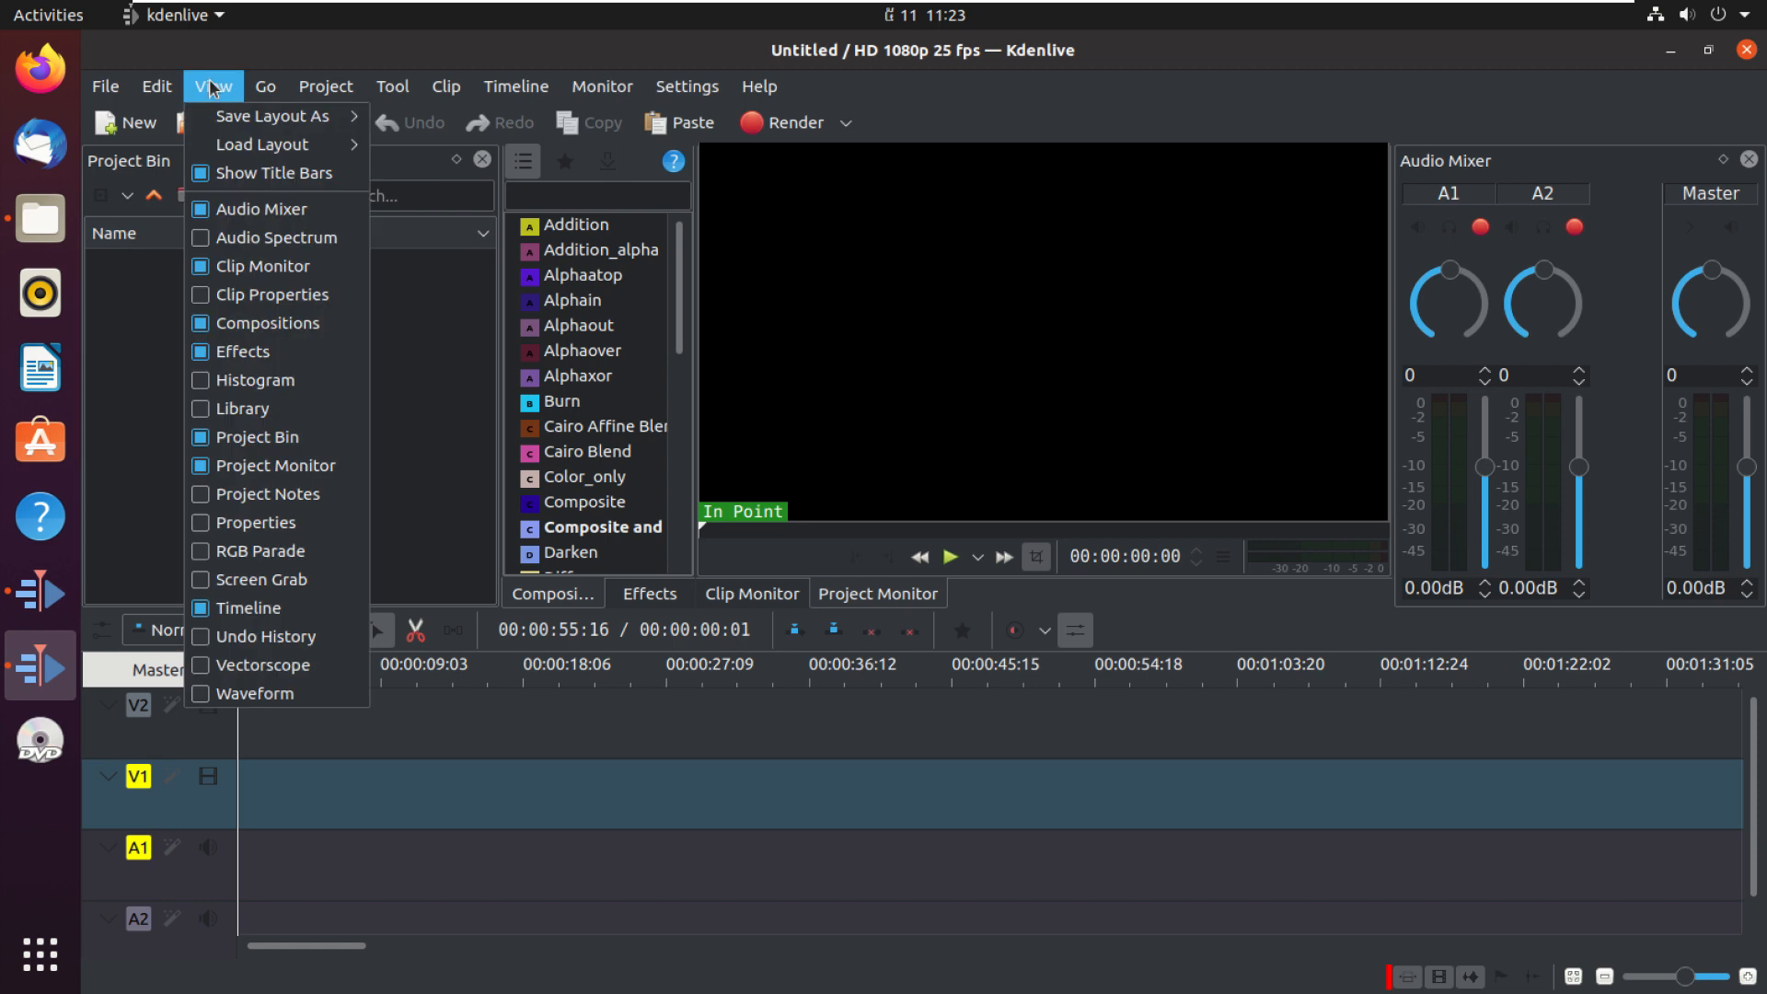
left_click(204, 241)
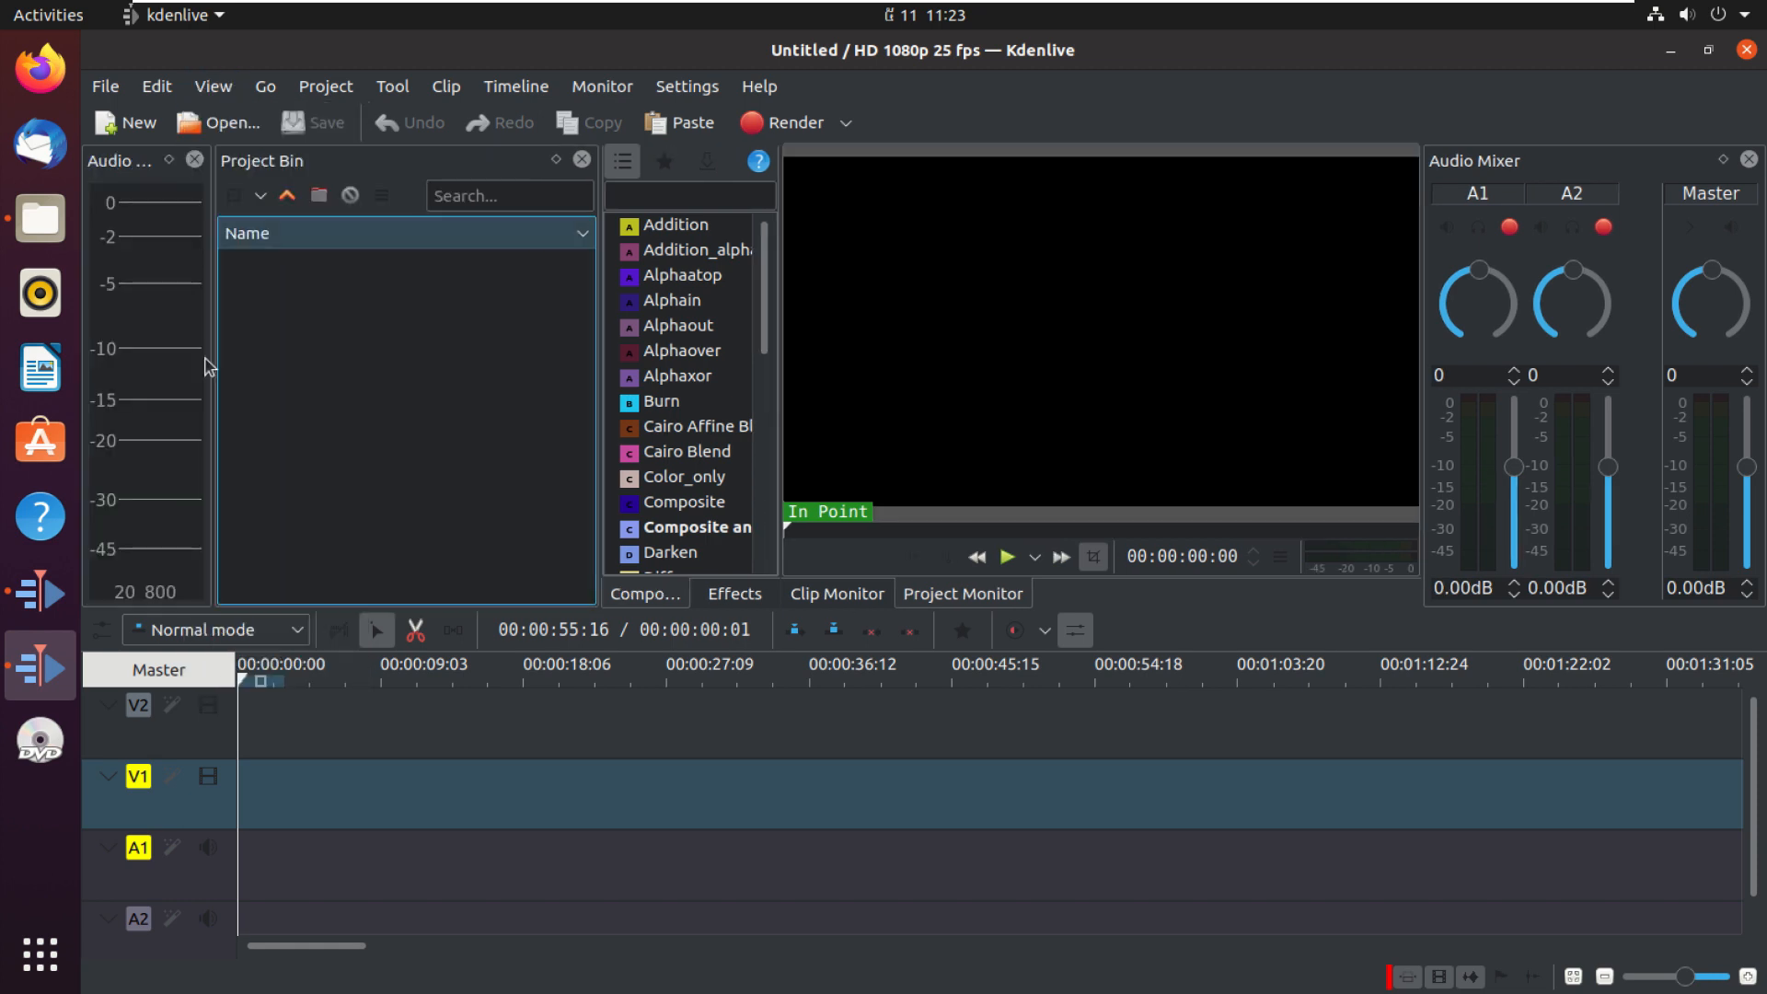
left_click(214, 87)
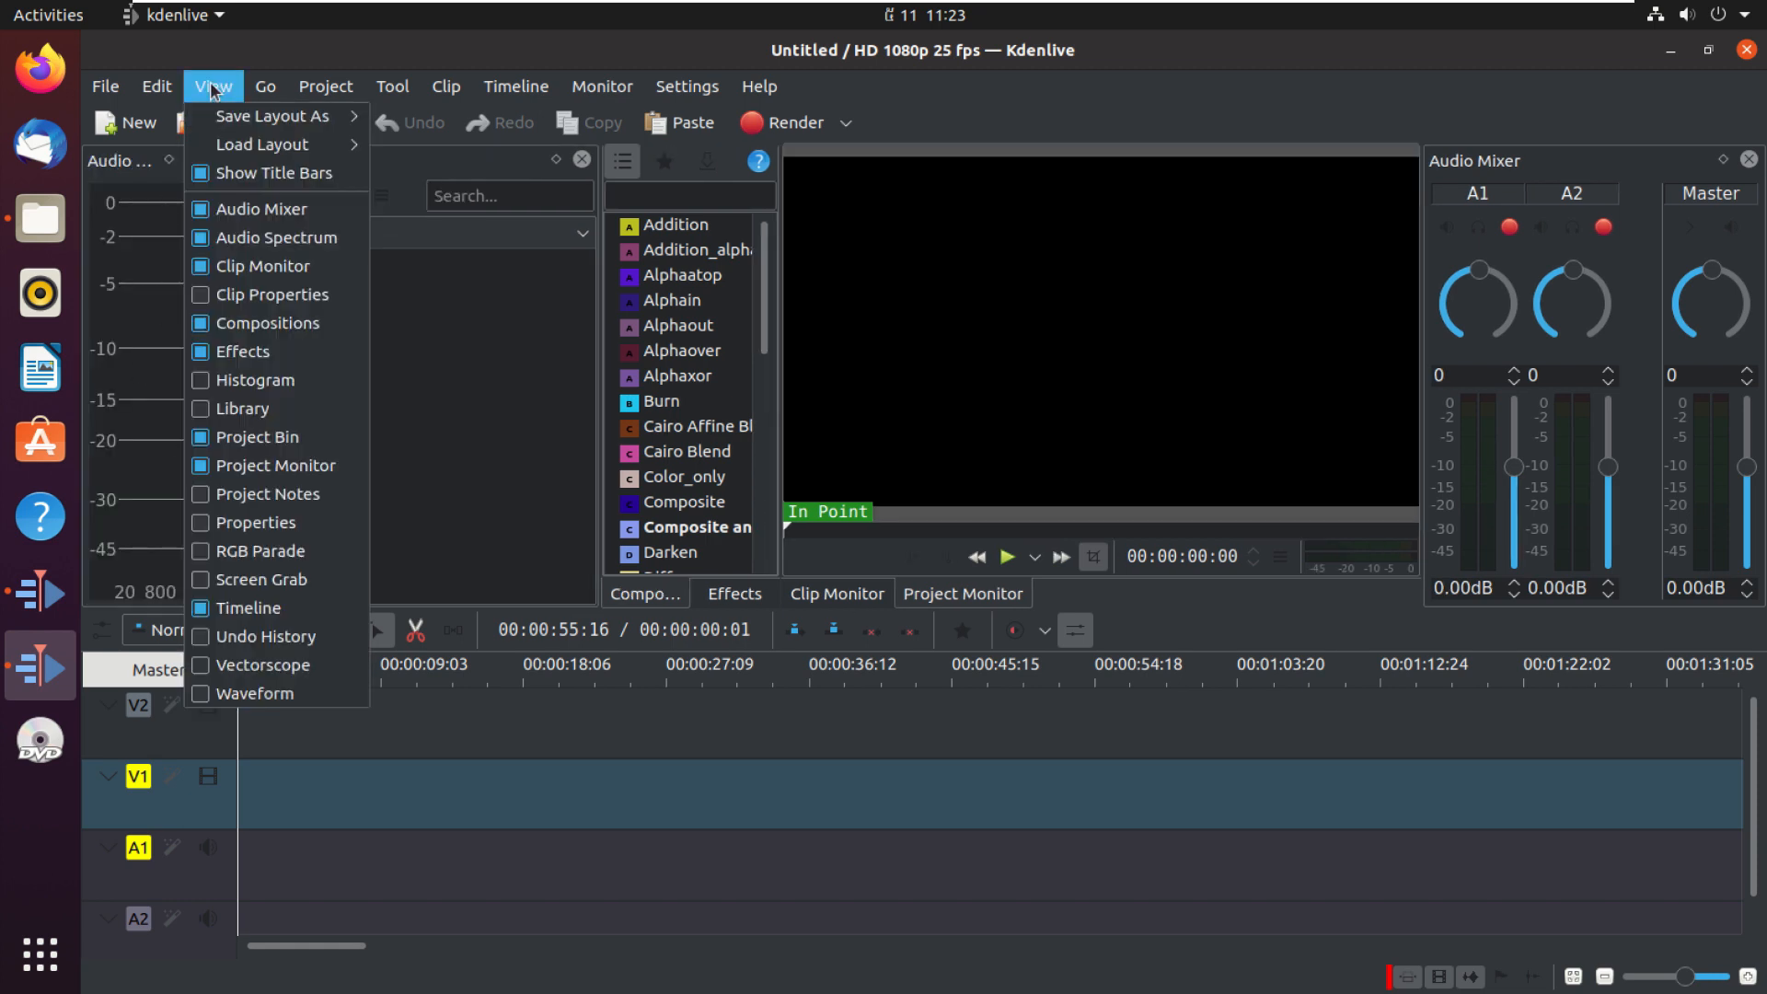
left_click(217, 241)
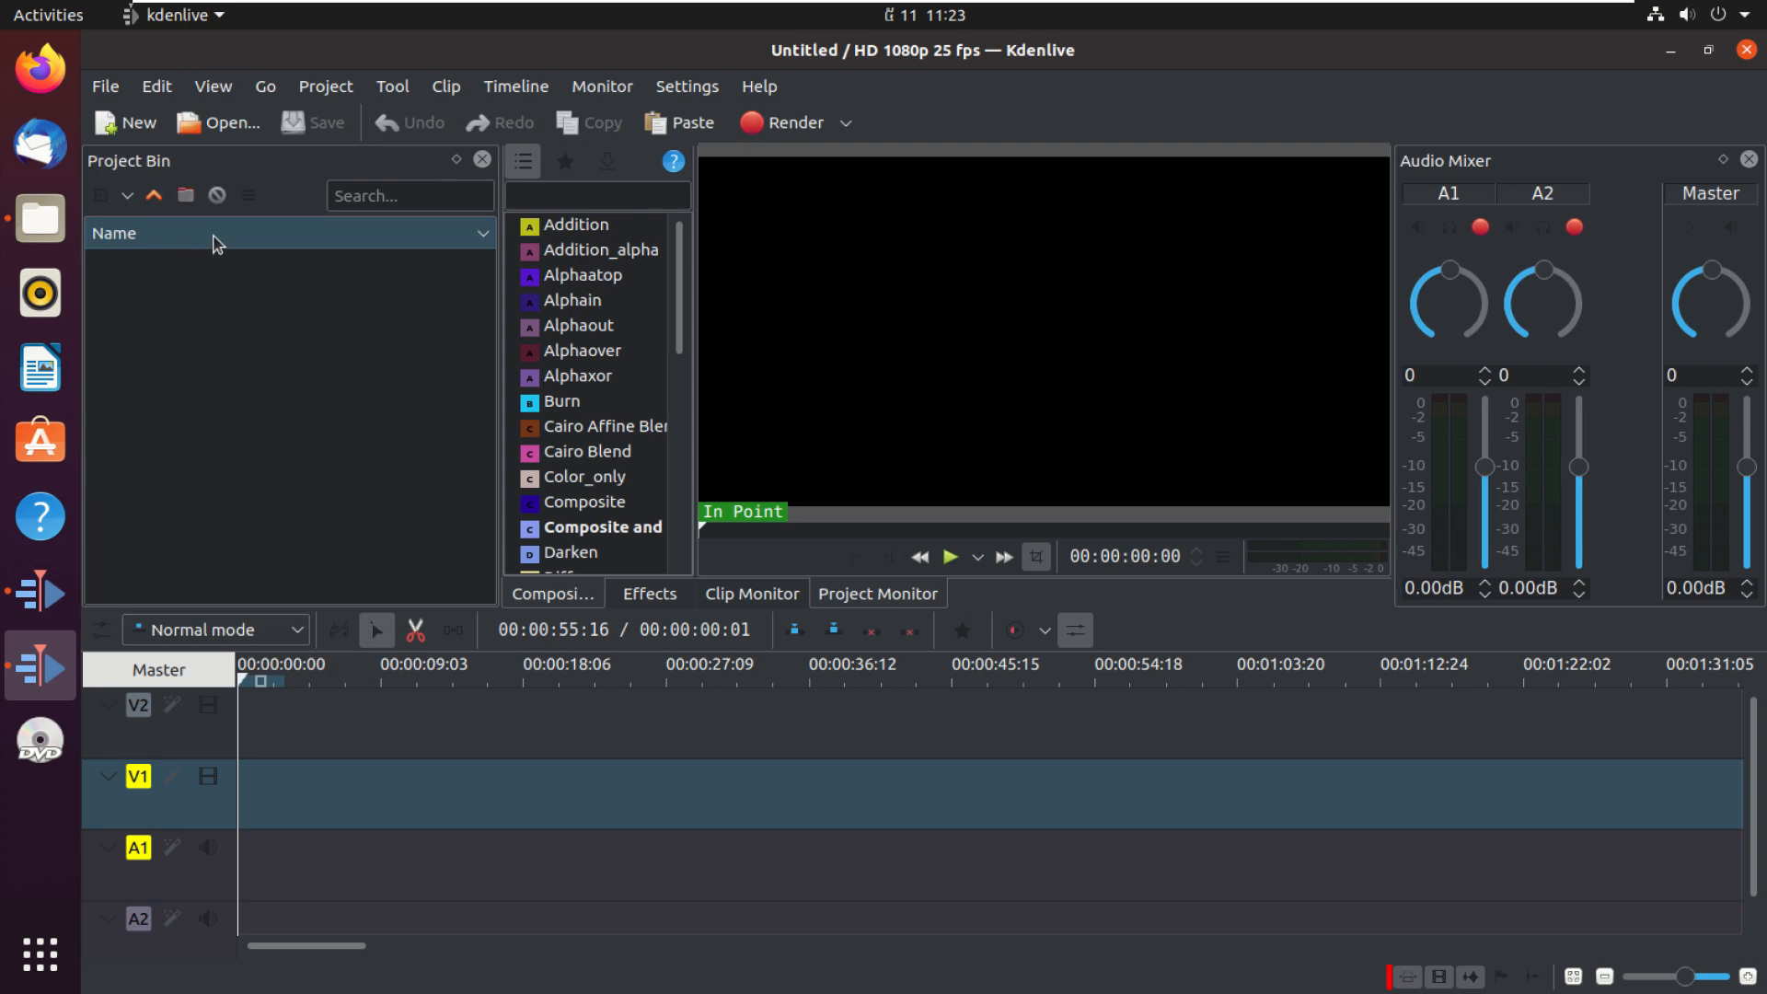
Step: Open the Clip Properties panel and close it again
left_click(214, 87)
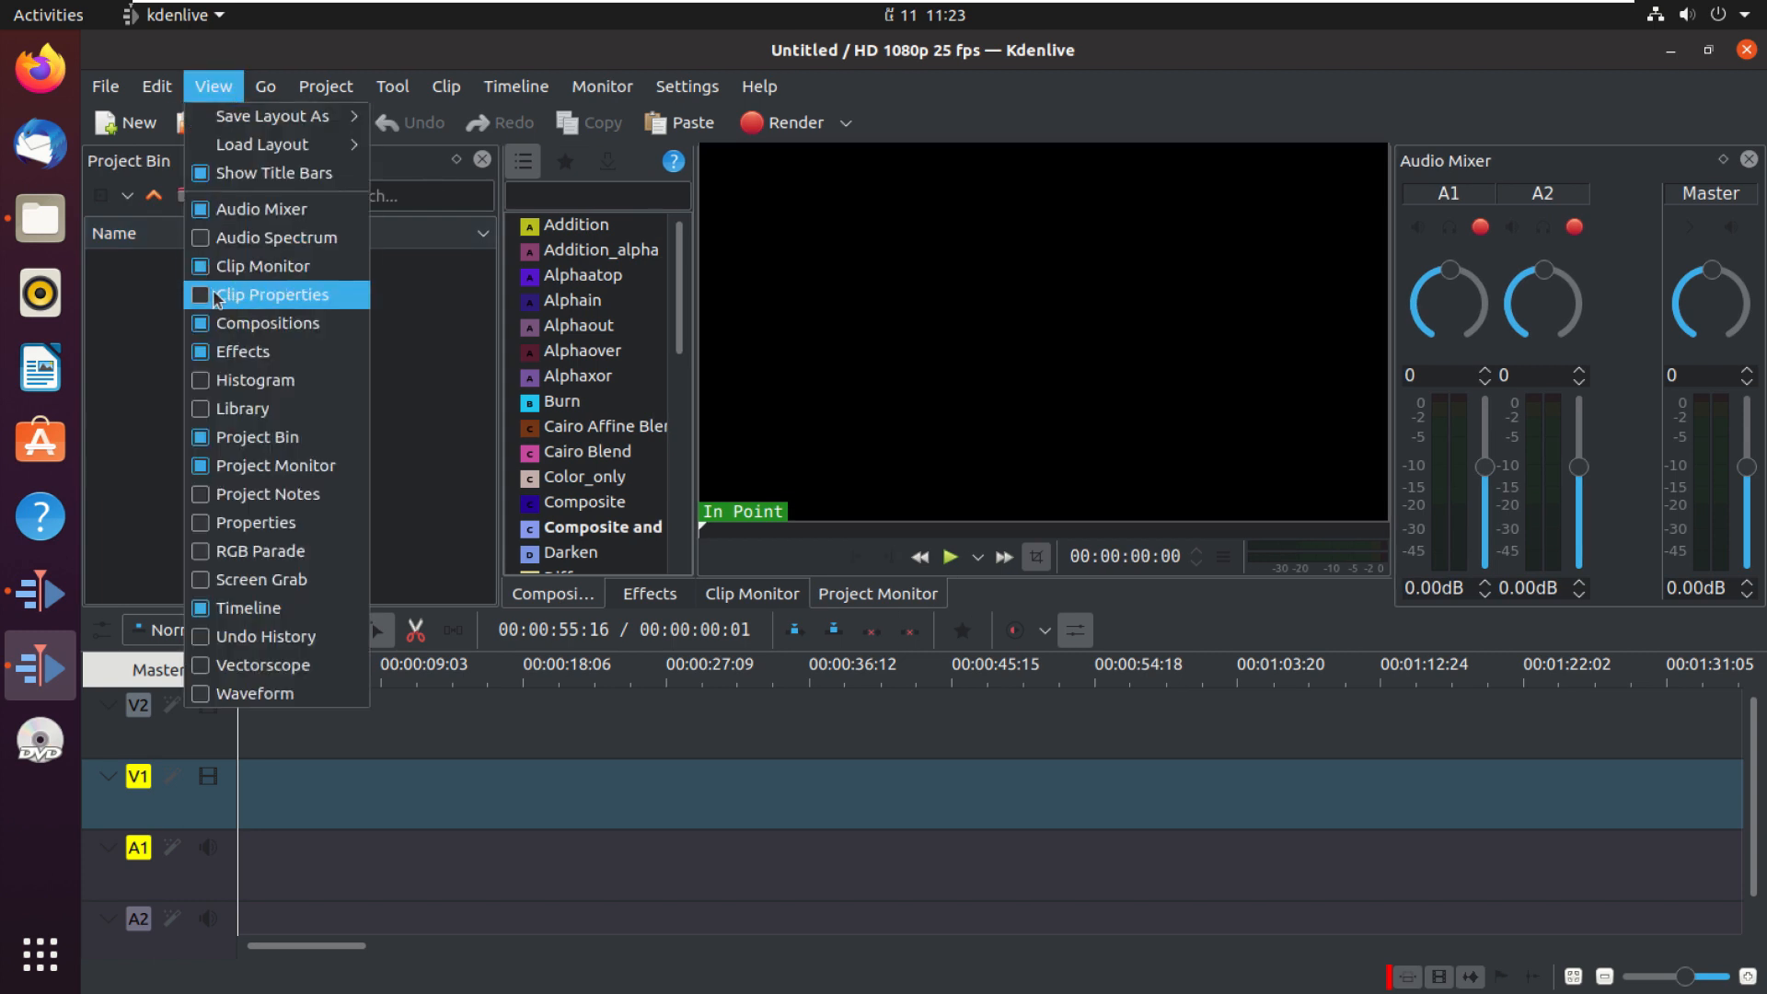
left_click(238, 295)
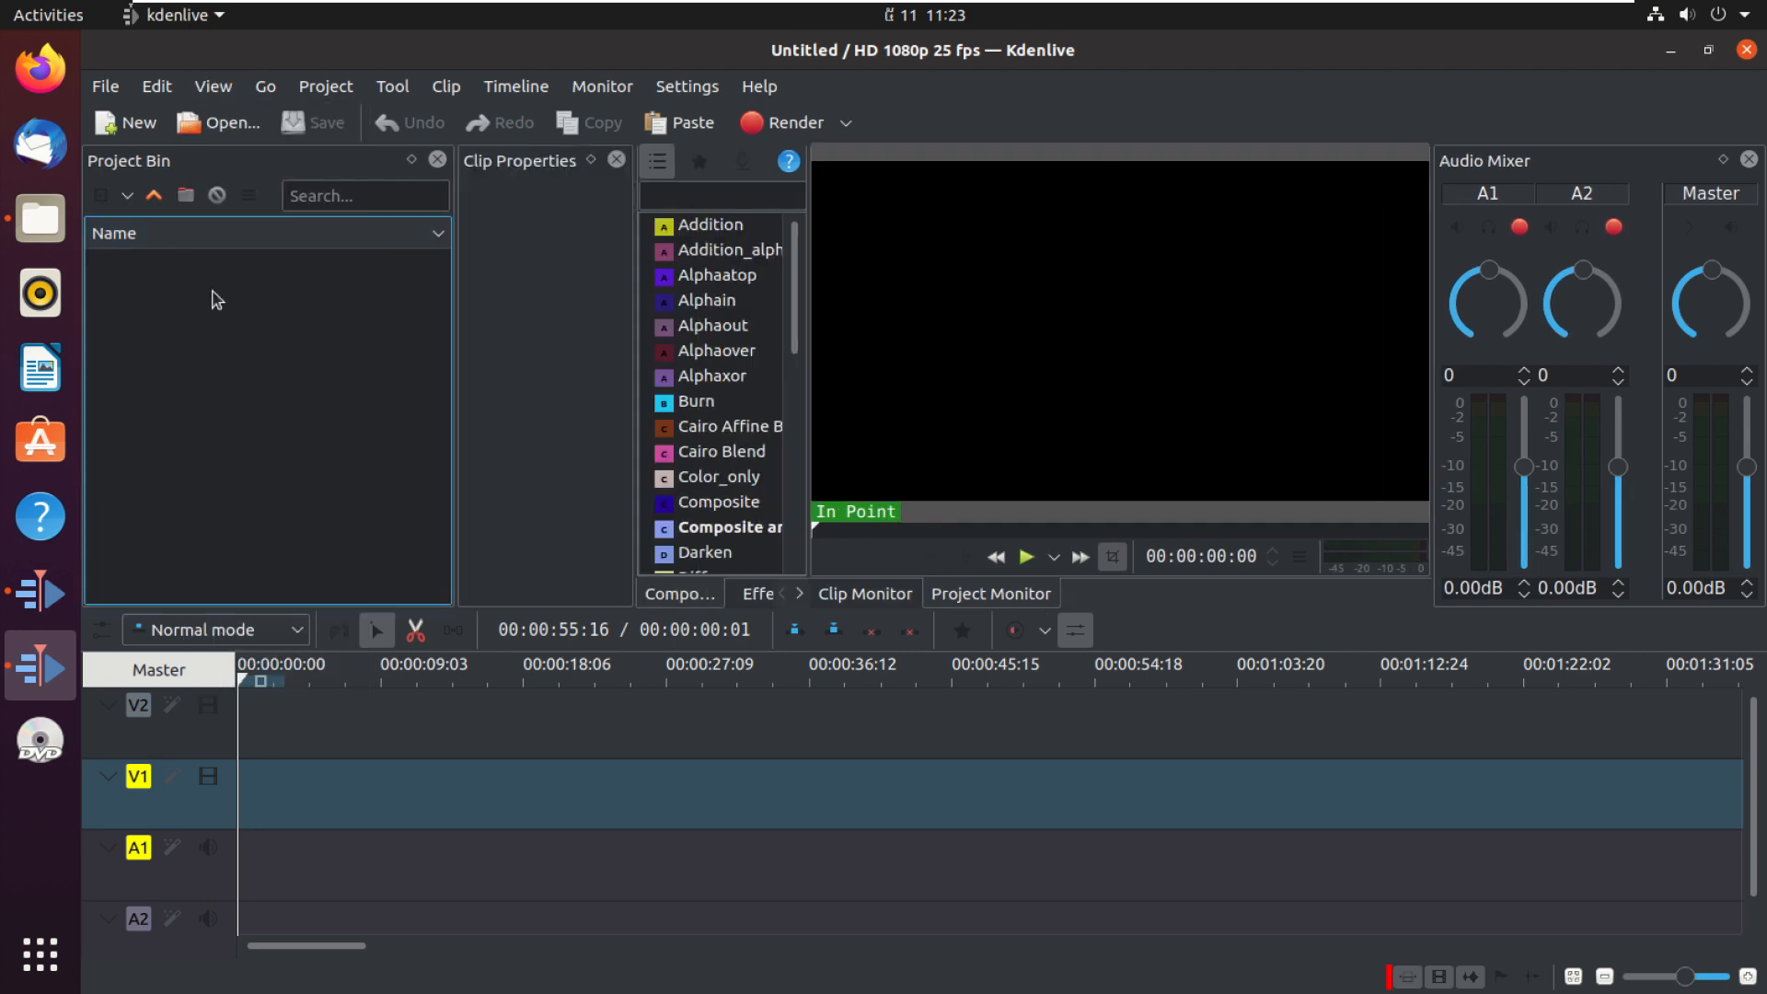
left_click(617, 161)
Step: Show the Histogram panel and hide it again
left_click(214, 87)
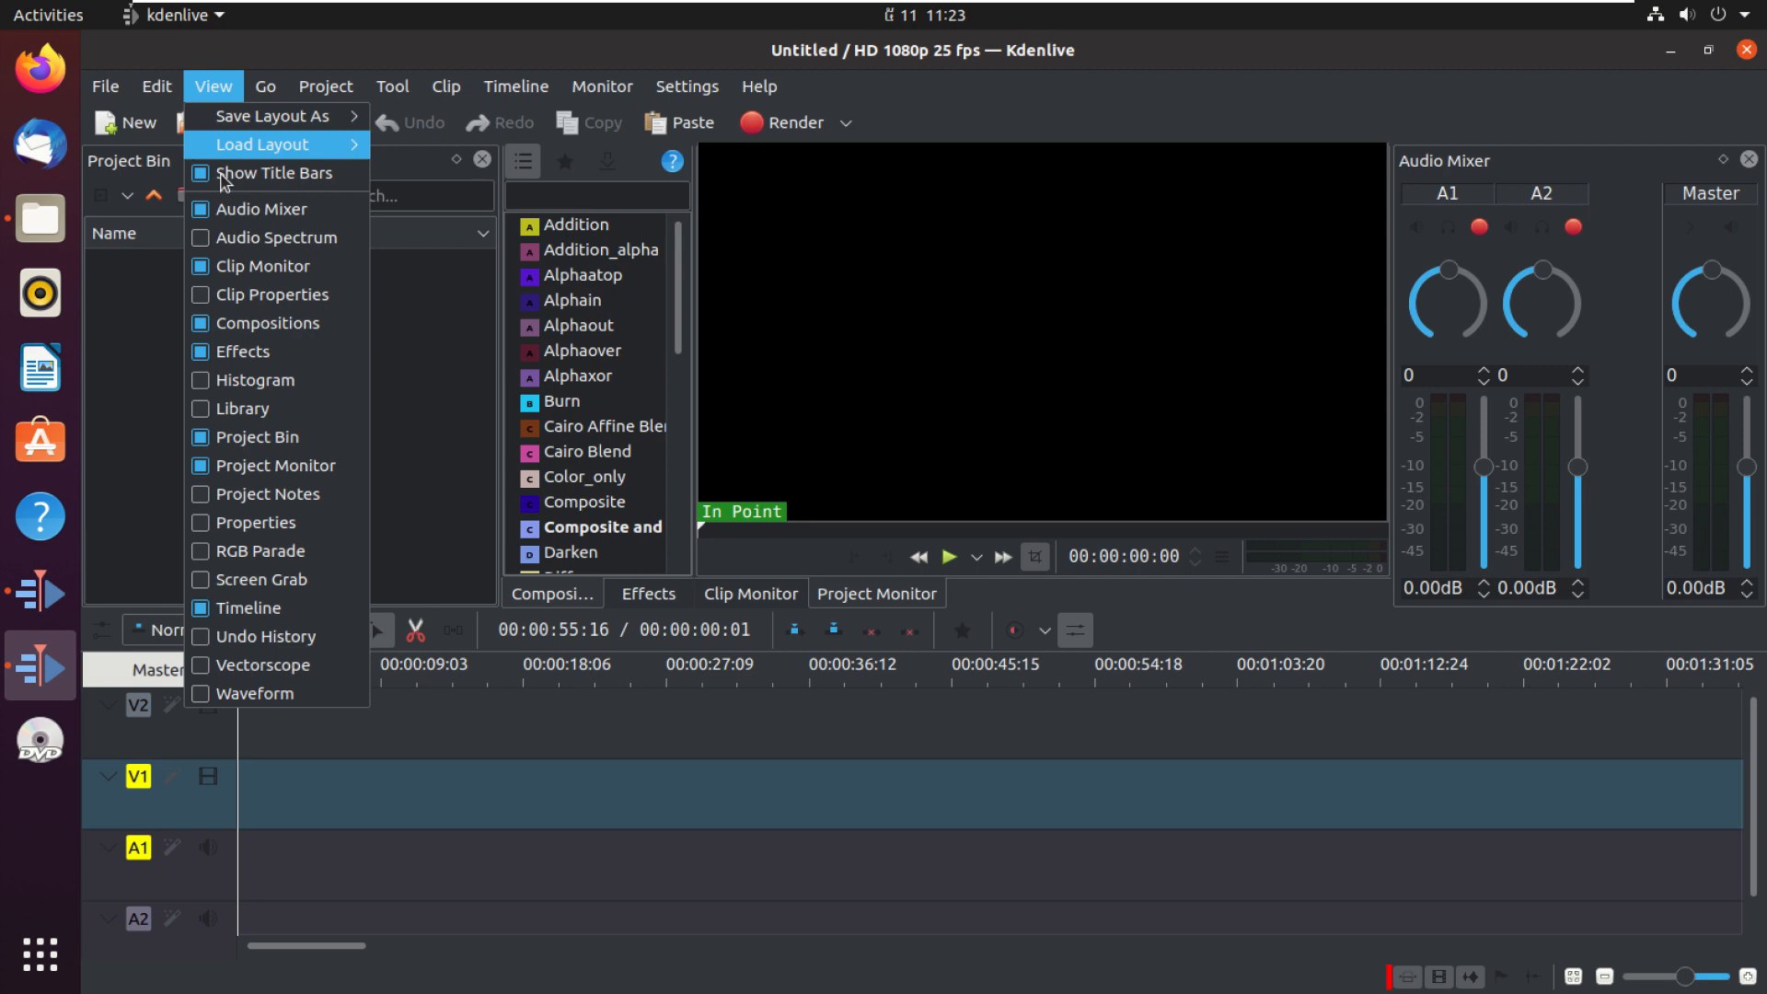
left_click(221, 267)
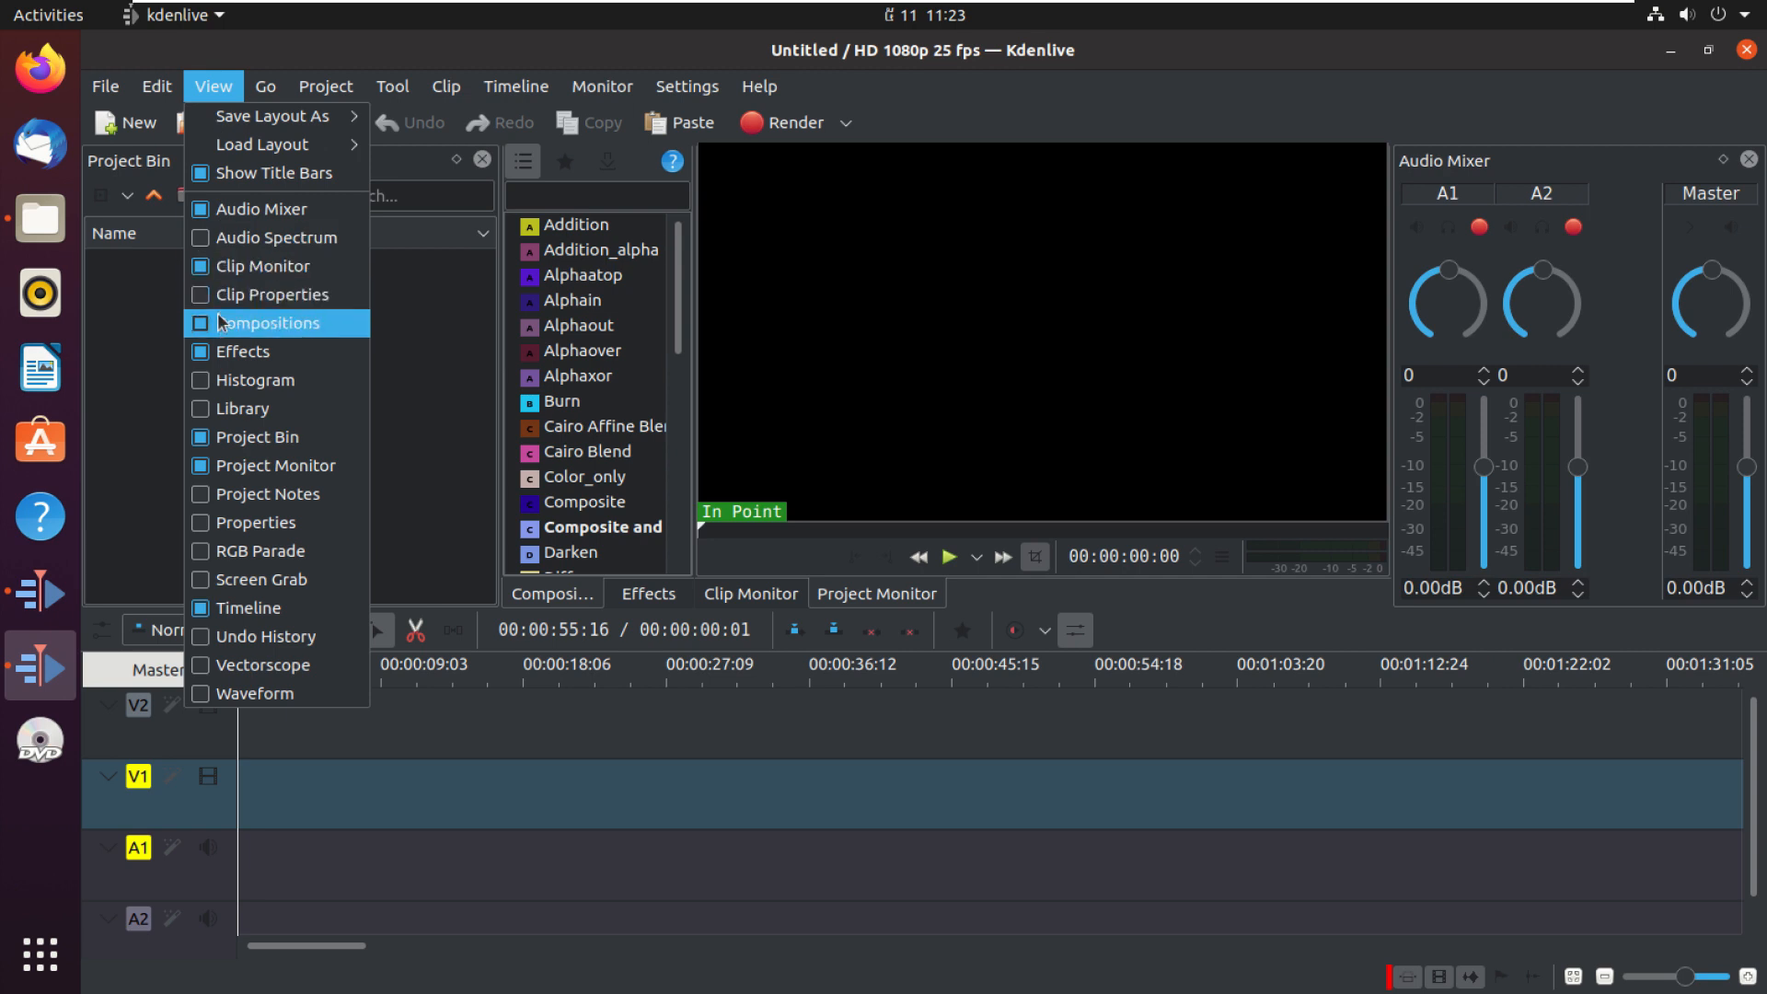
left_click(221, 325)
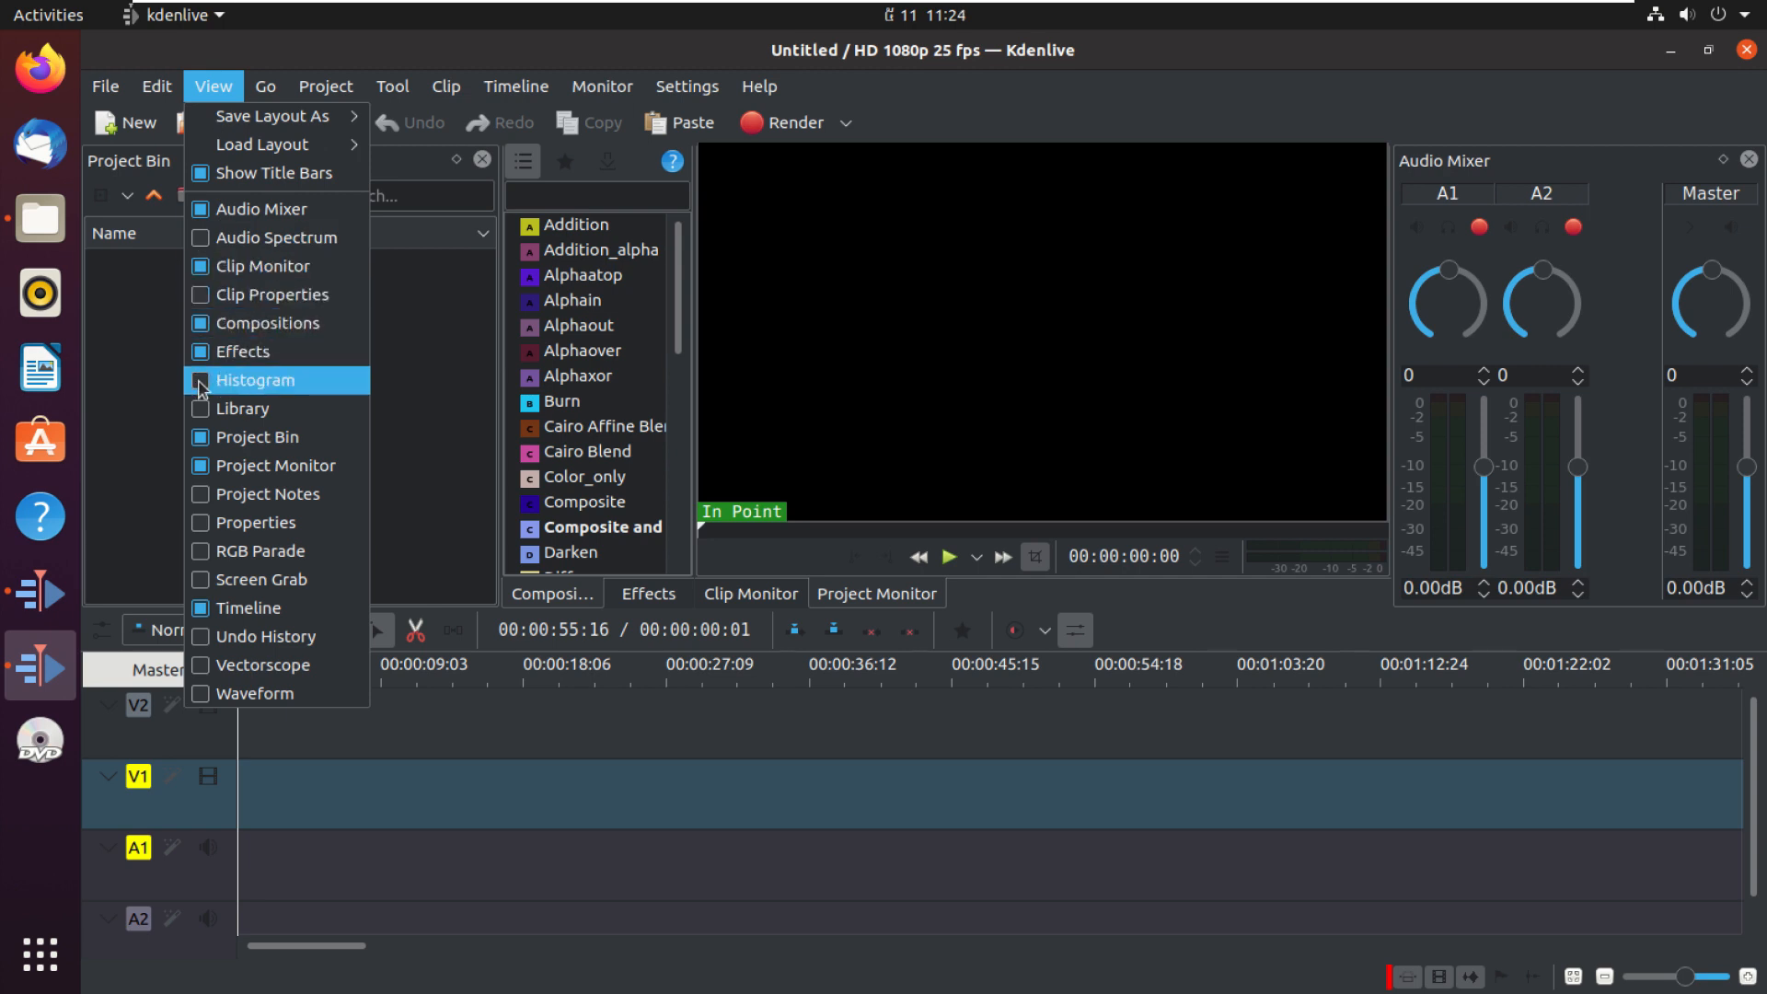
left_click(201, 381)
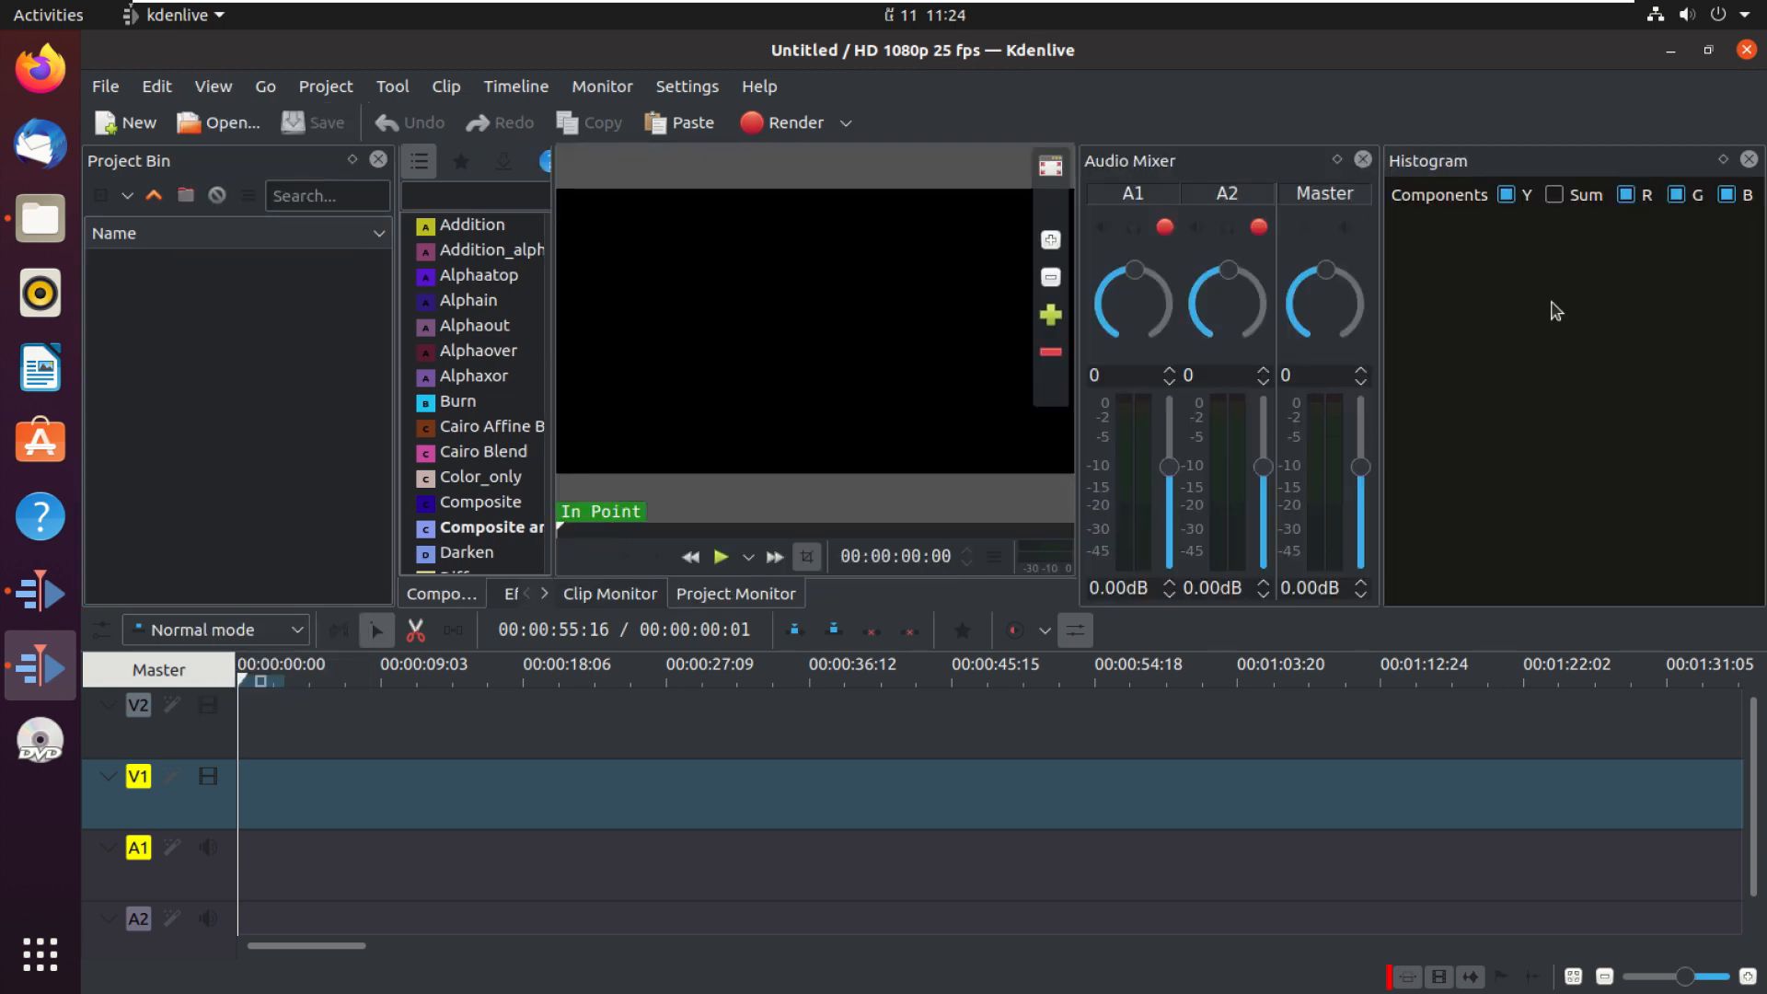
left_click(214, 86)
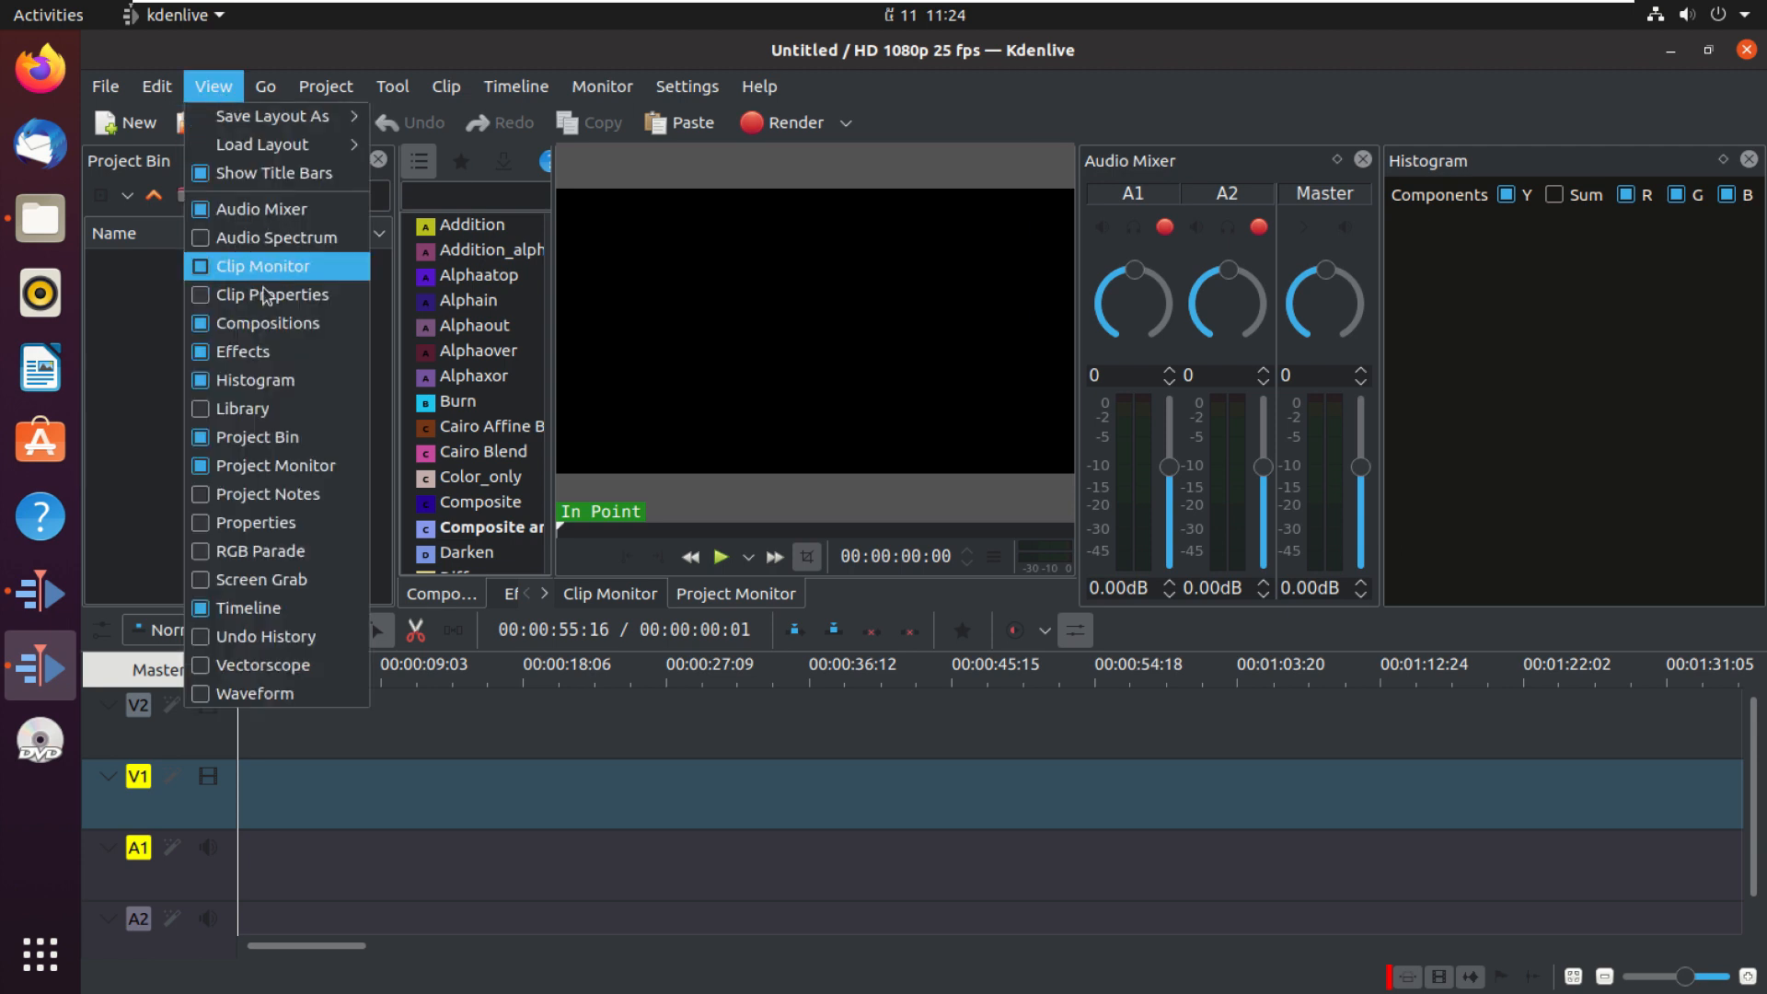
left_click(227, 379)
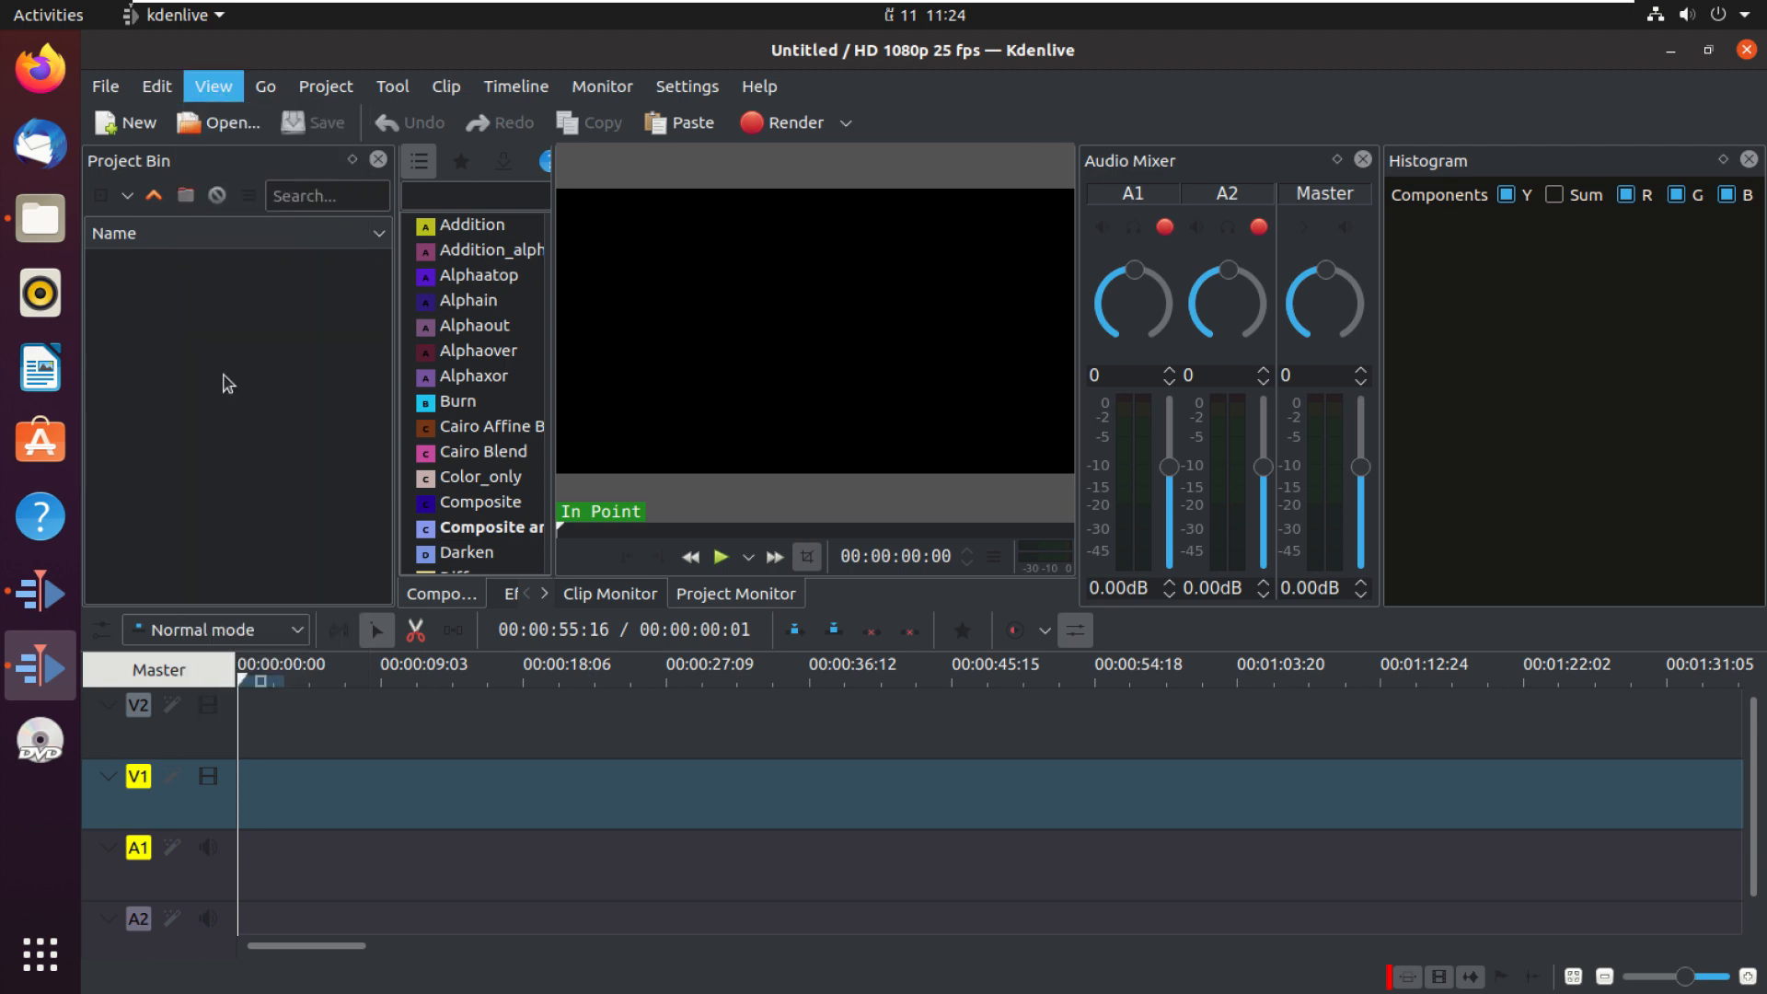
Step: Browse through each menu of the menu bar to see the available commands
left_click(223, 95)
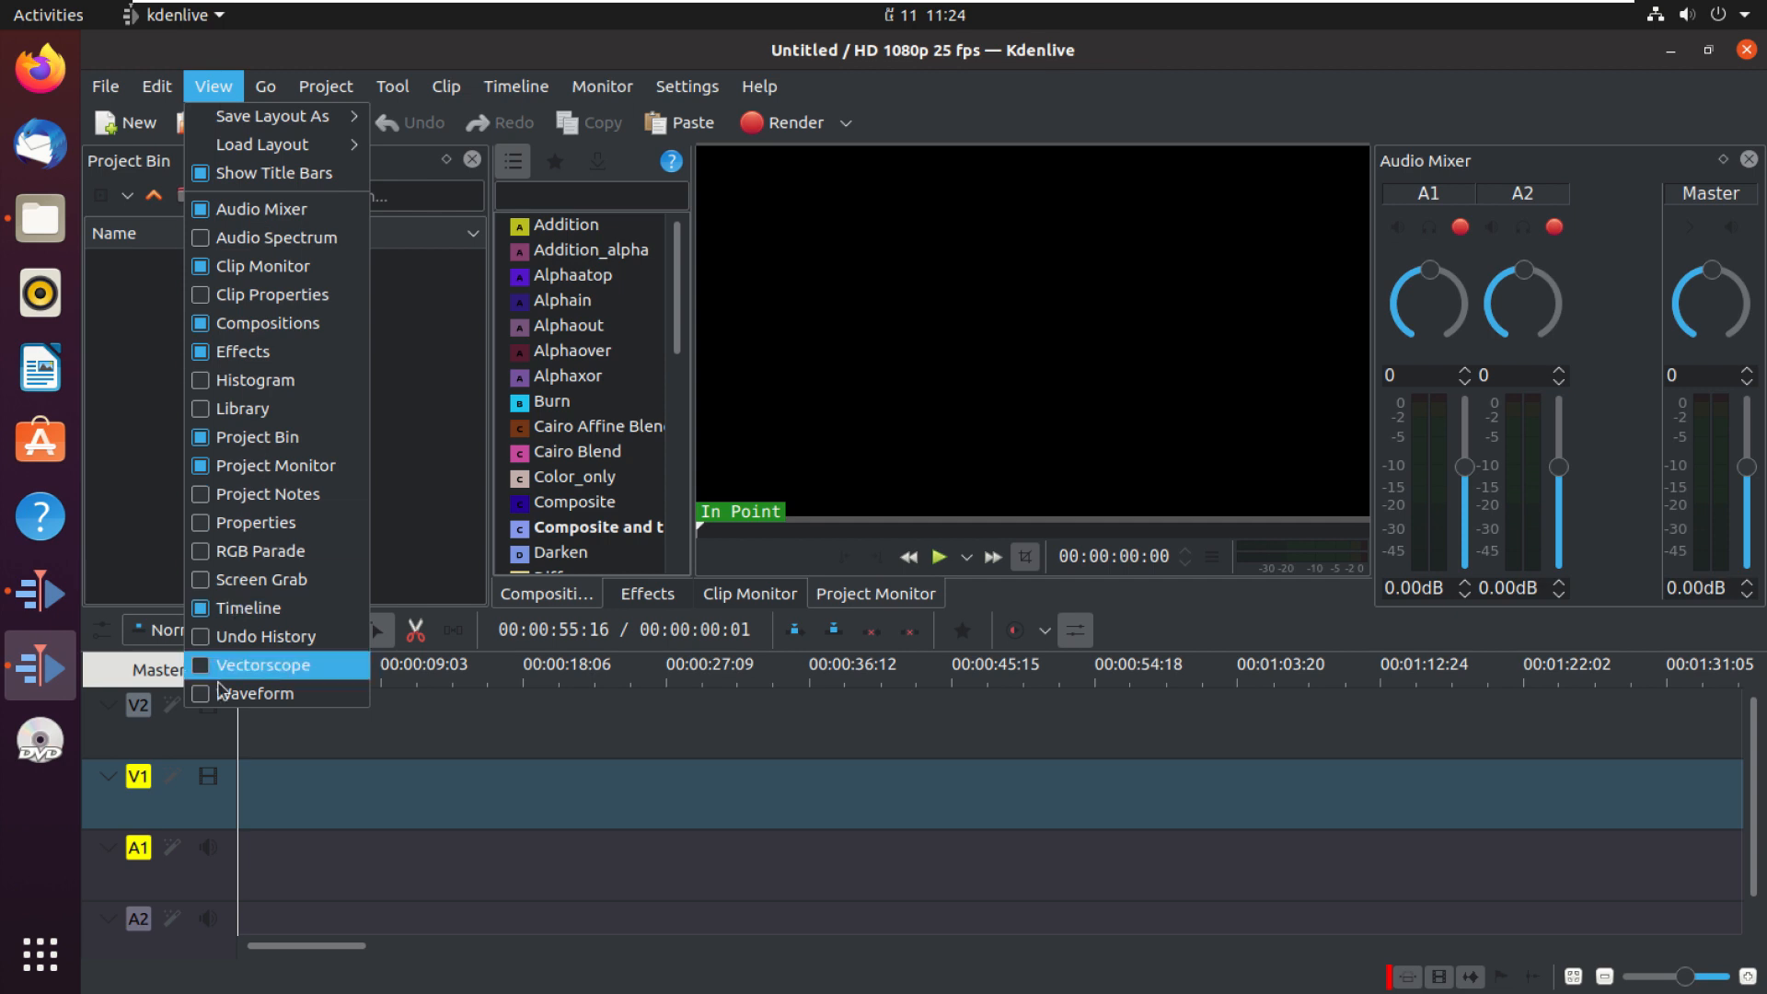
left_click(269, 89)
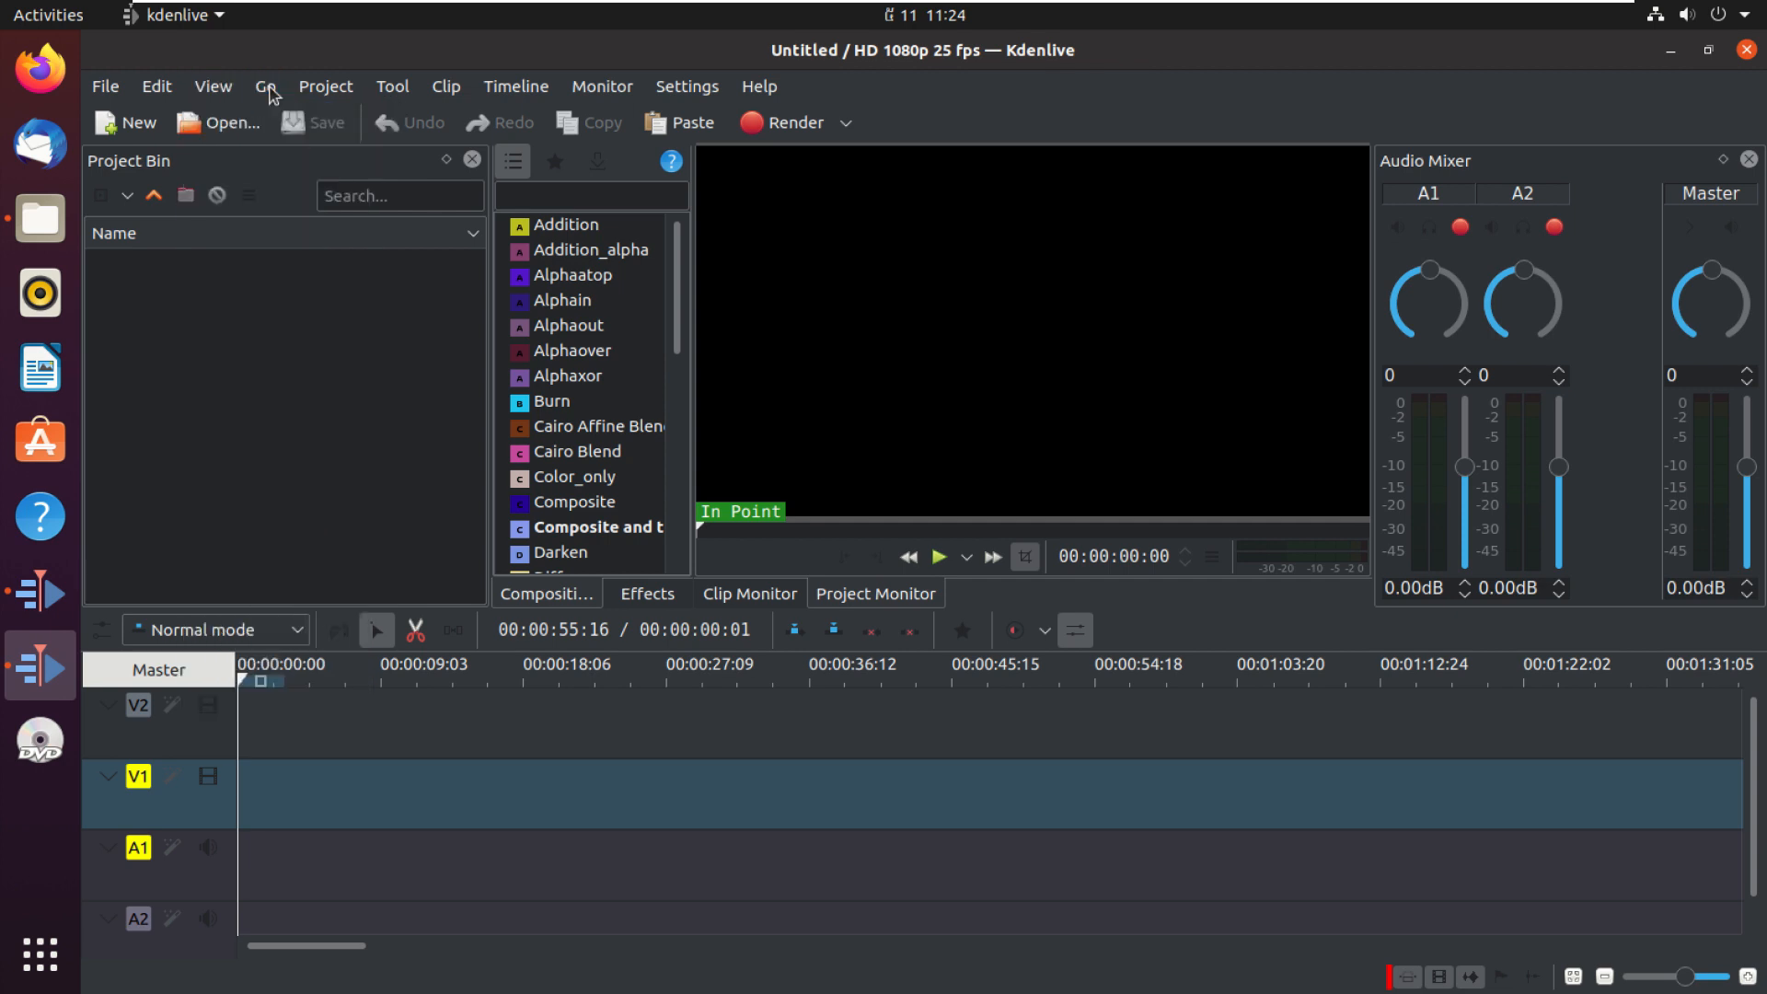
left_click(316, 89)
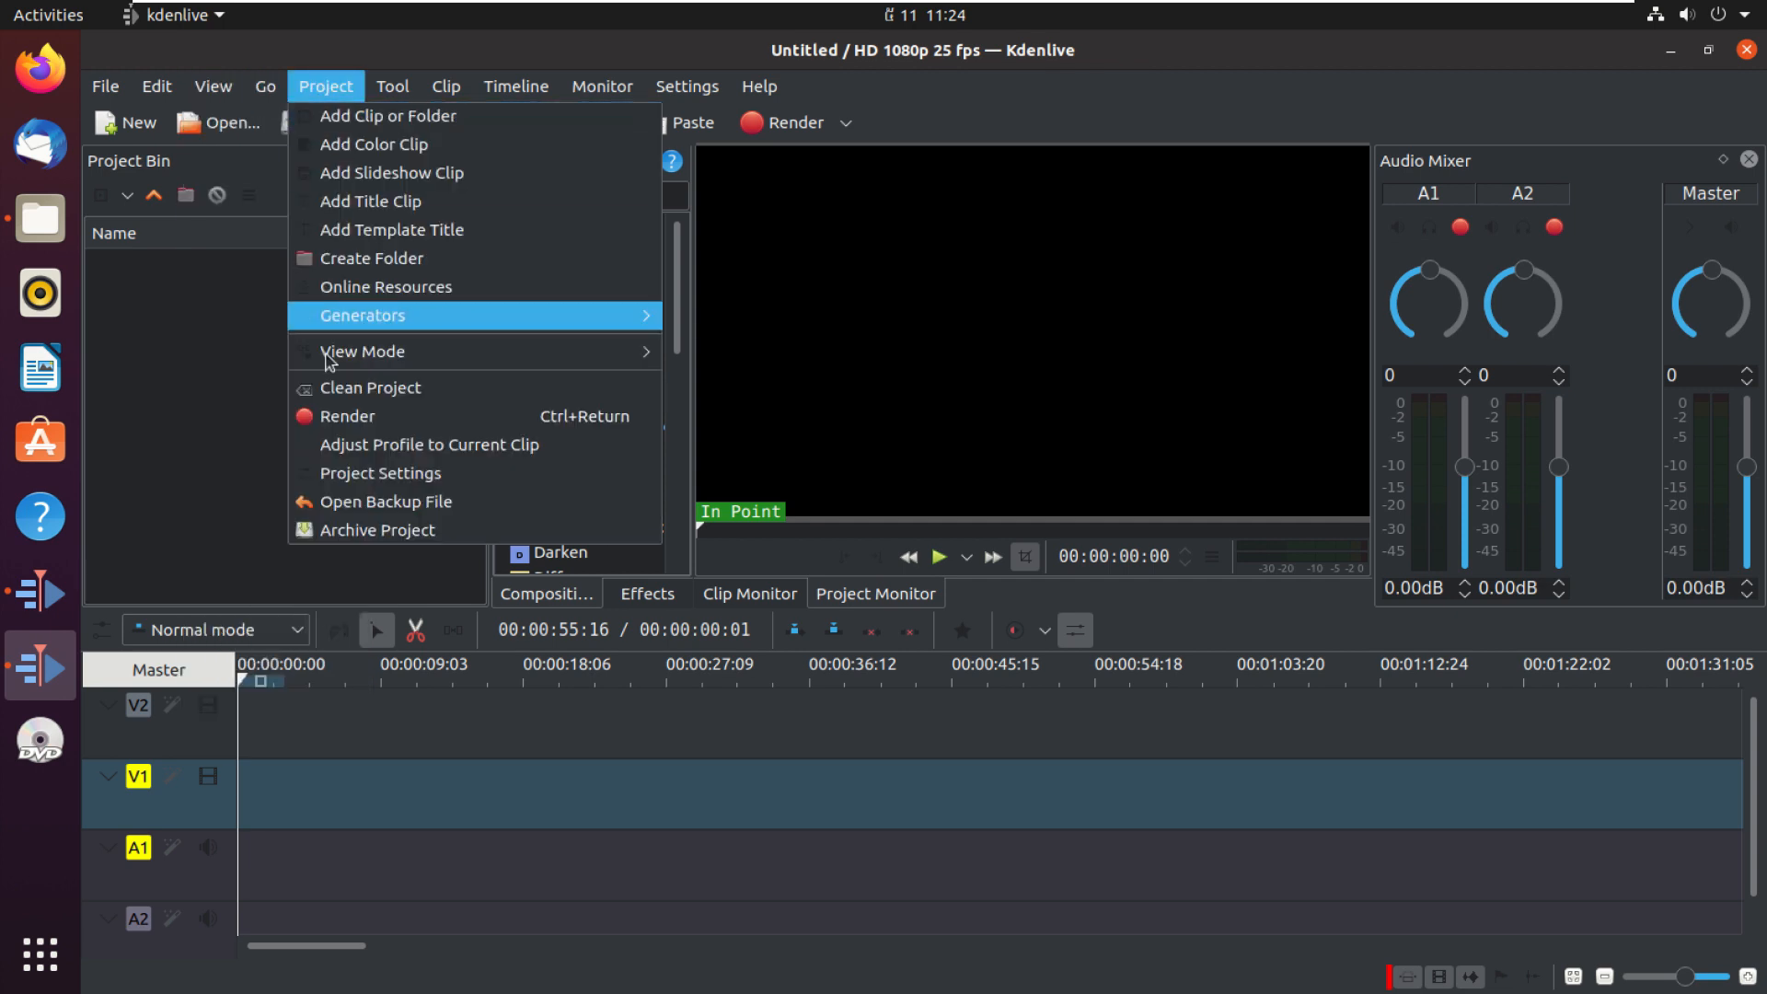
left_click(403, 90)
left_click(403, 90)
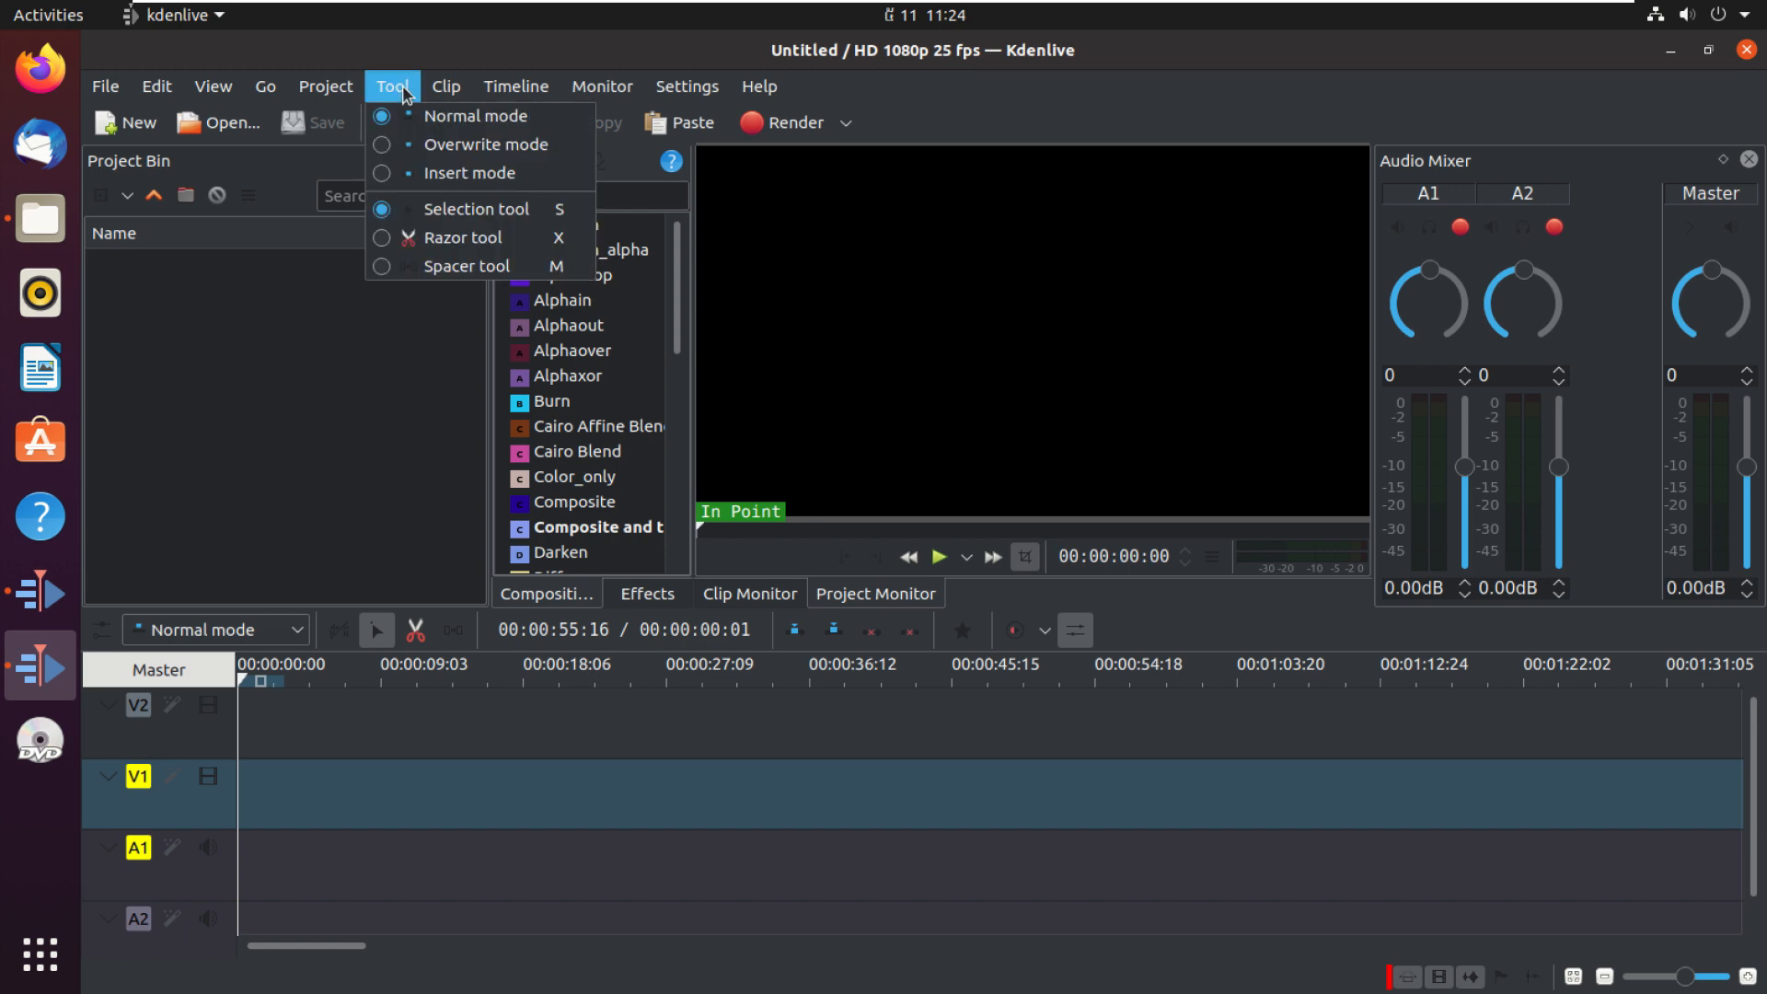
mouse_move(440, 92)
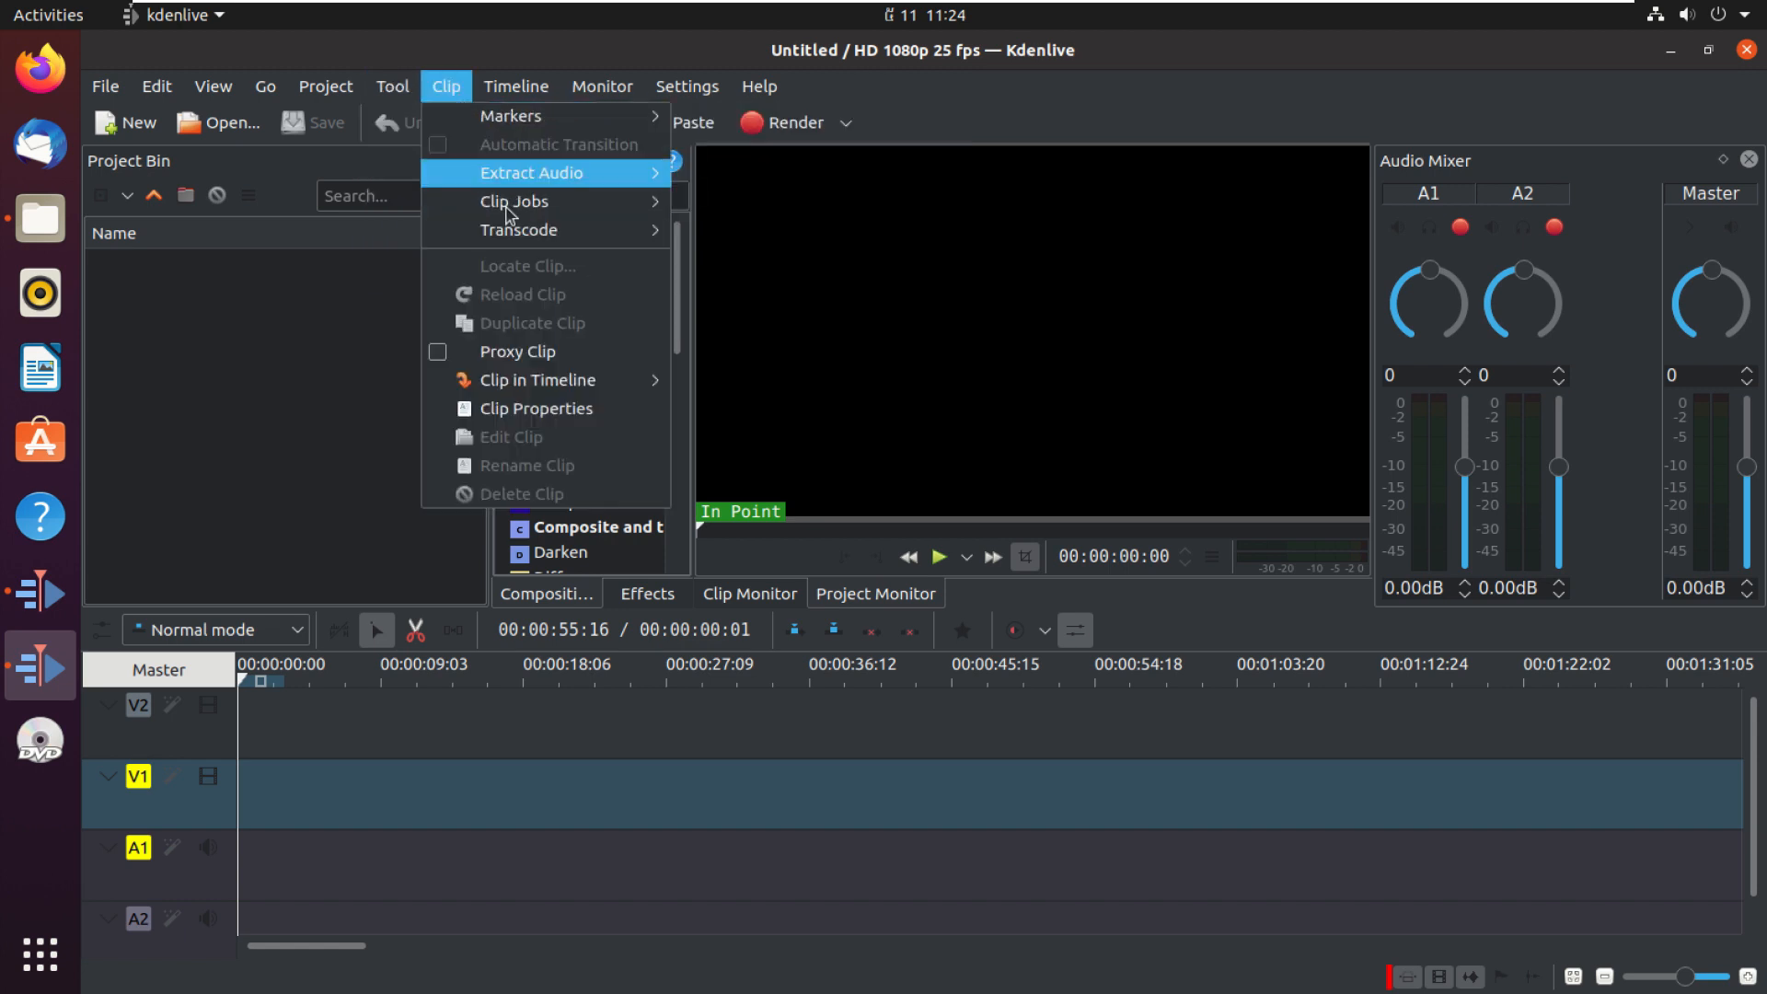
mouse_move(515, 87)
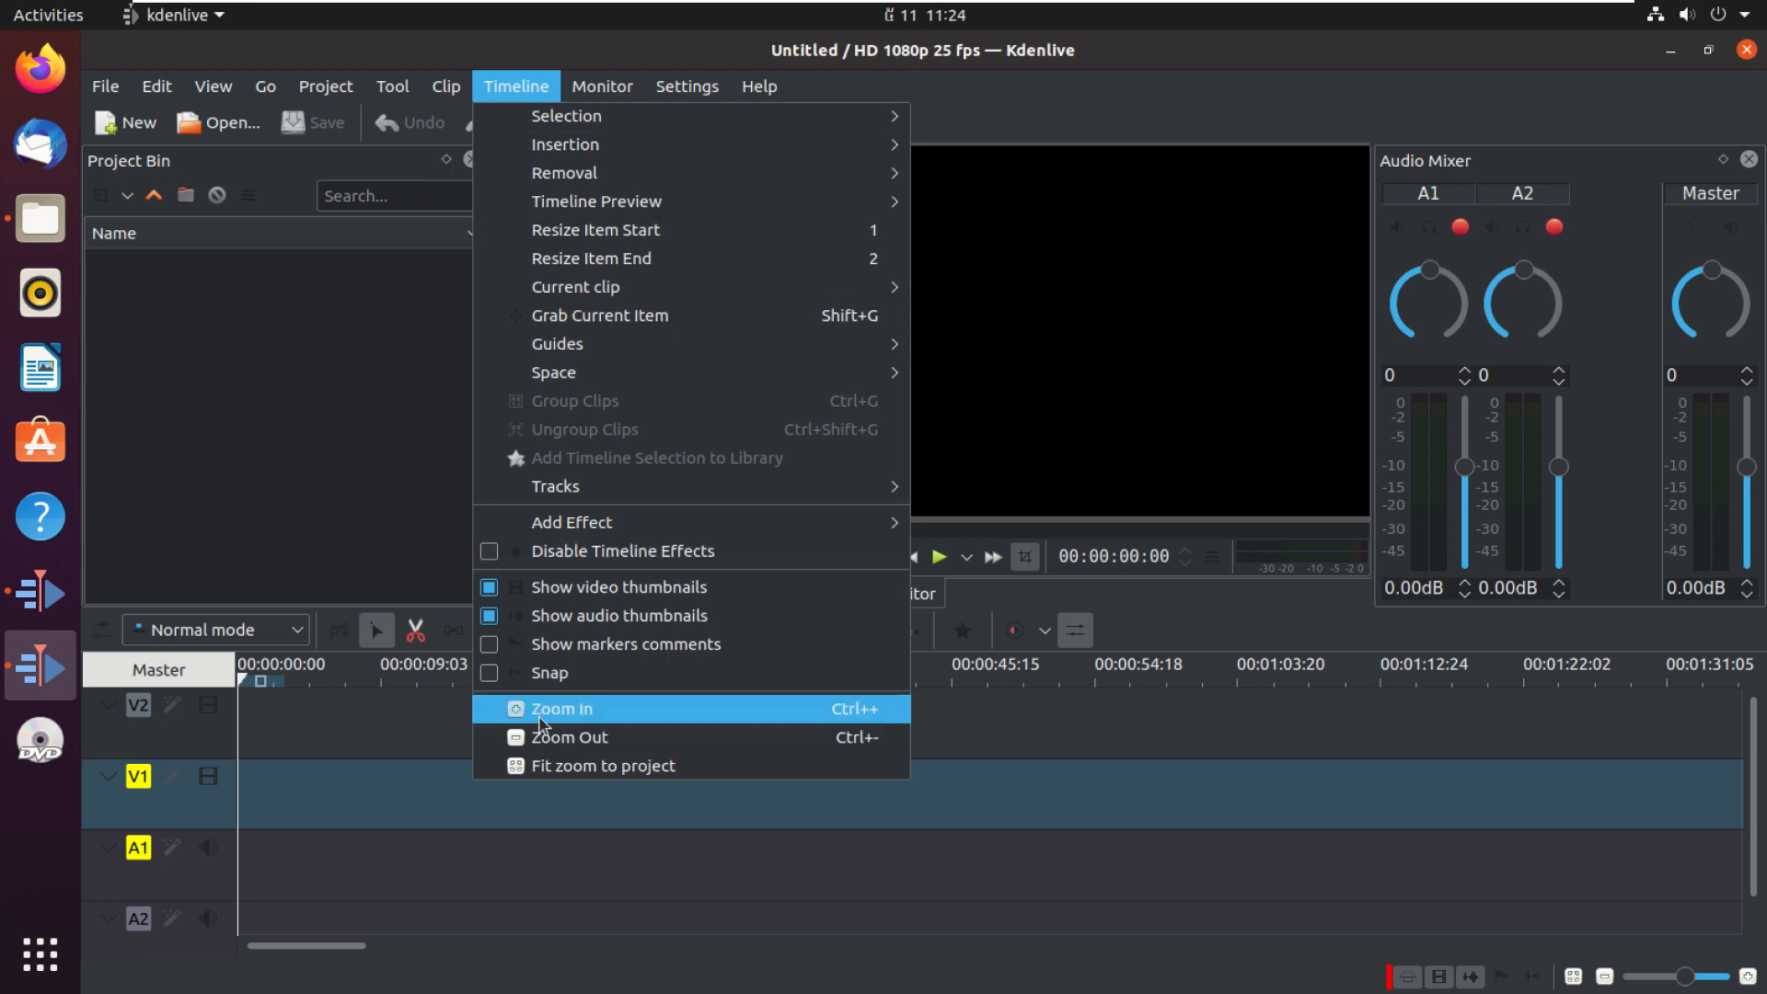
mouse_move(612, 99)
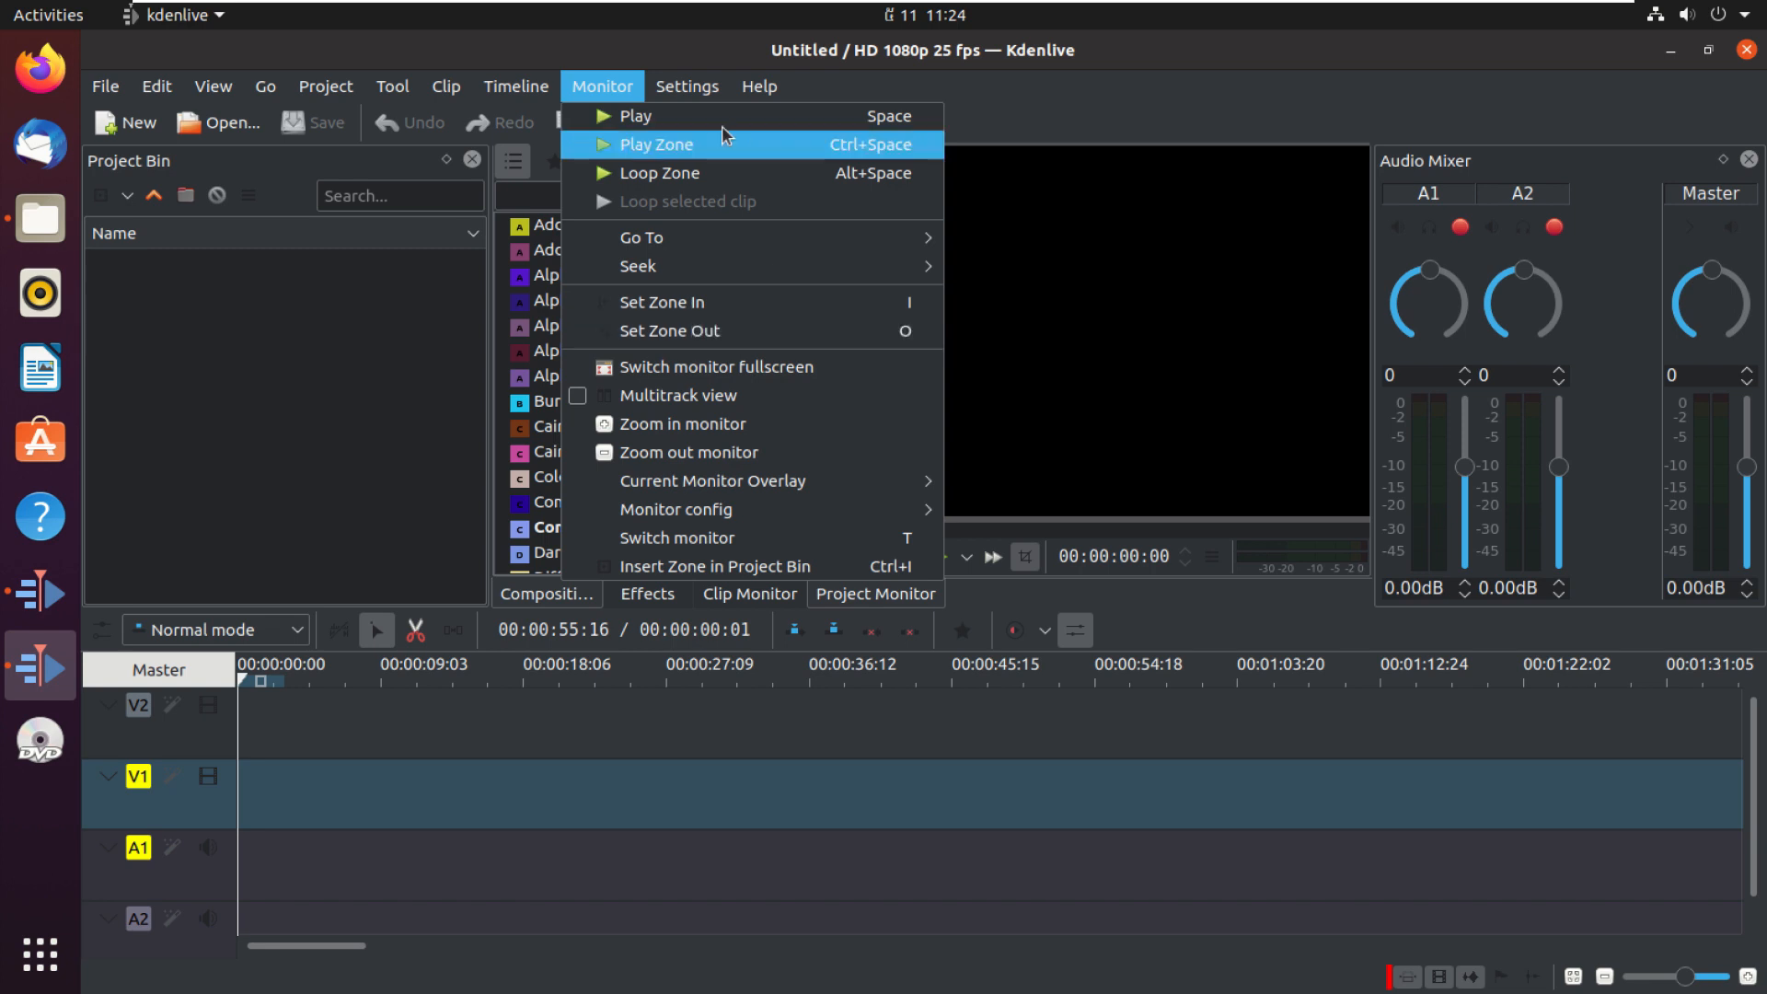
left_click(689, 88)
left_click(688, 89)
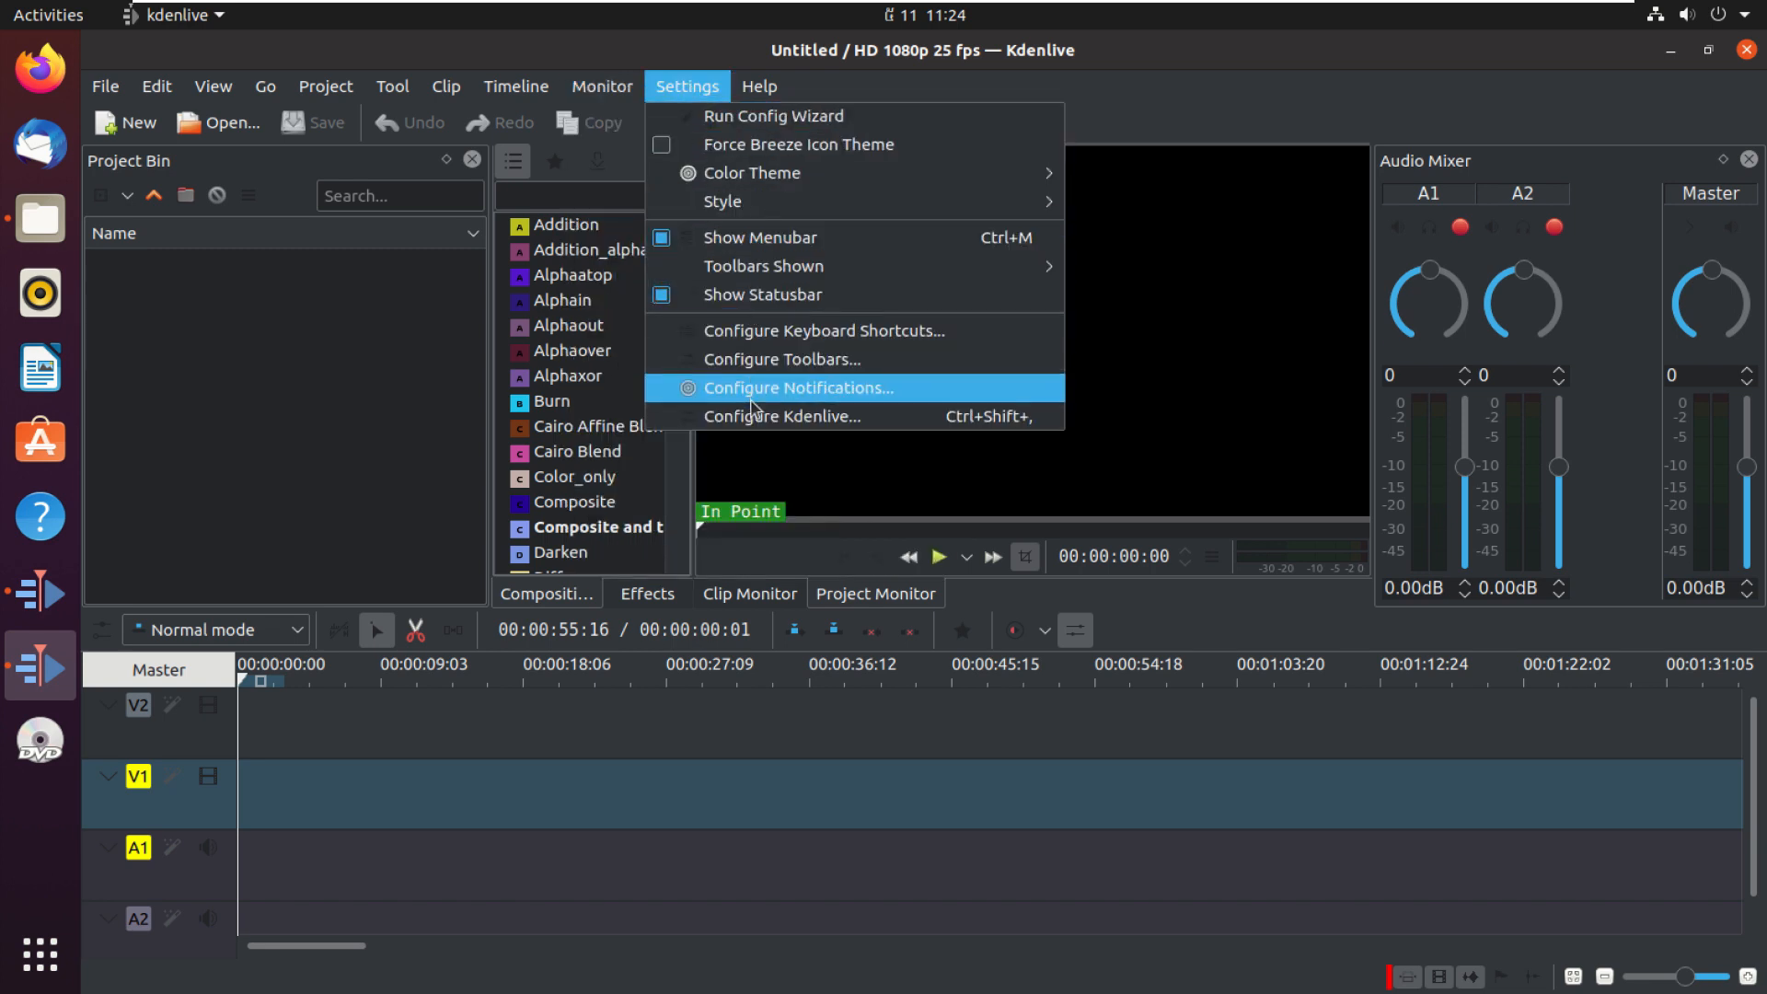
key("Escape")
left_click(760, 88)
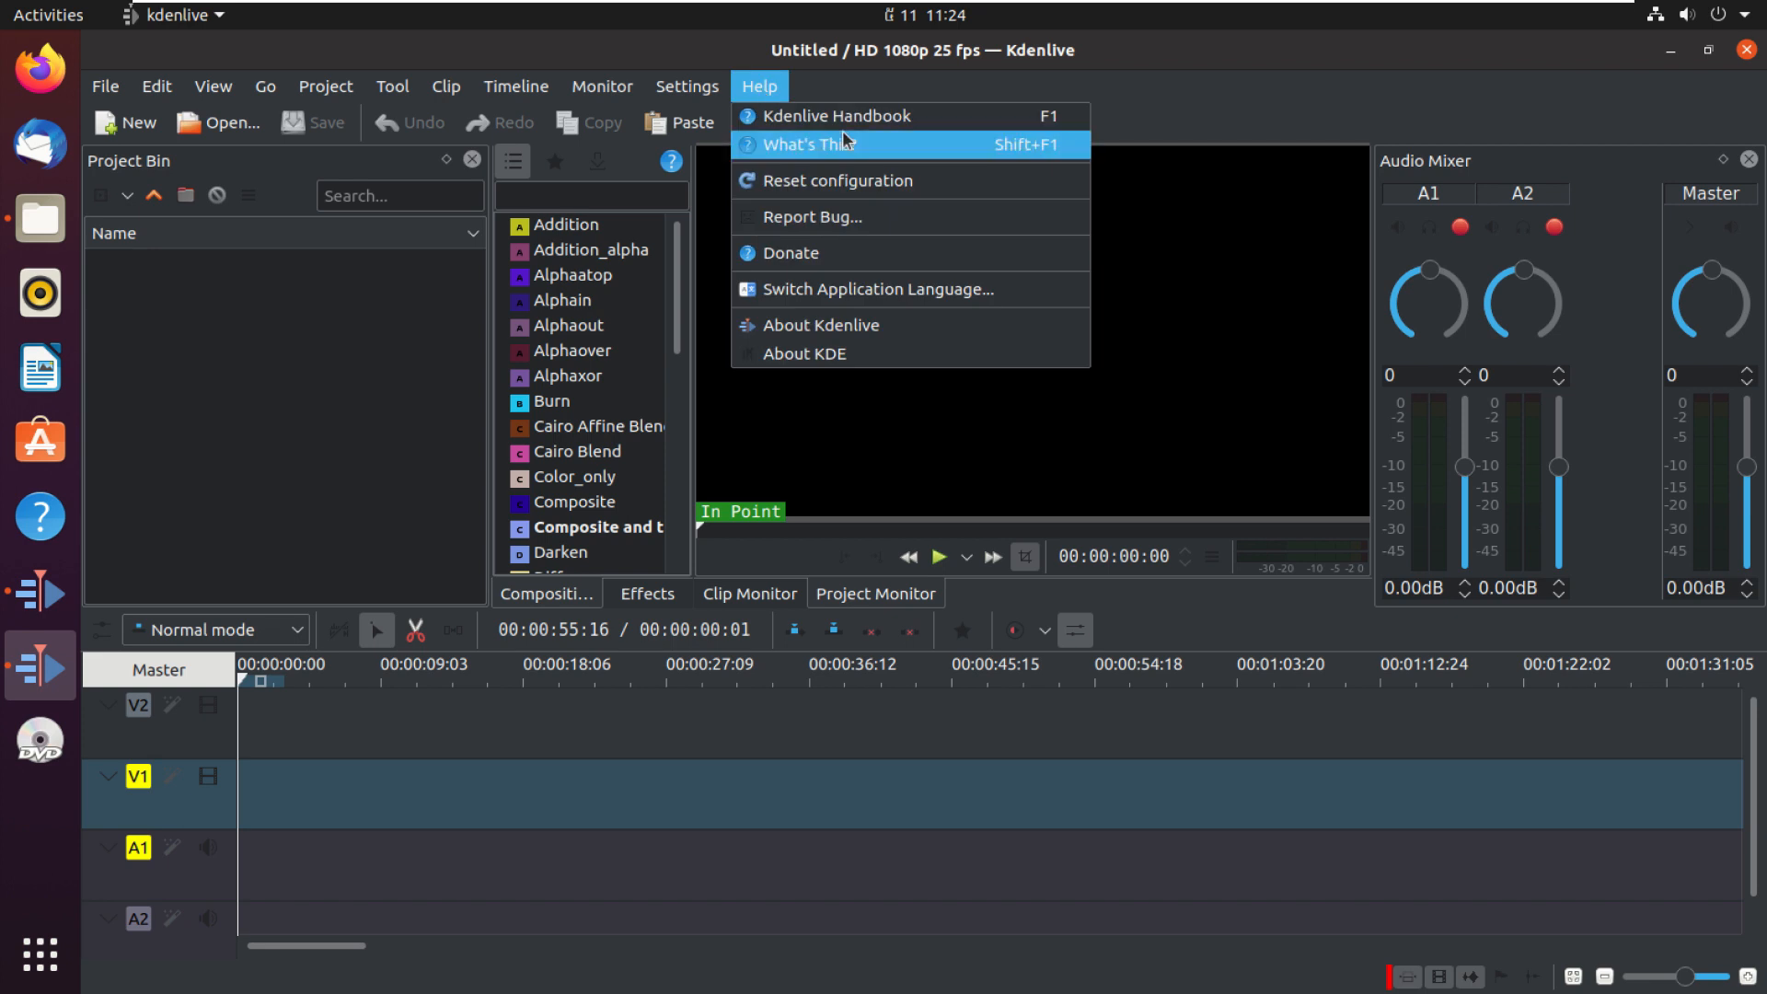
mouse_move(169, 101)
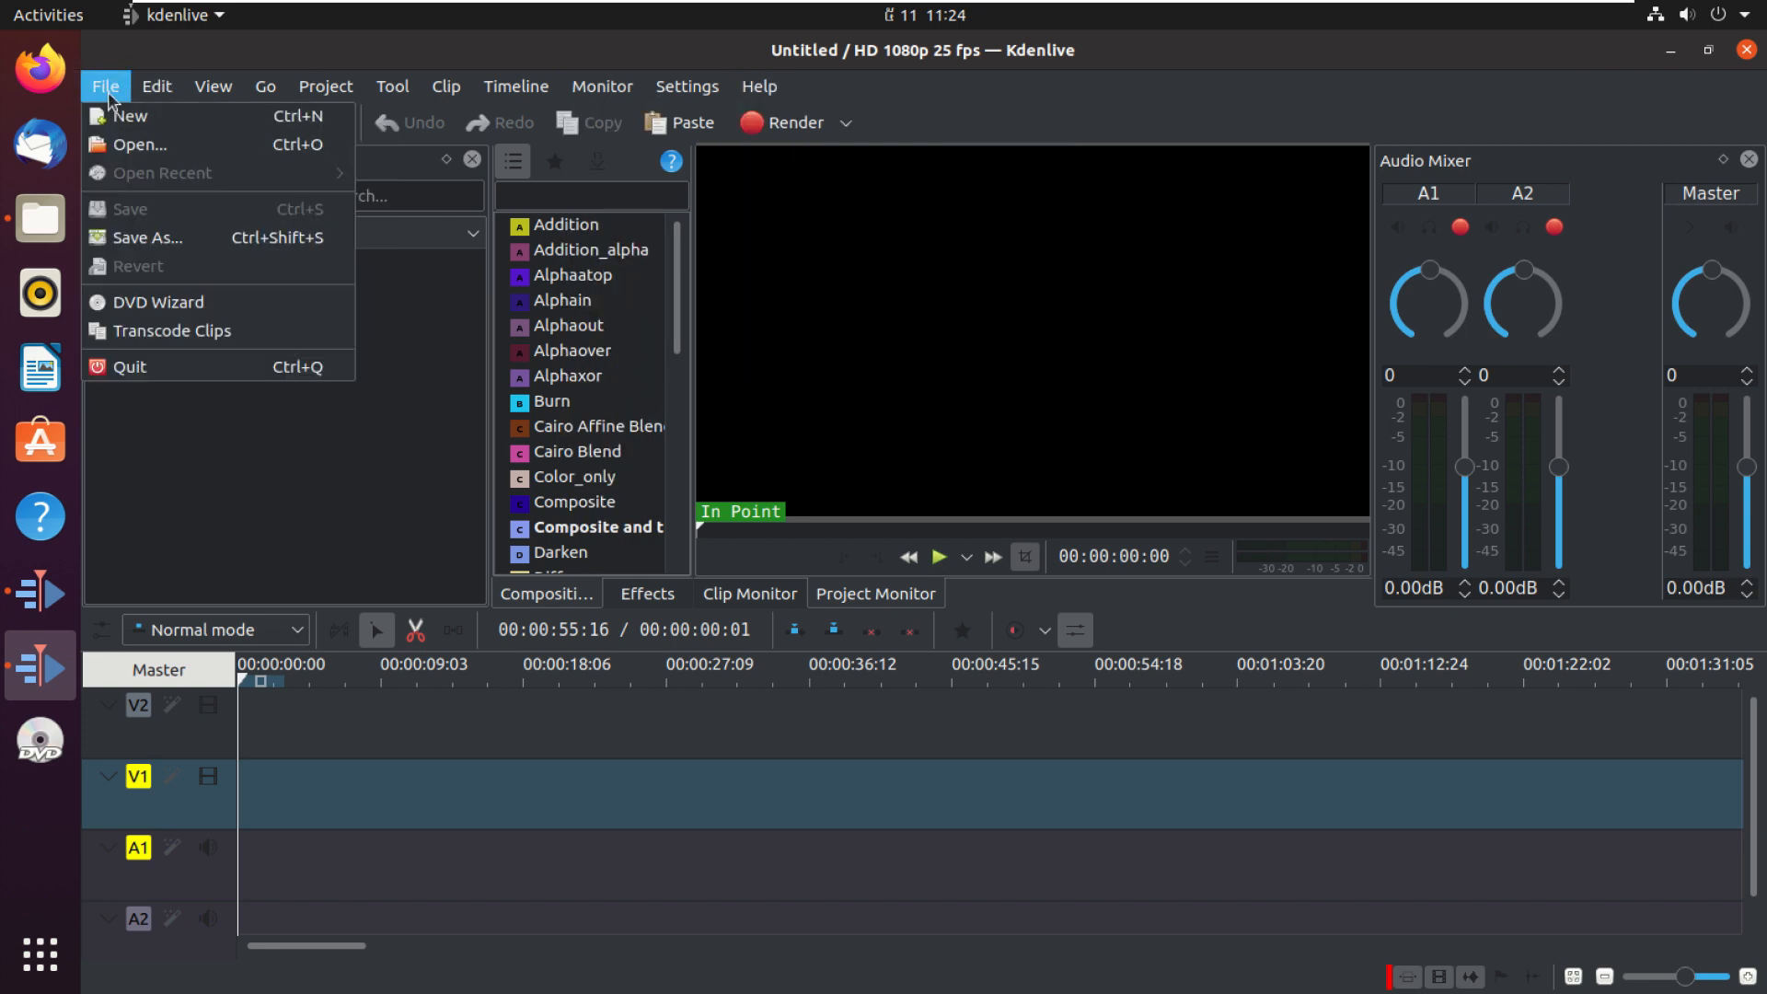
Step: Start a new project and set its custom project folder to the Desktop
left_click(104, 90)
left_click(104, 92)
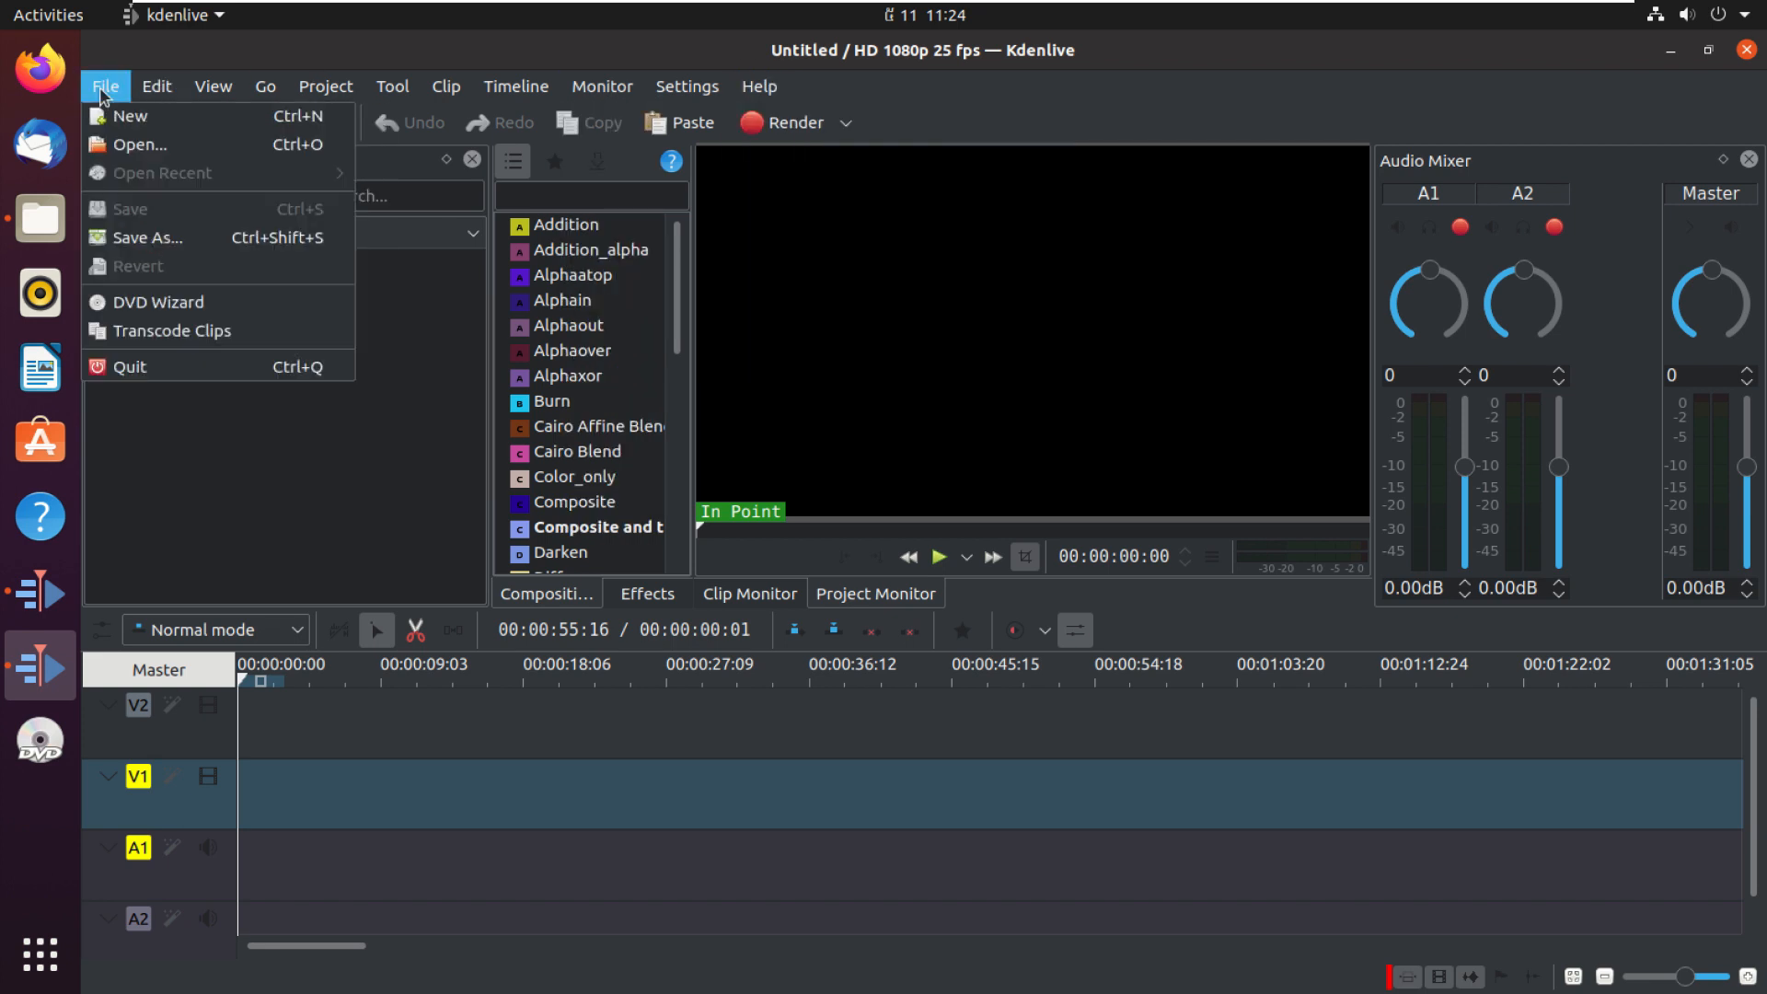
left_click(138, 117)
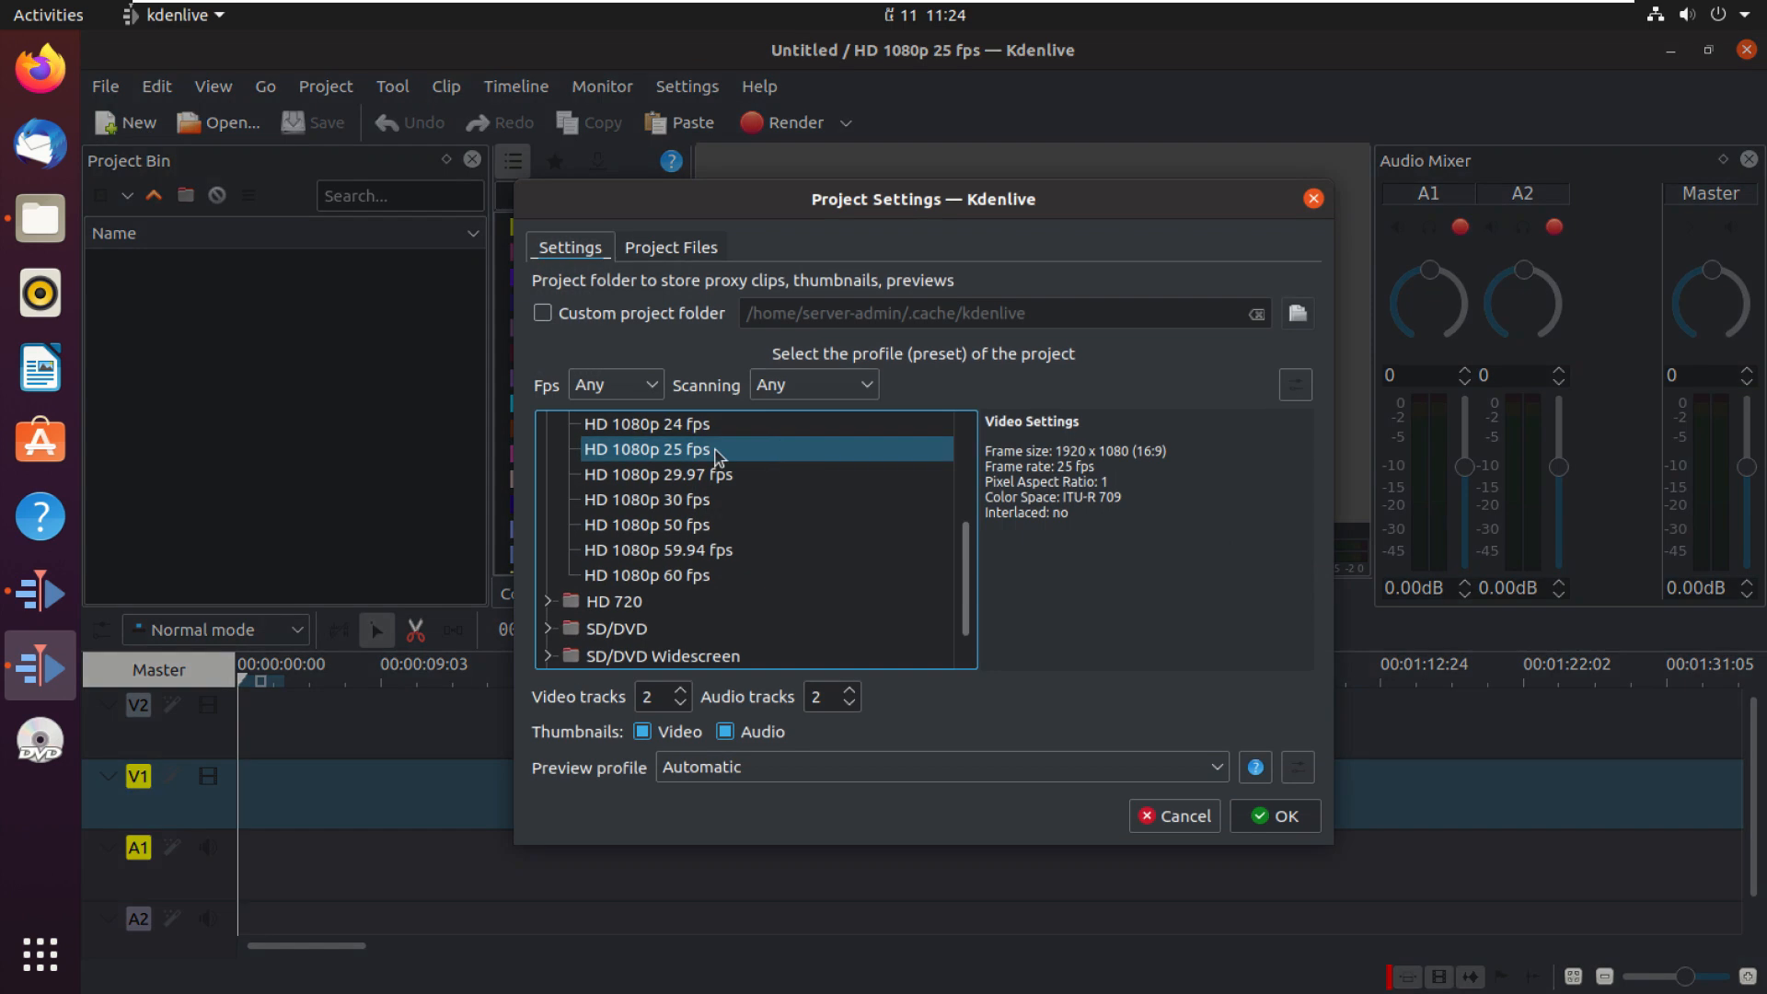
left_click(543, 318)
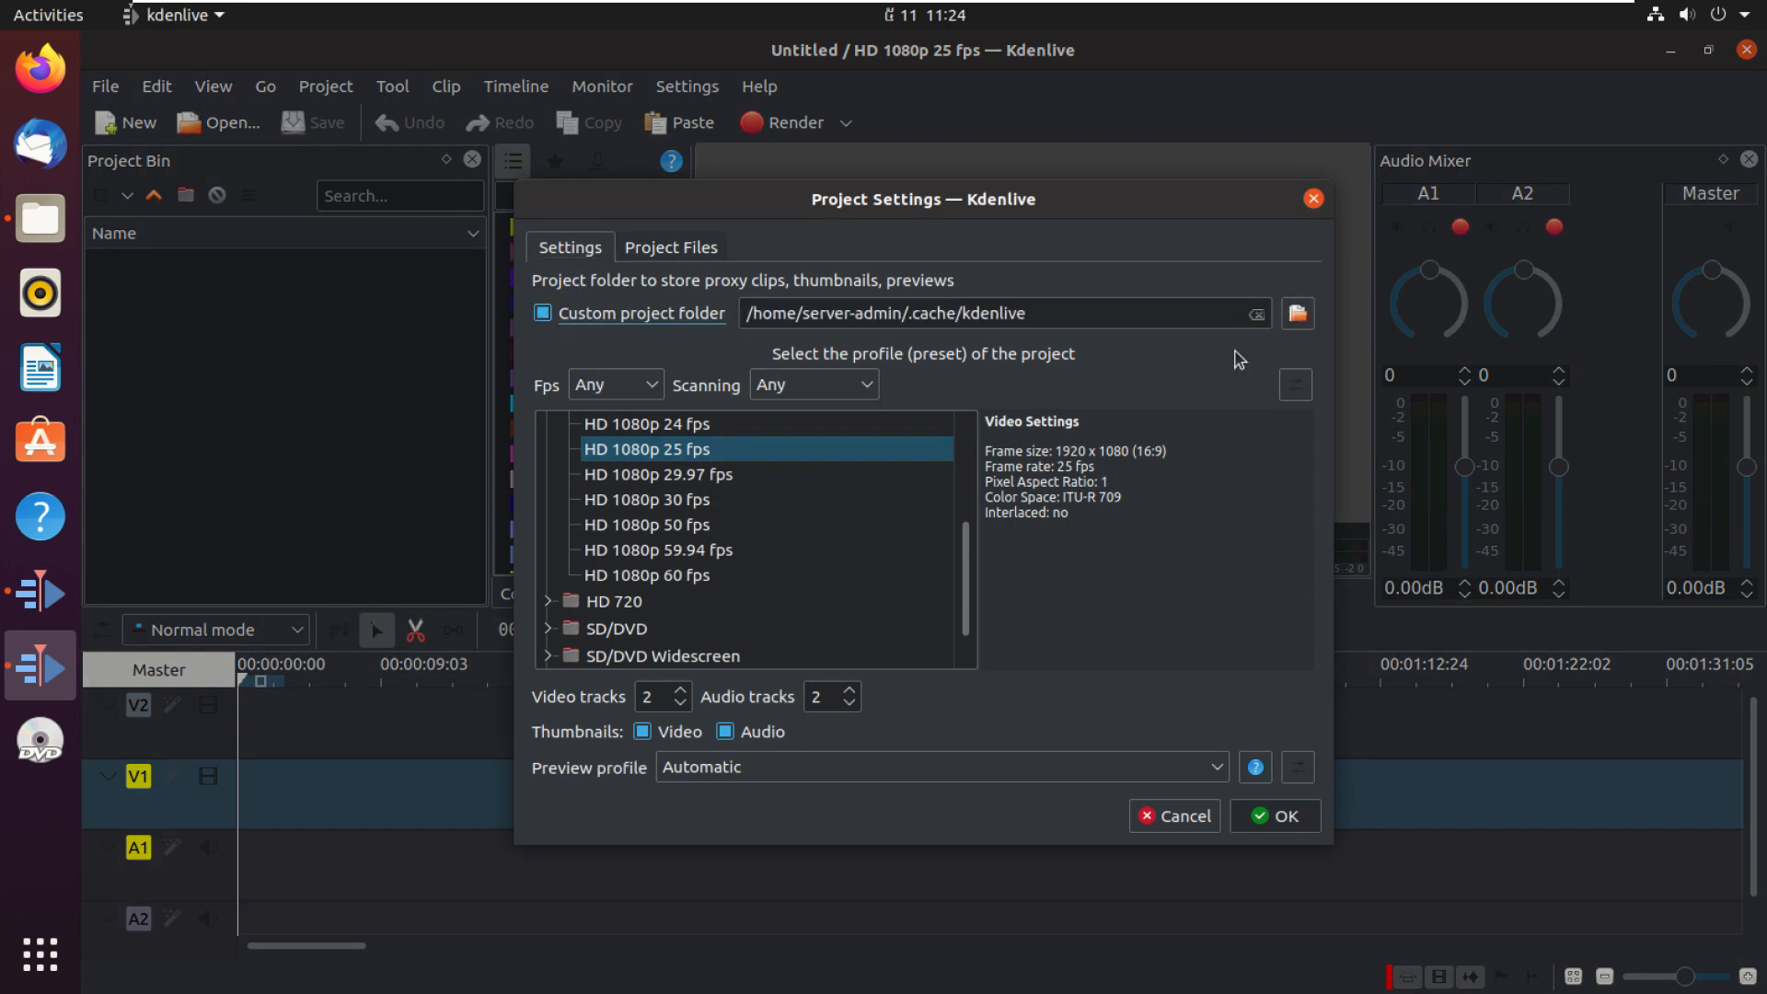
left_click(1308, 322)
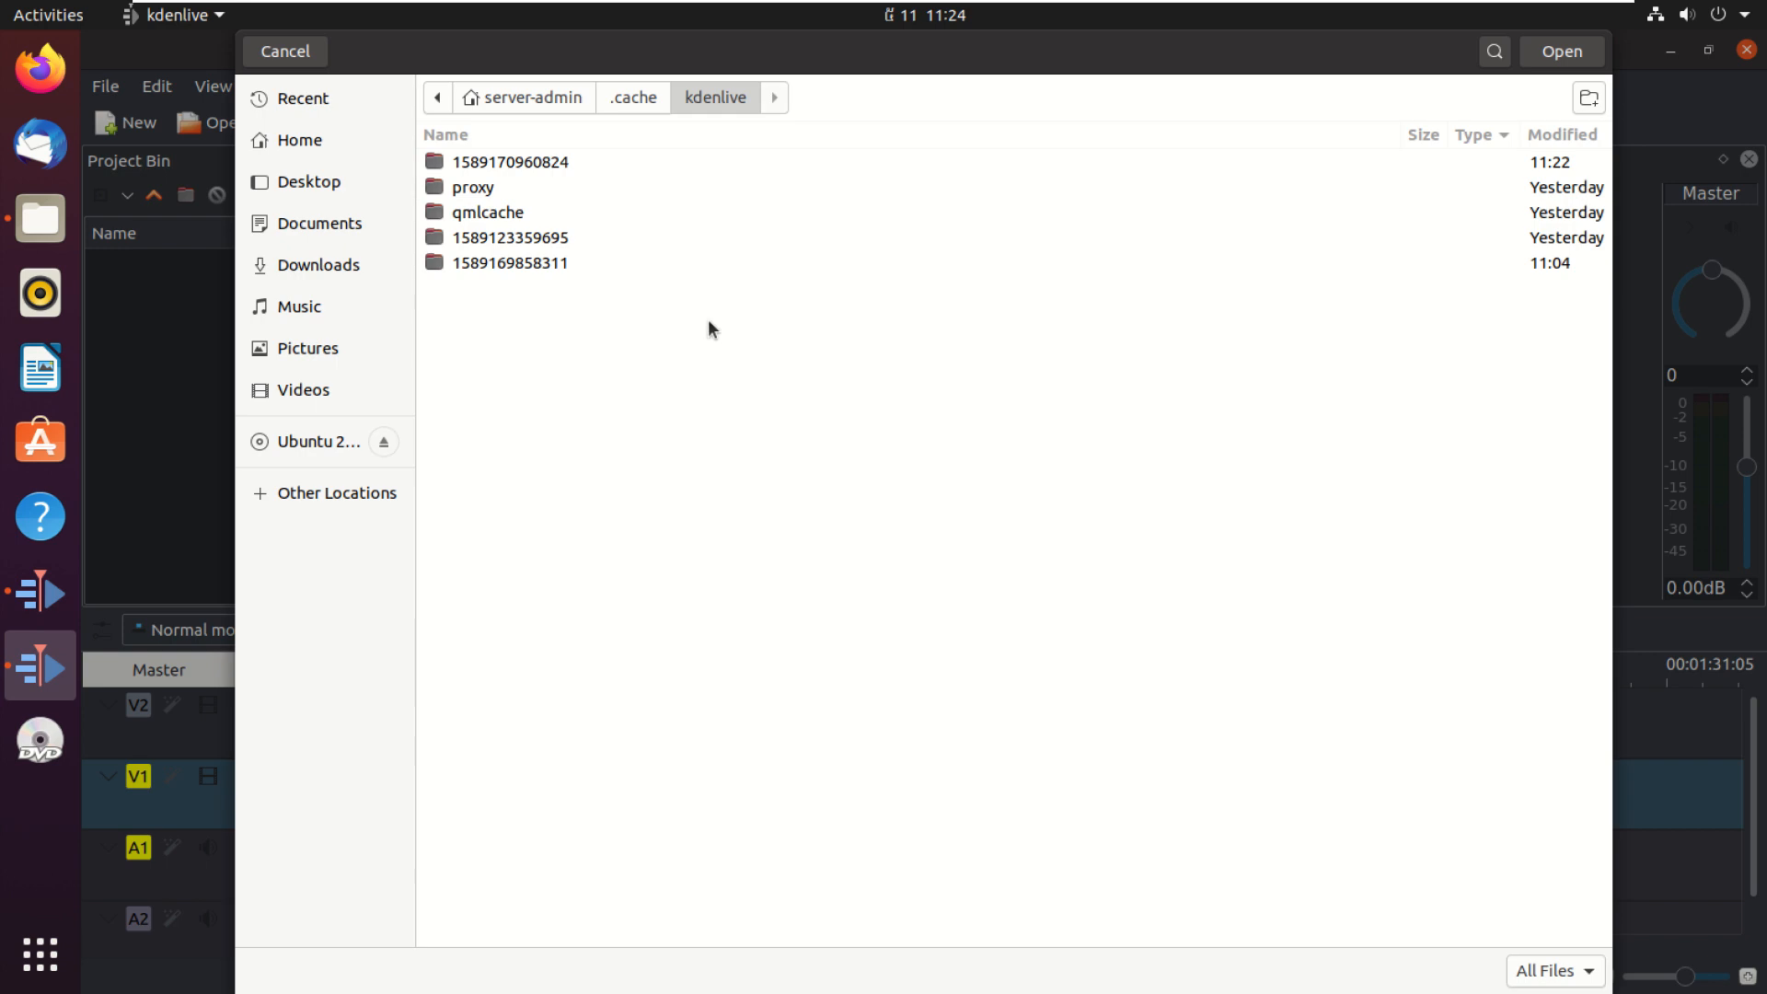
left_click(280, 178)
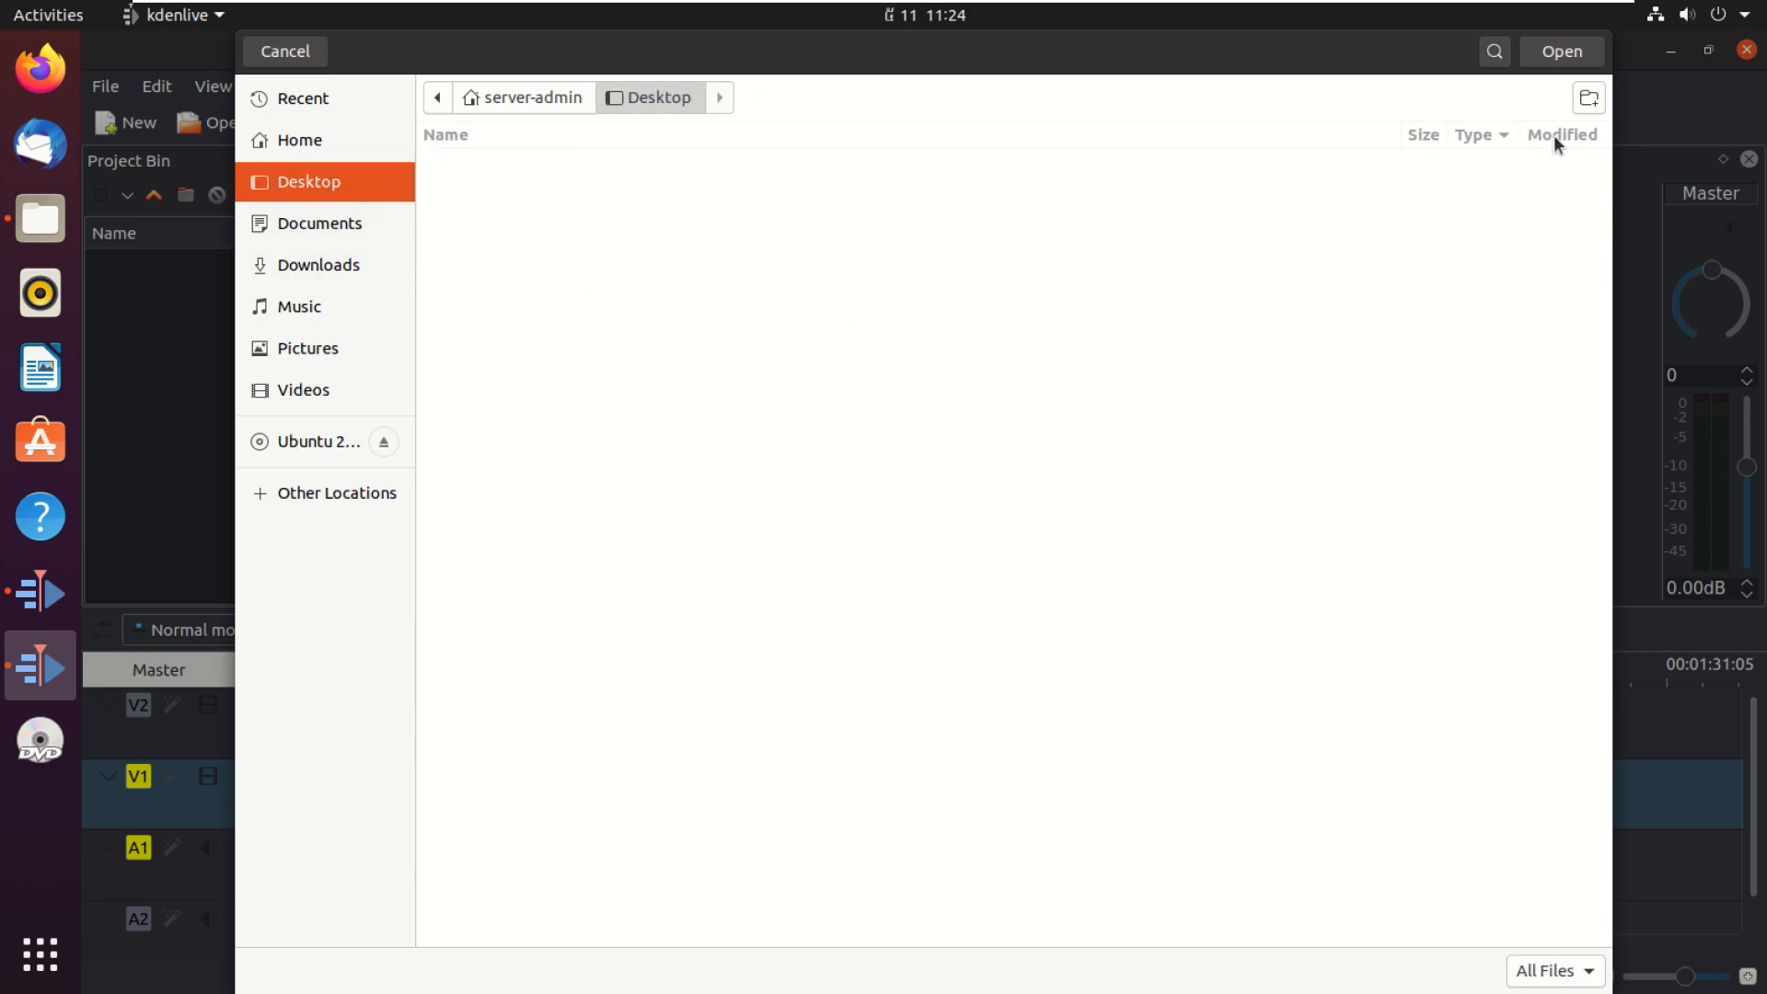
left_click(1563, 52)
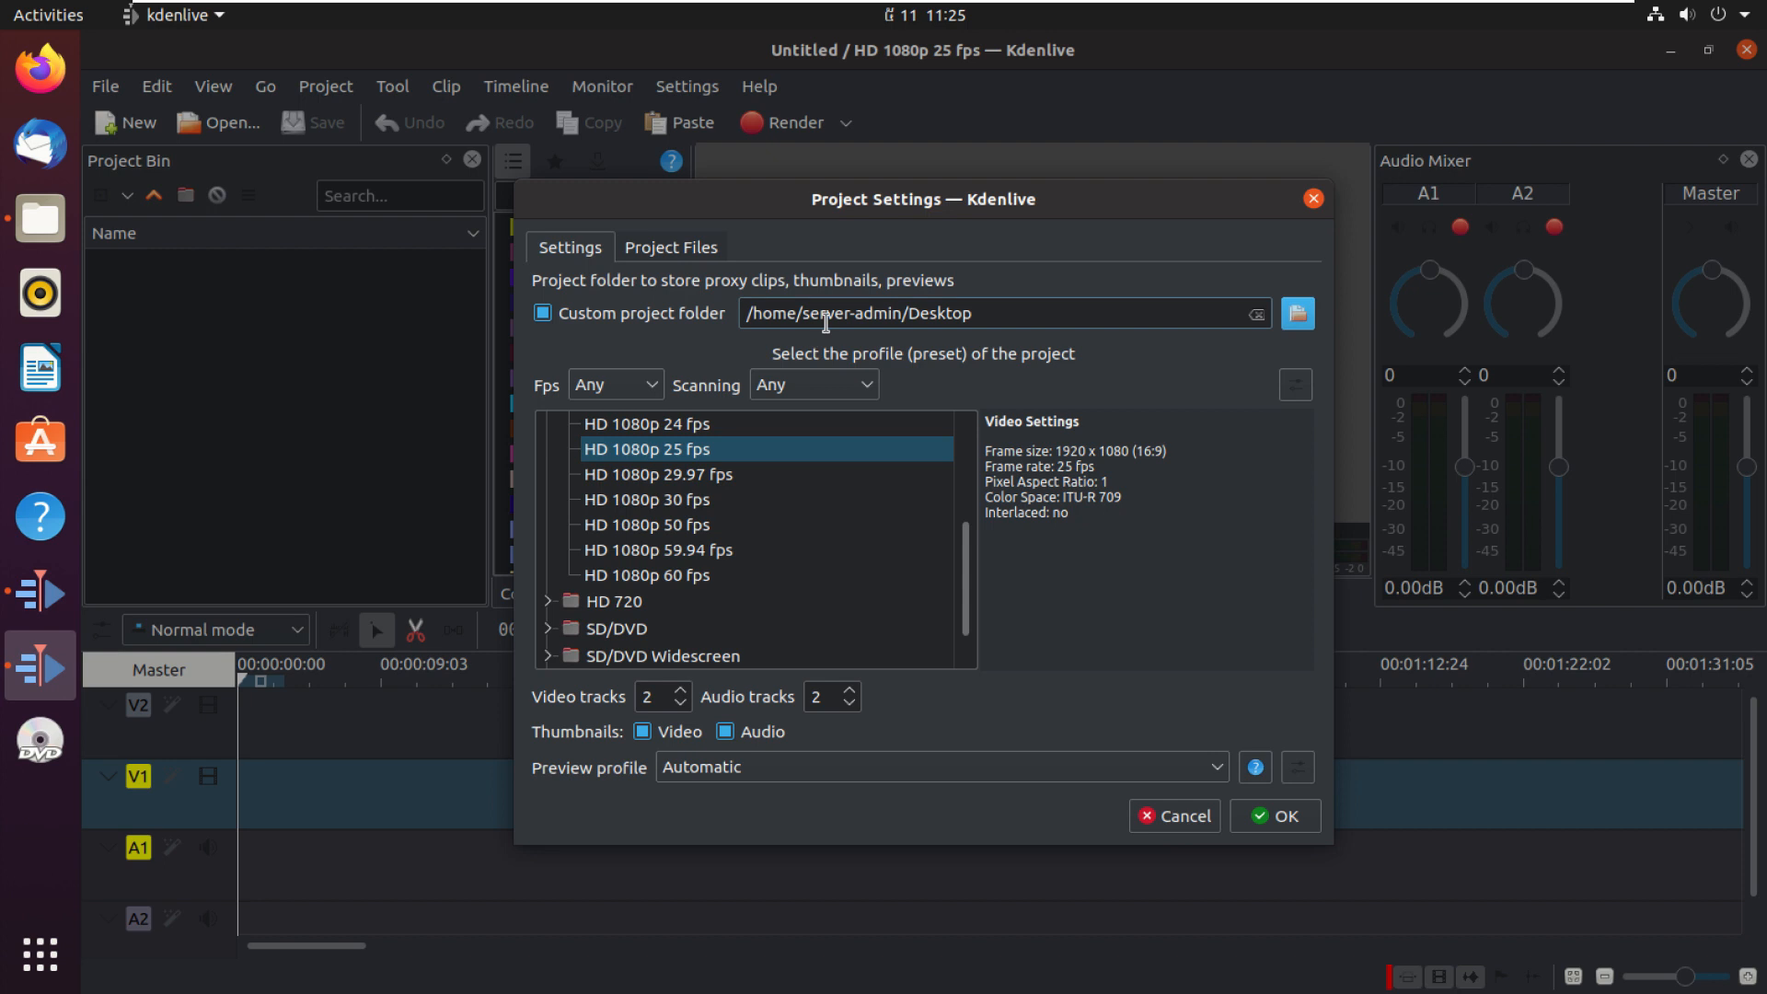
Step: Choose the HD 1080p 29.97 fps profile under Full HD 1080
left_click_drag(978, 313, 739, 295)
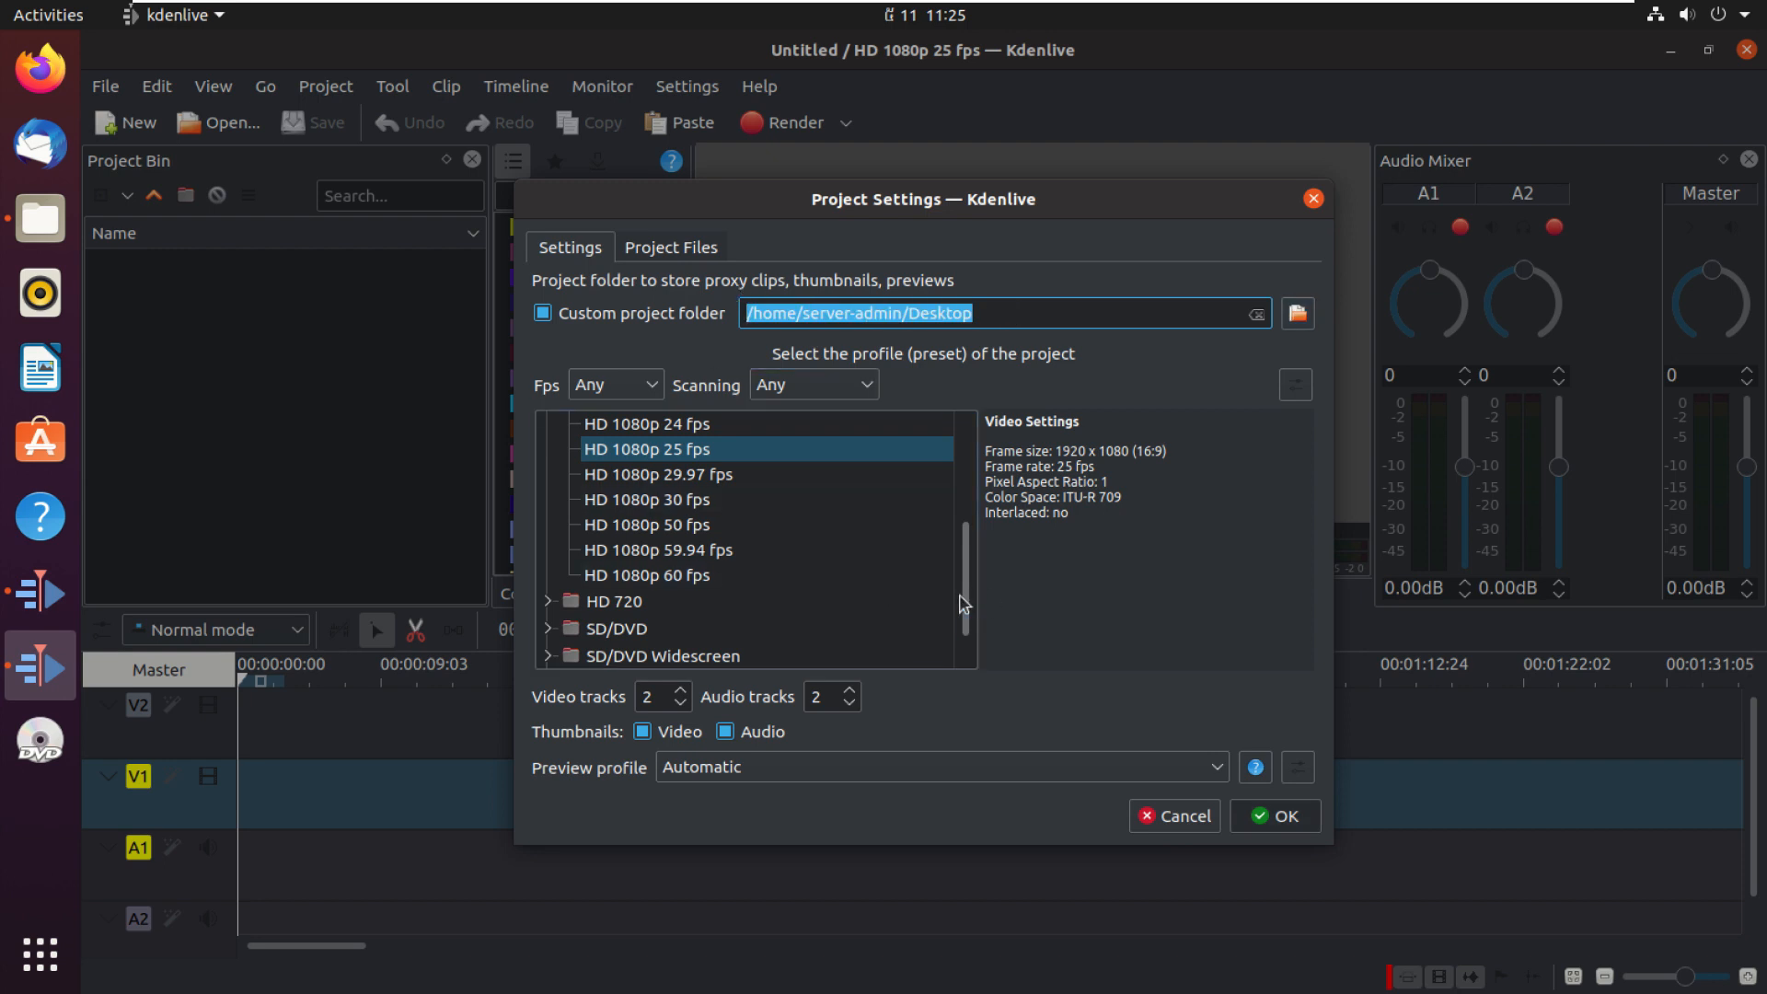
left_click_drag(965, 603, 961, 465)
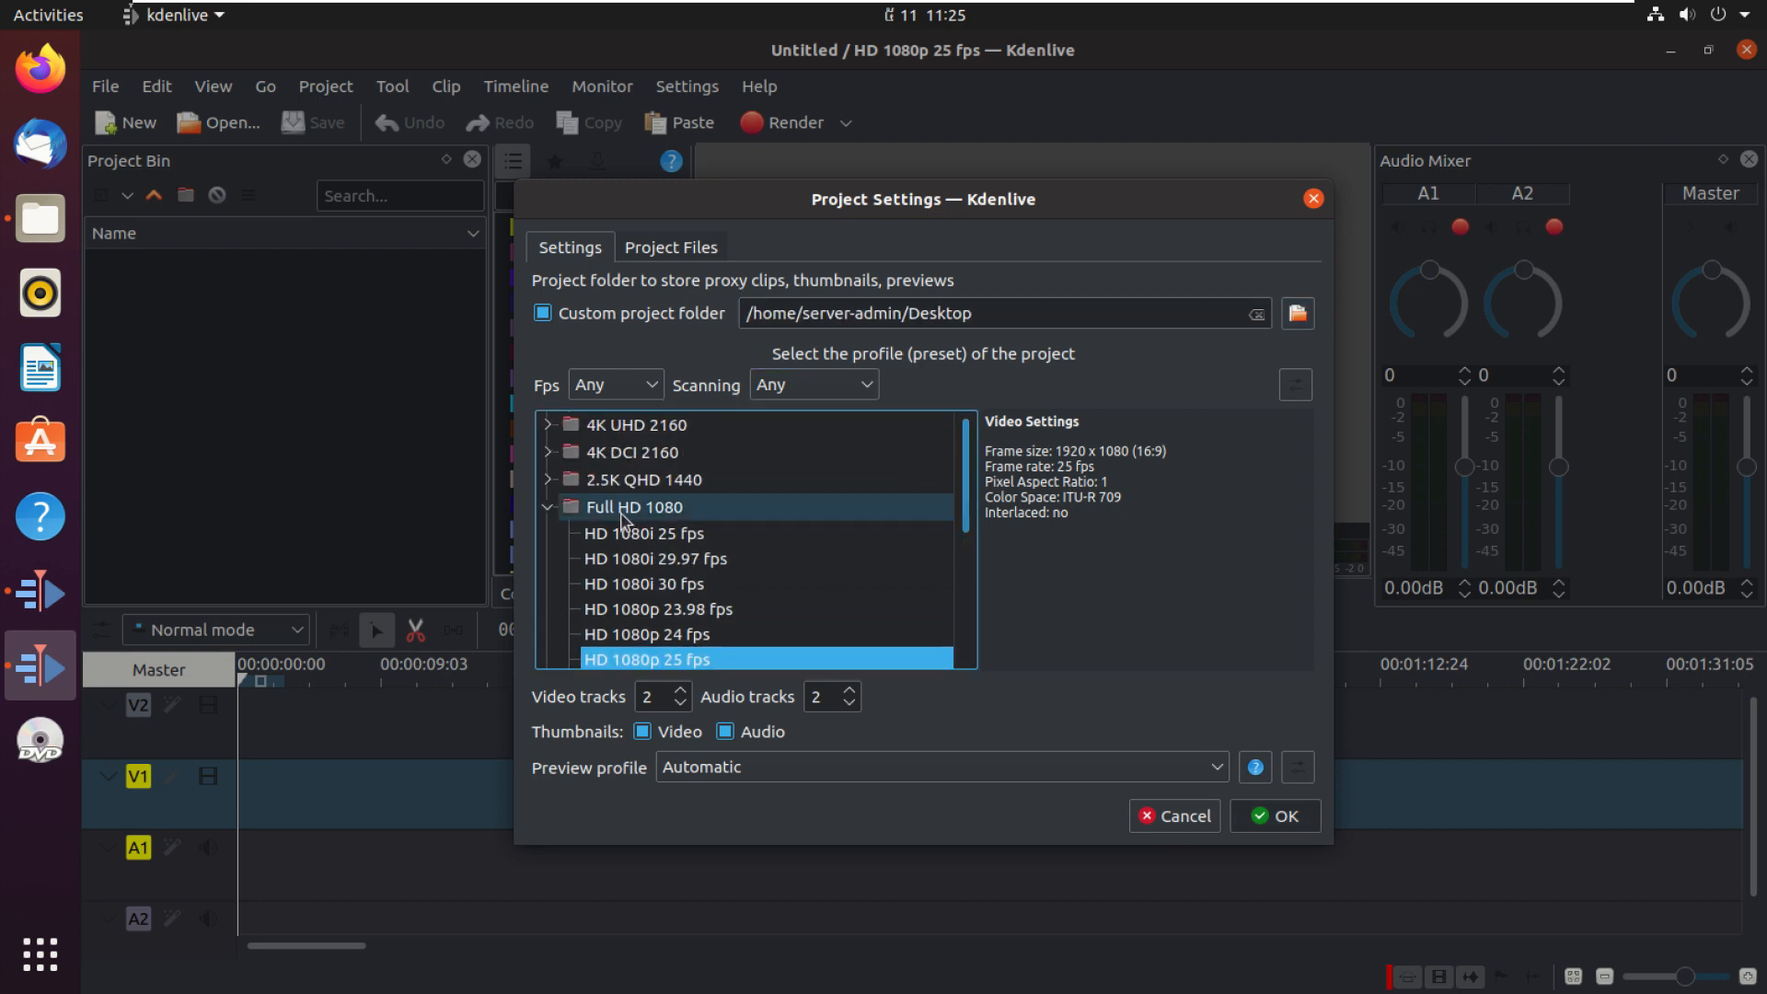
left_click(548, 507)
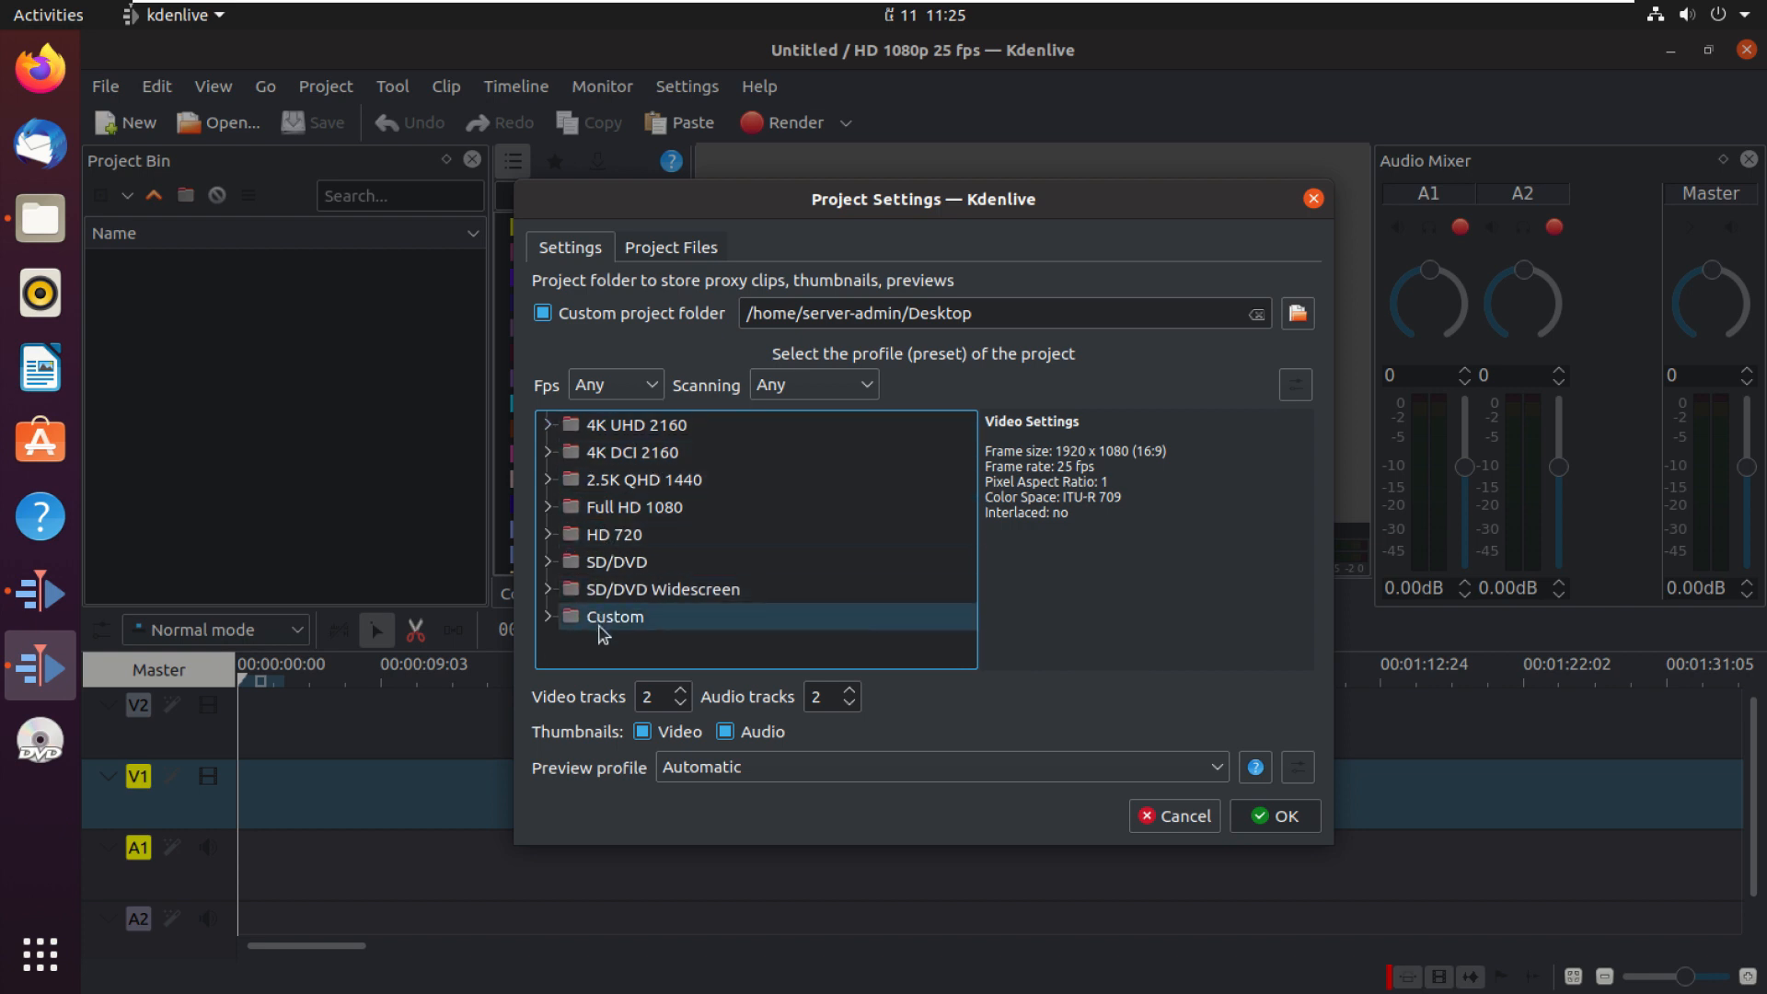
left_click(551, 508)
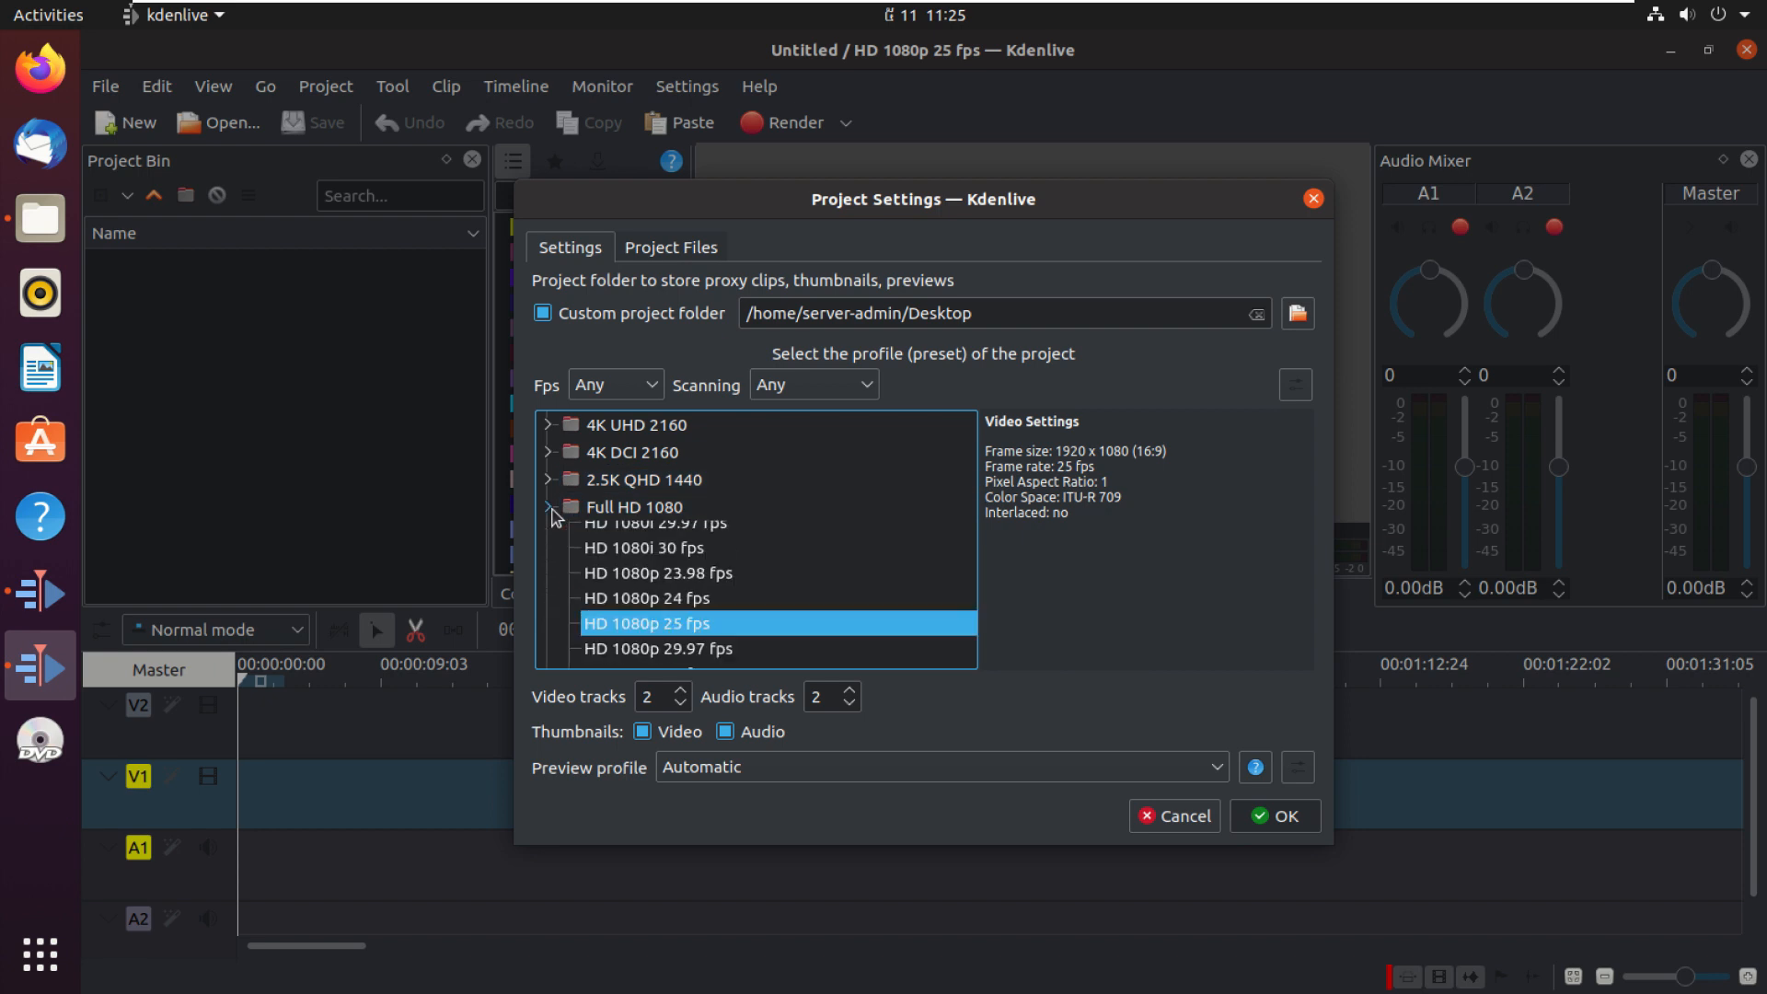
left_click(611, 543)
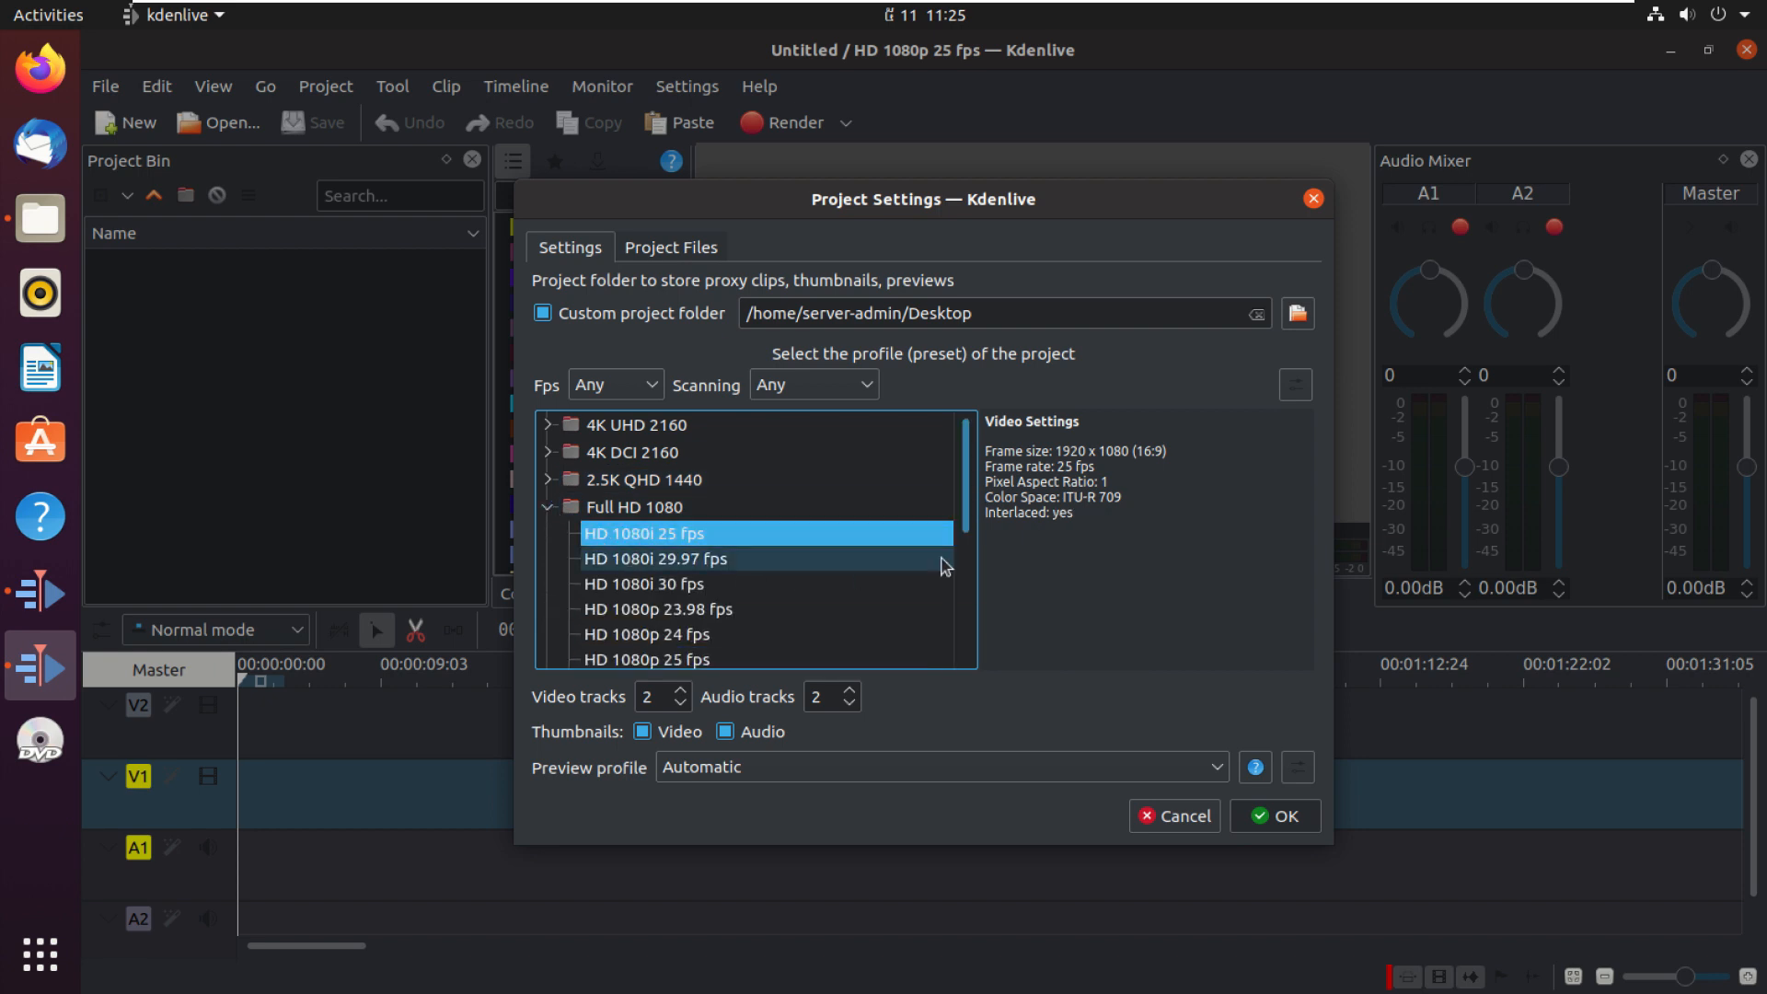
scroll(972, 524, "down", 1)
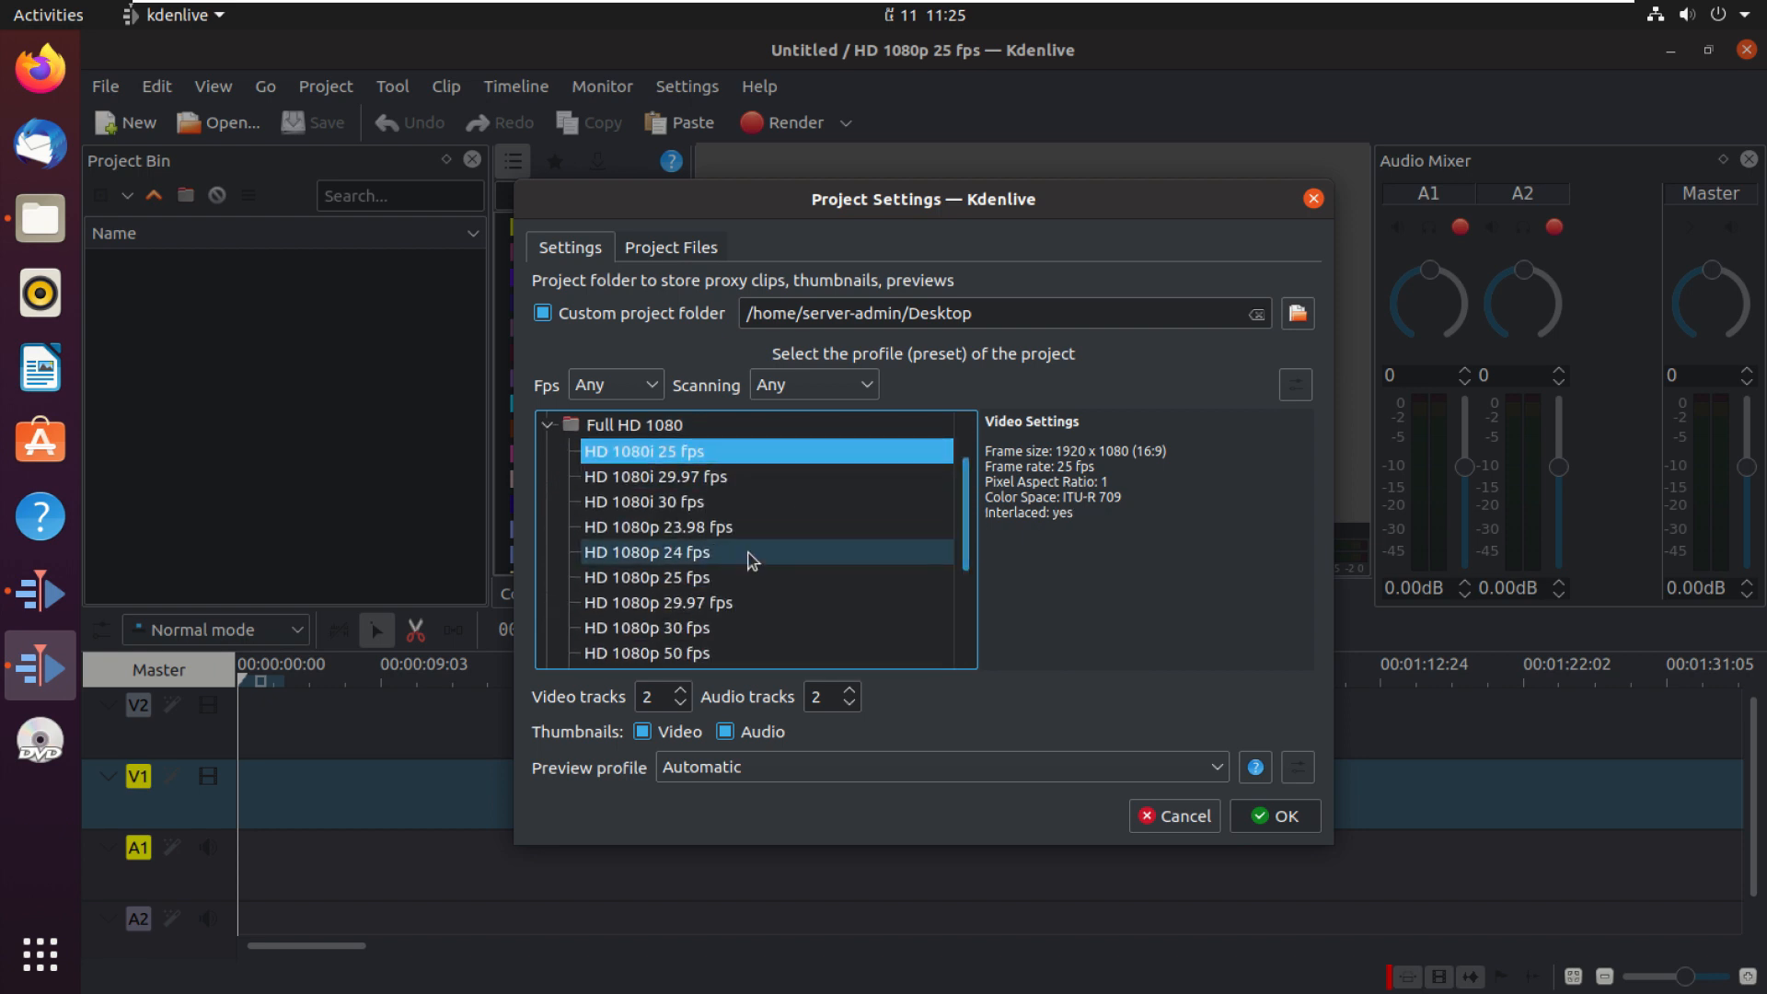
left_click(647, 606)
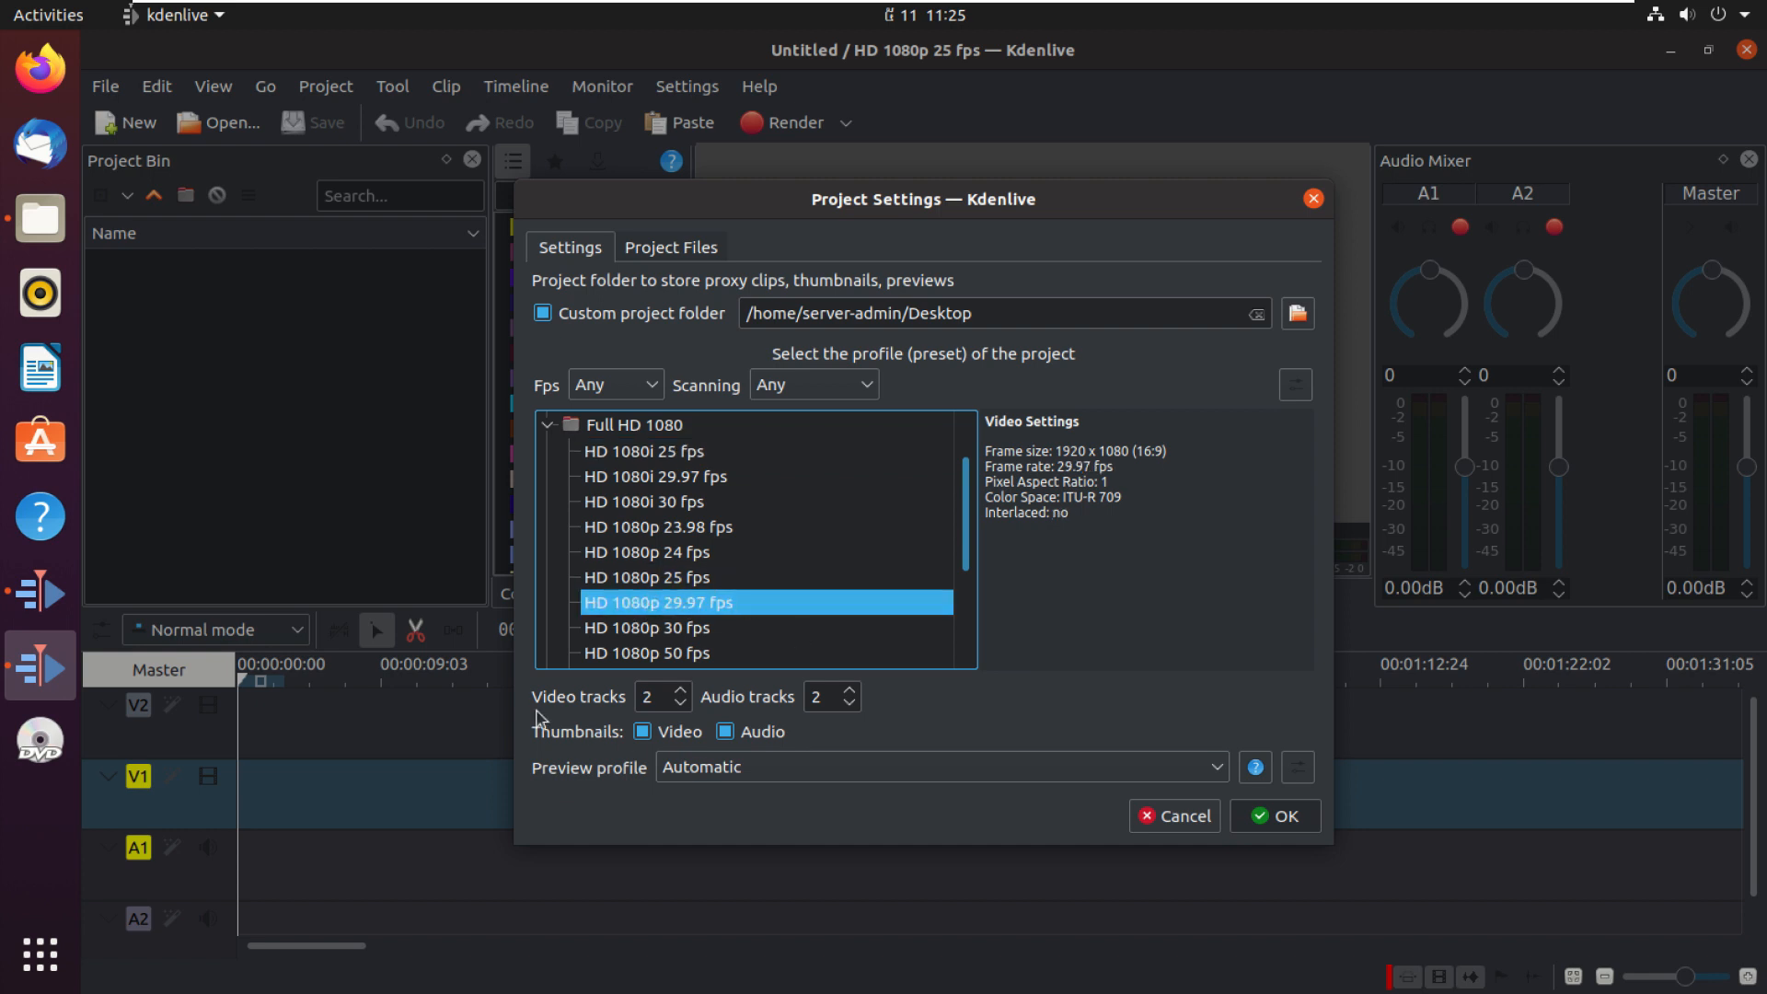
Step: Set the project to 1 video track and 1 audio track and confirm the project settings
left_click(681, 690)
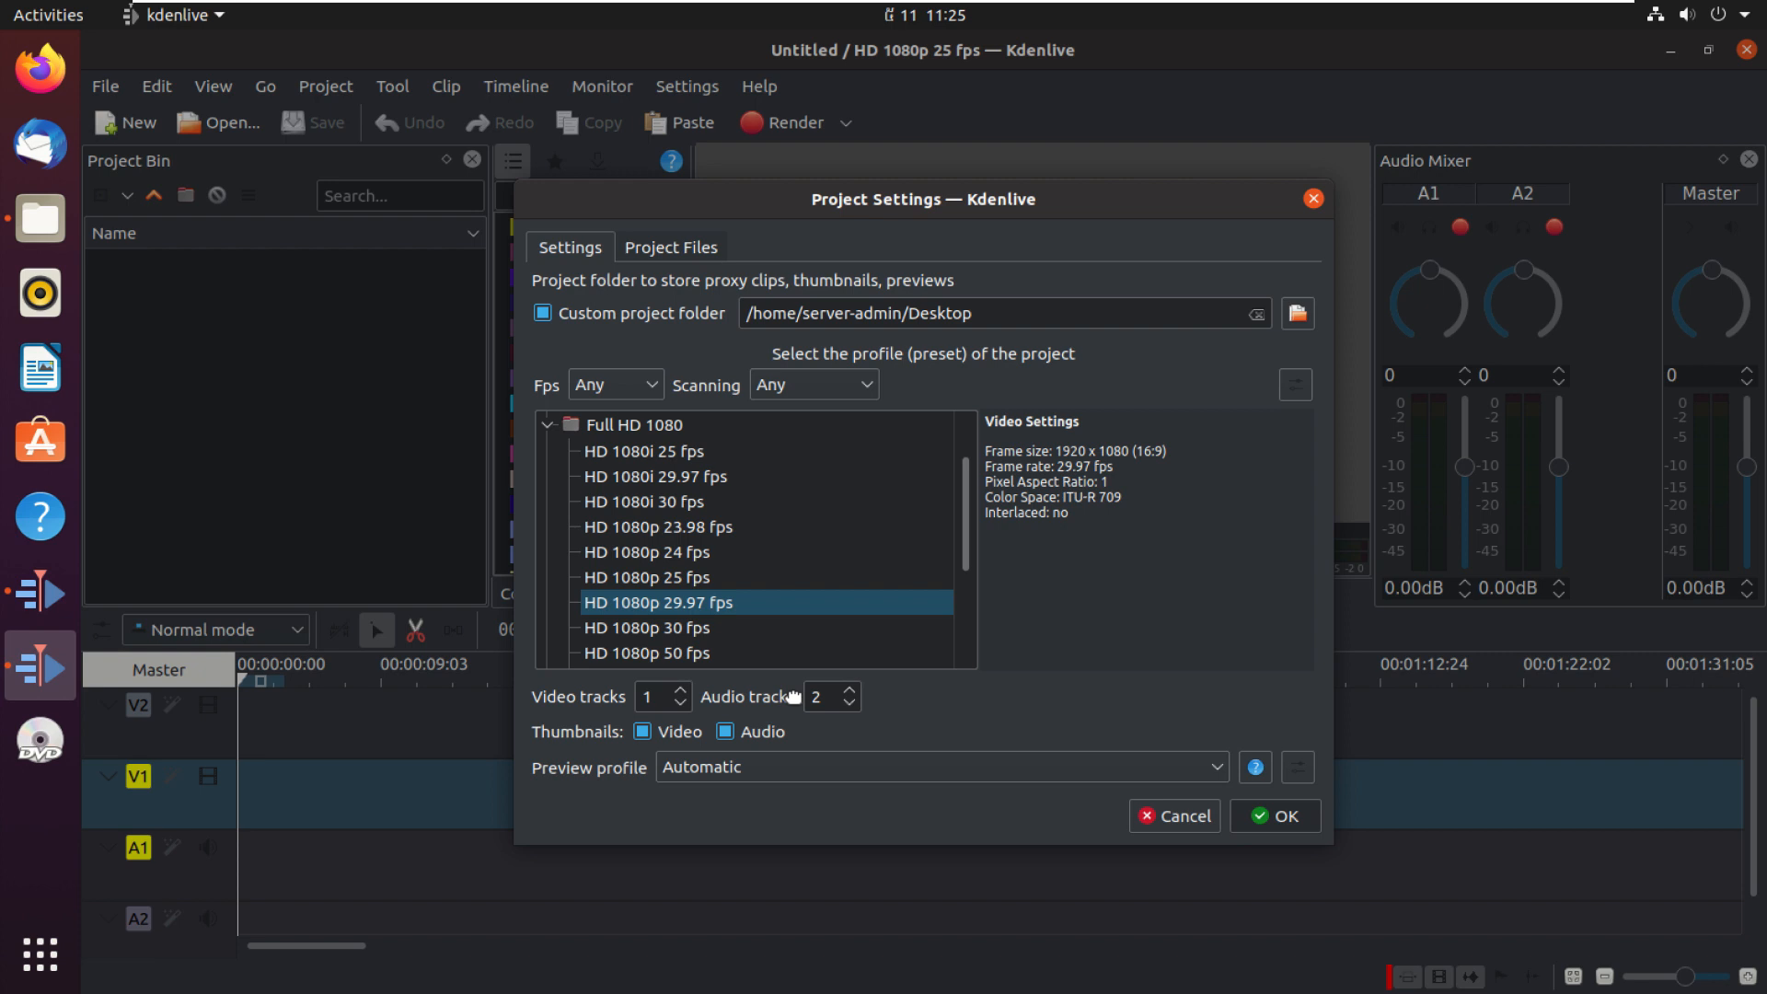
left_click(849, 704)
left_click(643, 733)
left_click(747, 769)
left_click(745, 770)
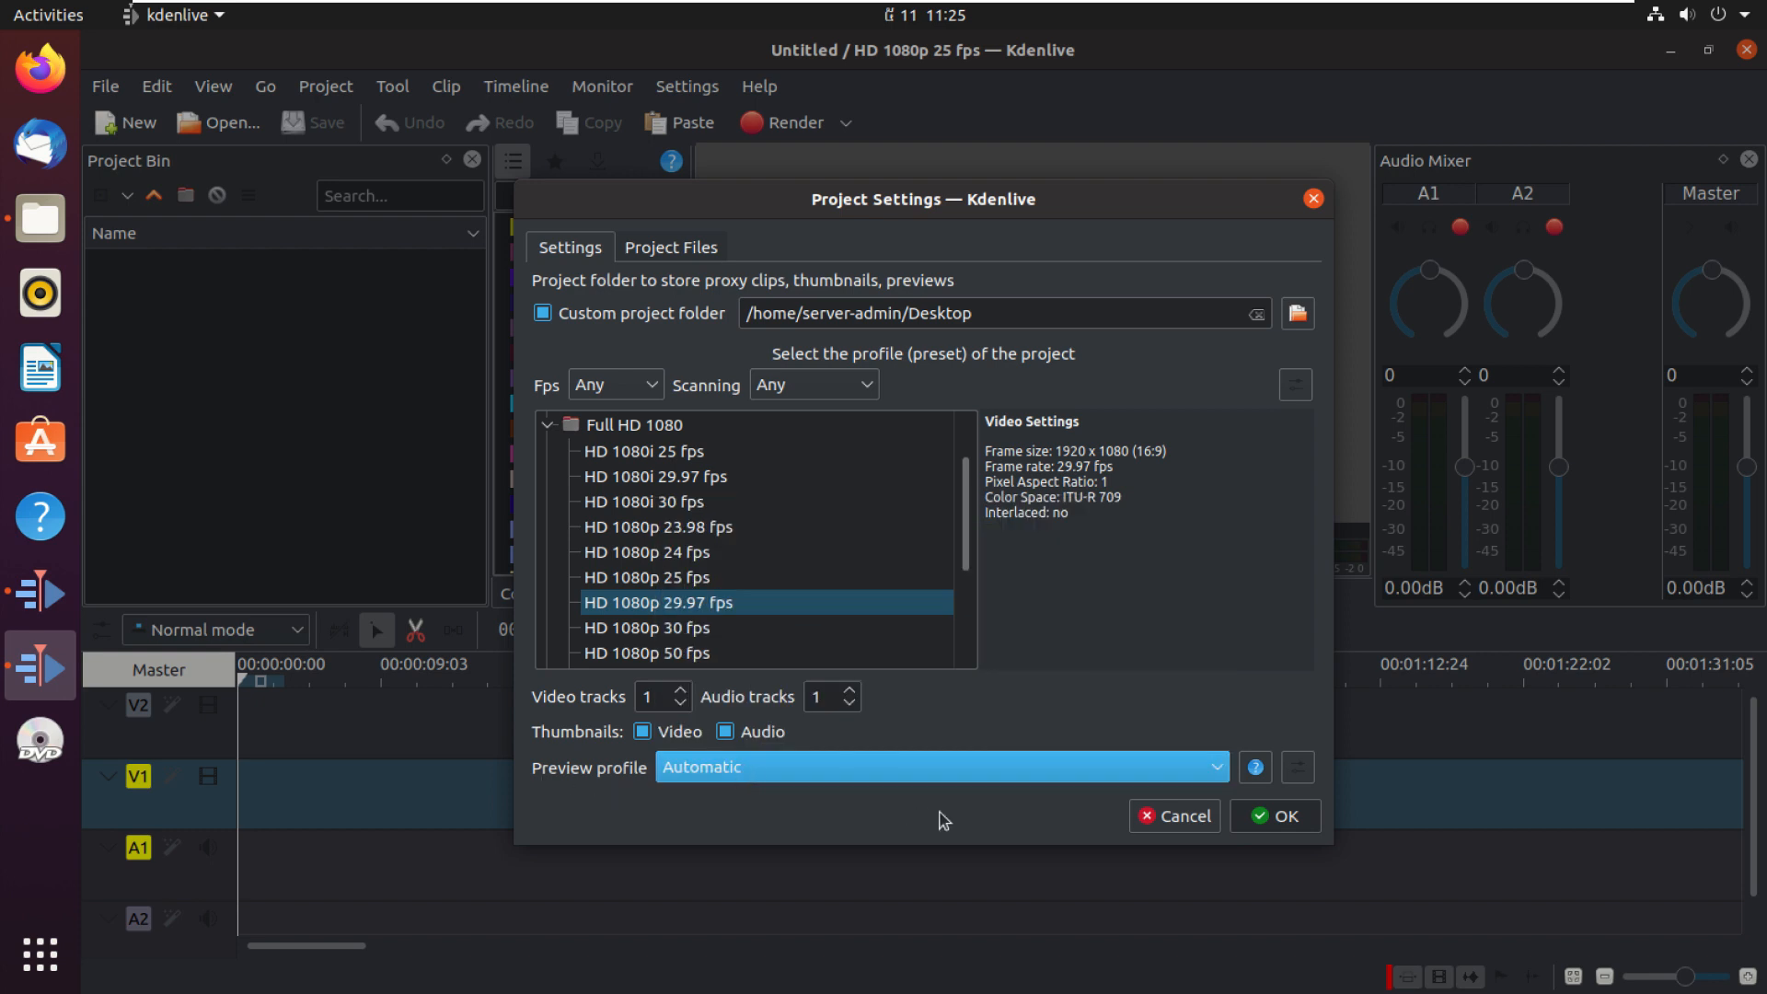
left_click(1275, 816)
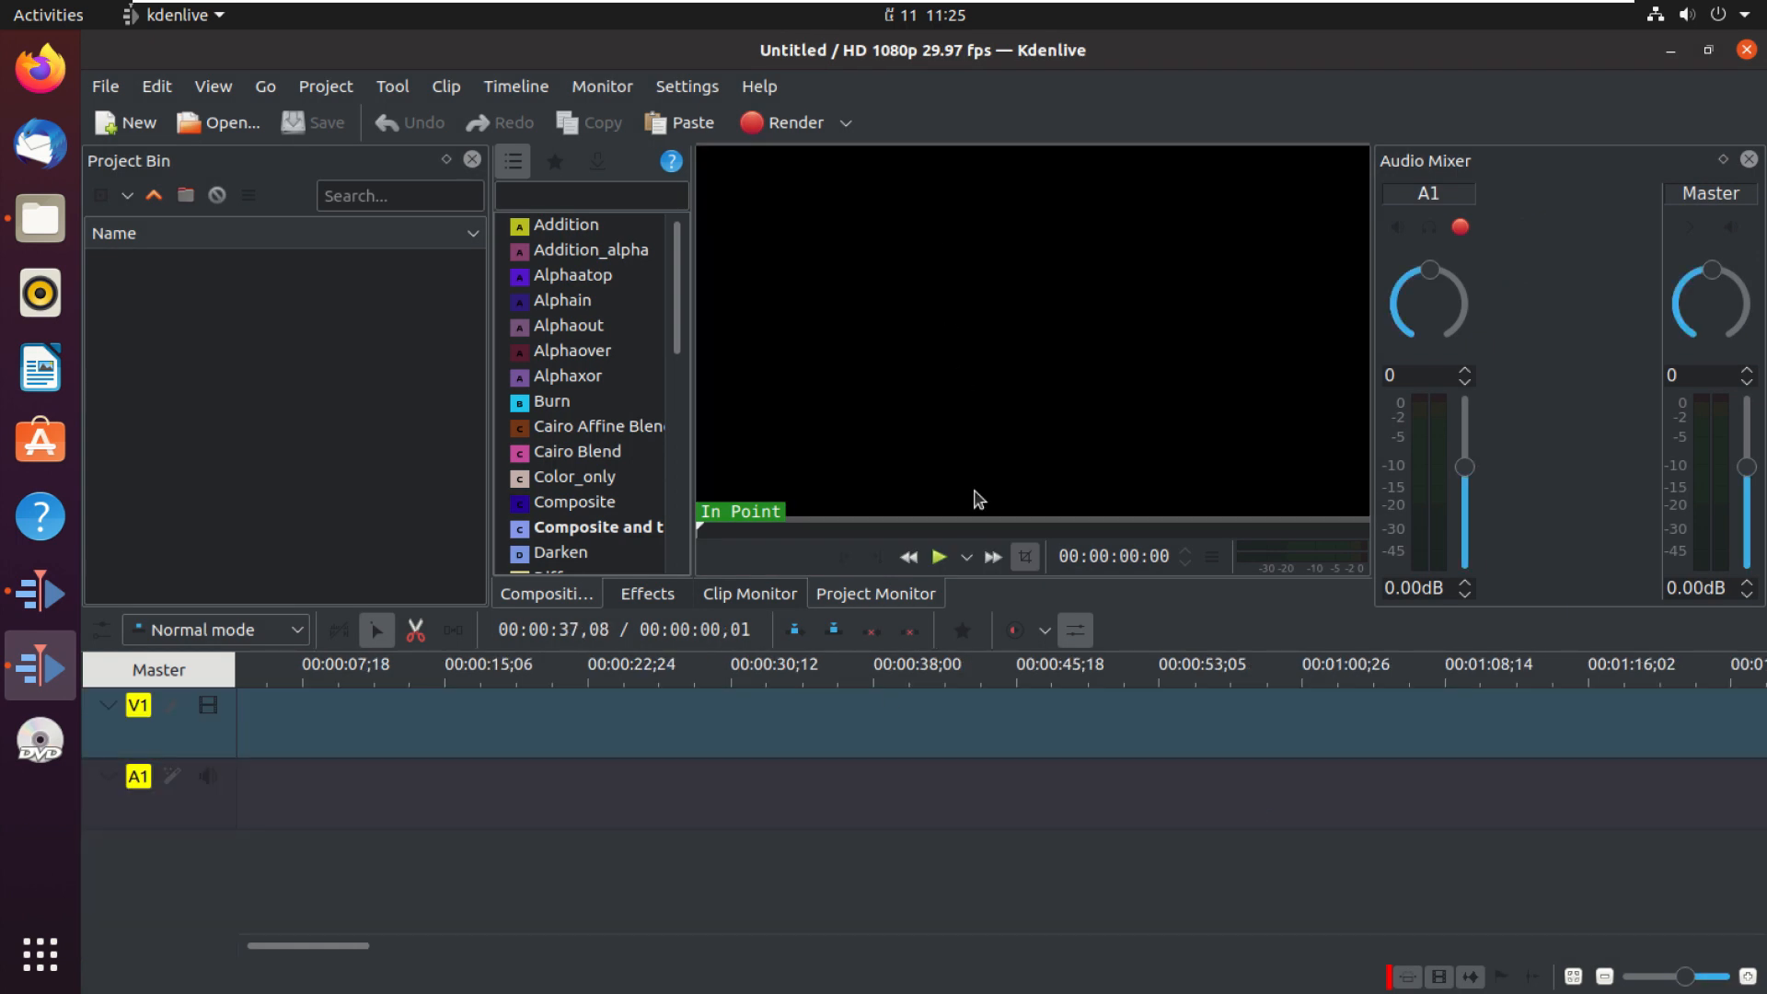
Step: Import the file "how to install phpmyadmin on ubuntu 20.04.mp4" from the Downloads folder into the project bin
left_click(1709, 51)
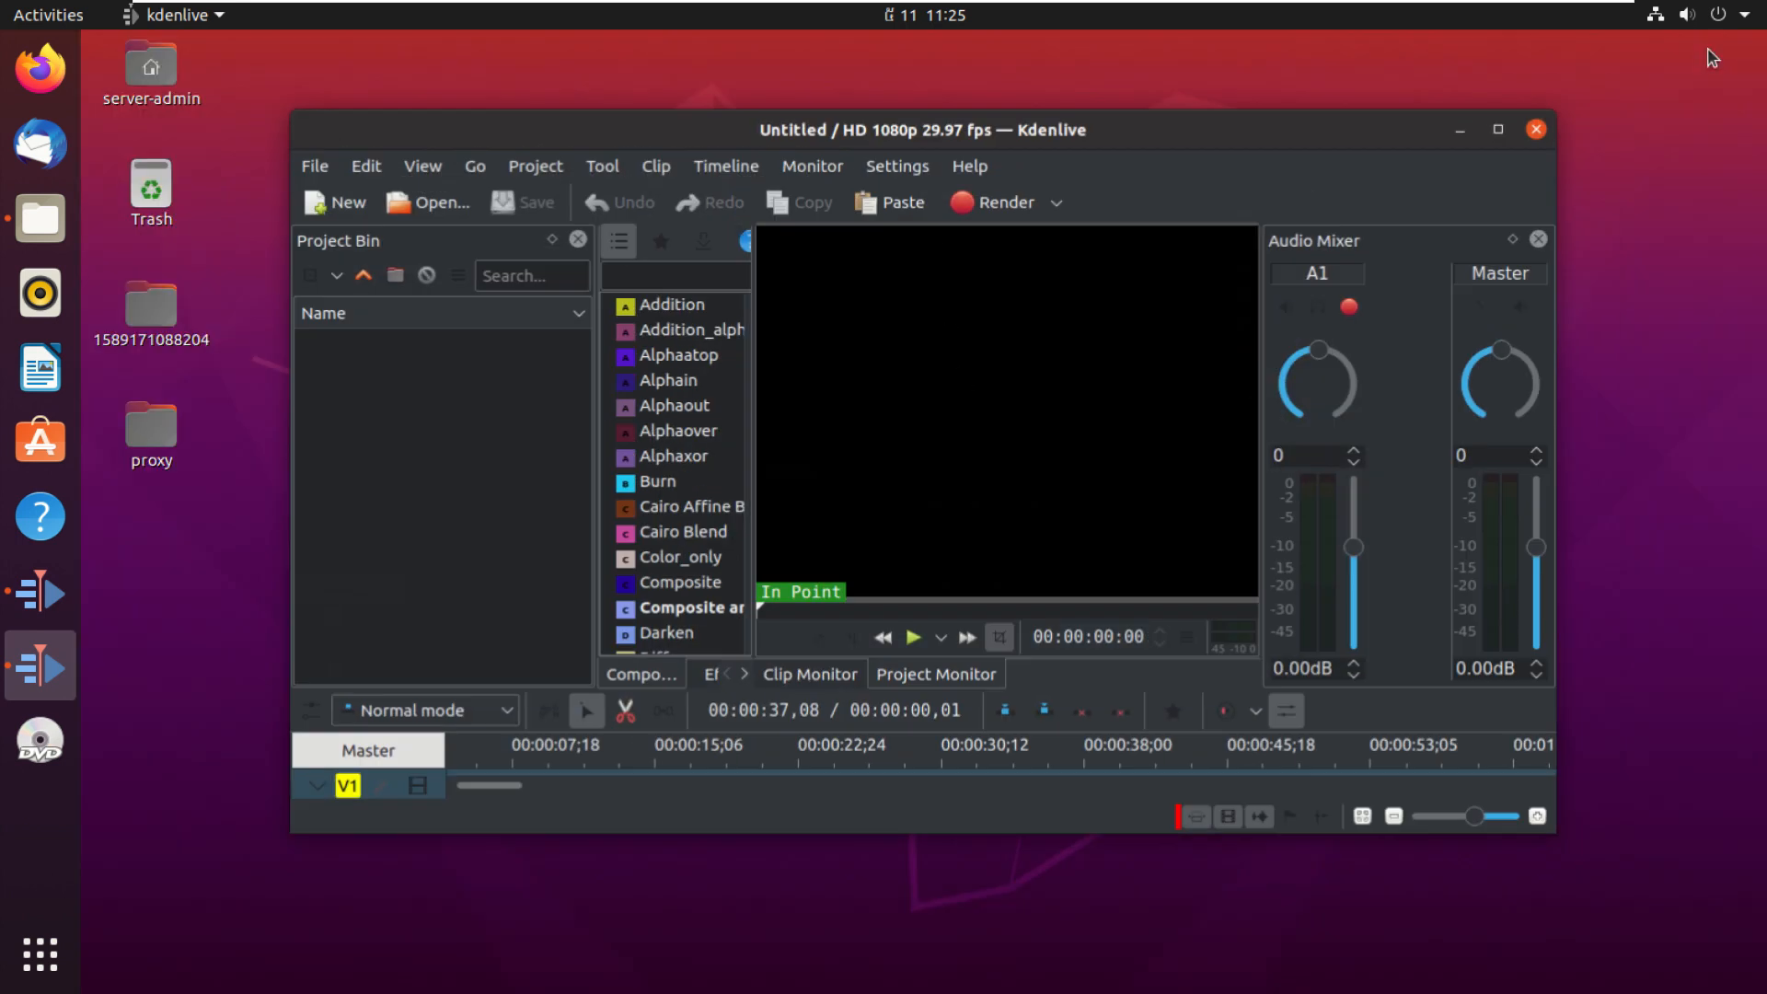
left_click(46, 221)
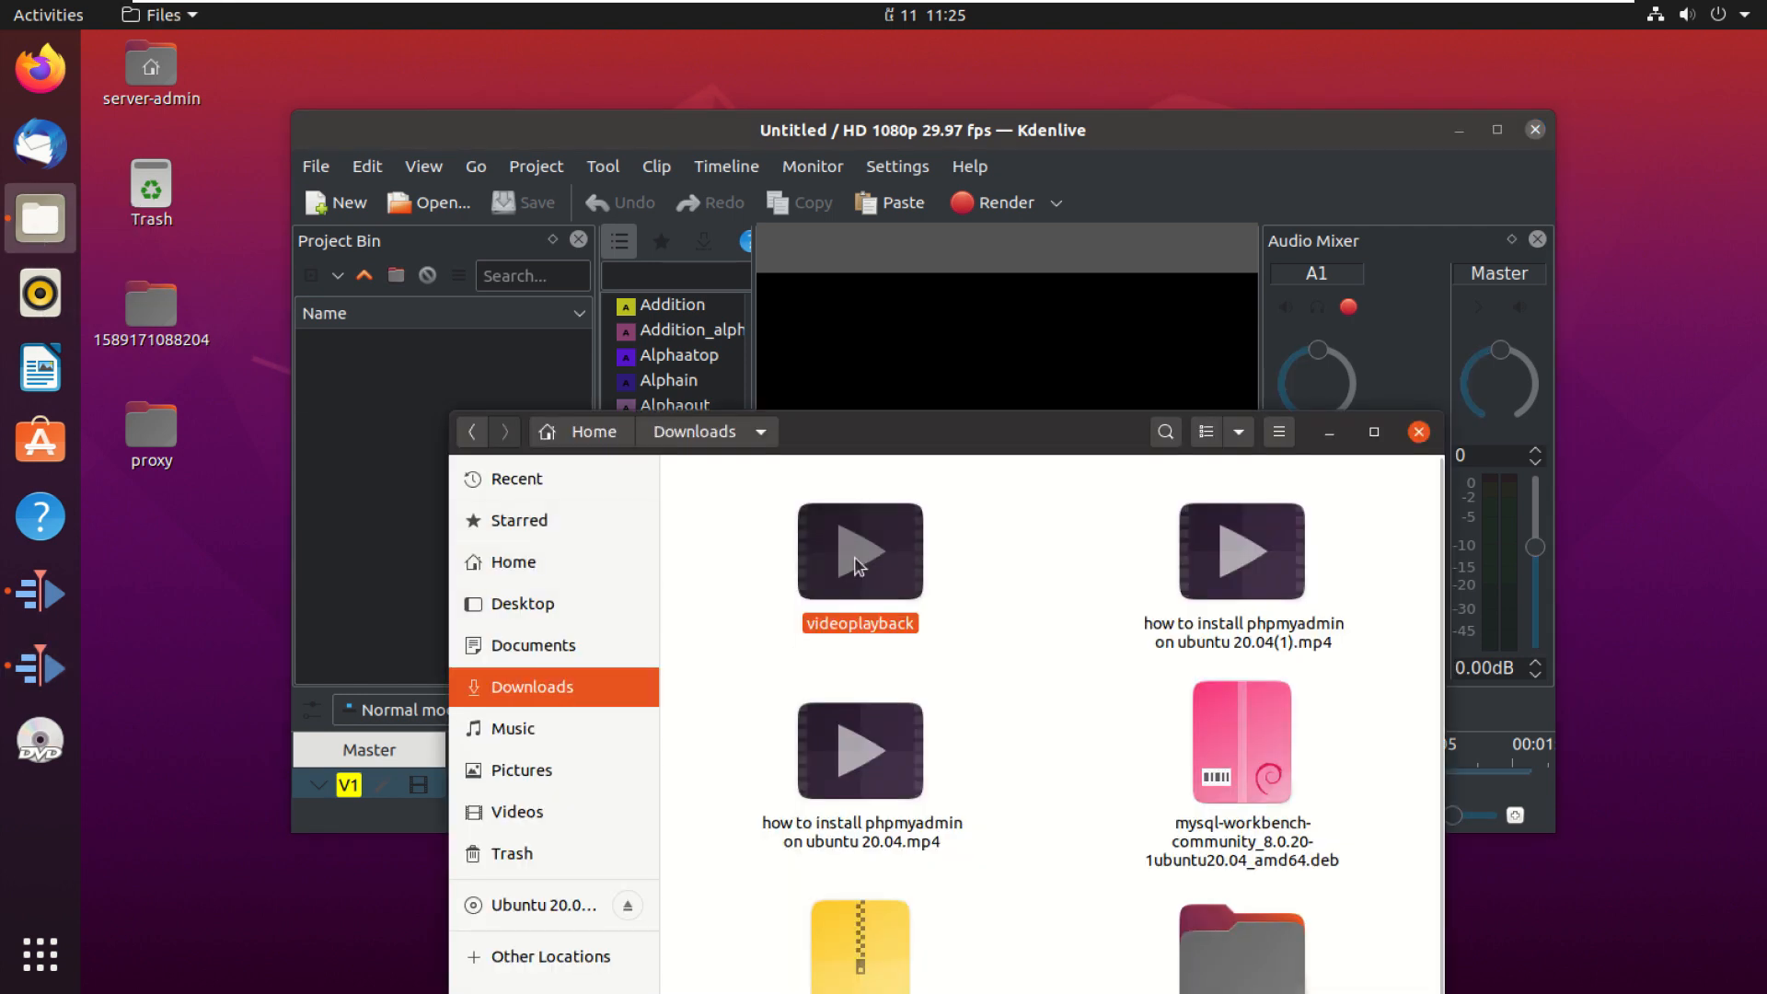
left_click(879, 782)
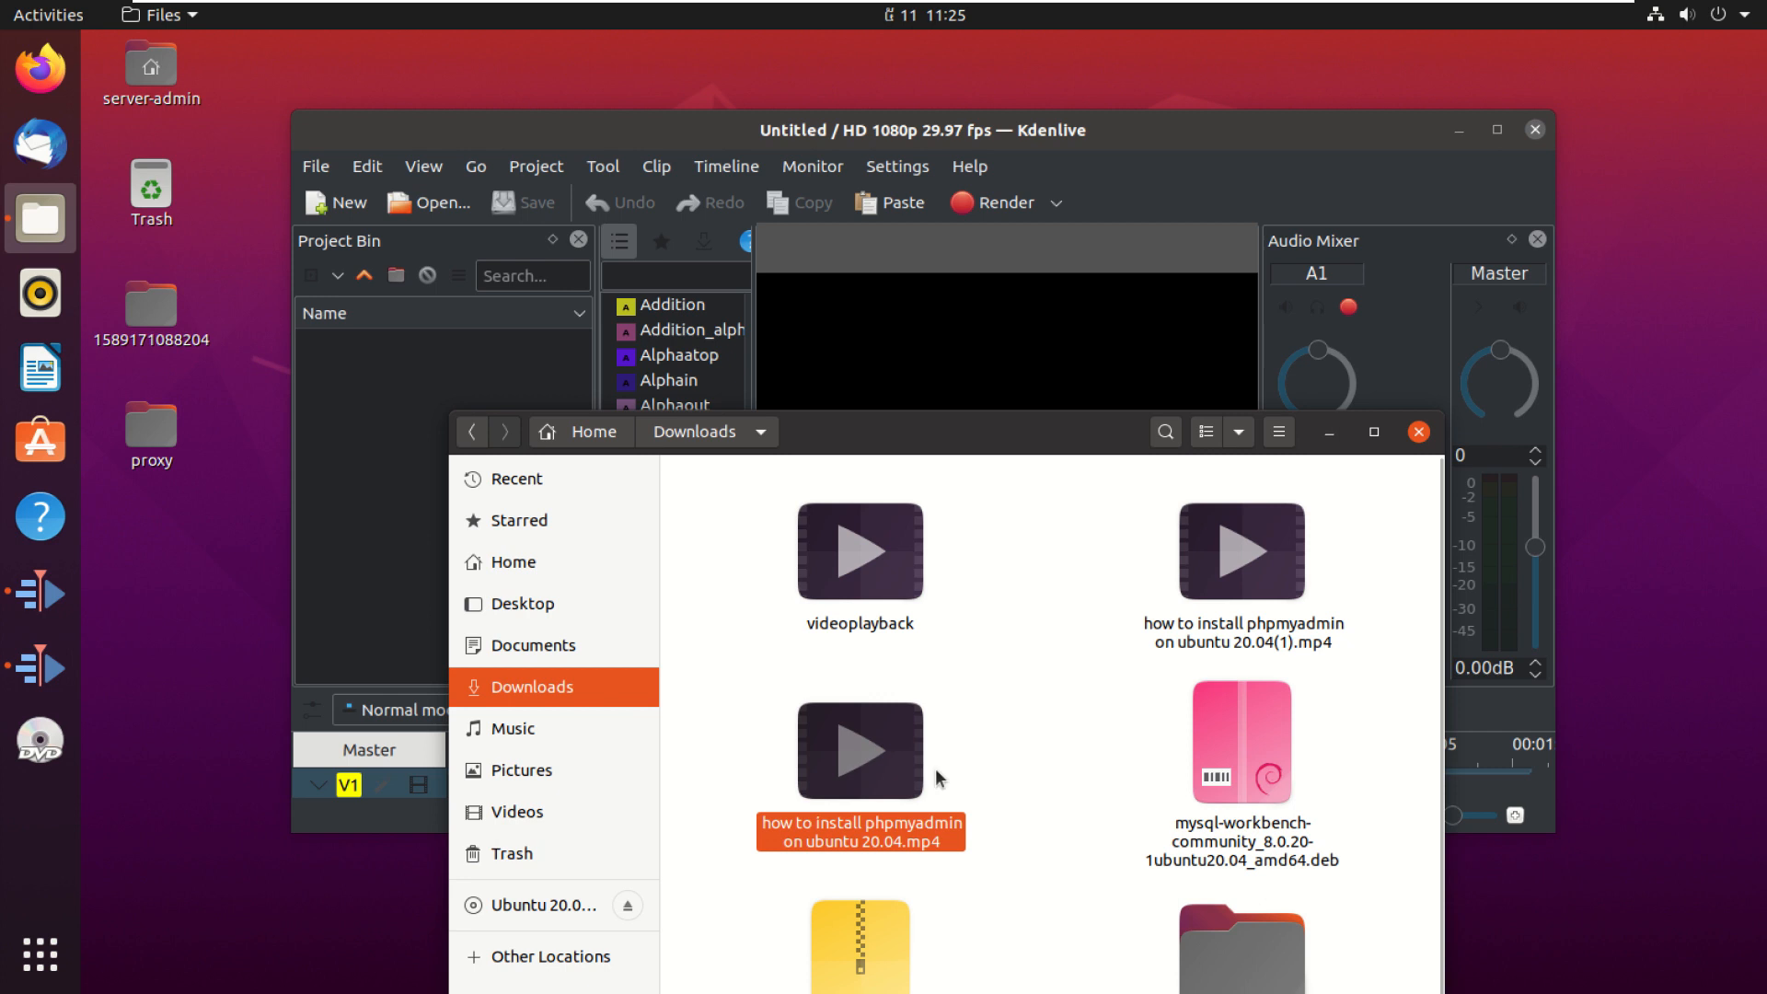
left_click_drag(868, 766, 405, 399)
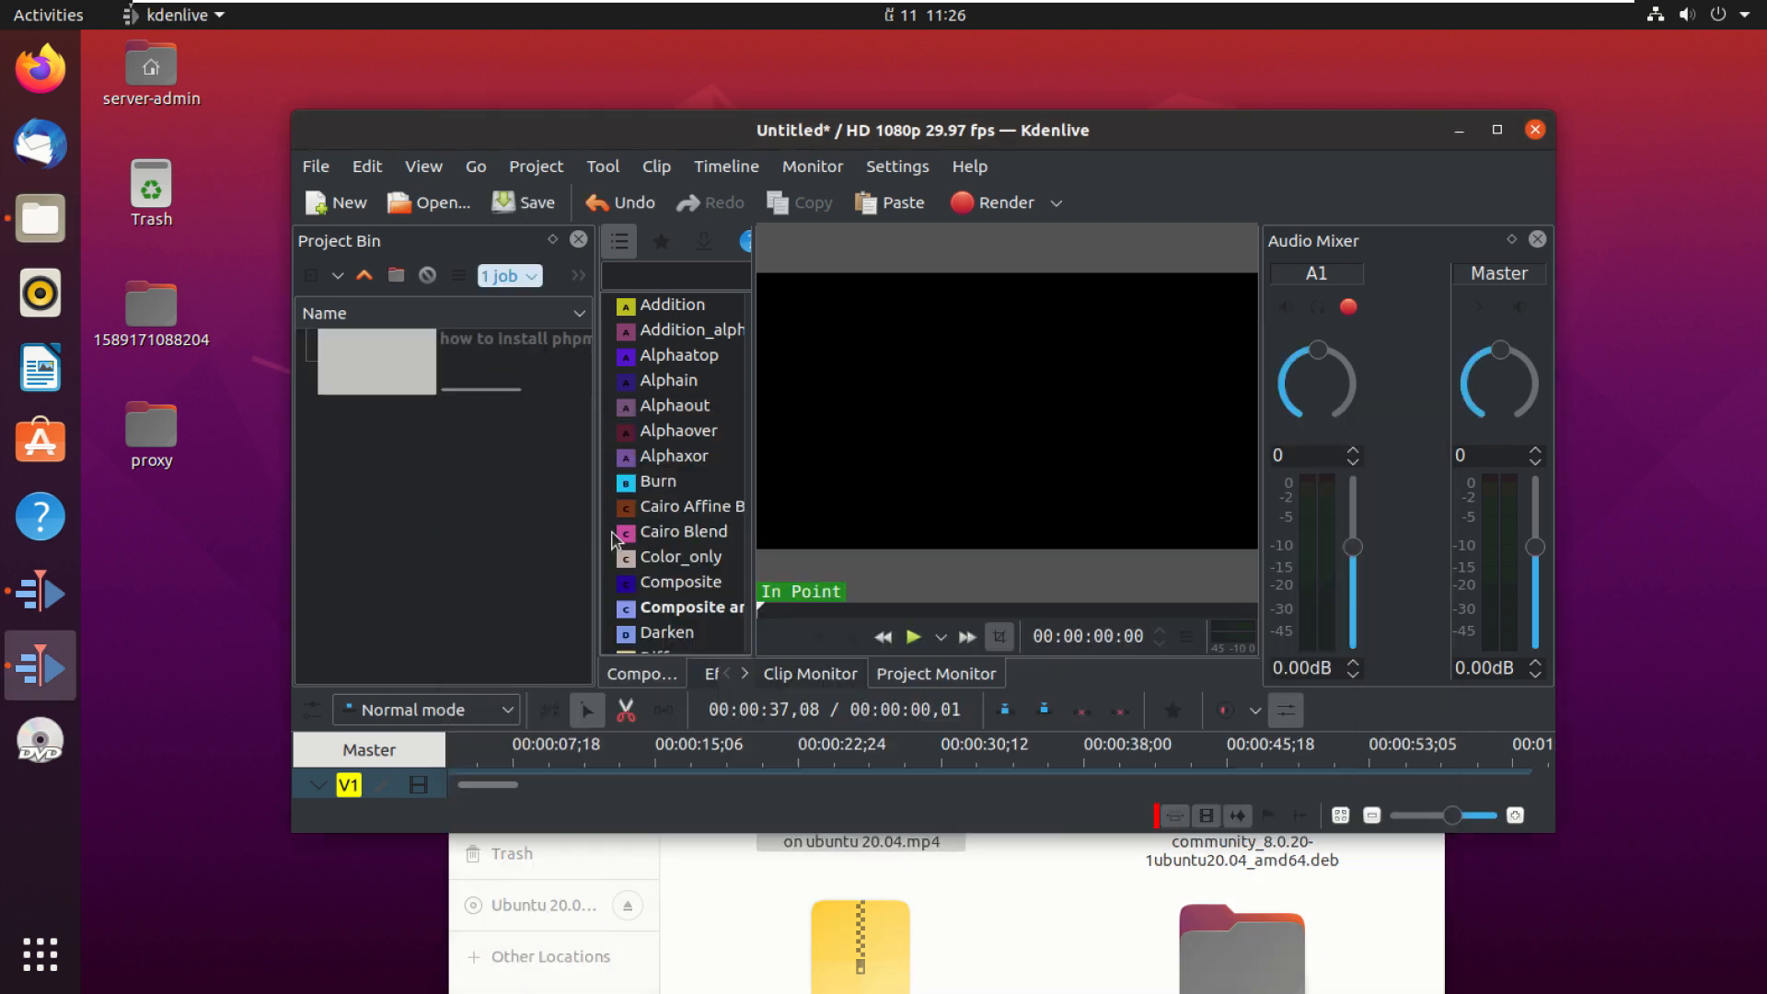
left_click(1498, 129)
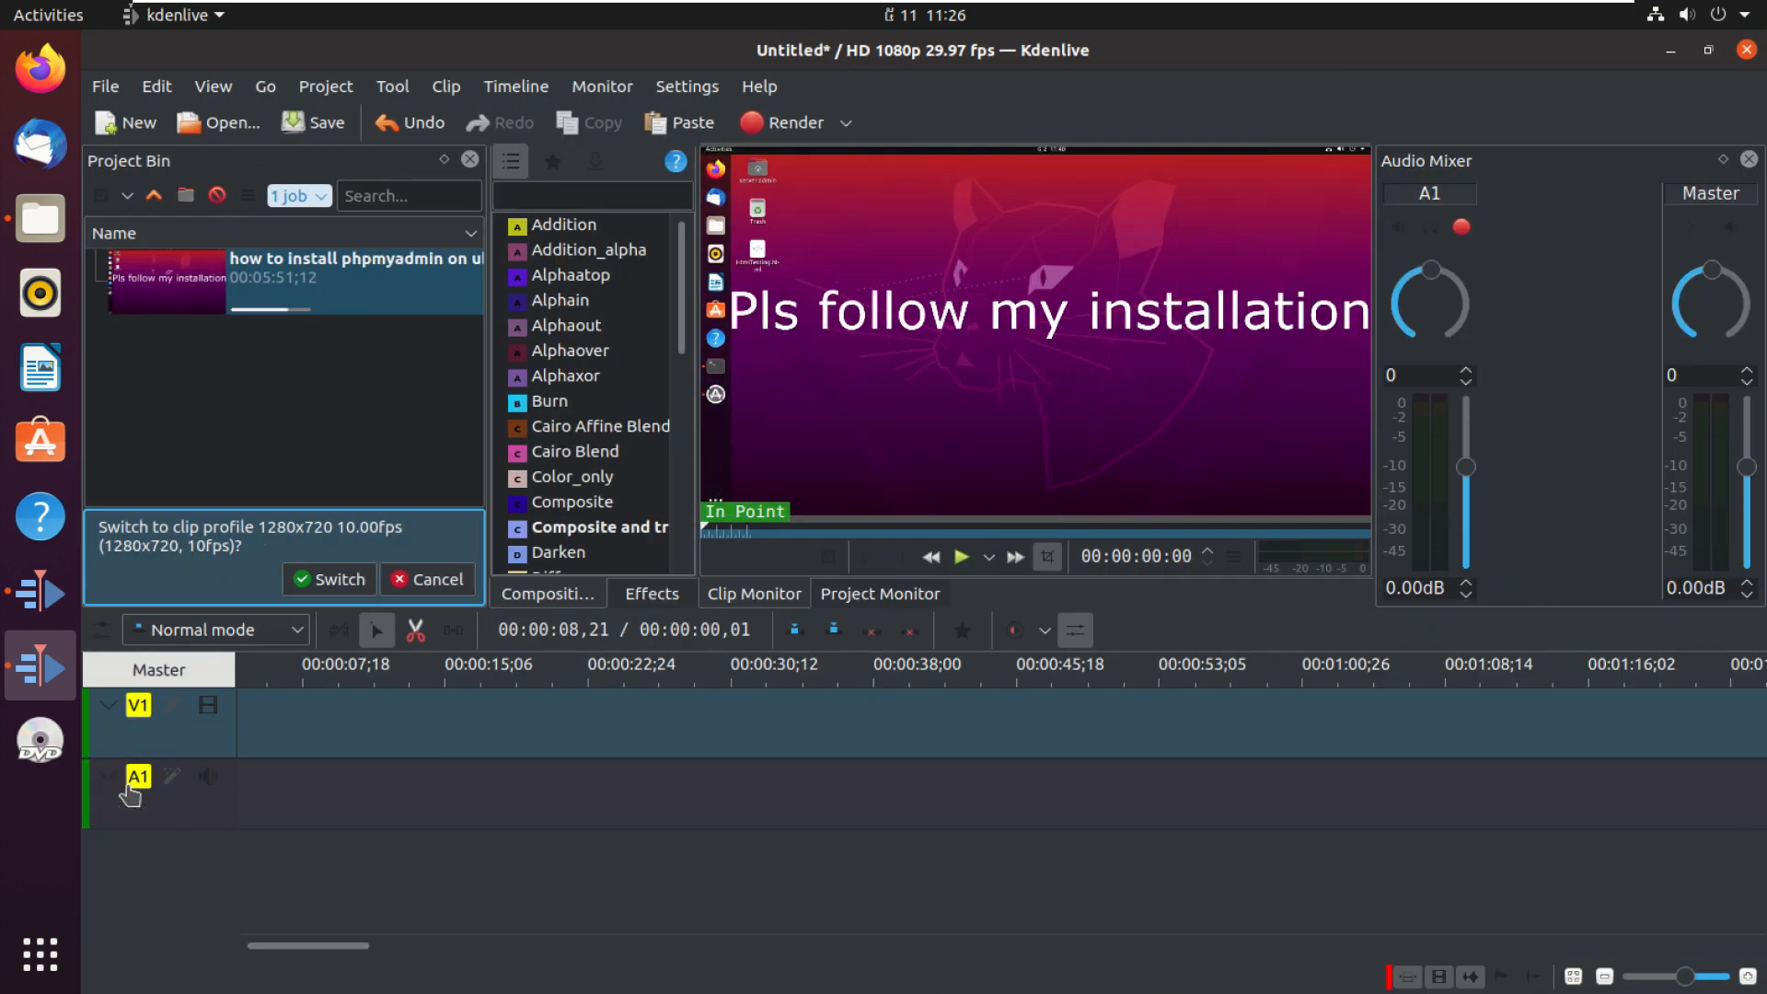
Step: Place the clip's video only on track V1 at the start of the timeline
mouse_move(809, 525)
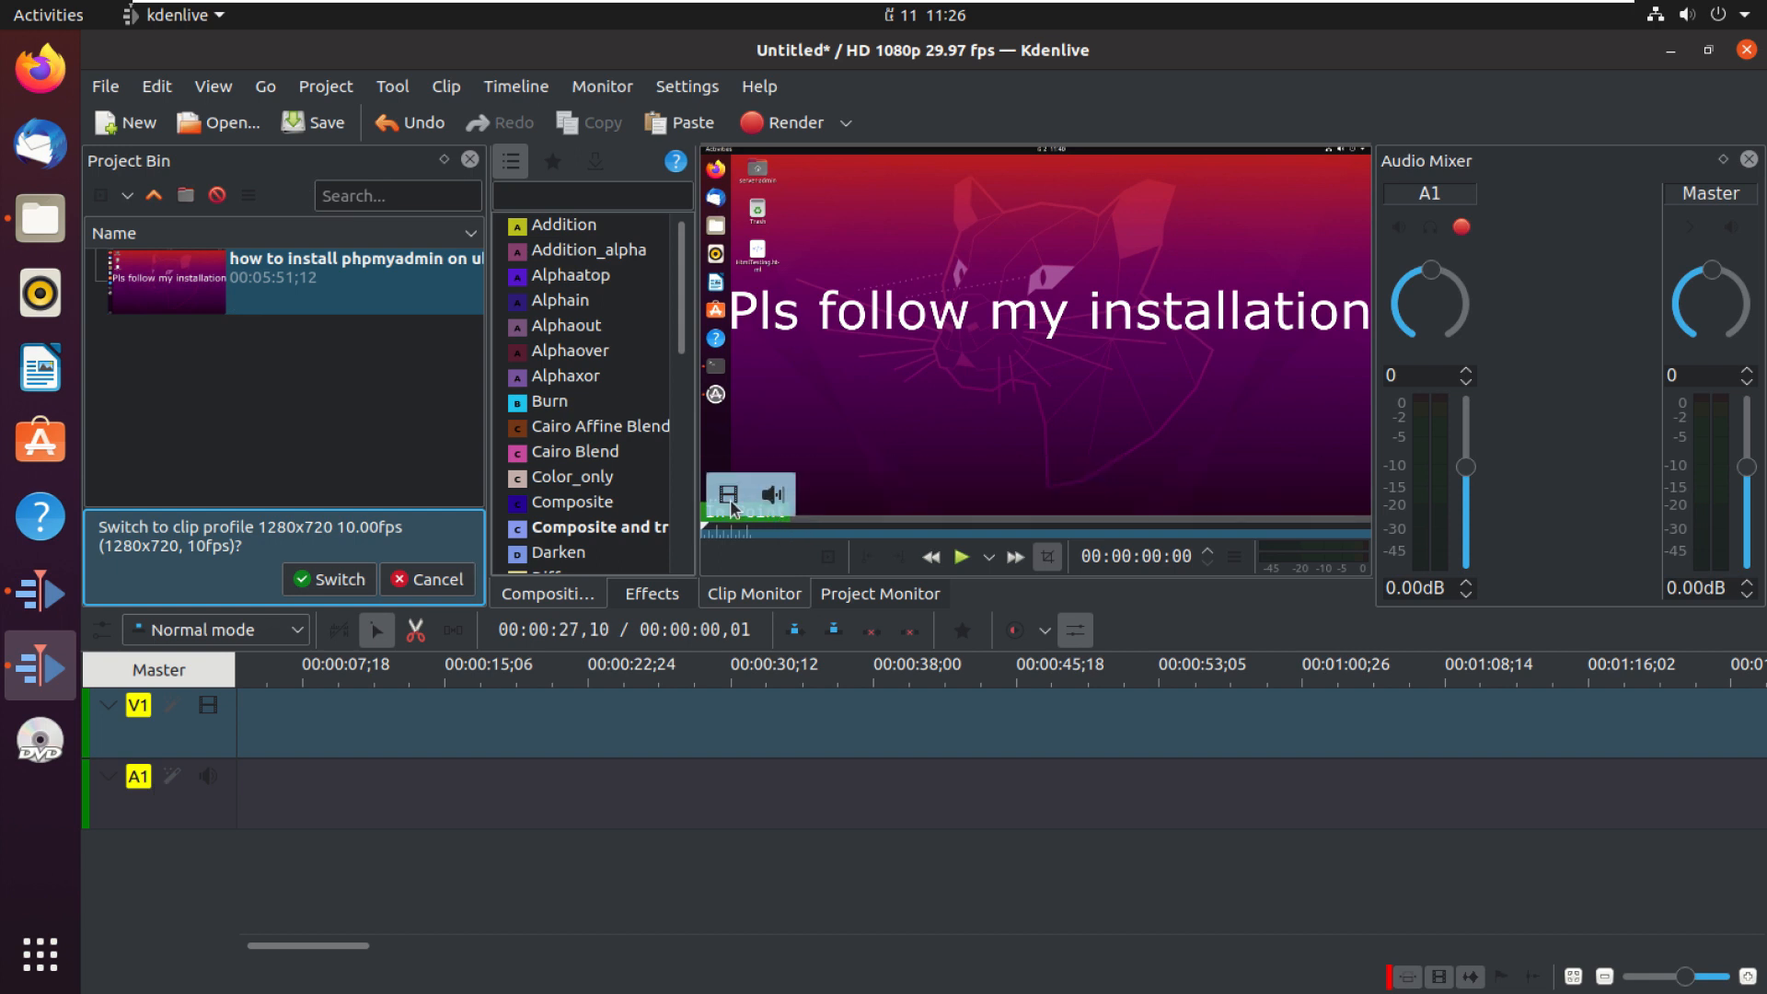
left_click_drag(727, 500, 273, 728)
left_click_drag(469, 736, 439, 729)
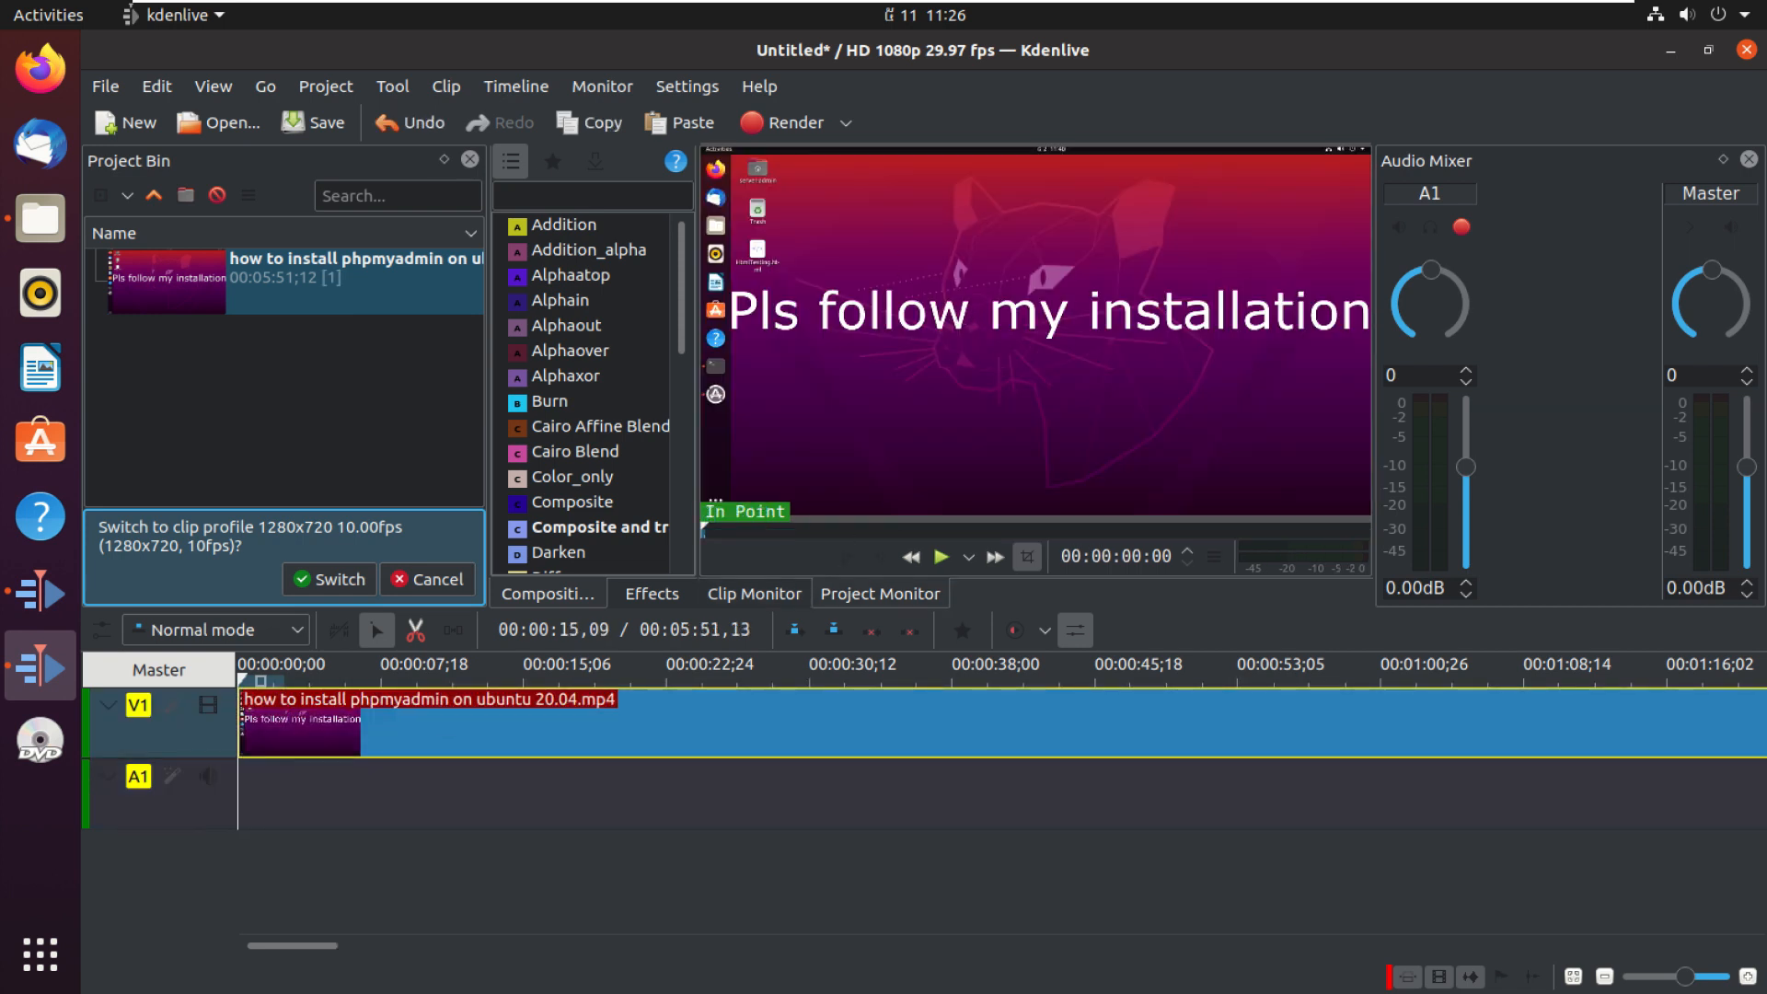
Step: Play the timeline to preview the clip, then return the playhead to the start
left_click(446, 856)
left_click(848, 420)
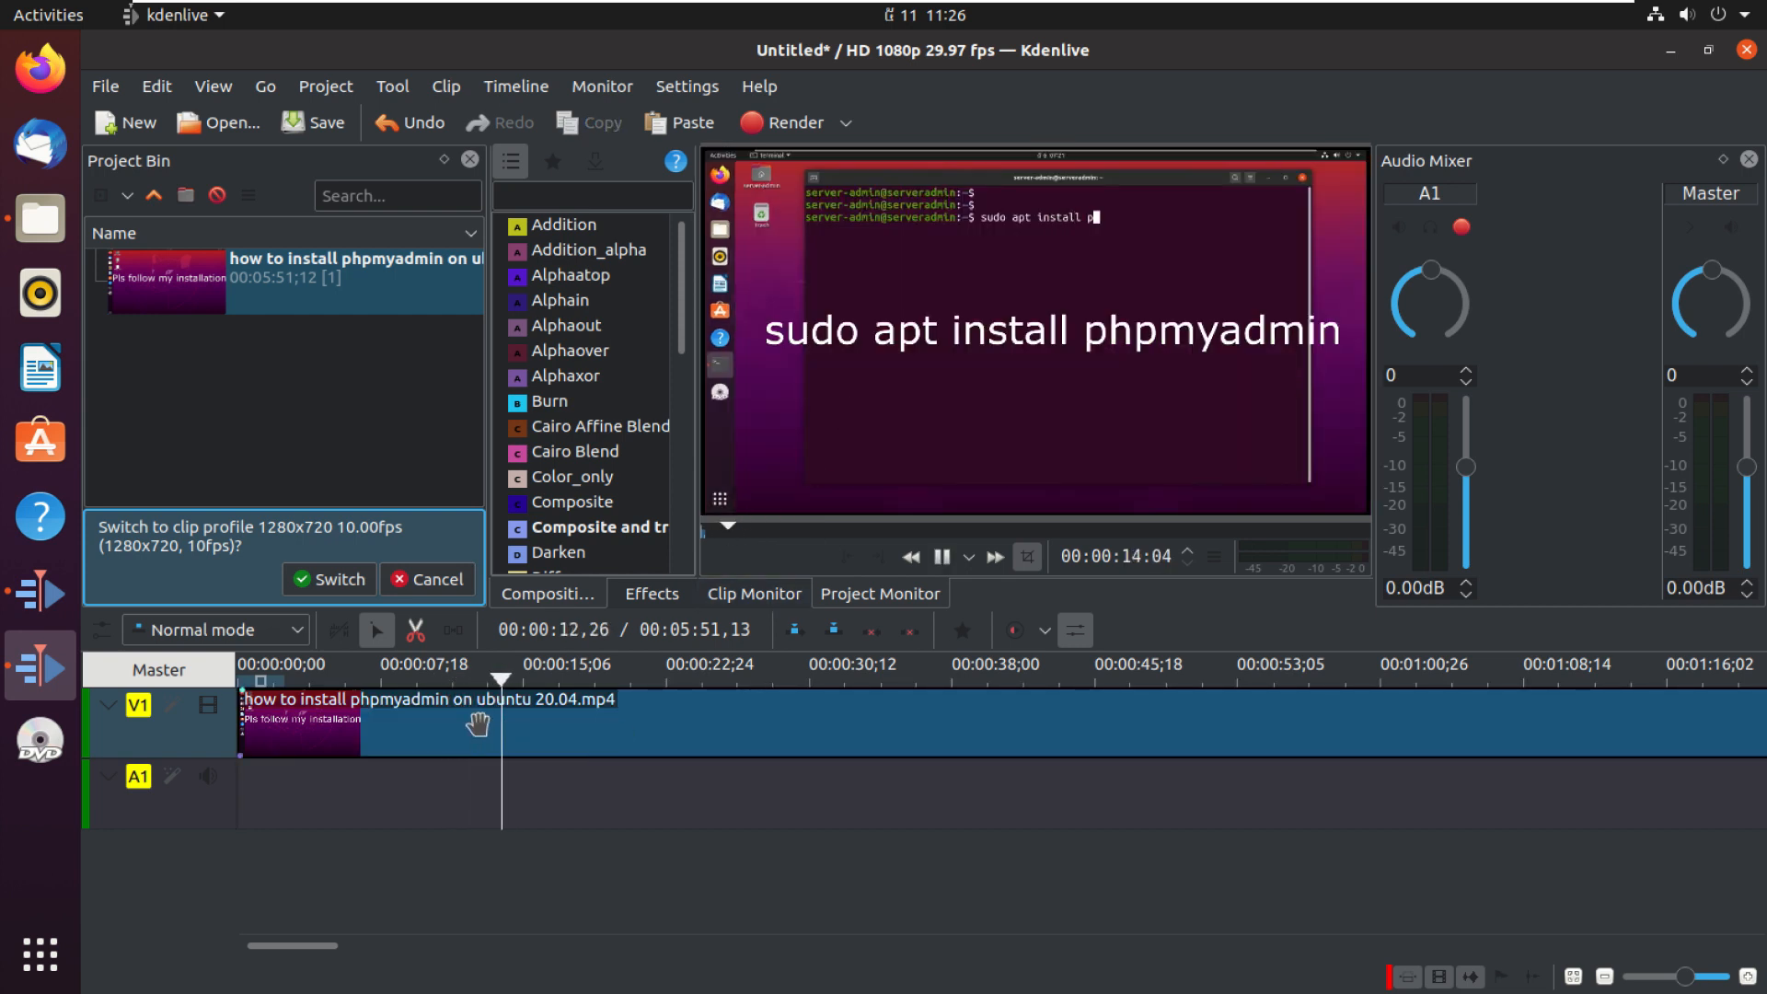
left_click(942, 556)
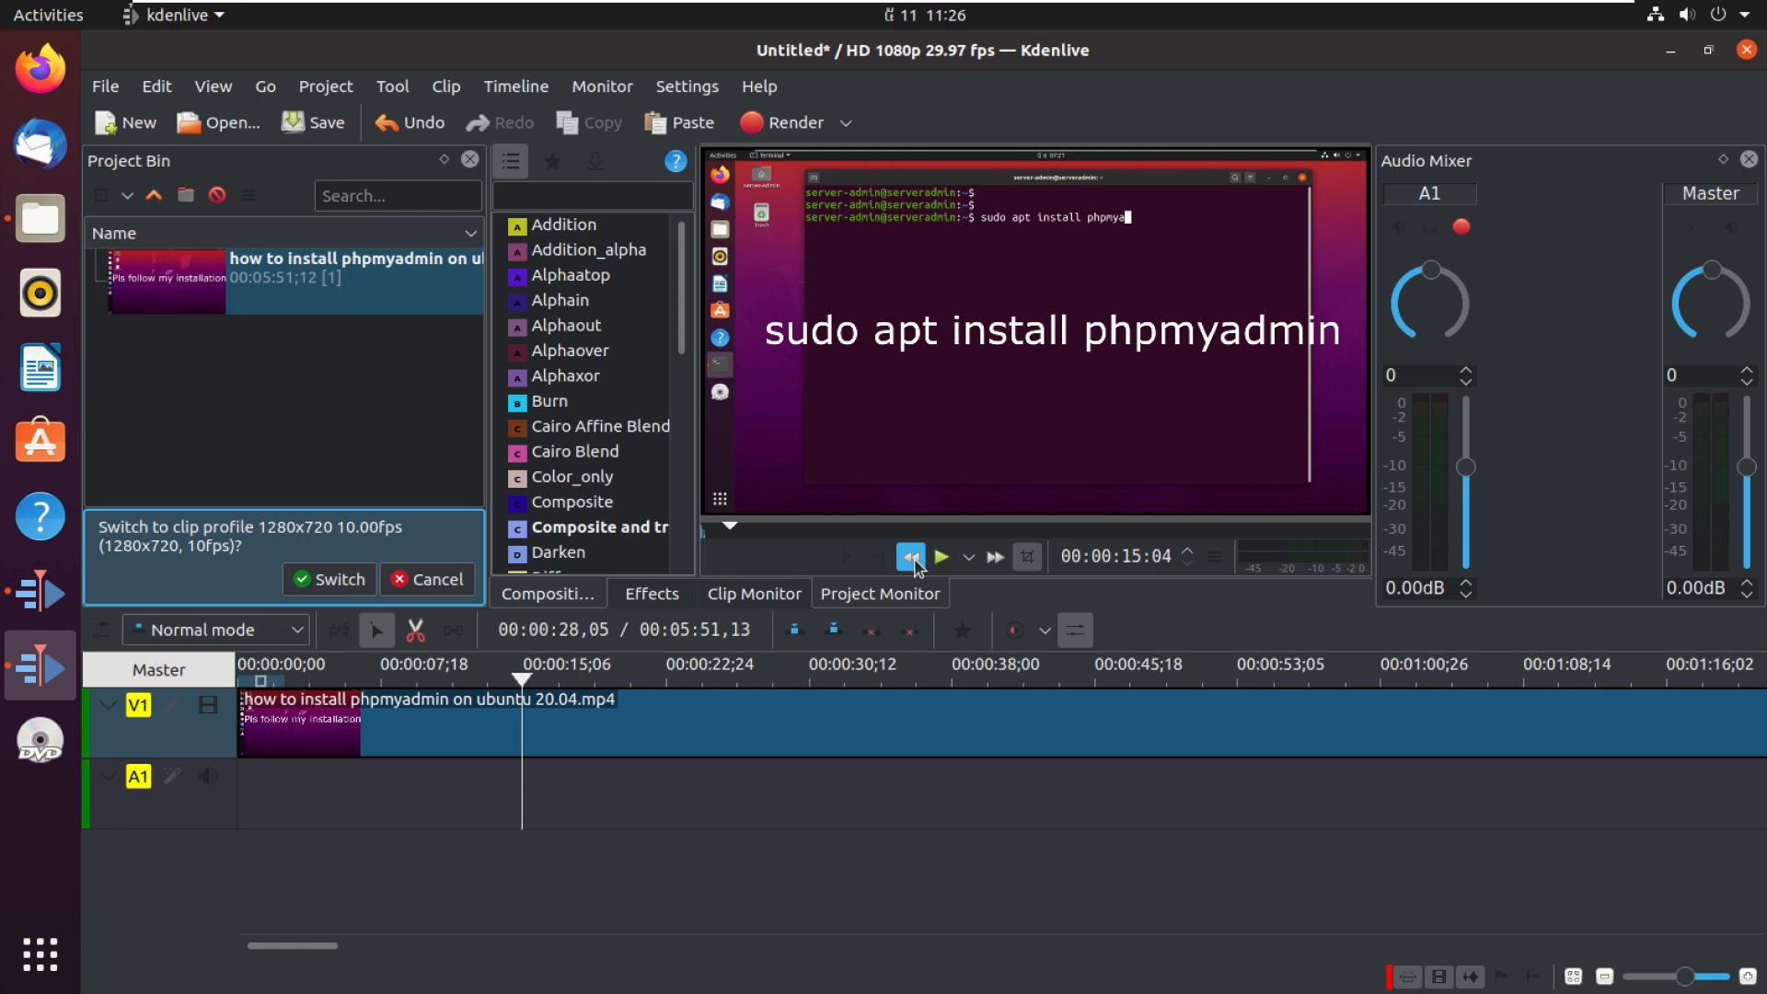
left_click(942, 559)
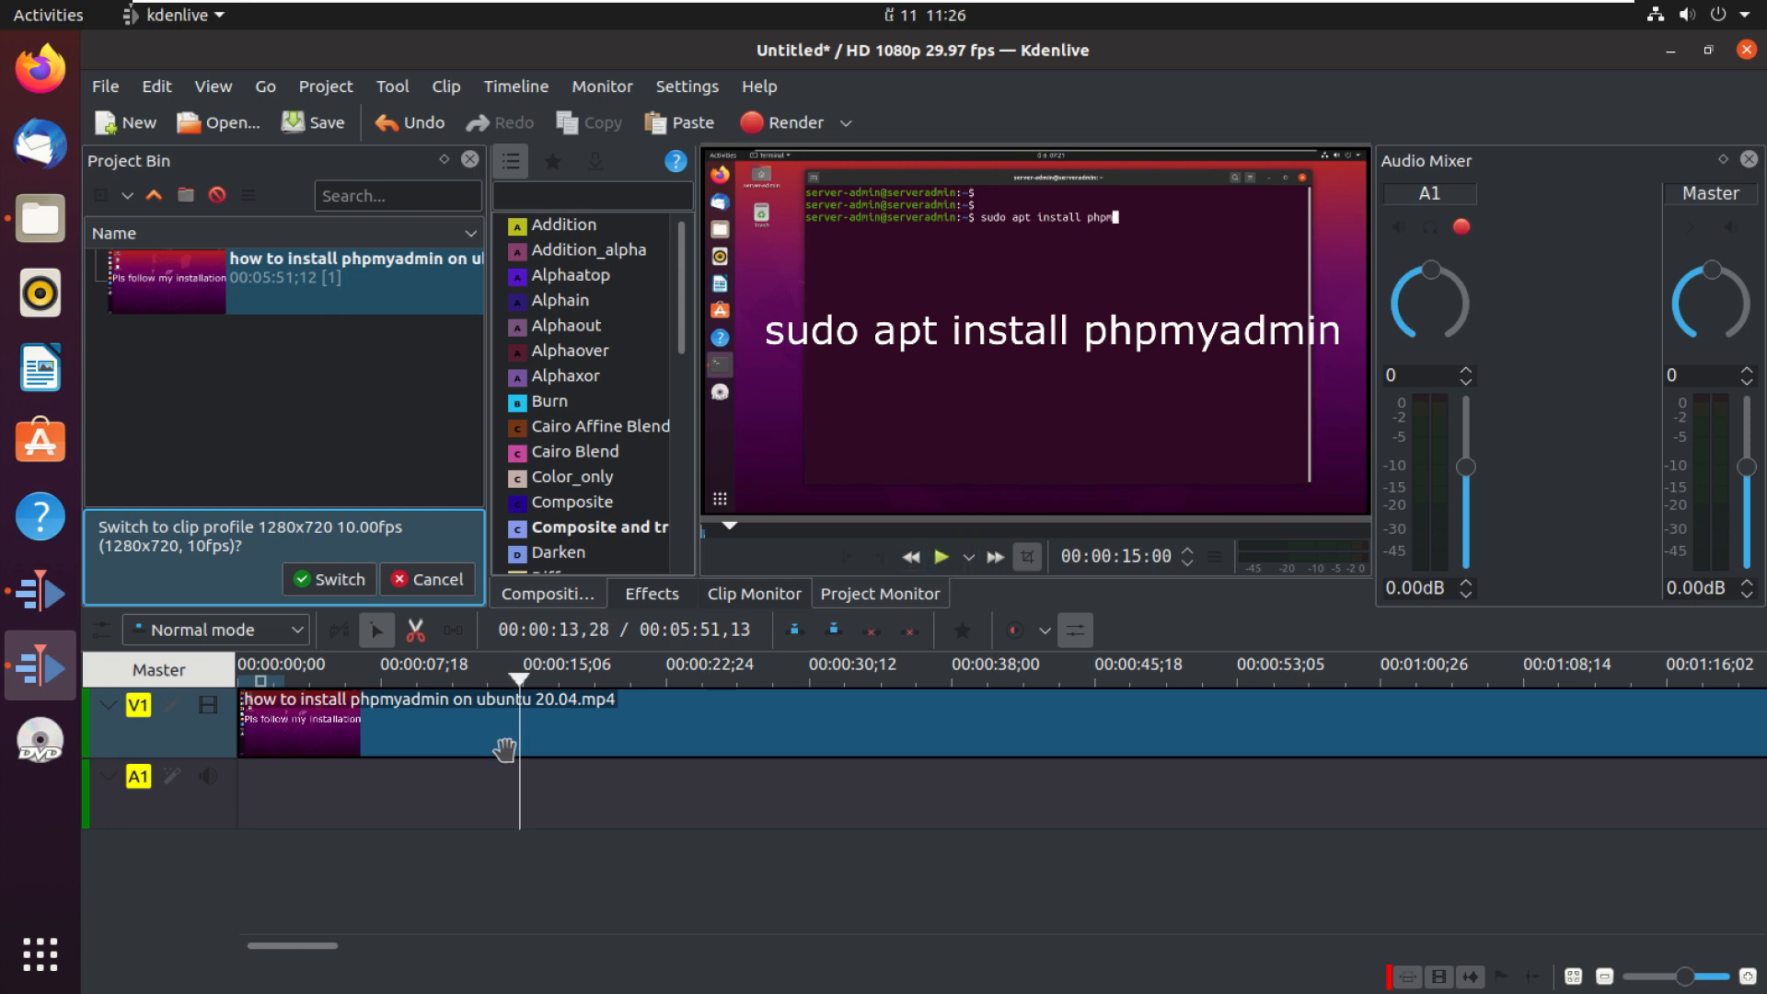
left_click_drag(520, 689, 244, 688)
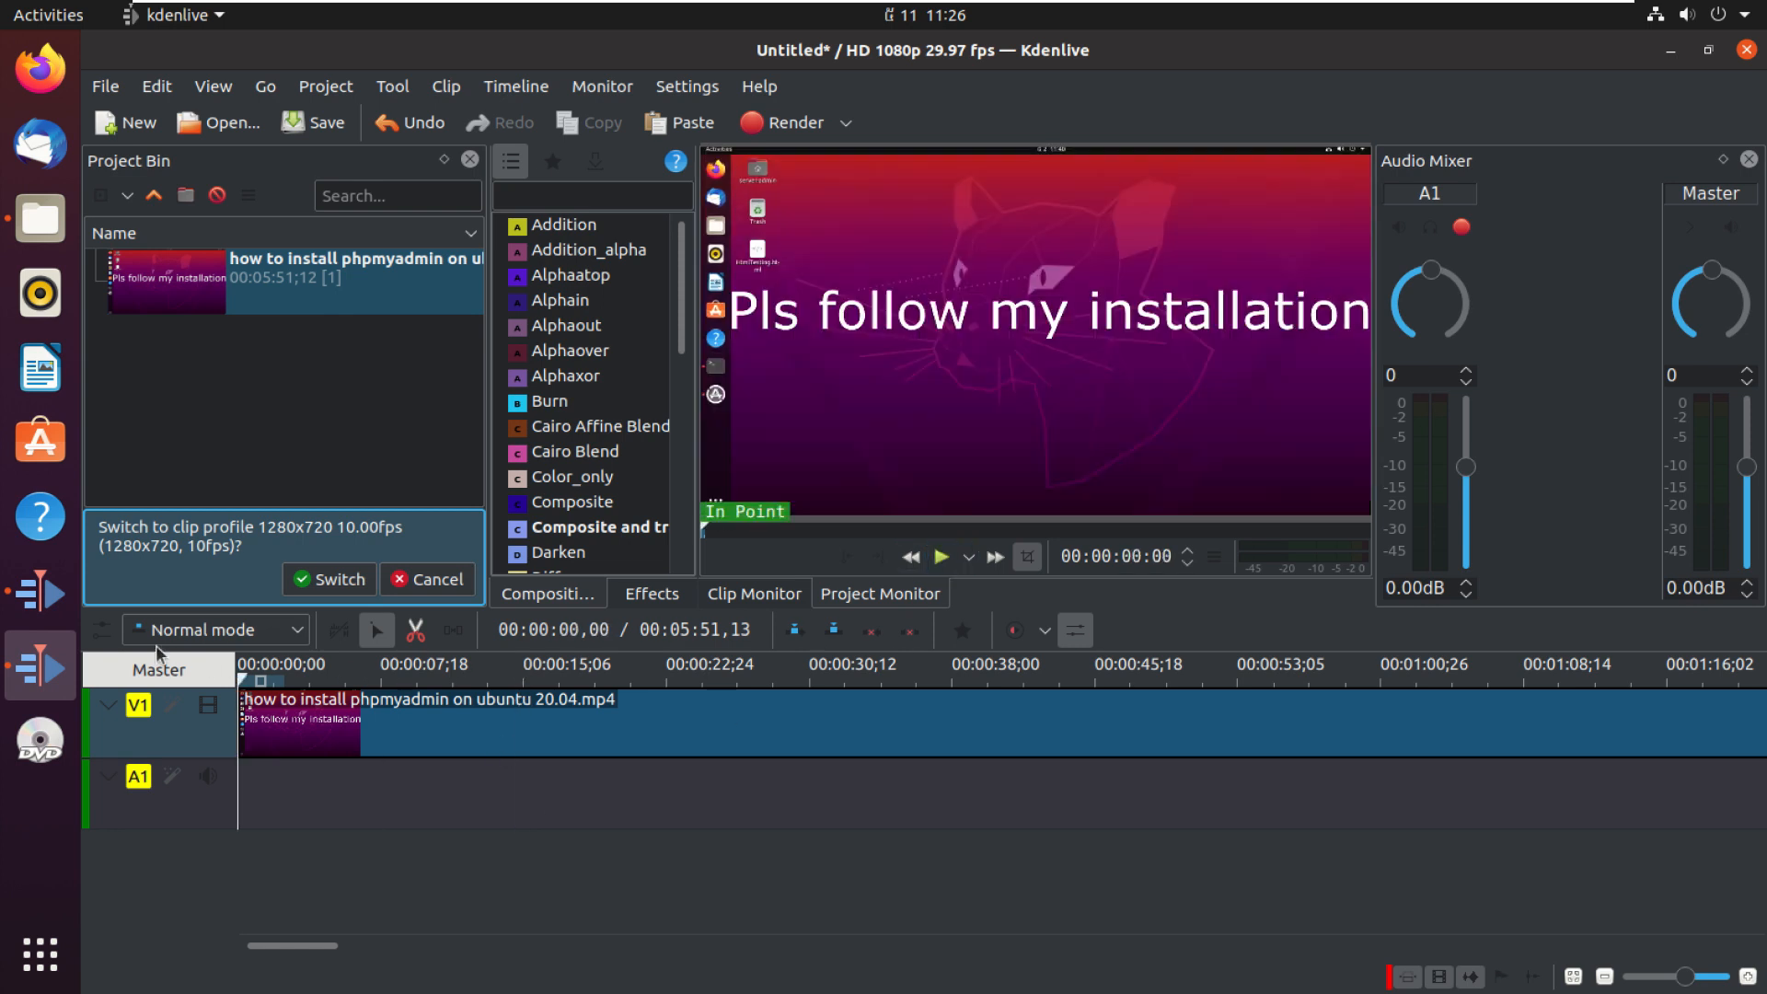
Step: Switch the project to the clip's 1280x720 10.00fps profile
left_click(296, 293)
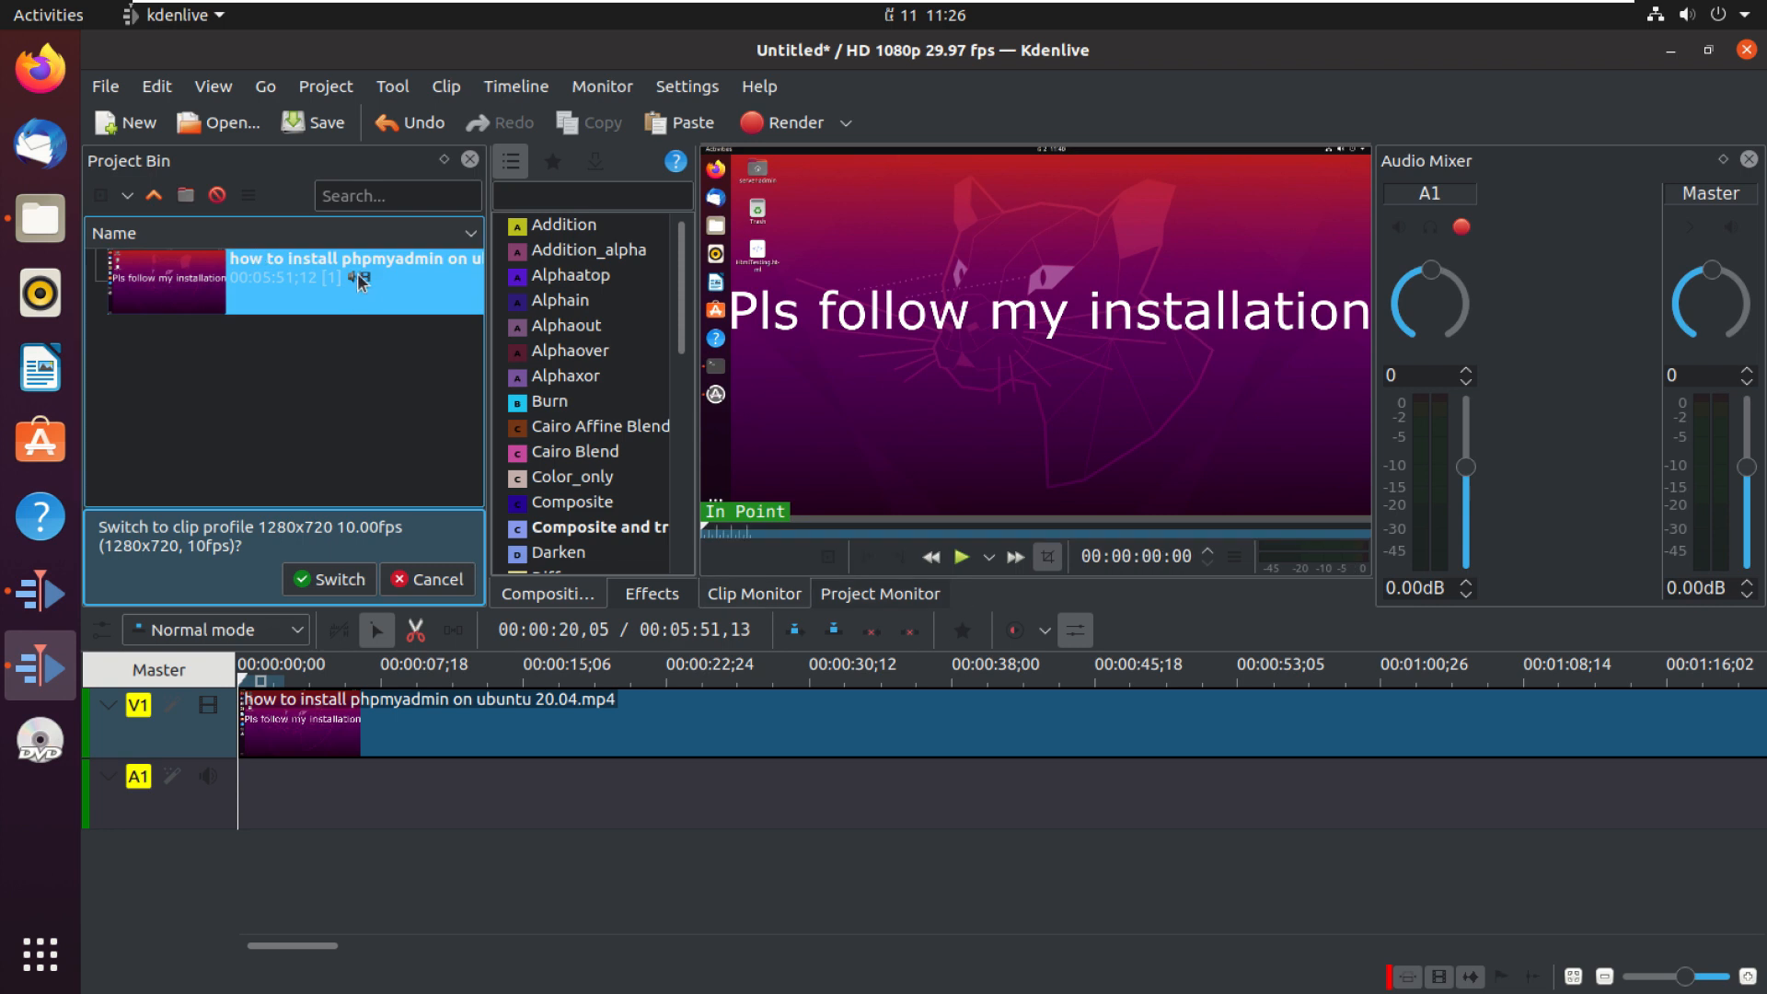
left_click(325, 470)
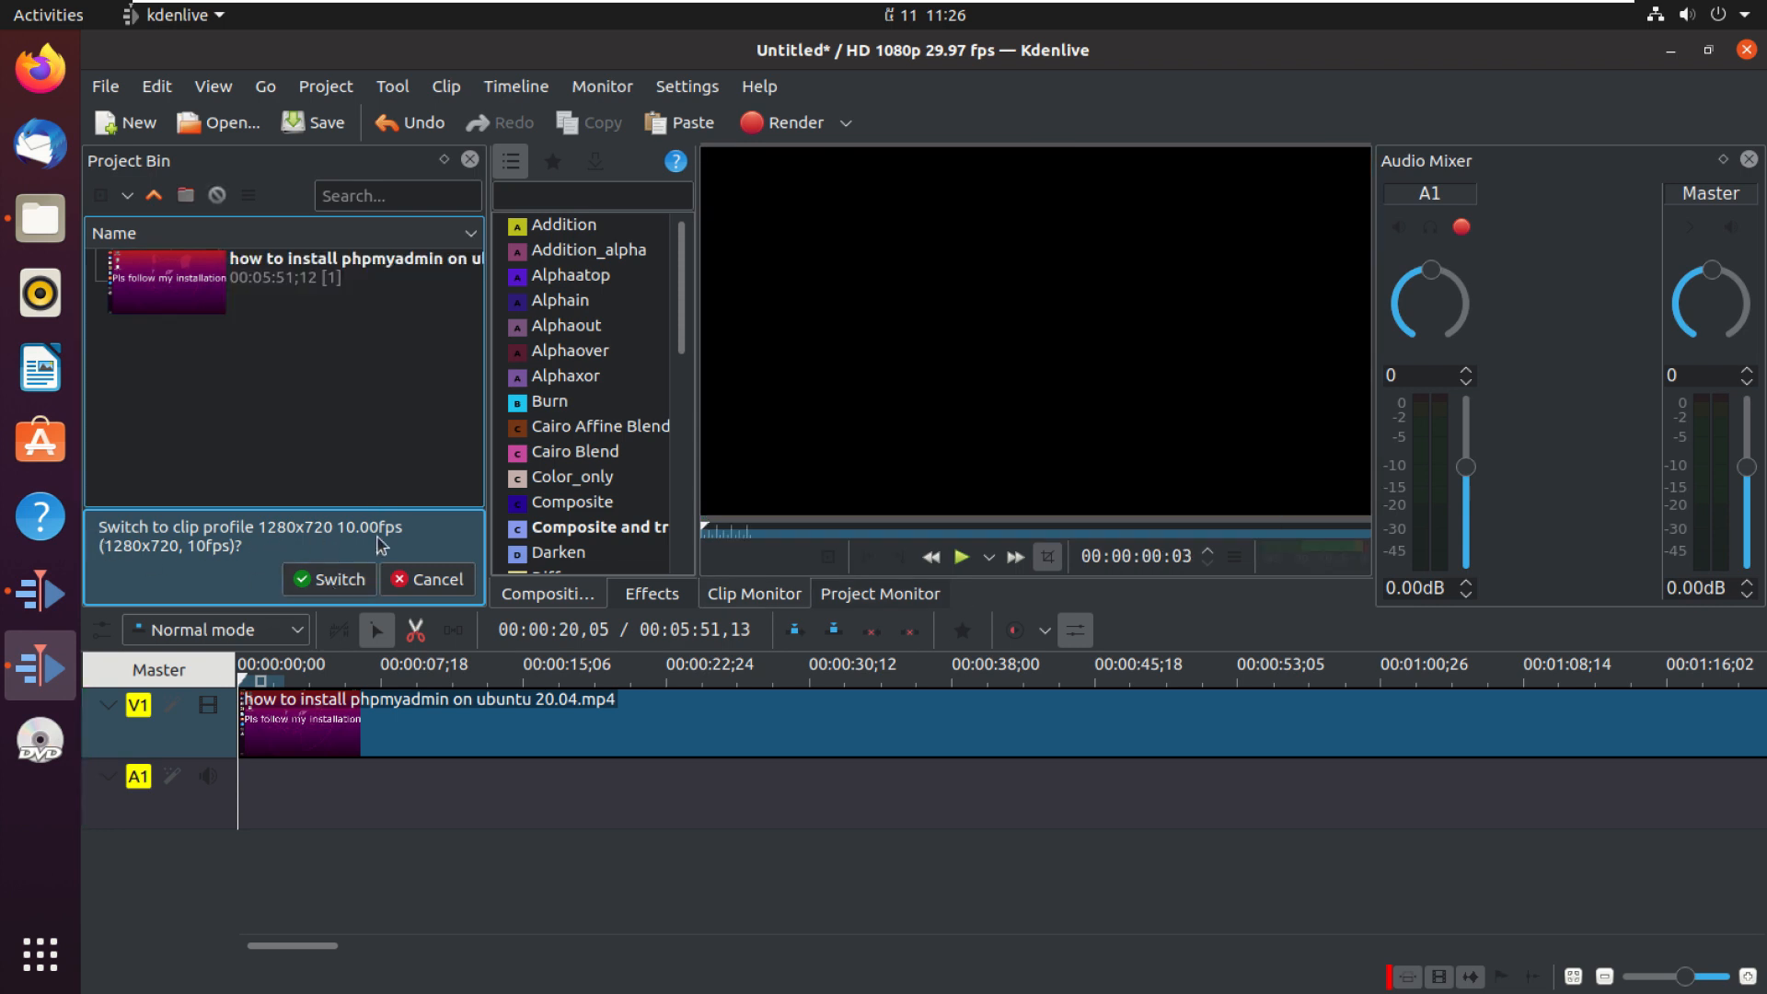
left_click(328, 579)
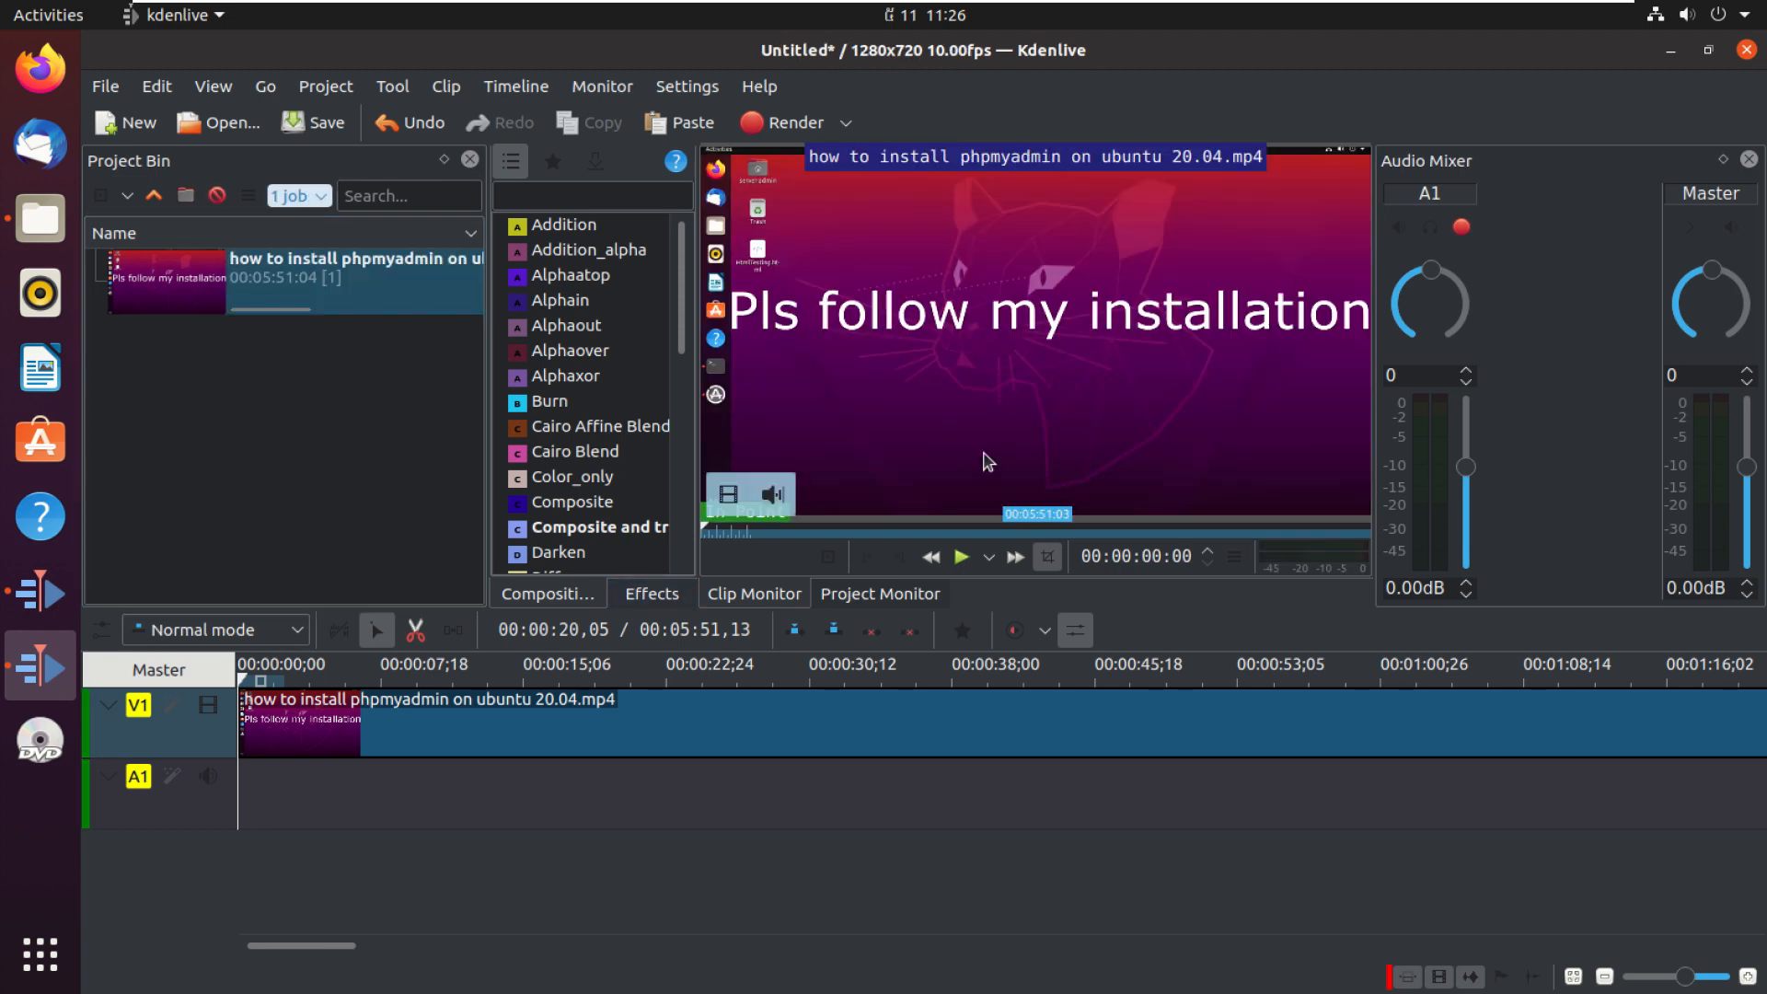
Step: Place the clip's audio only on track A1 at the start of the timeline
mouse_move(758, 515)
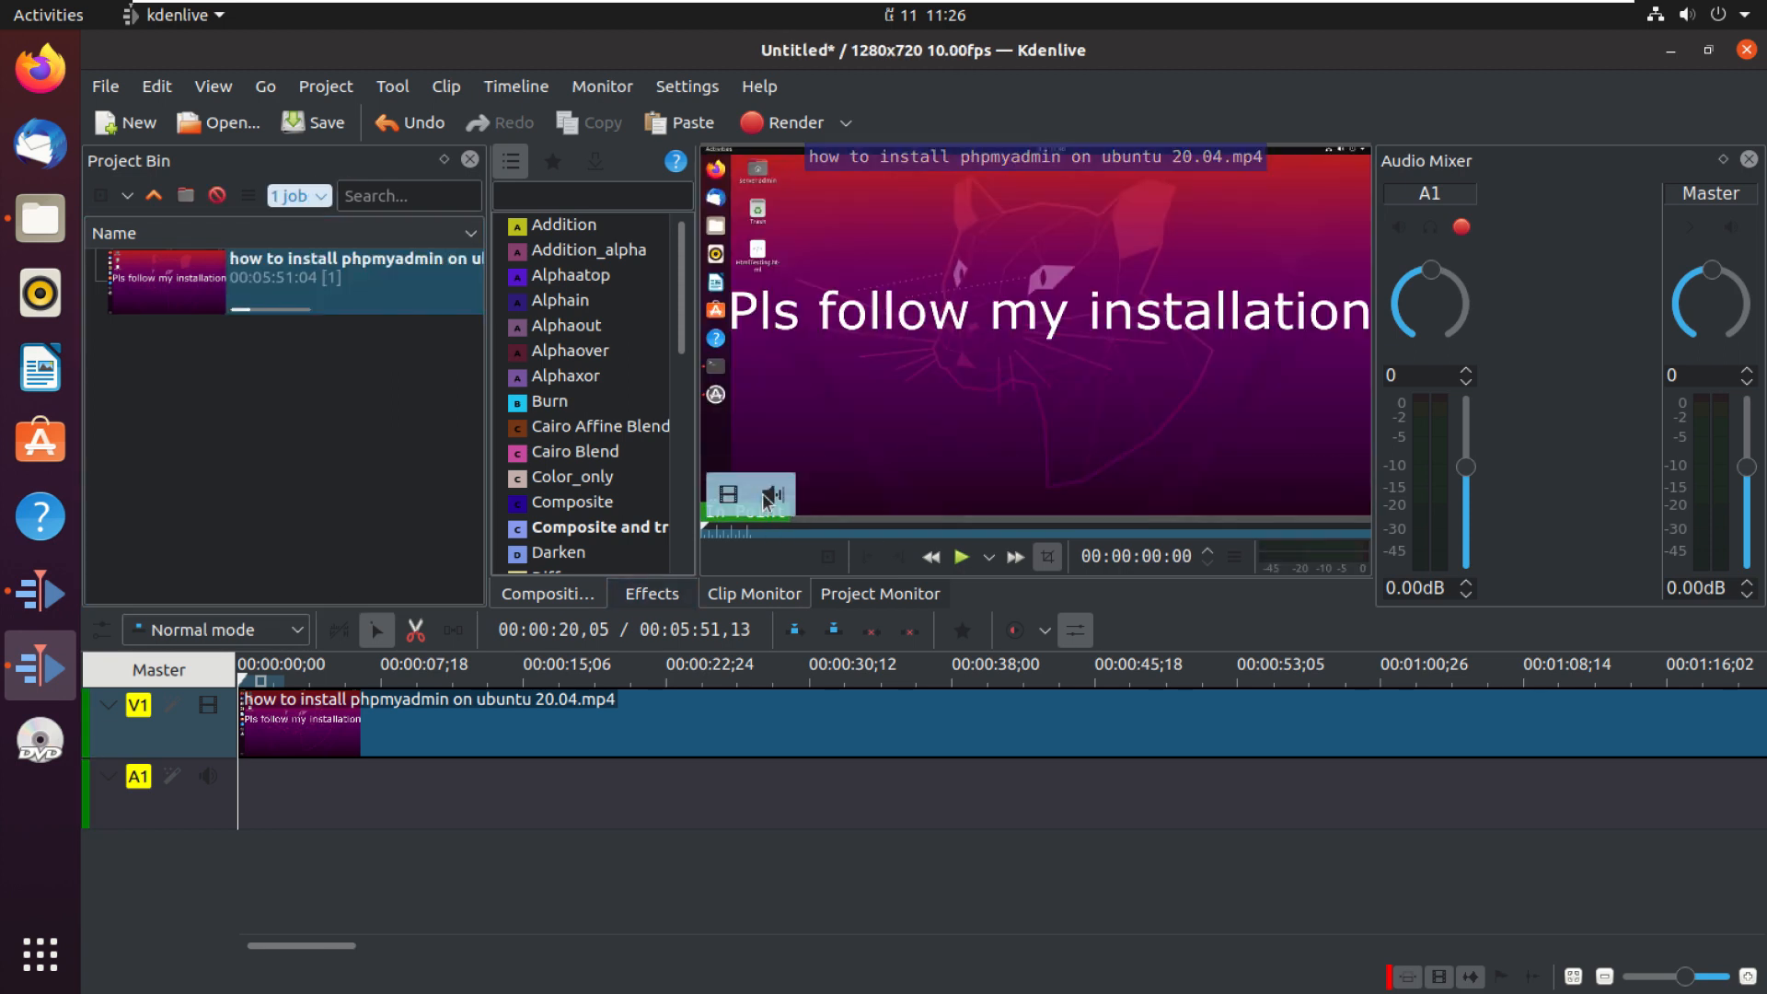
left_click_drag(772, 495, 702, 789)
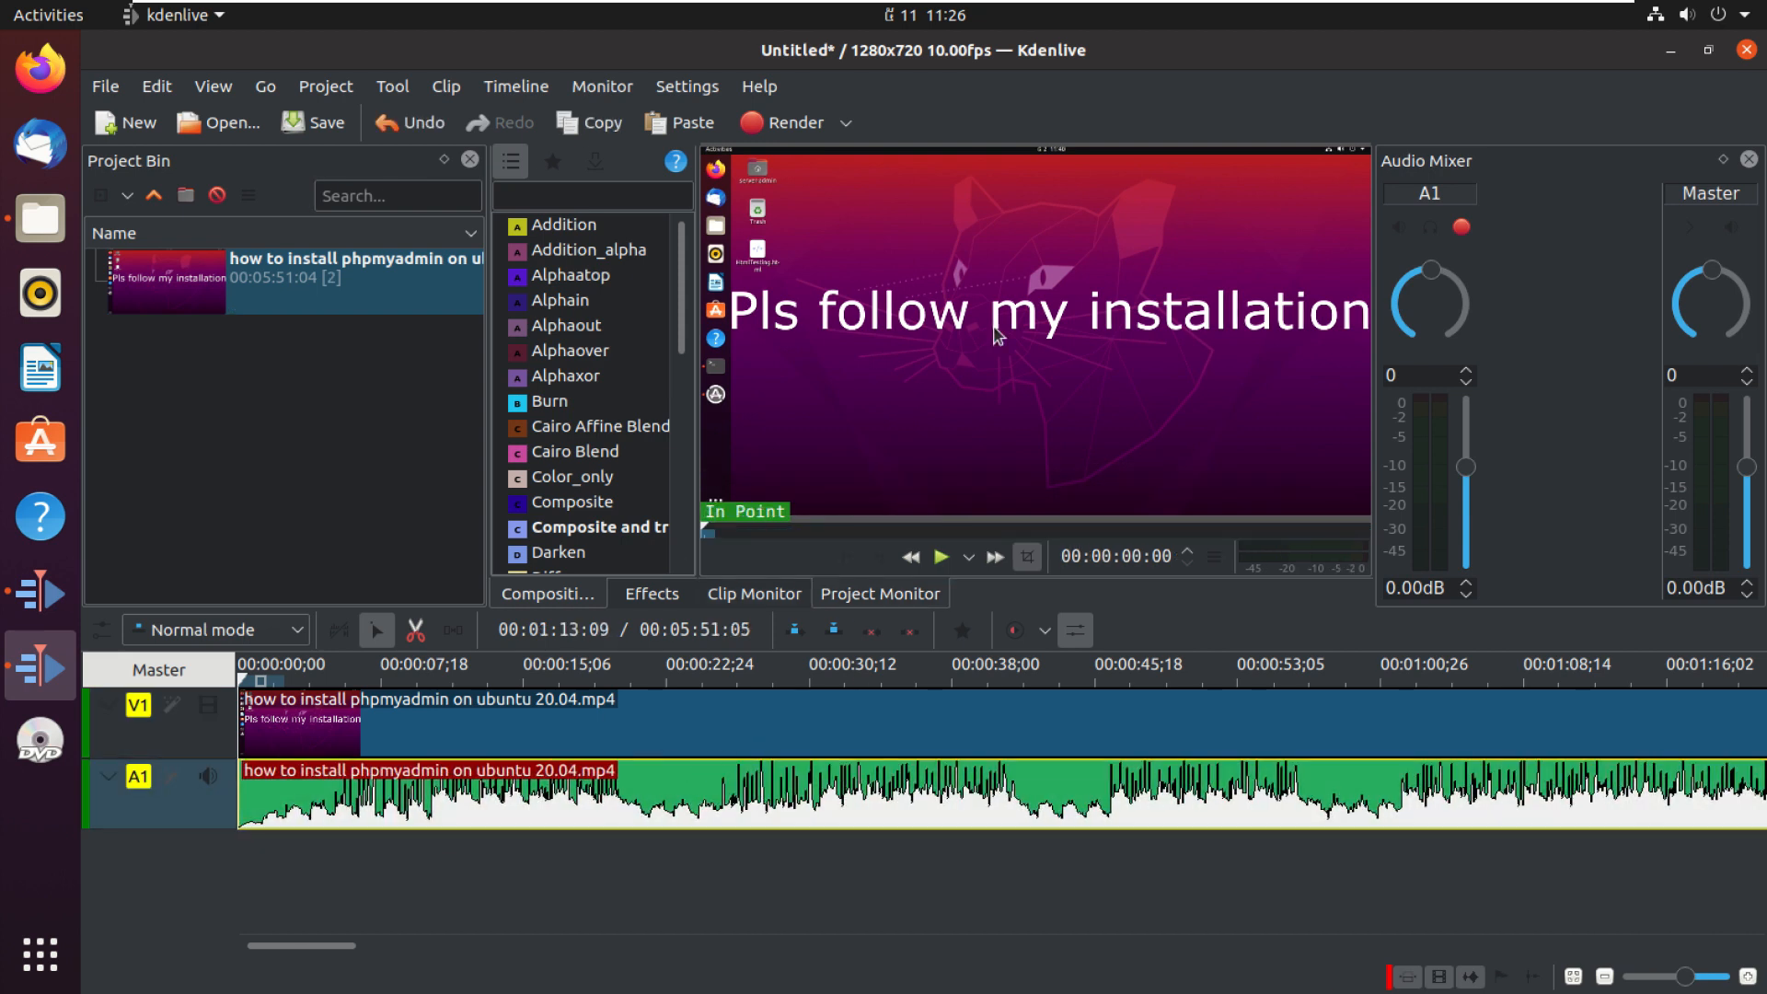
Step: Import the videoplayback file from the Downloads folder into the project bin
left_click(1708, 51)
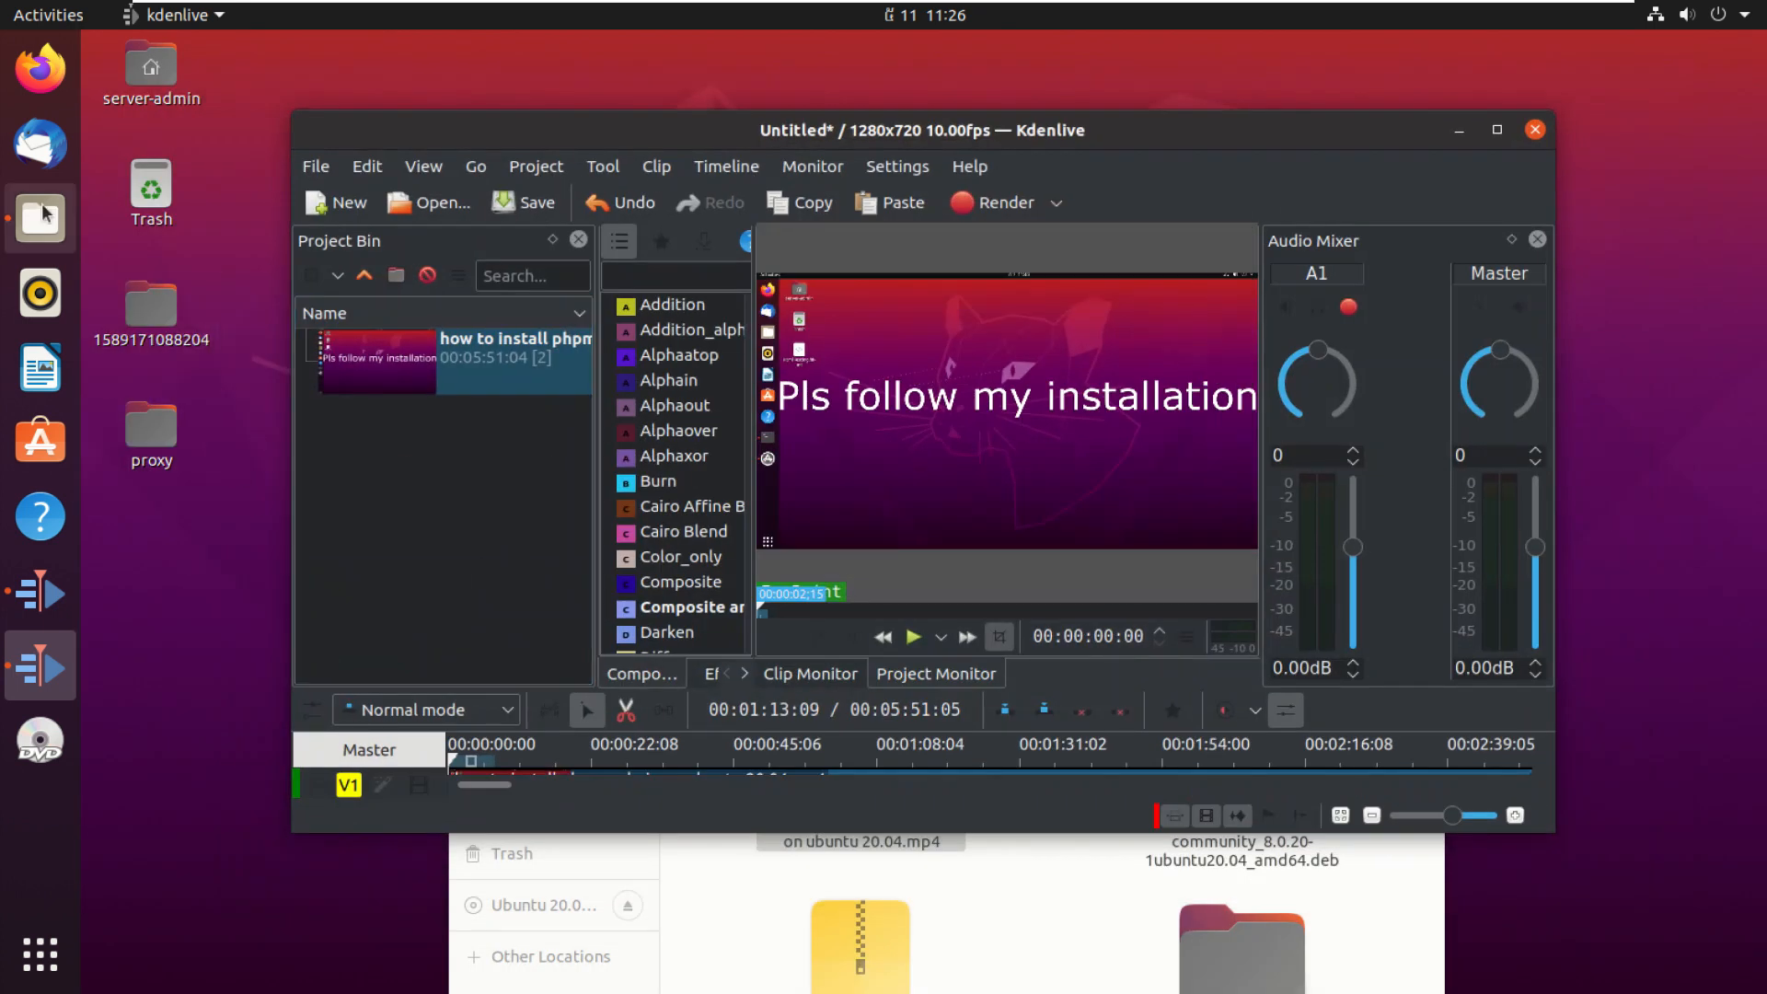
left_click(41, 218)
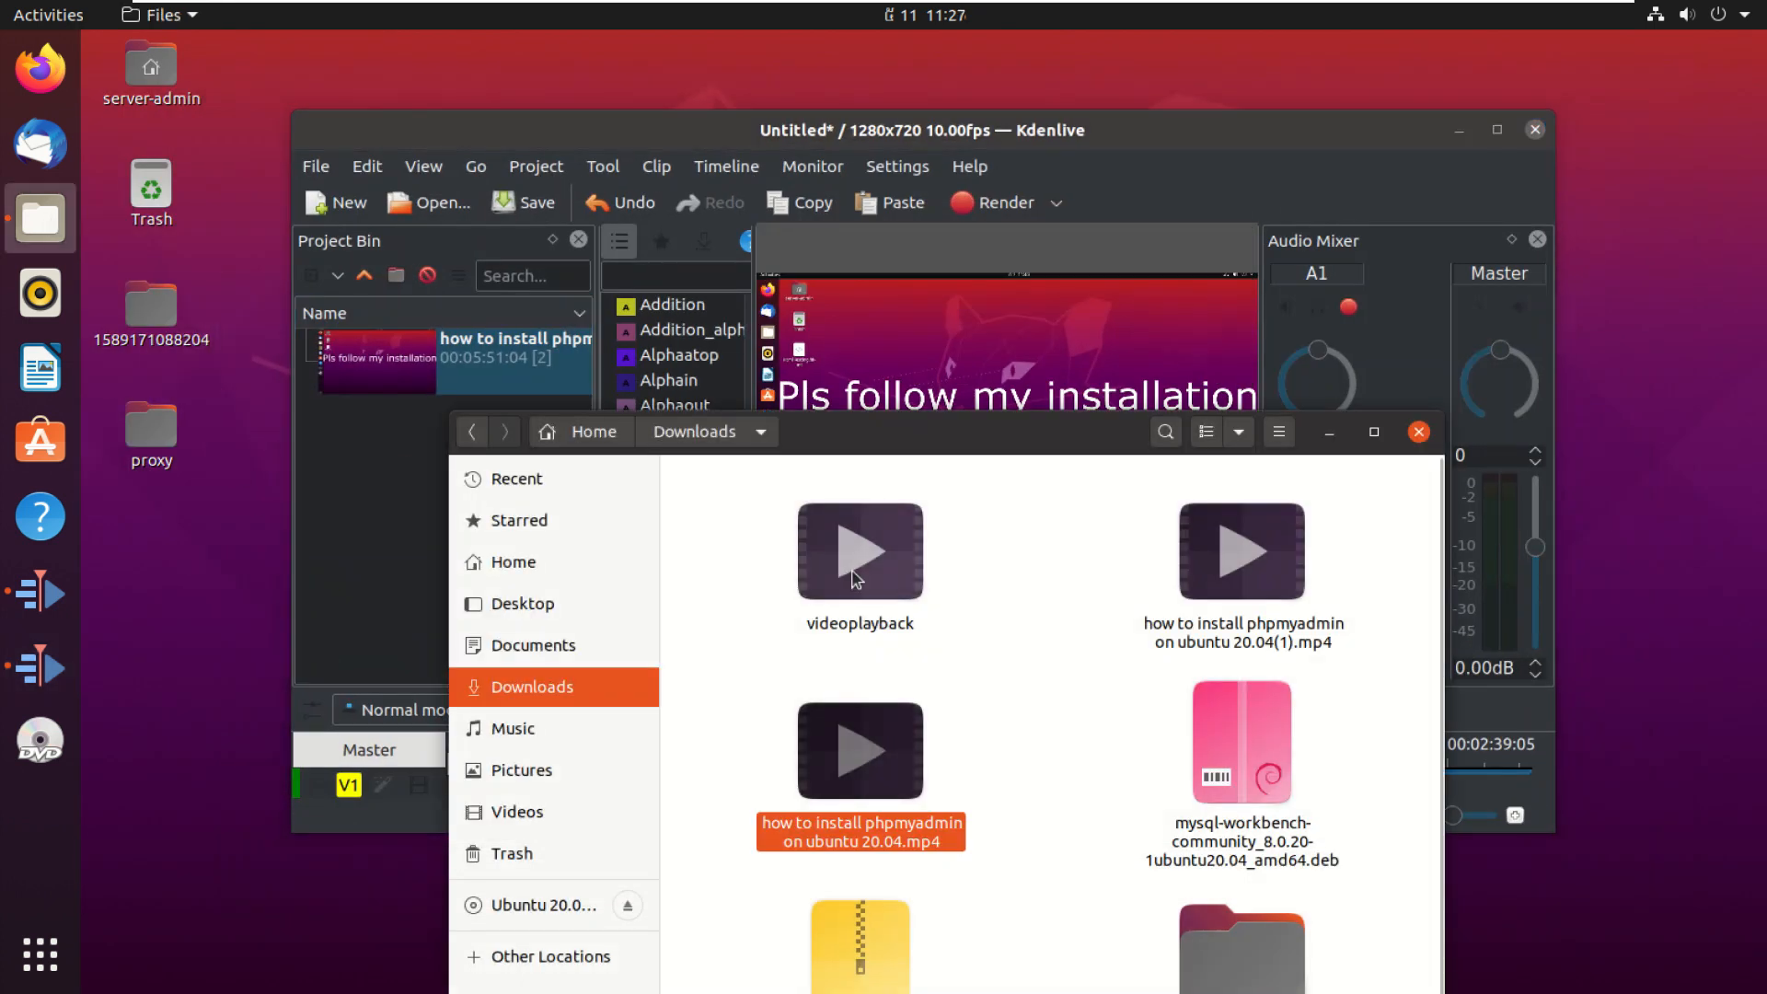
left_click(859, 556)
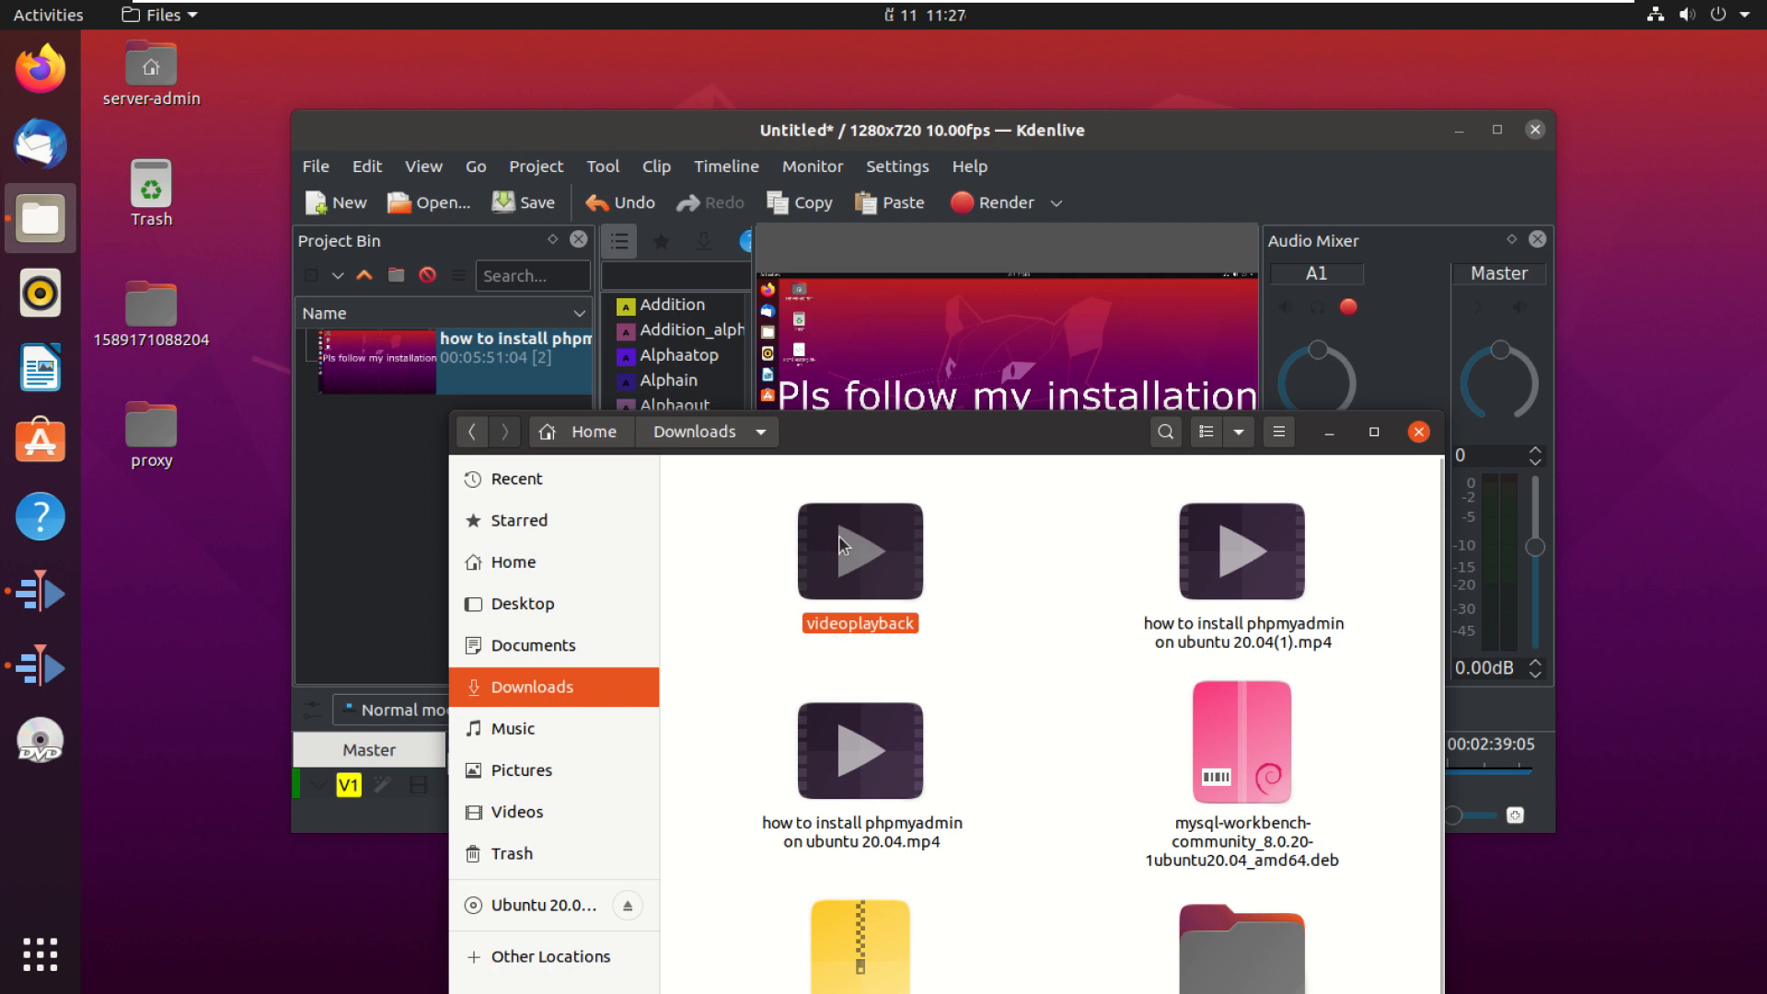
left_click_drag(841, 546, 368, 441)
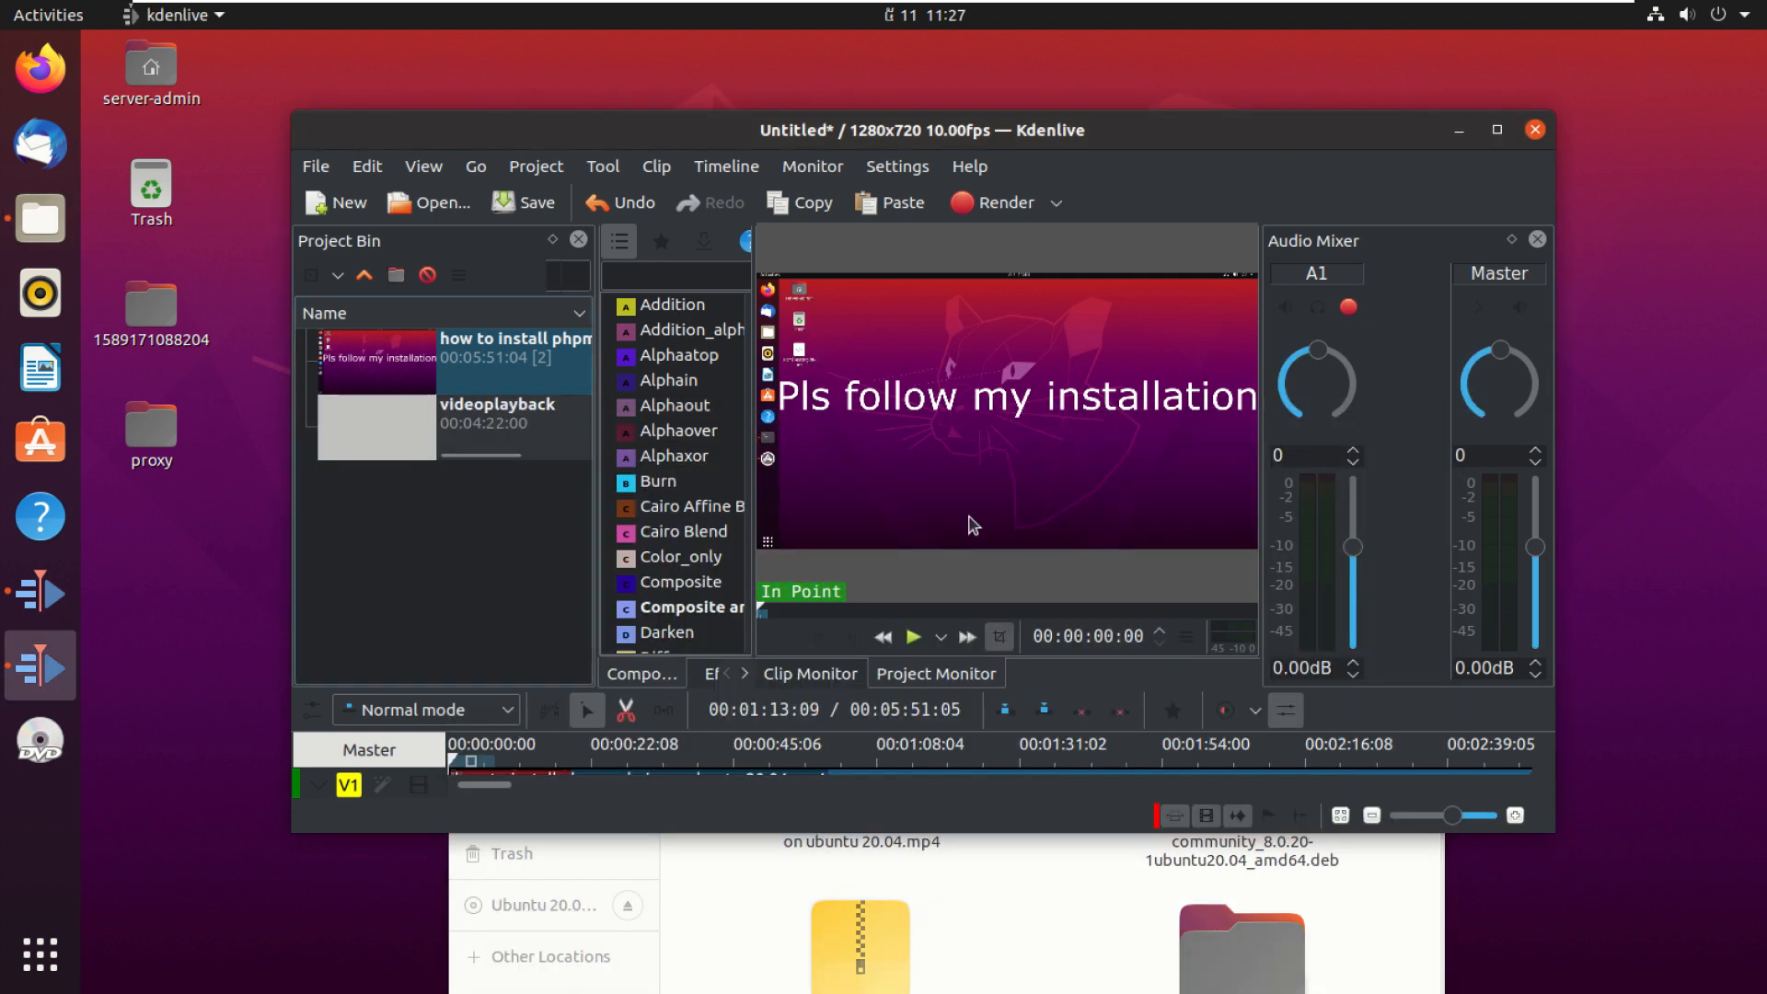
left_click(1498, 133)
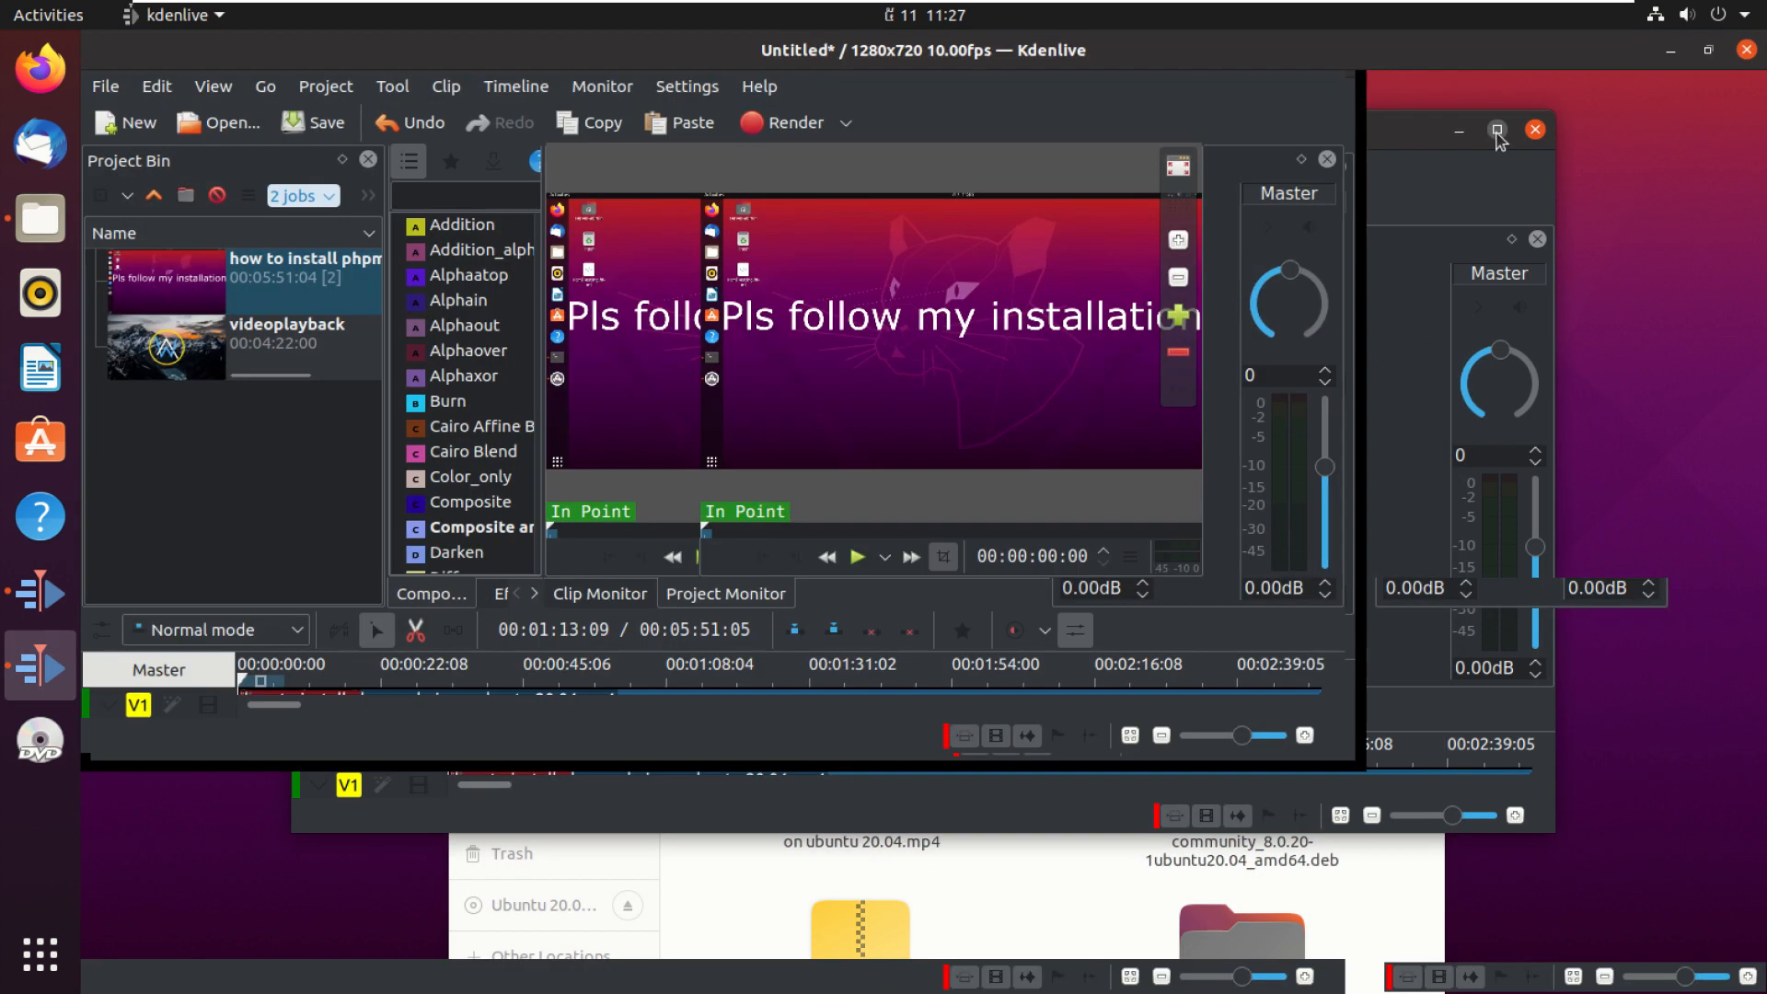
Step: Insert a new audio track named A2 under track A1
left_click(173, 362)
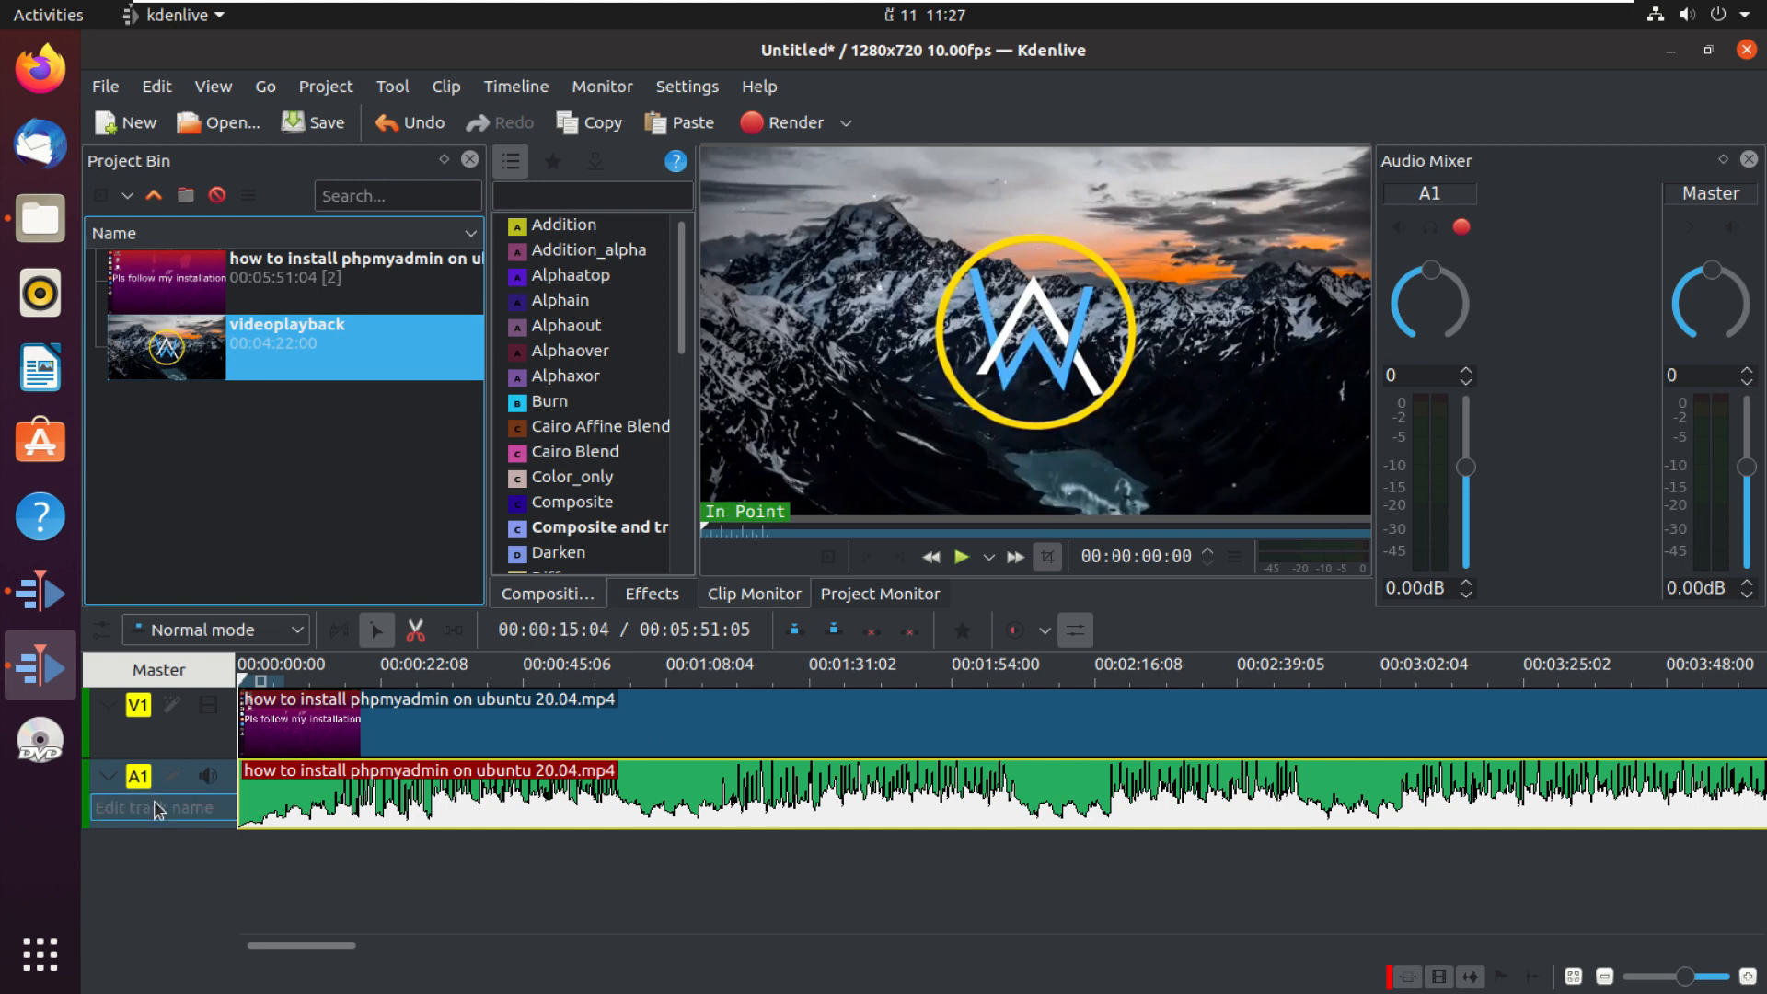
left_click(155, 810)
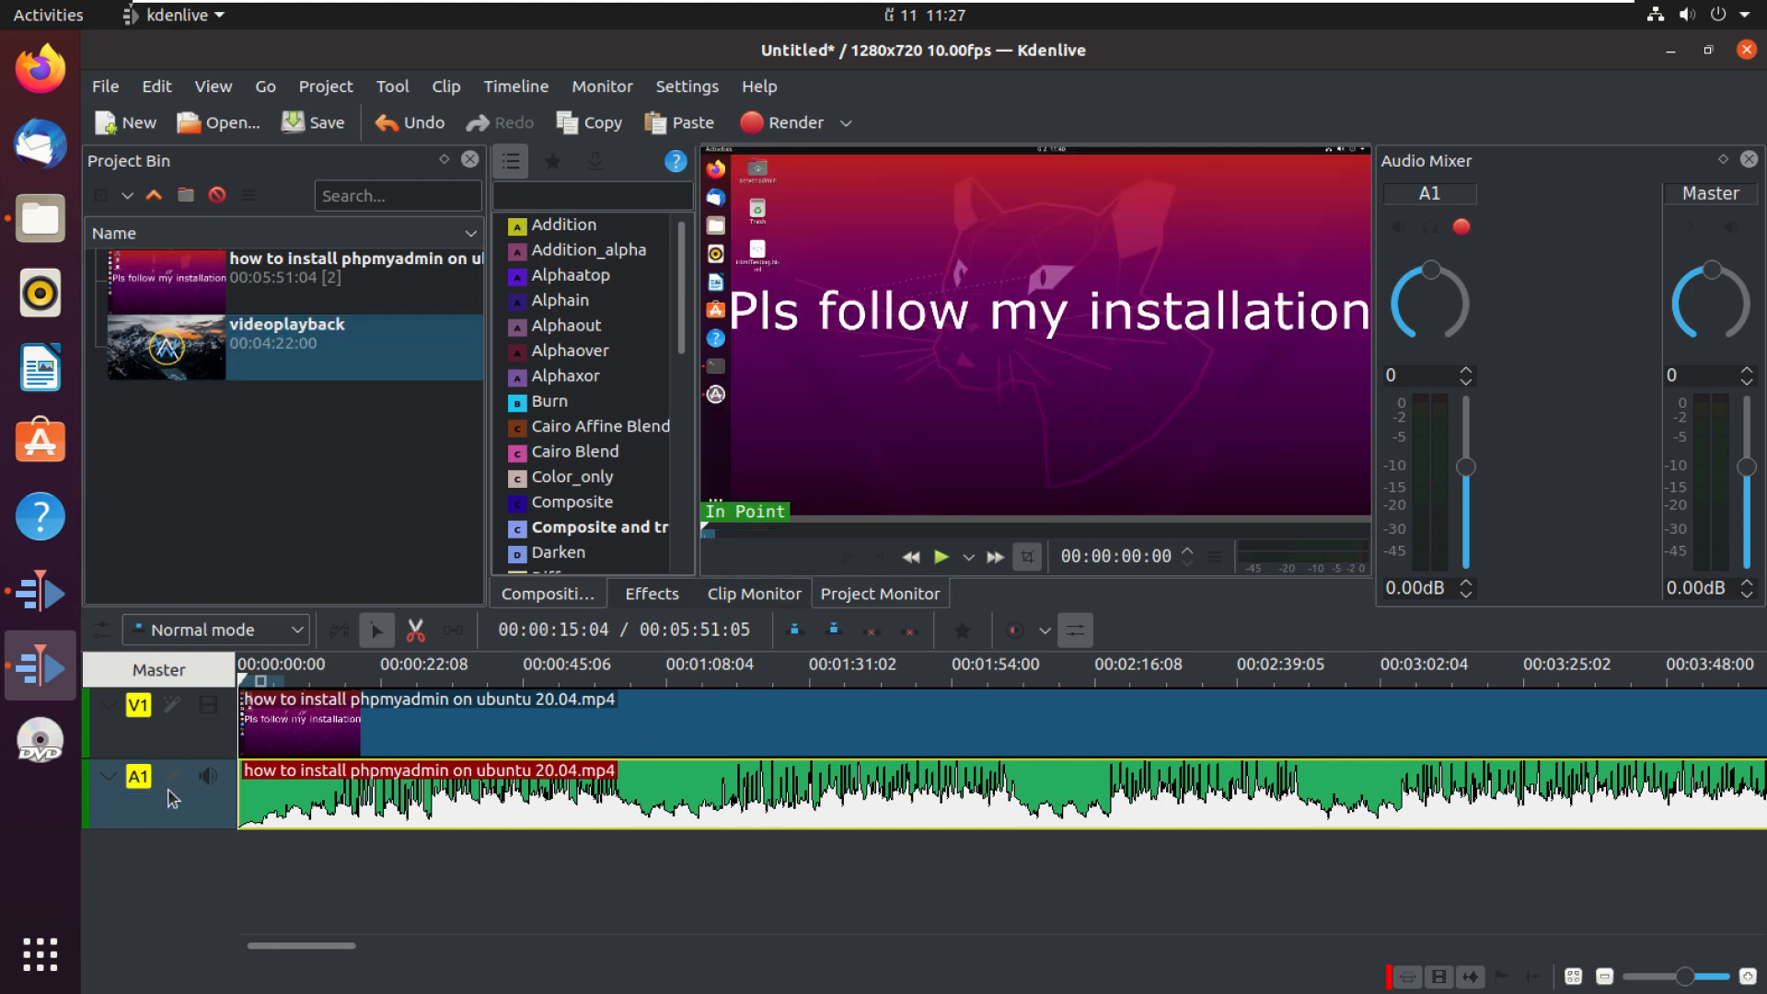
right_click(168, 794)
left_click(264, 810)
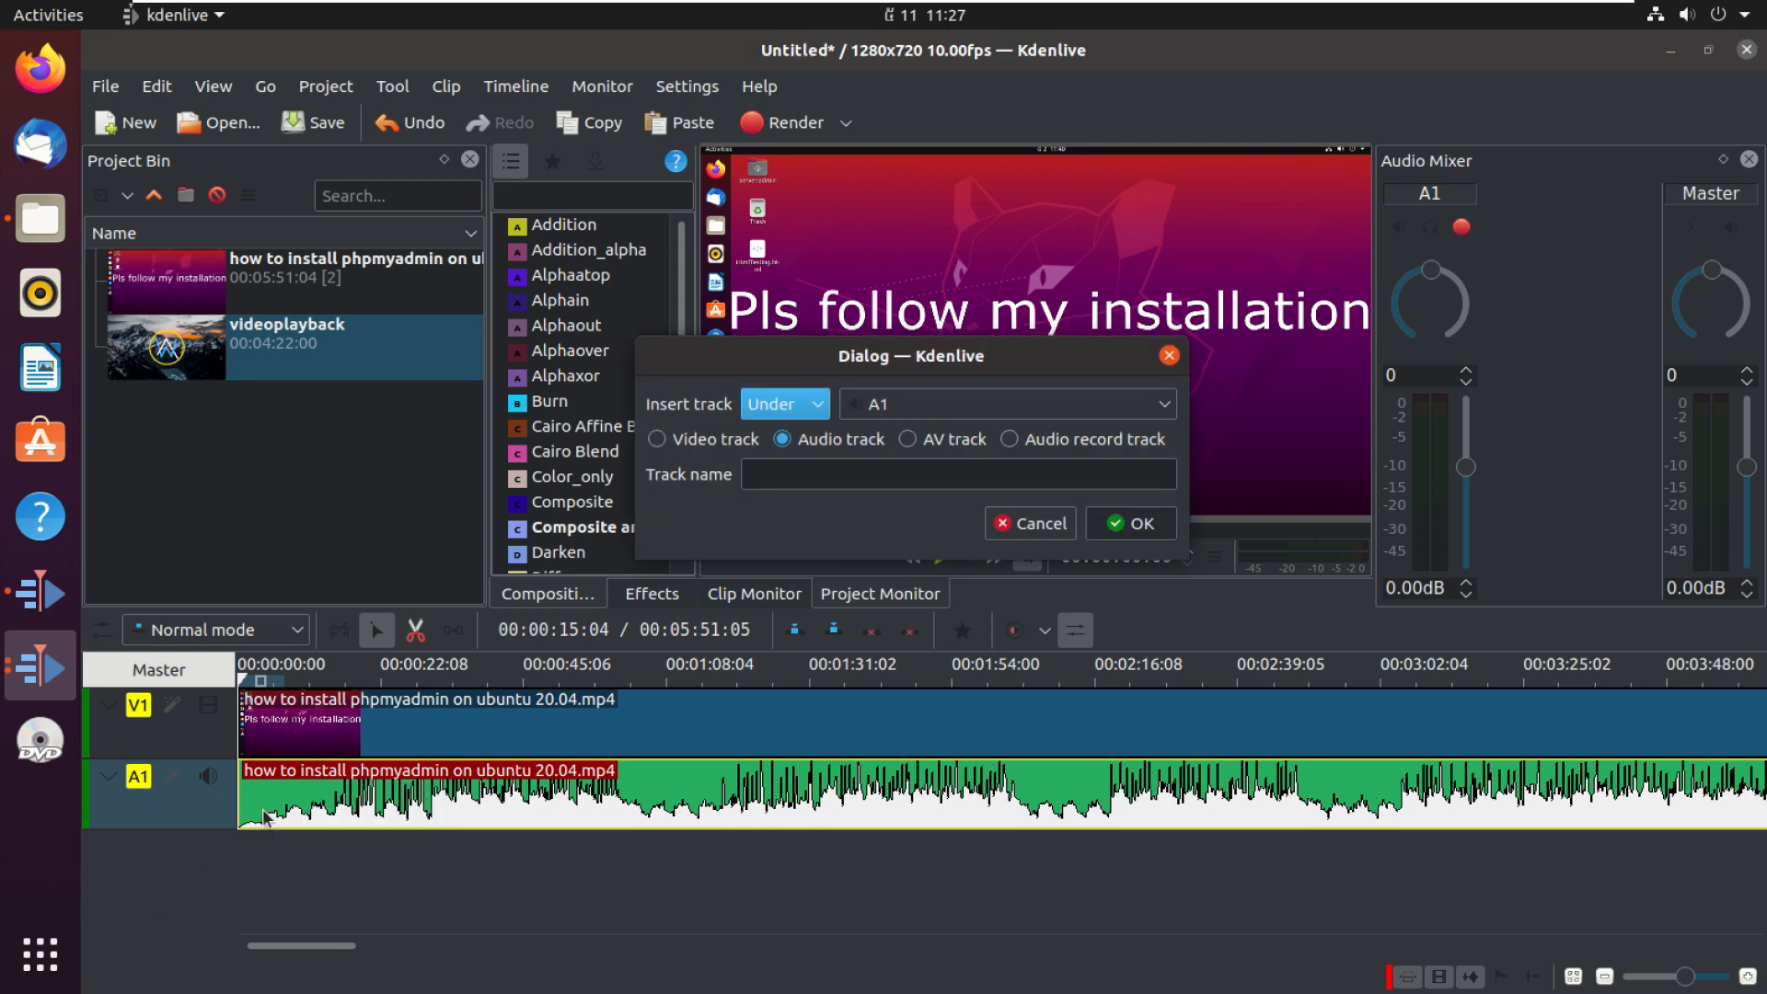
left_click(917, 404)
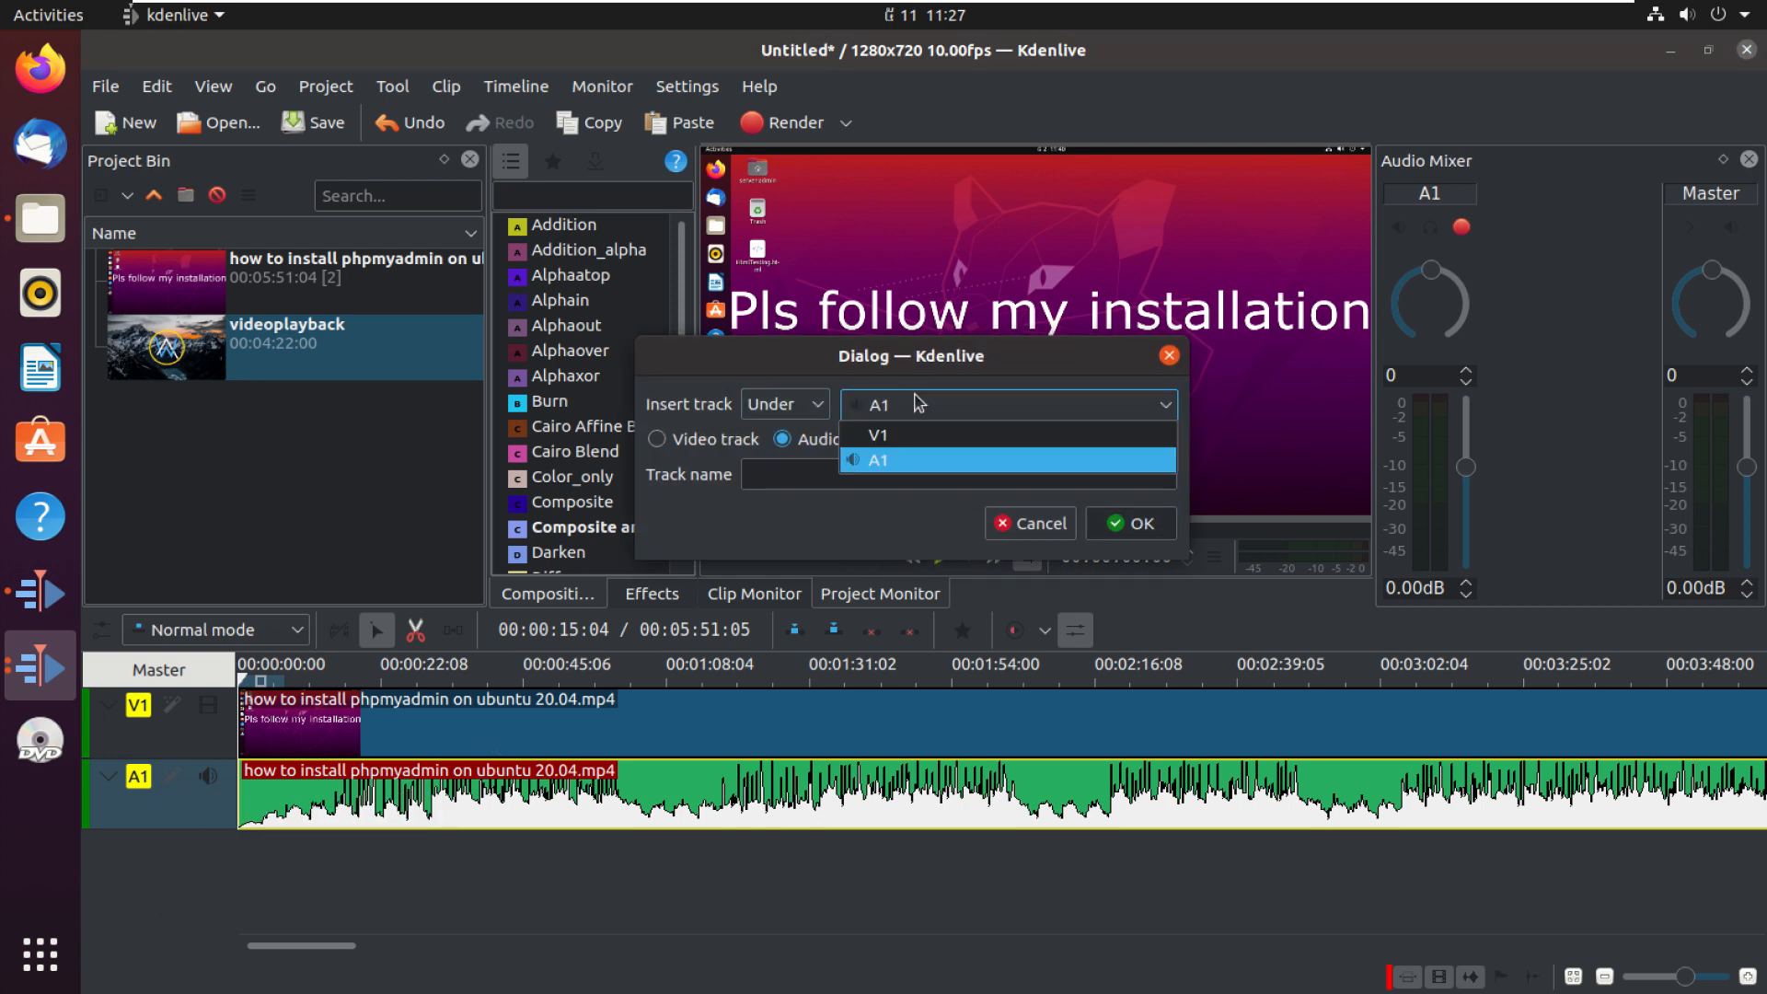
left_click(907, 410)
left_click(907, 407)
left_click(880, 459)
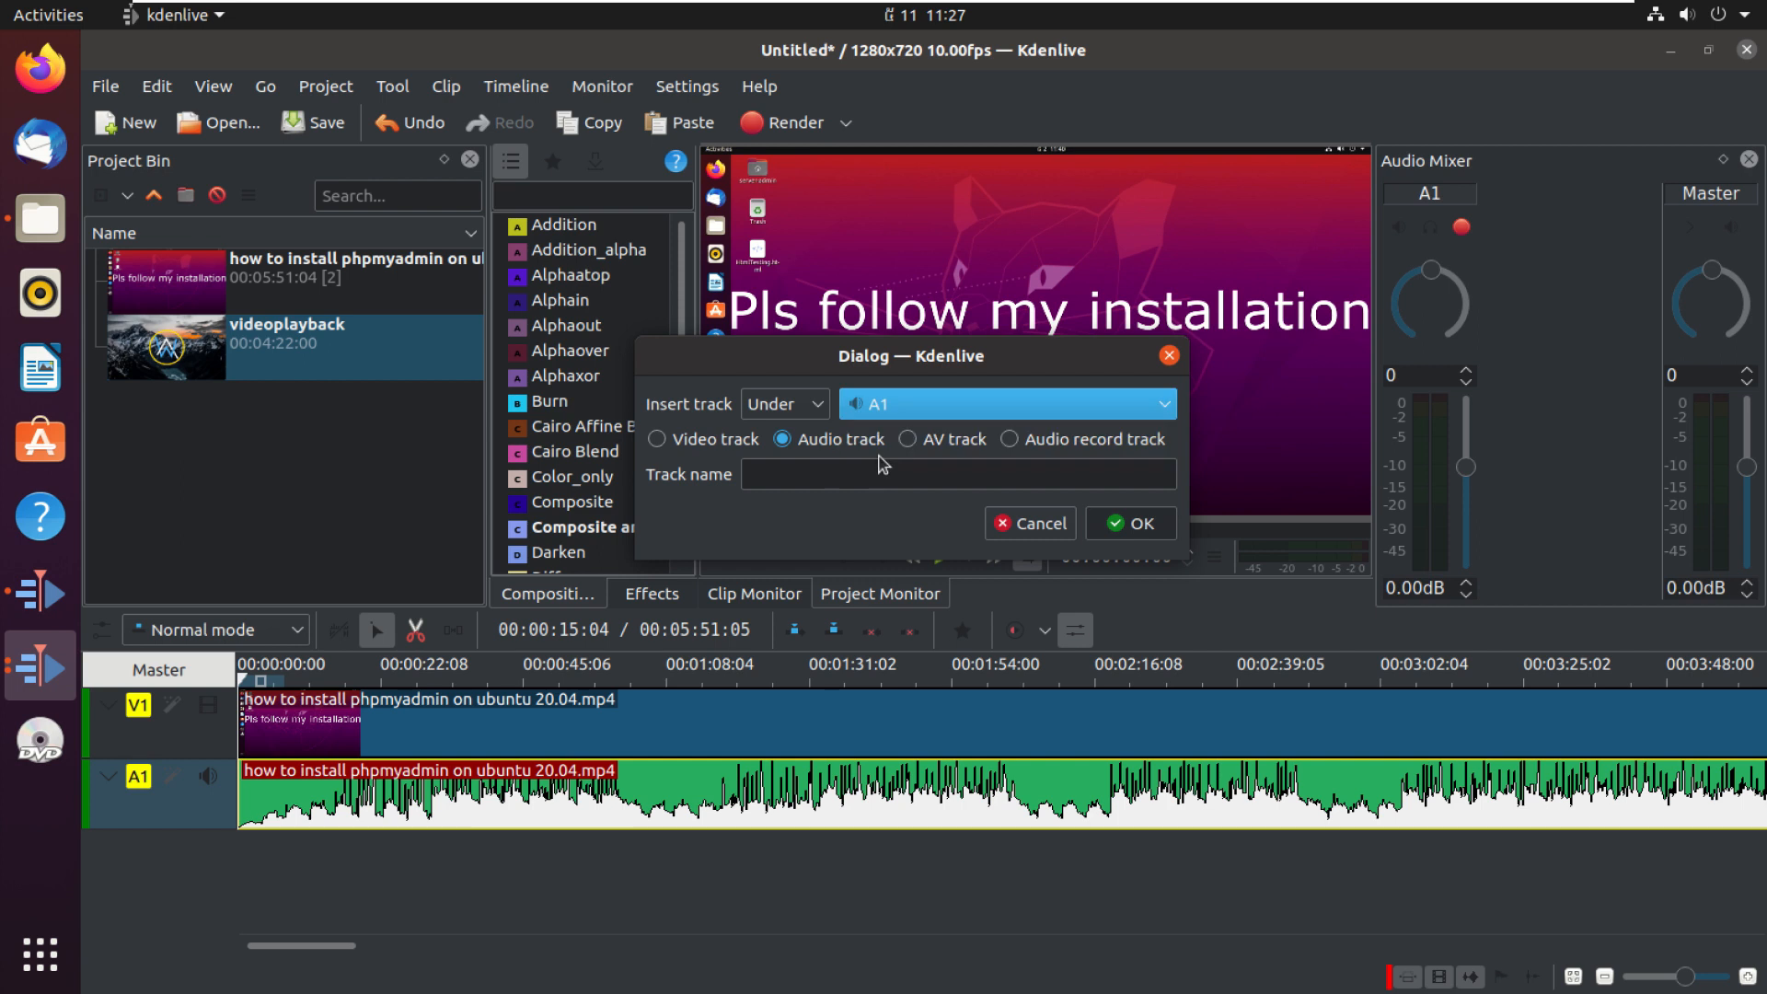
left_click(898, 407)
left_click(898, 407)
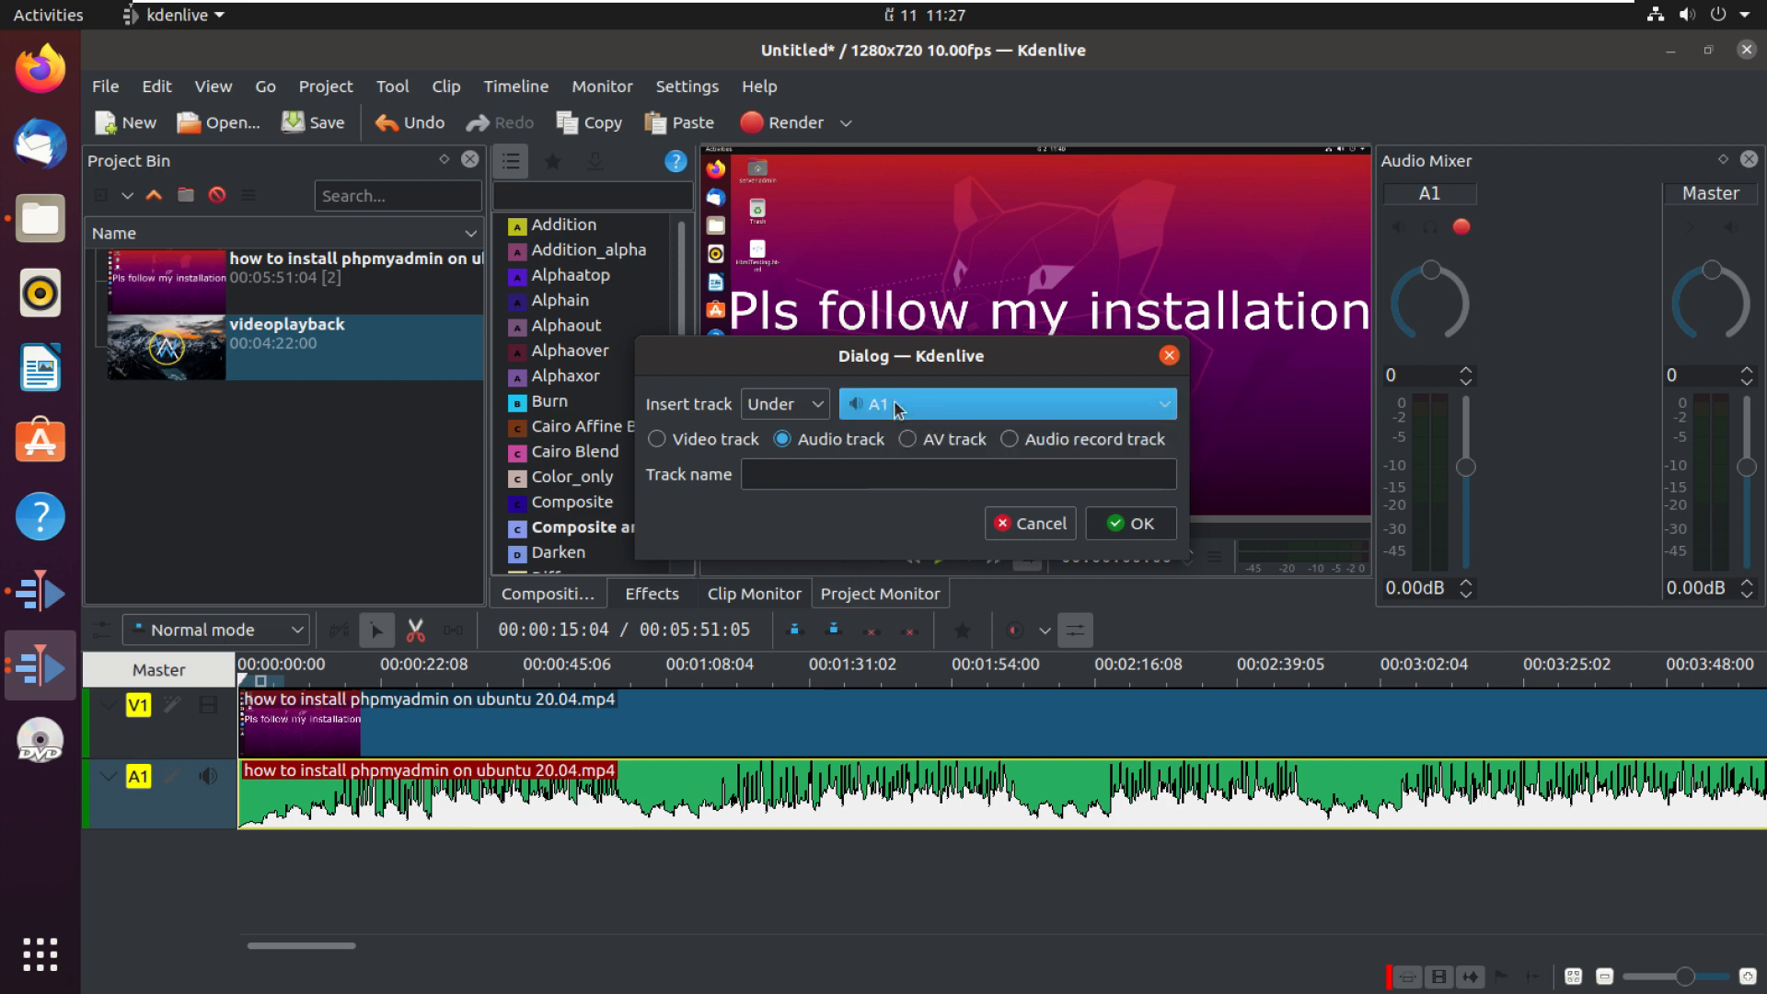
left_click(810, 409)
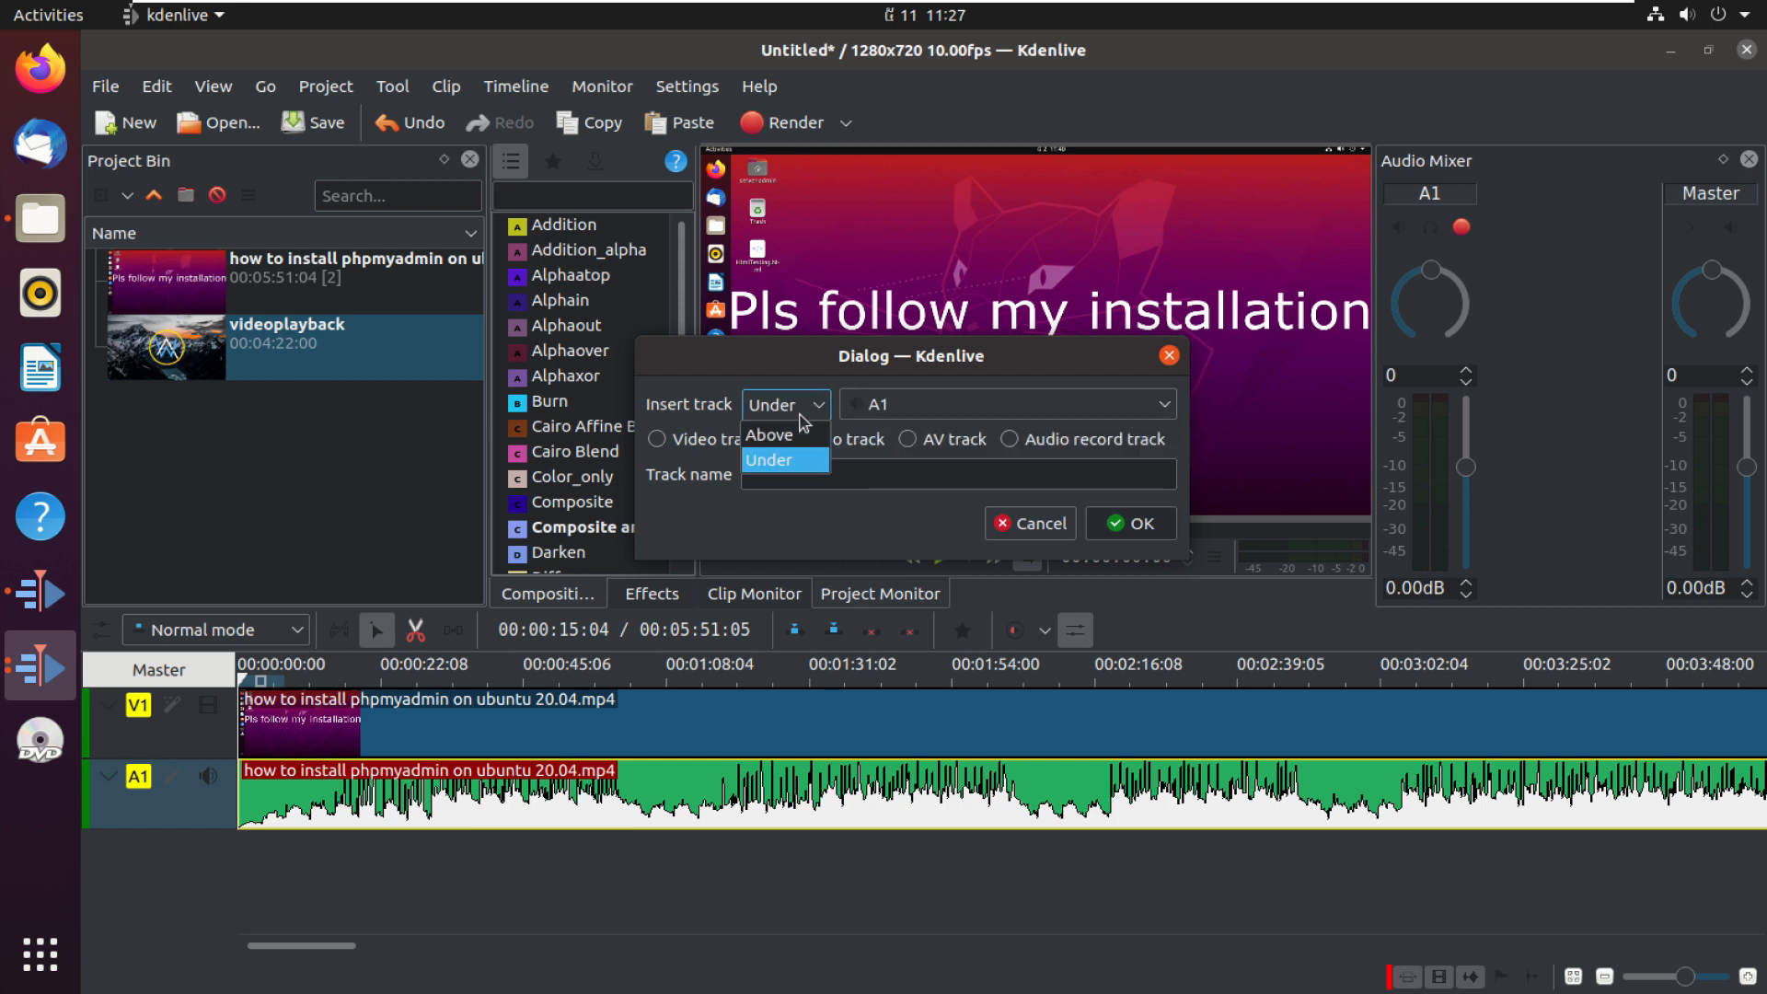
left_click(822, 409)
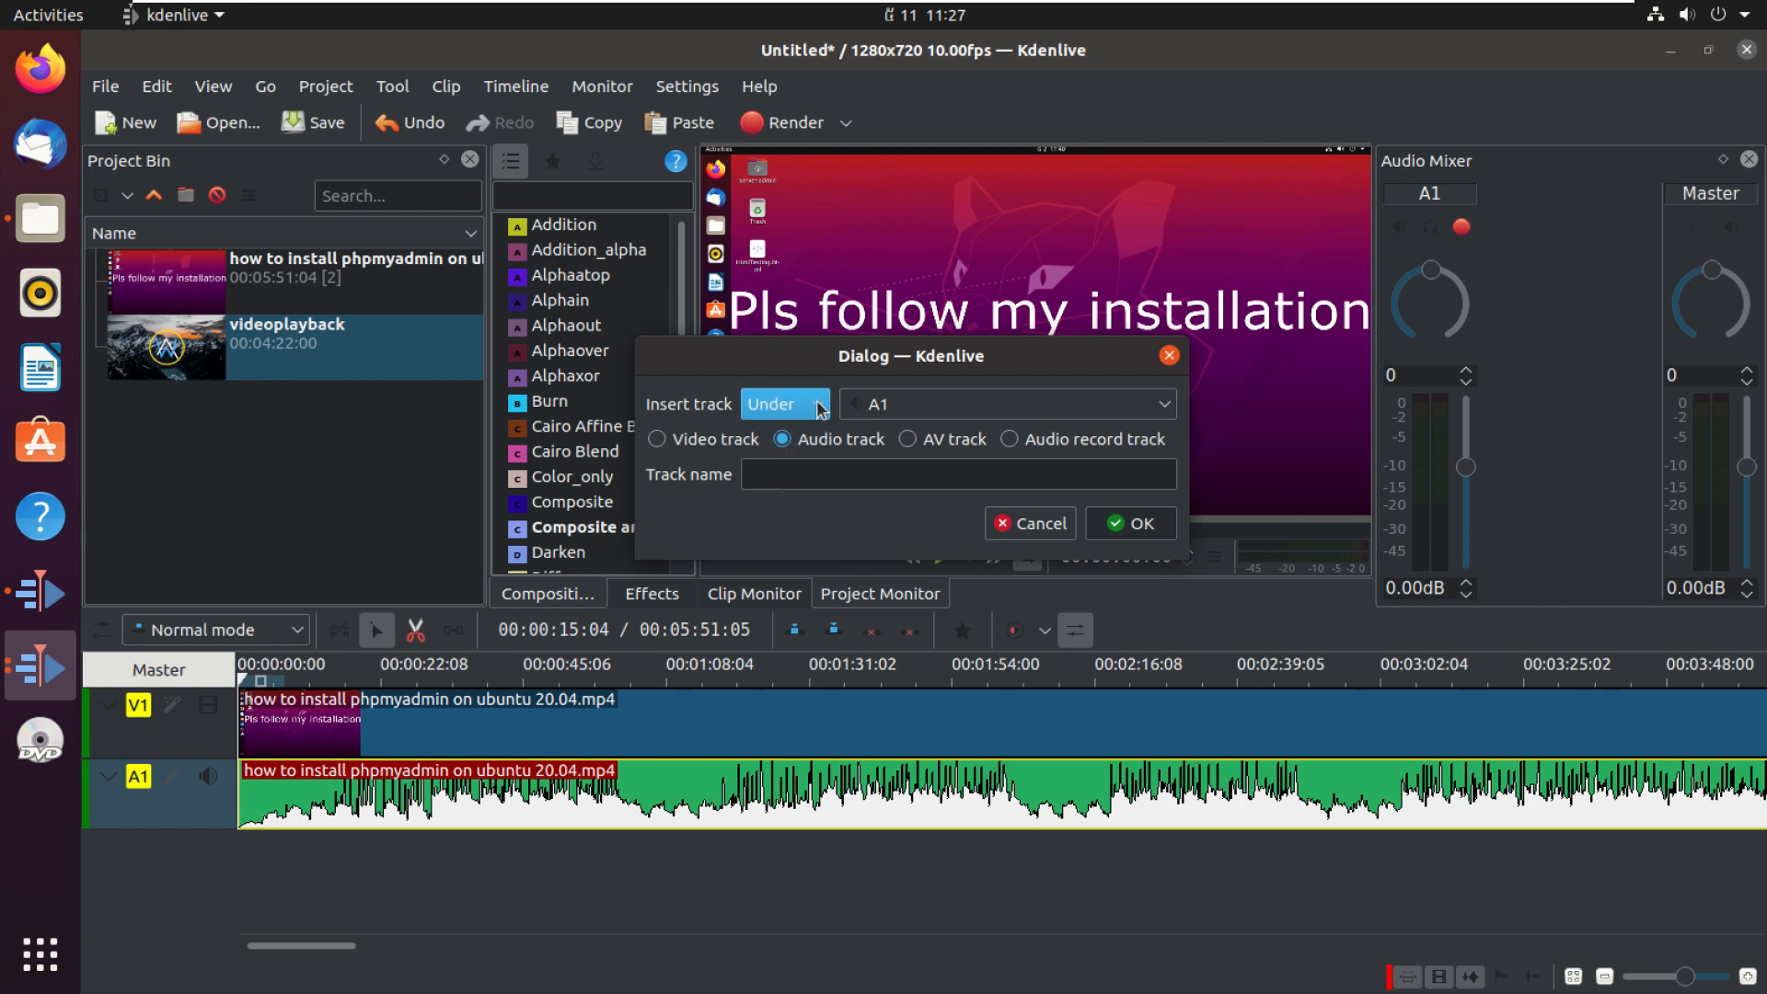
left_click(813, 450)
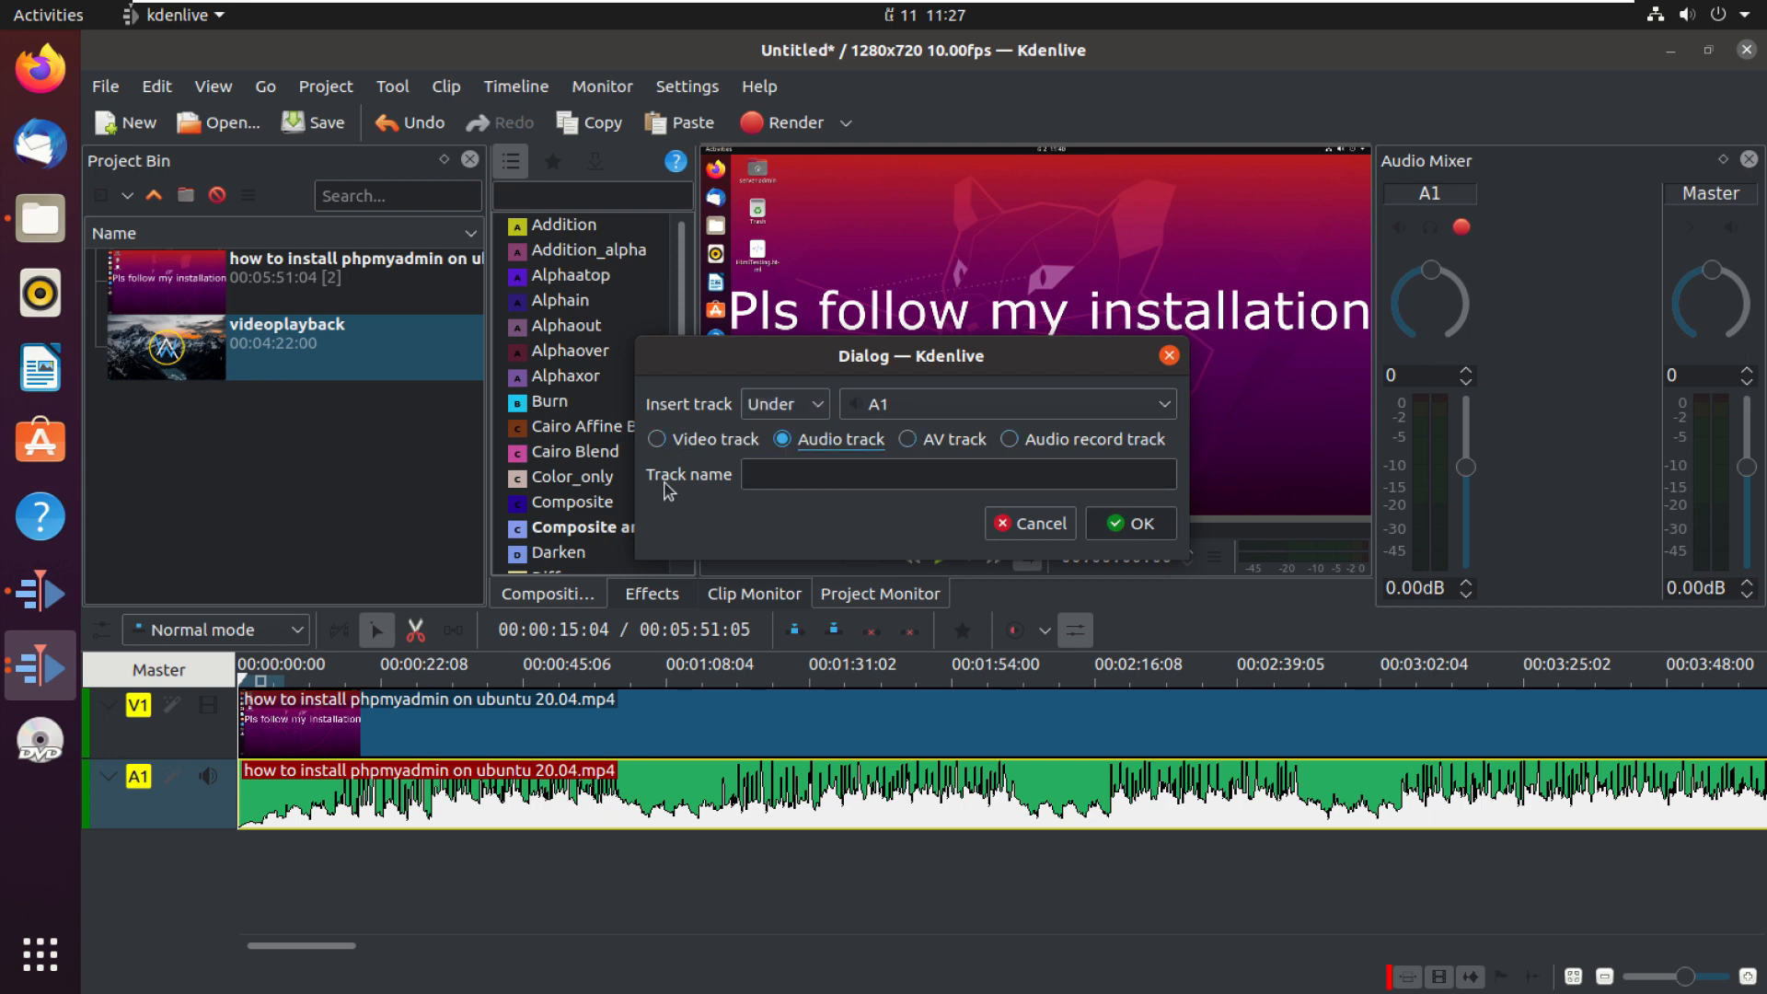
left_click(773, 473)
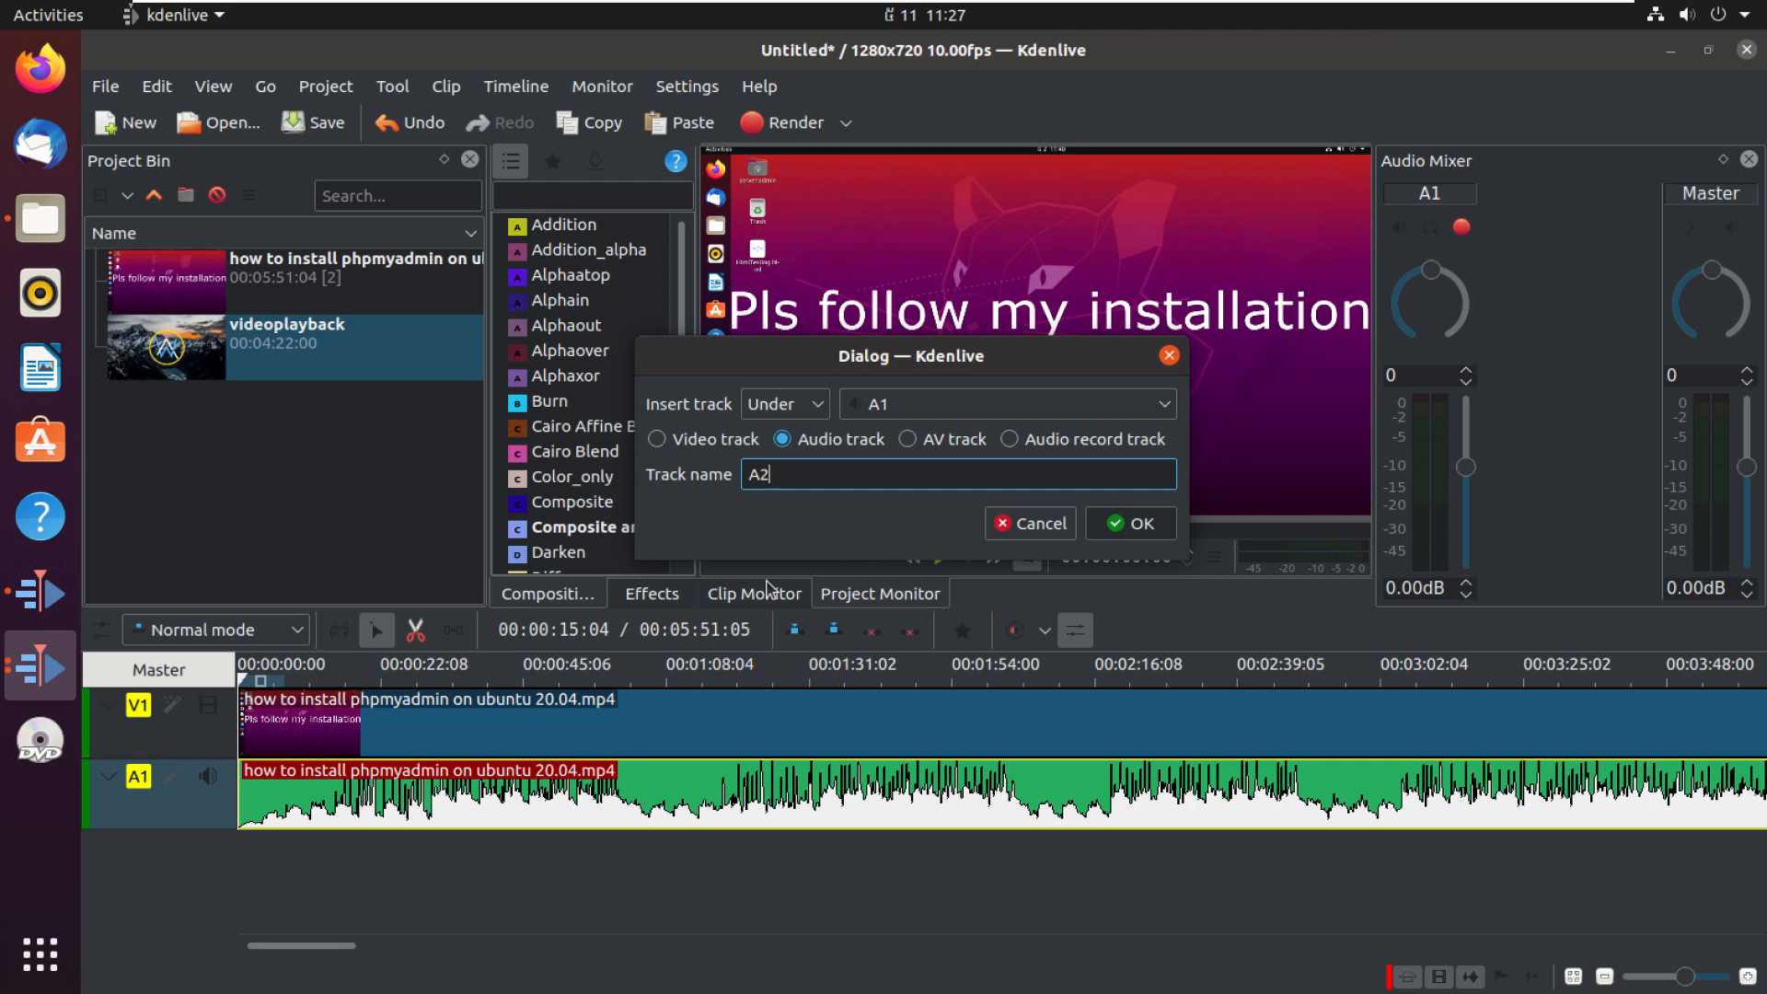
left_click(1142, 524)
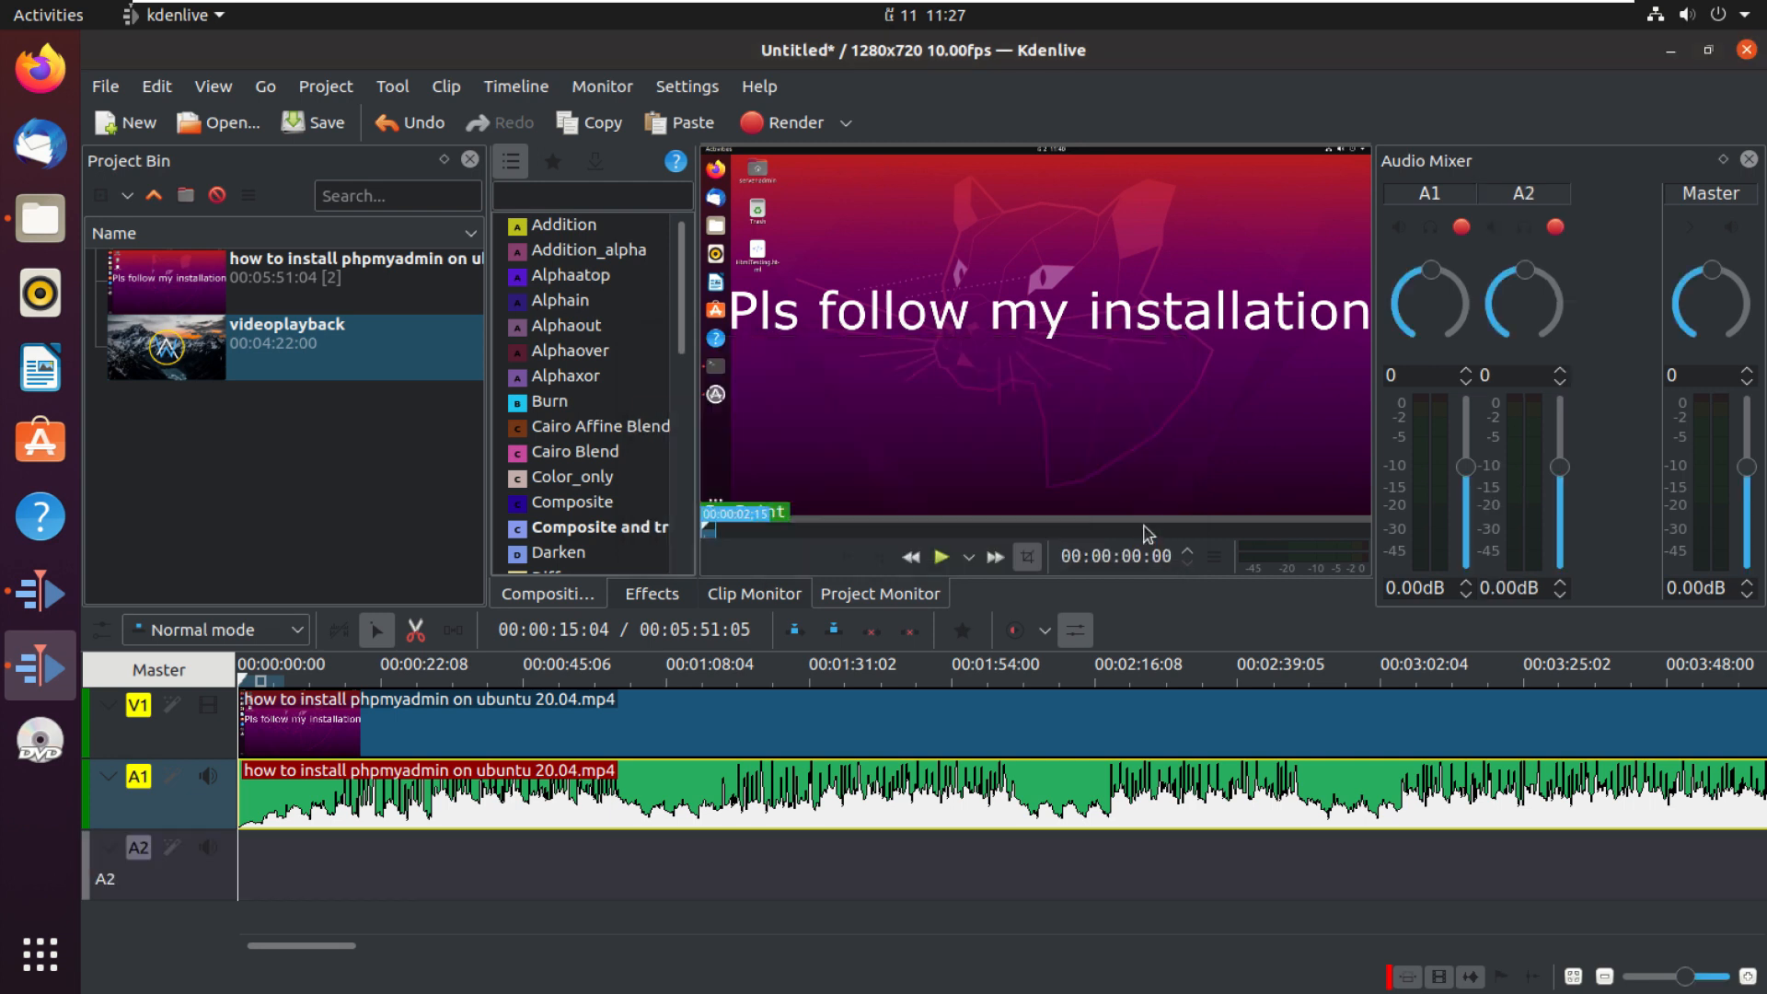
Step: Place videoplayback's audio on track A2 at the start of the timeline and mute track A2
left_click(308, 863)
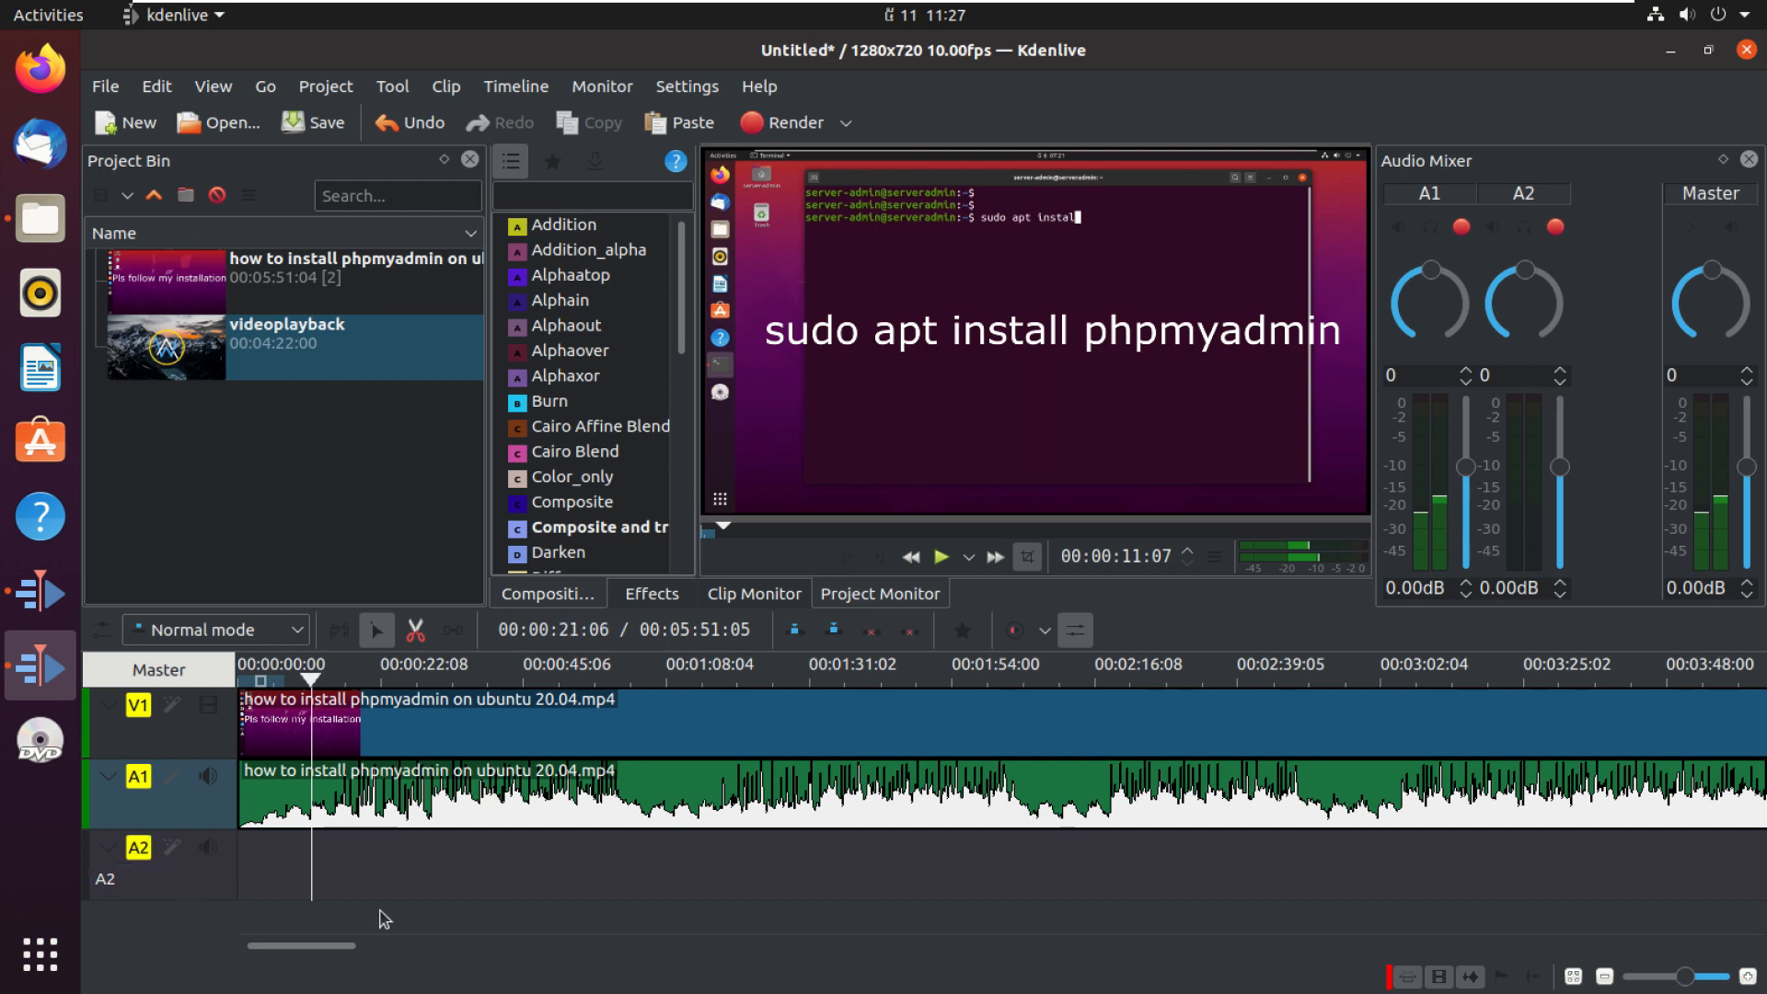
left_click(258, 323)
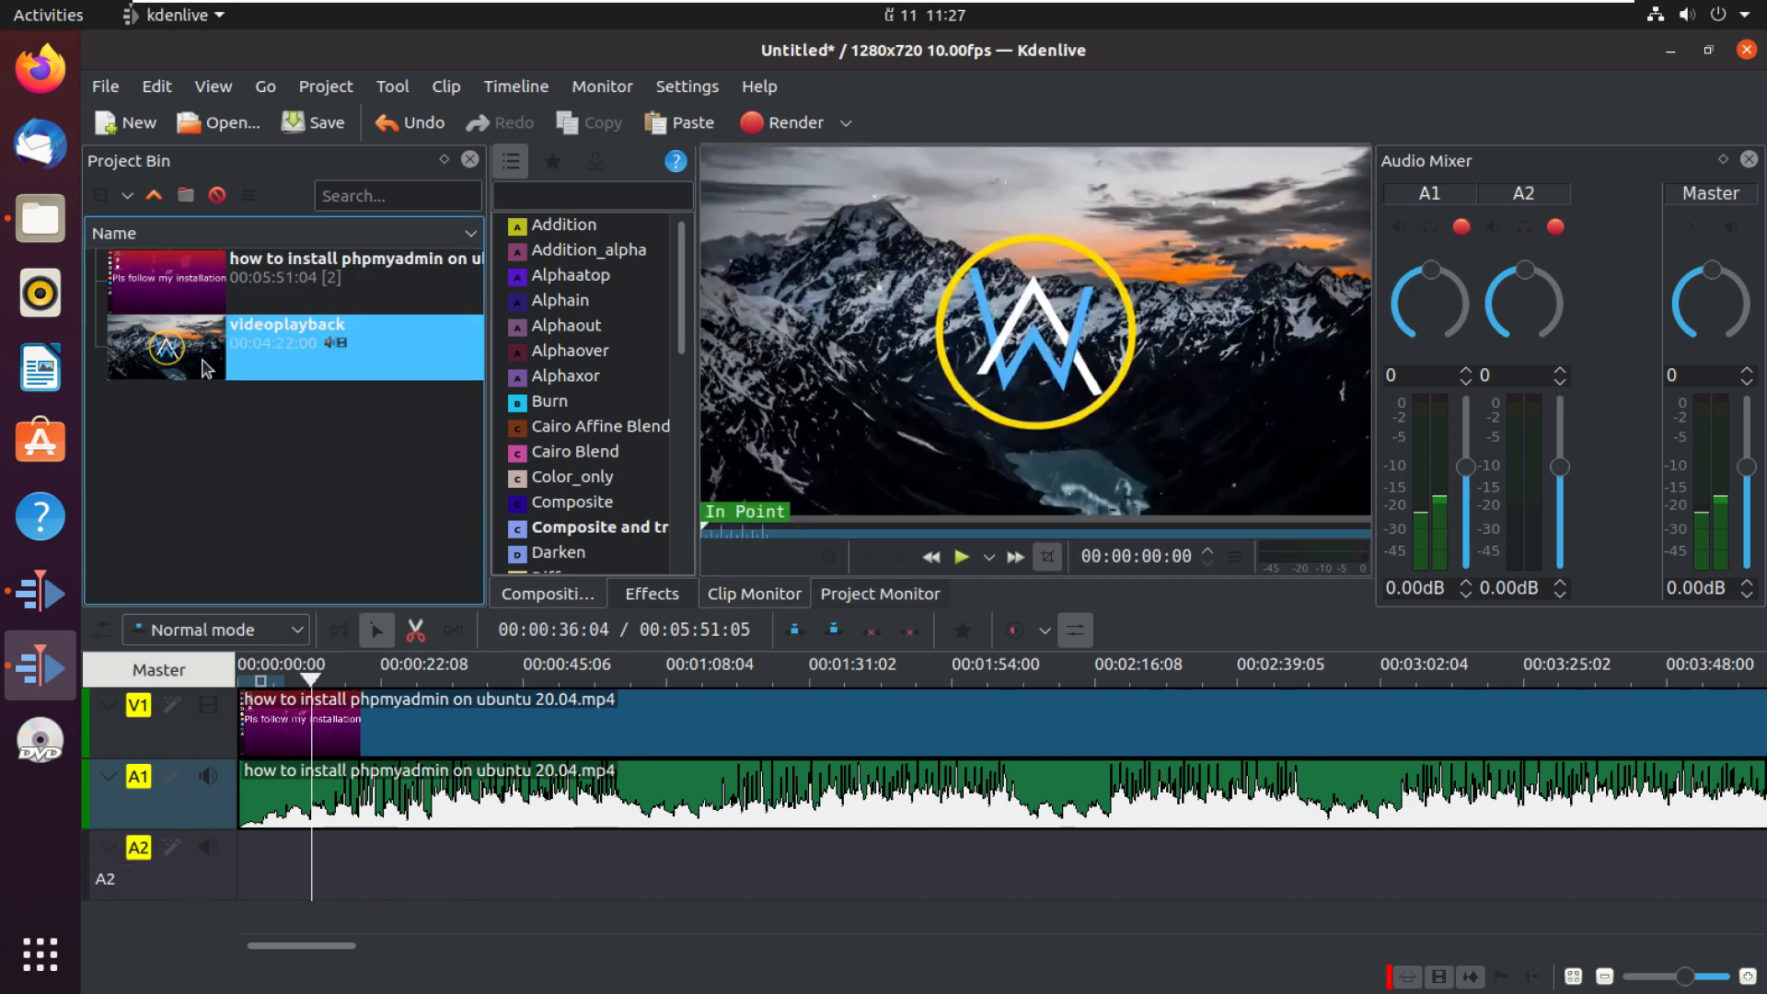
left_click_drag(773, 494, 233, 861)
left_click_drag(776, 498, 622, 869)
left_click_drag(768, 858, 309, 818)
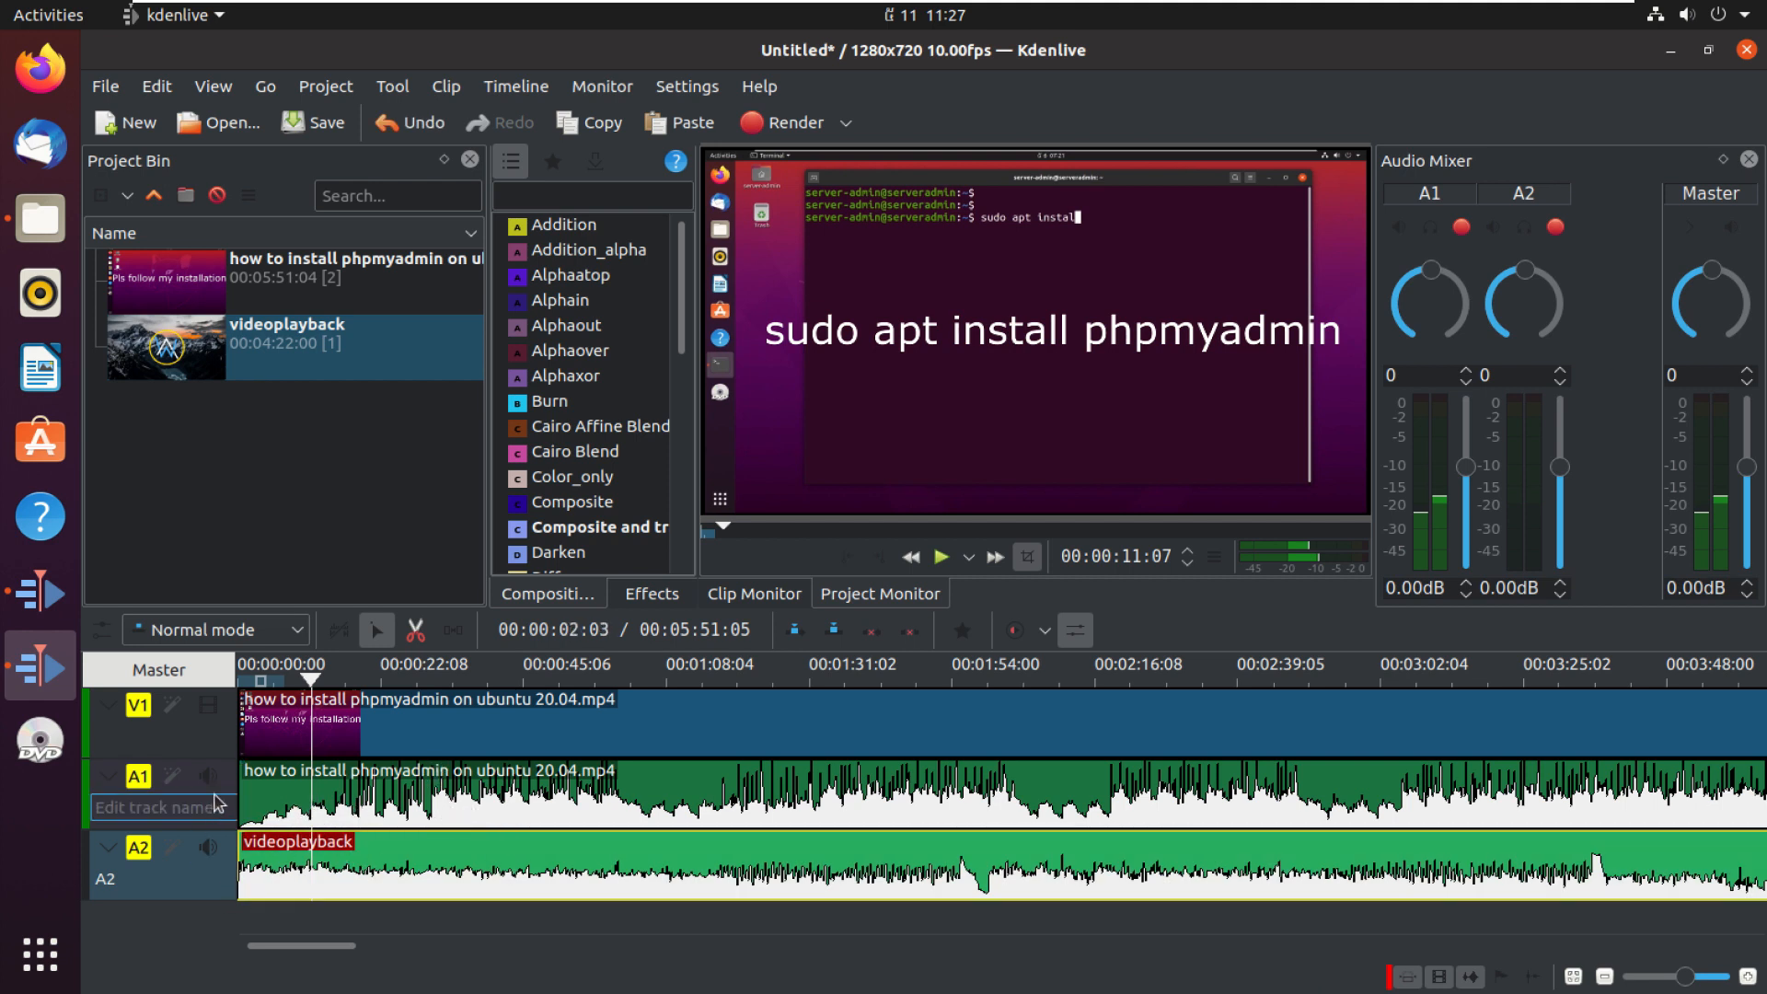
left_click(208, 847)
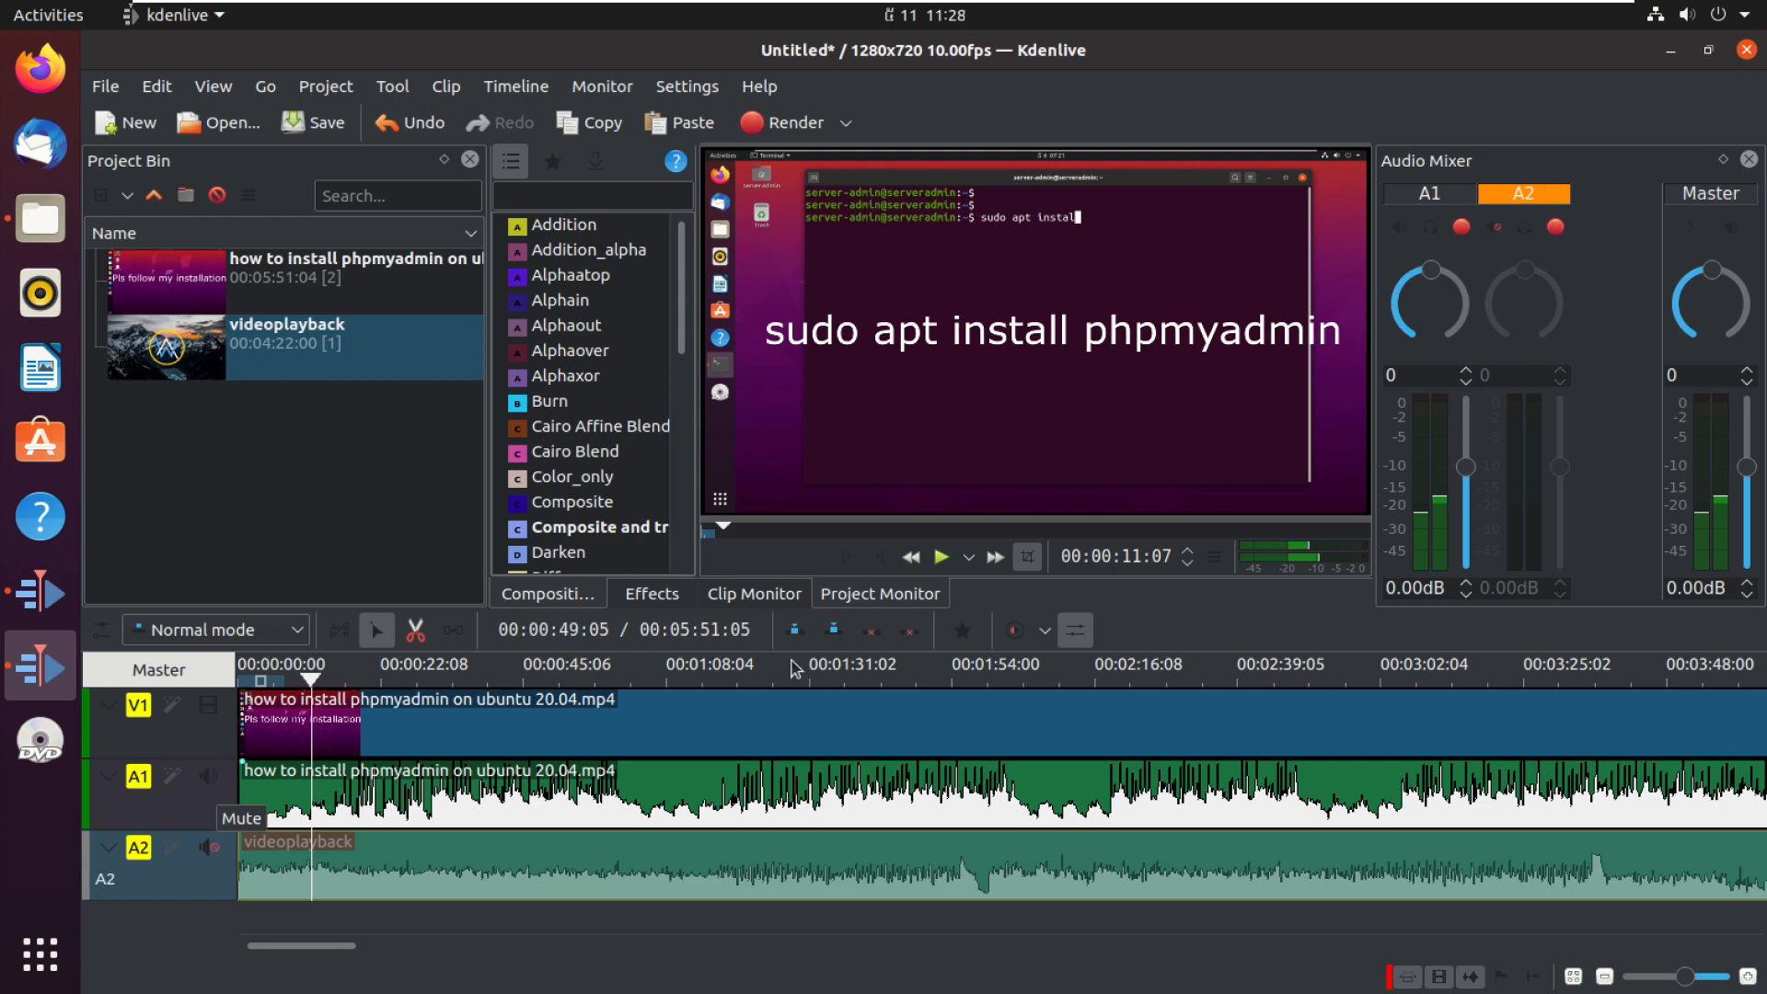
Step: Play the timeline from the start to preview the video and its audio
left_click(943, 559)
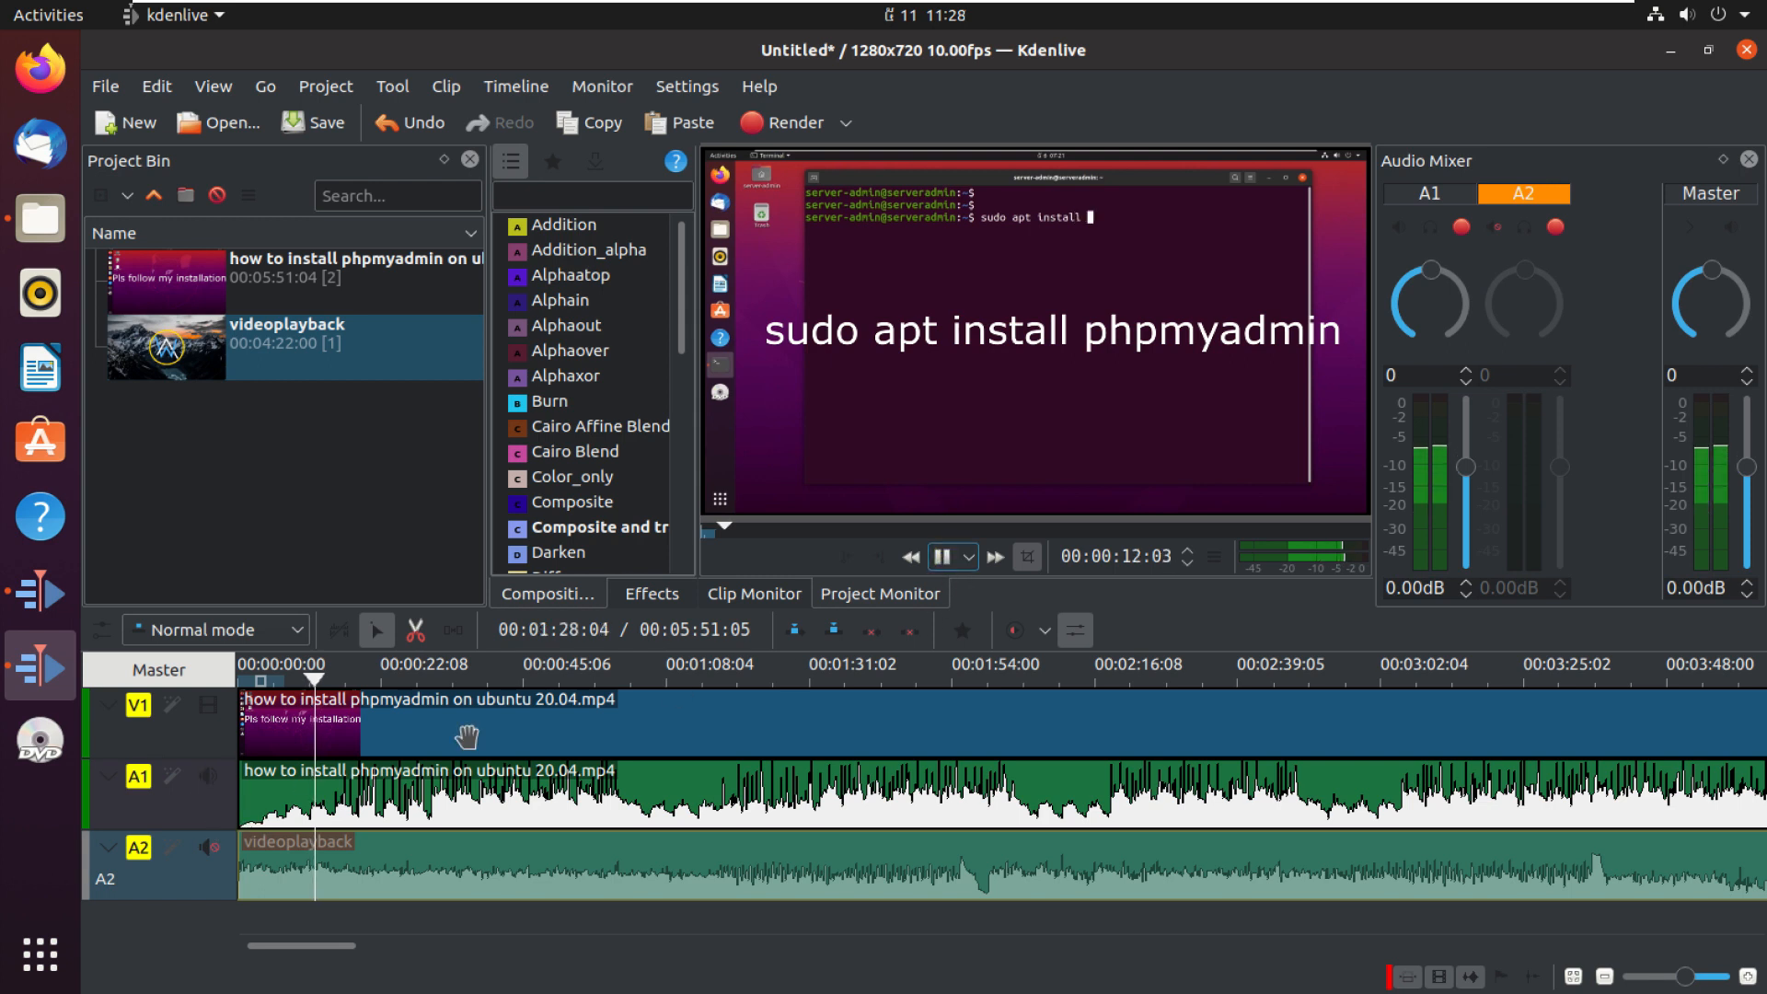
left_click_drag(319, 682, 175, 654)
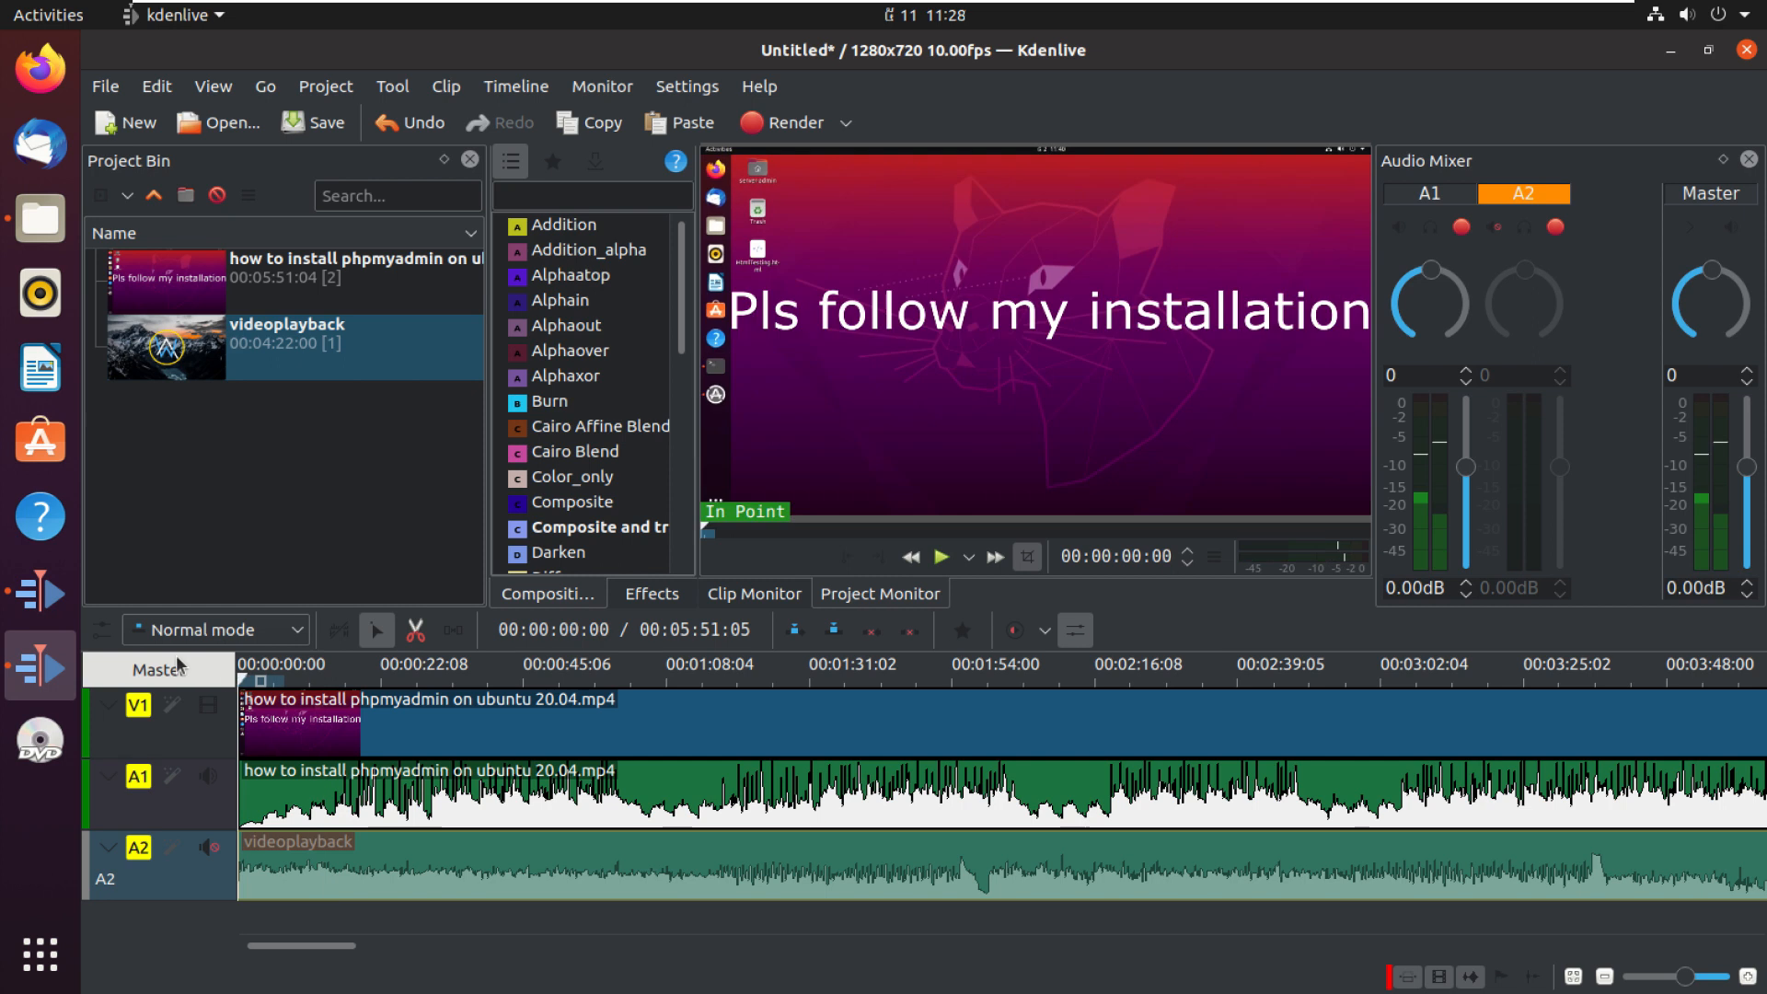
key("XF86AudioRaiseVolume")
key("XF86AudioRaiseVolume")
key("XF86AudioRaiseVolume")
key("XF86AudioRaiseVolume")
key("XF86AudioRaiseVolume")
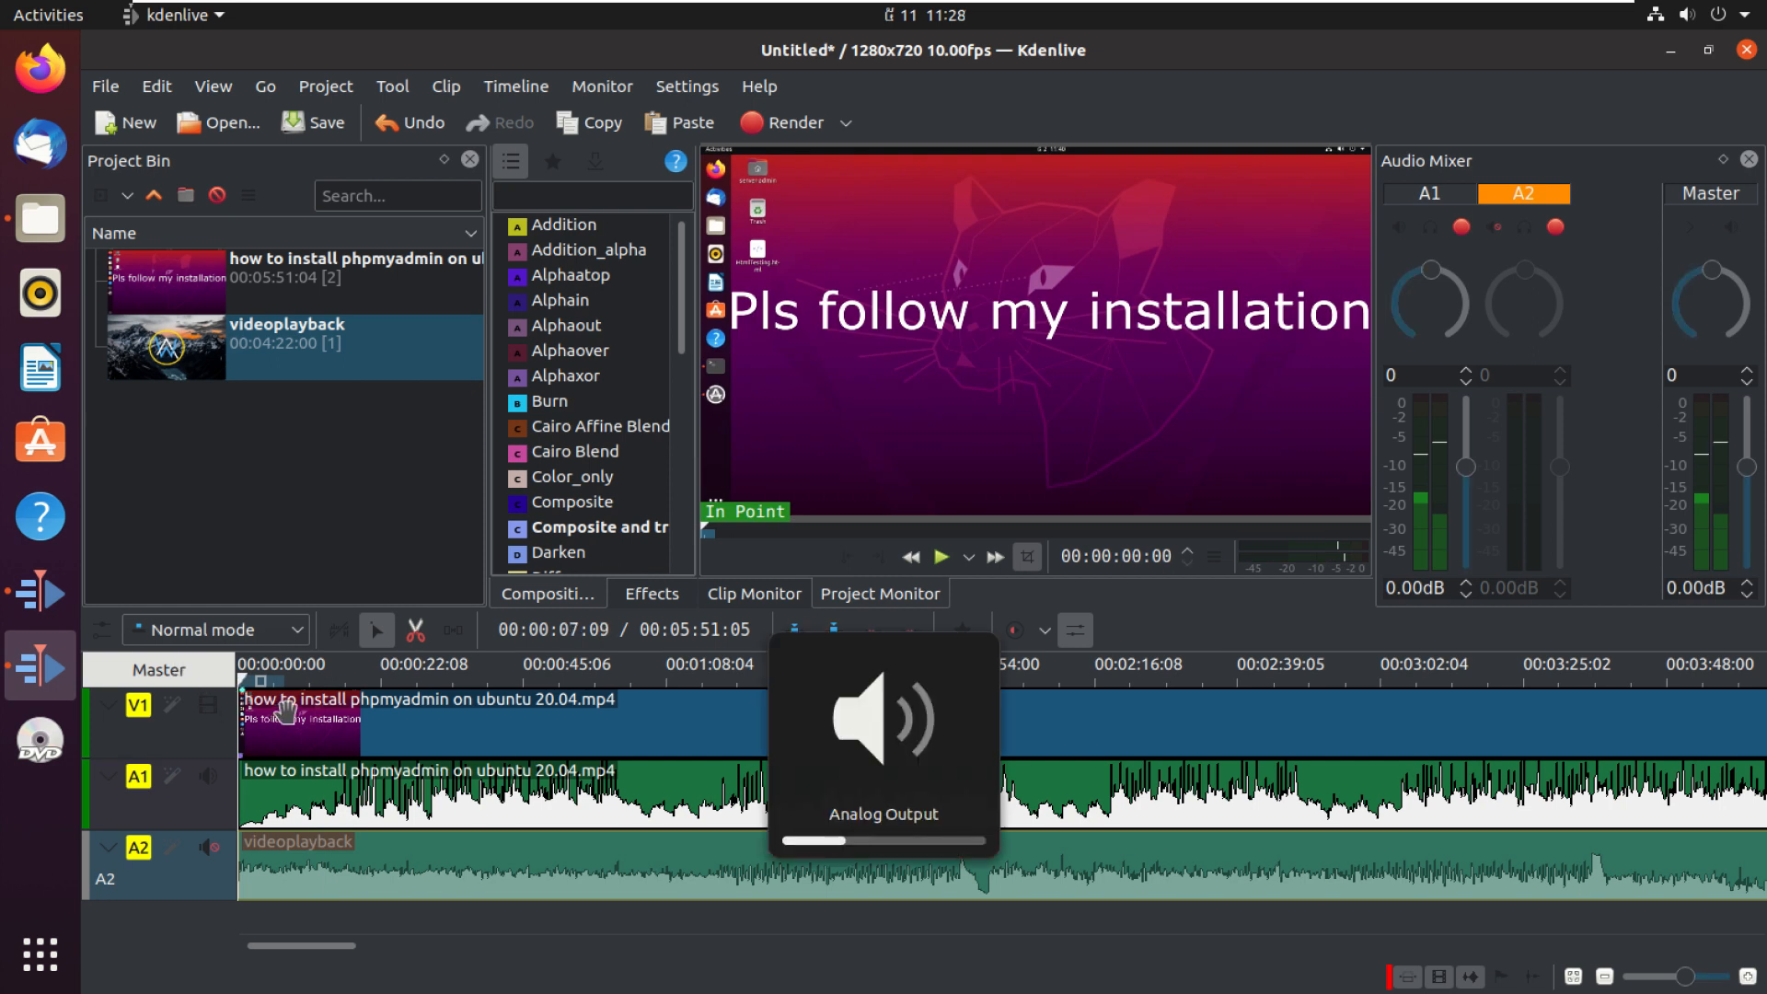
key("XF86AudioRaiseVolume")
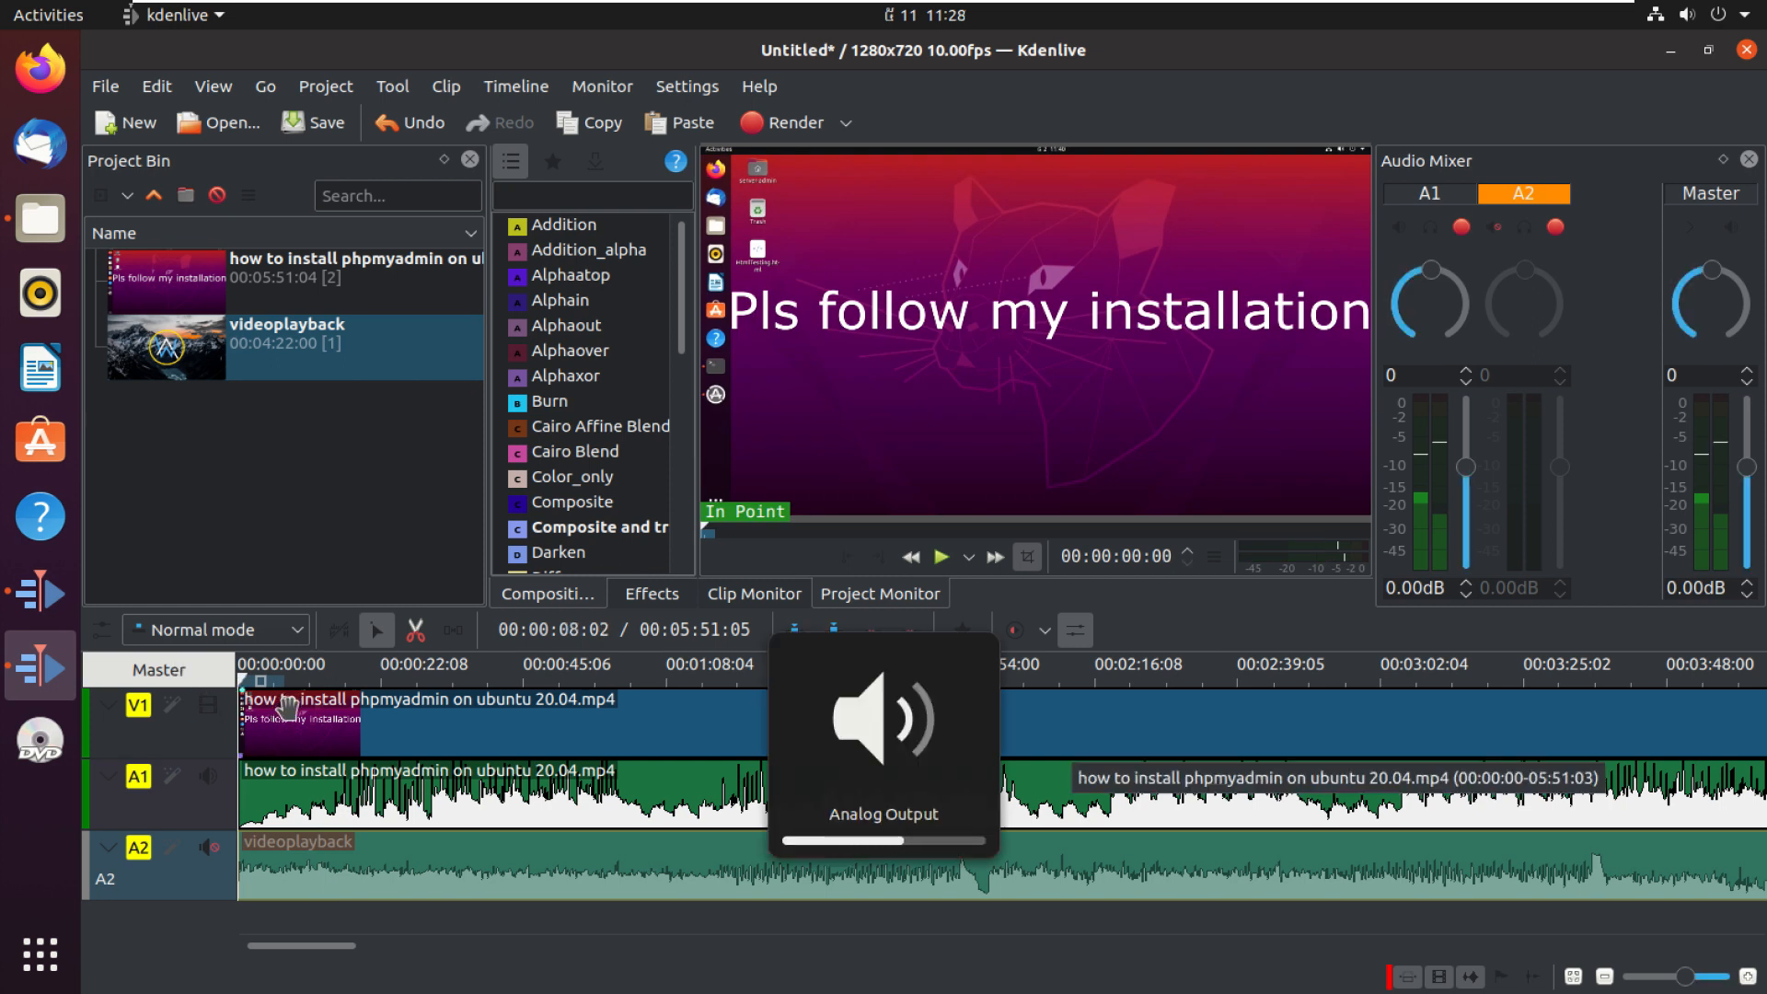
left_click(940, 556)
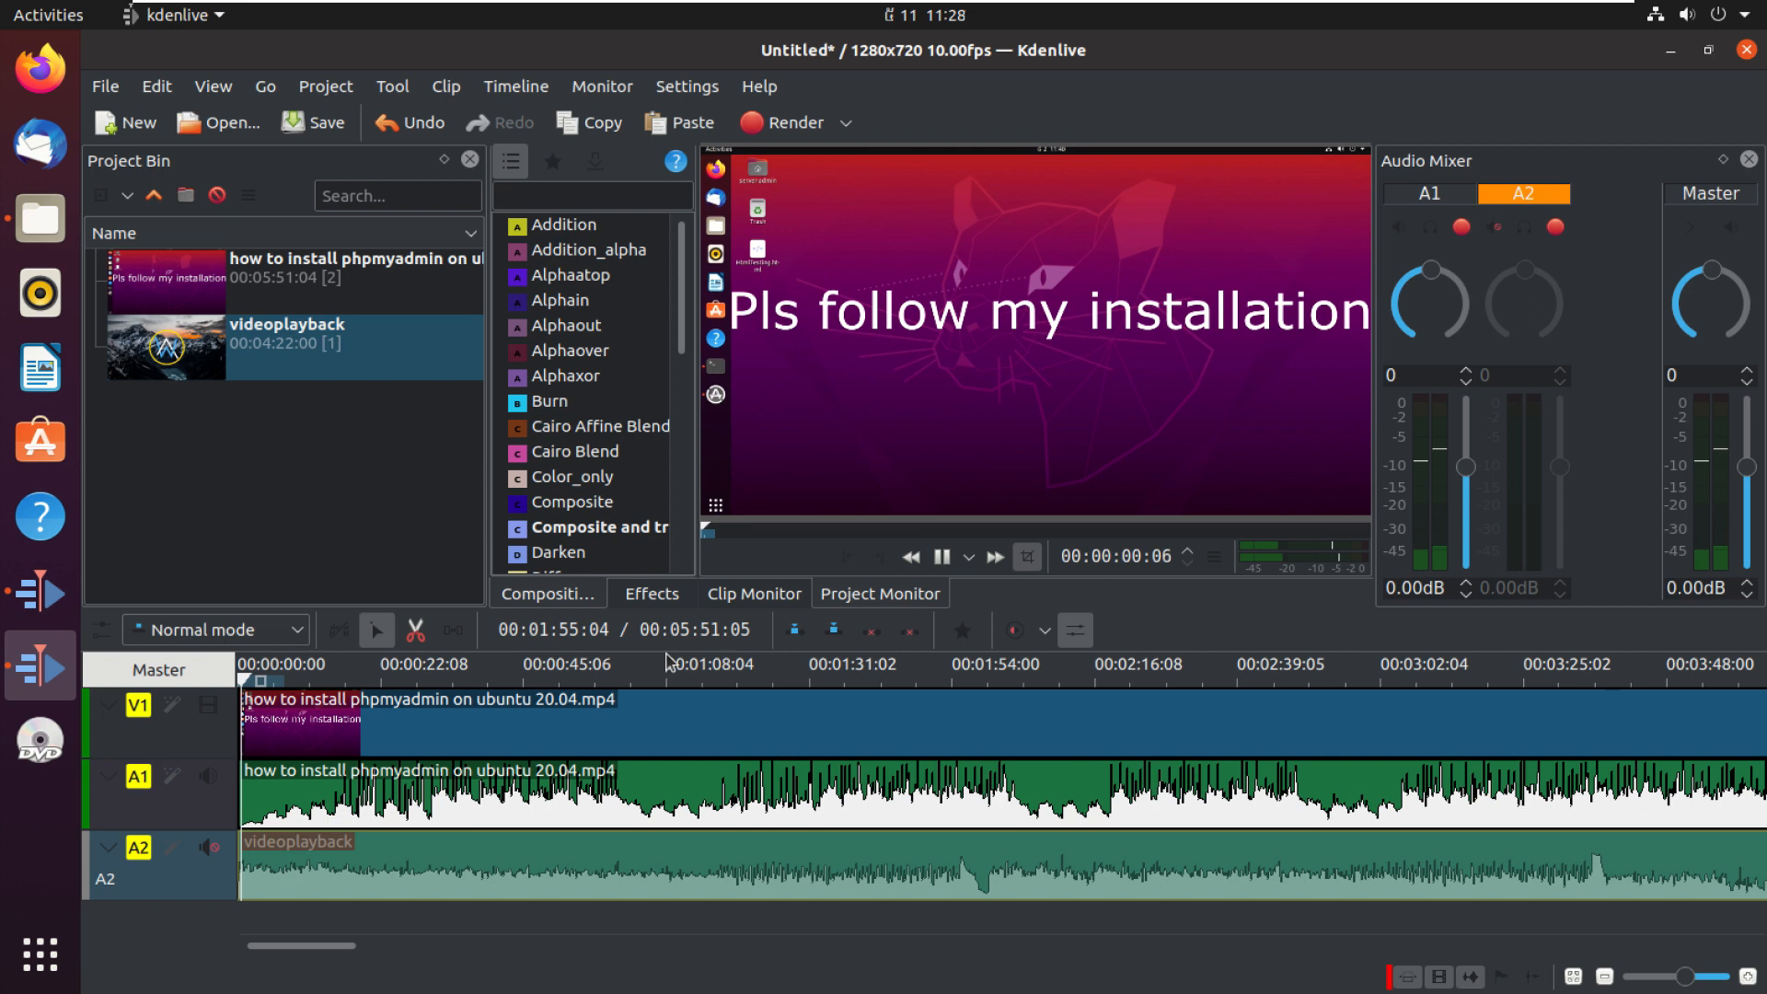
key("XF86AudioRaiseVolume")
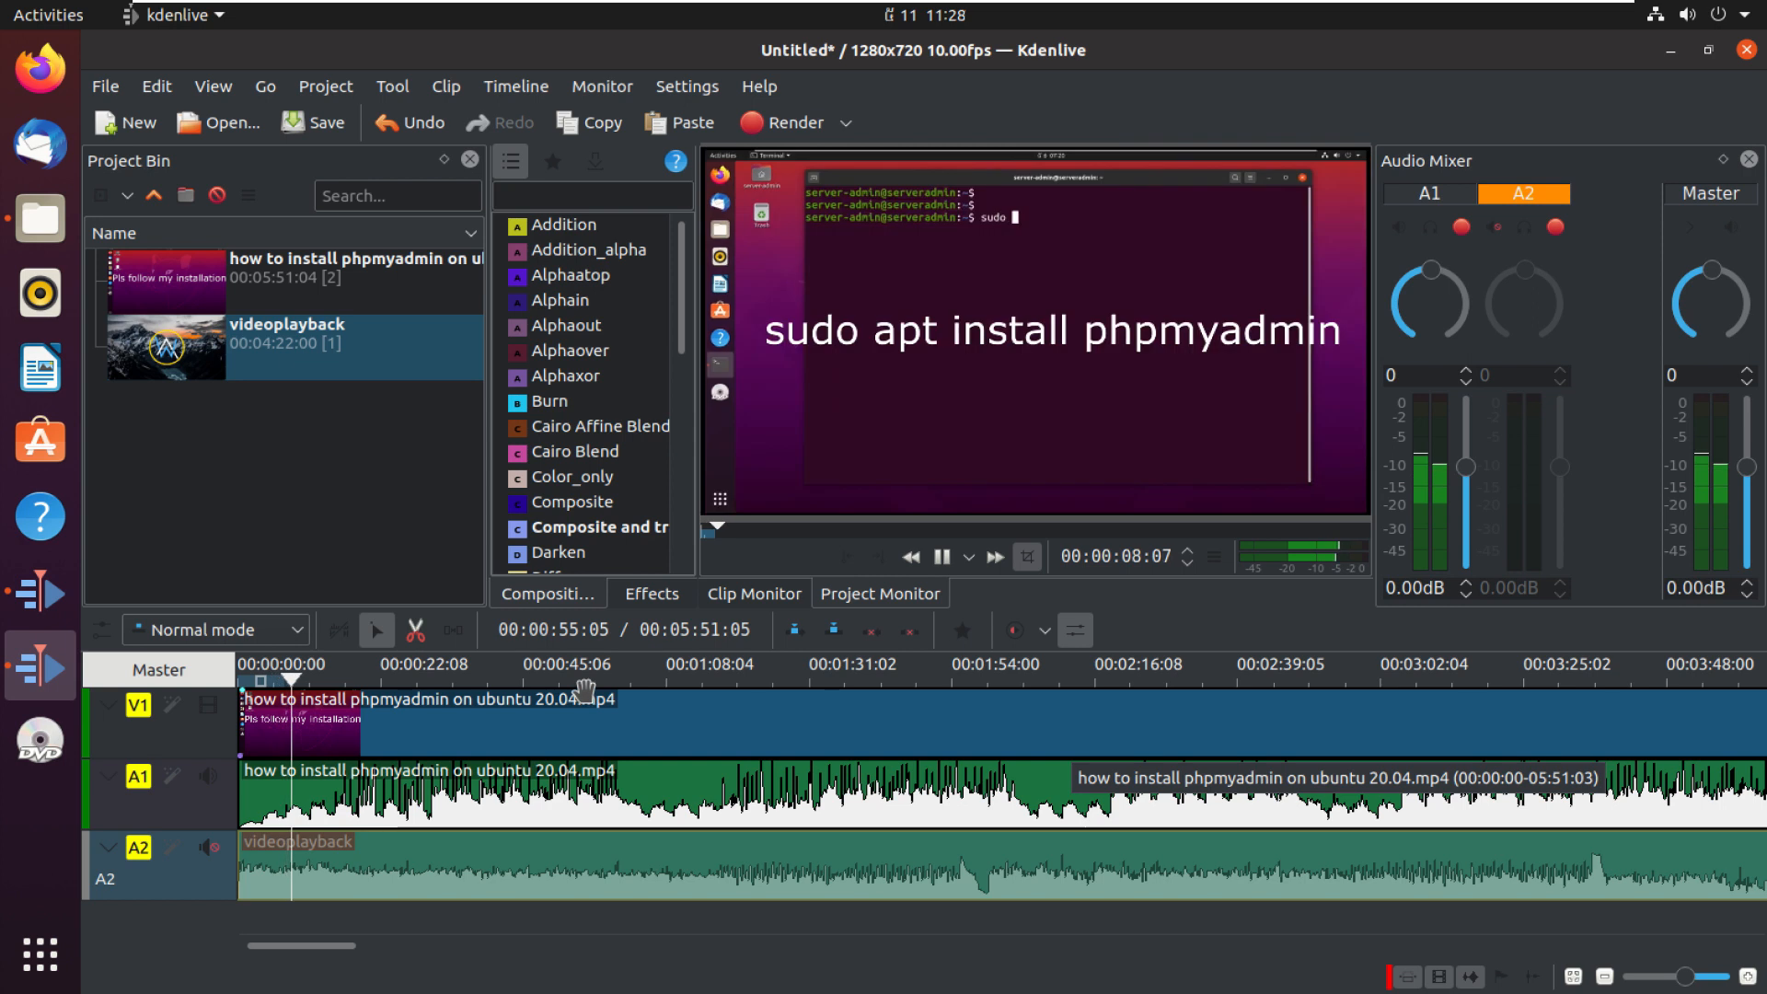
Step: Audition each audio track by toggling mute on tracks A1 and A2 during playback
left_click(209, 848)
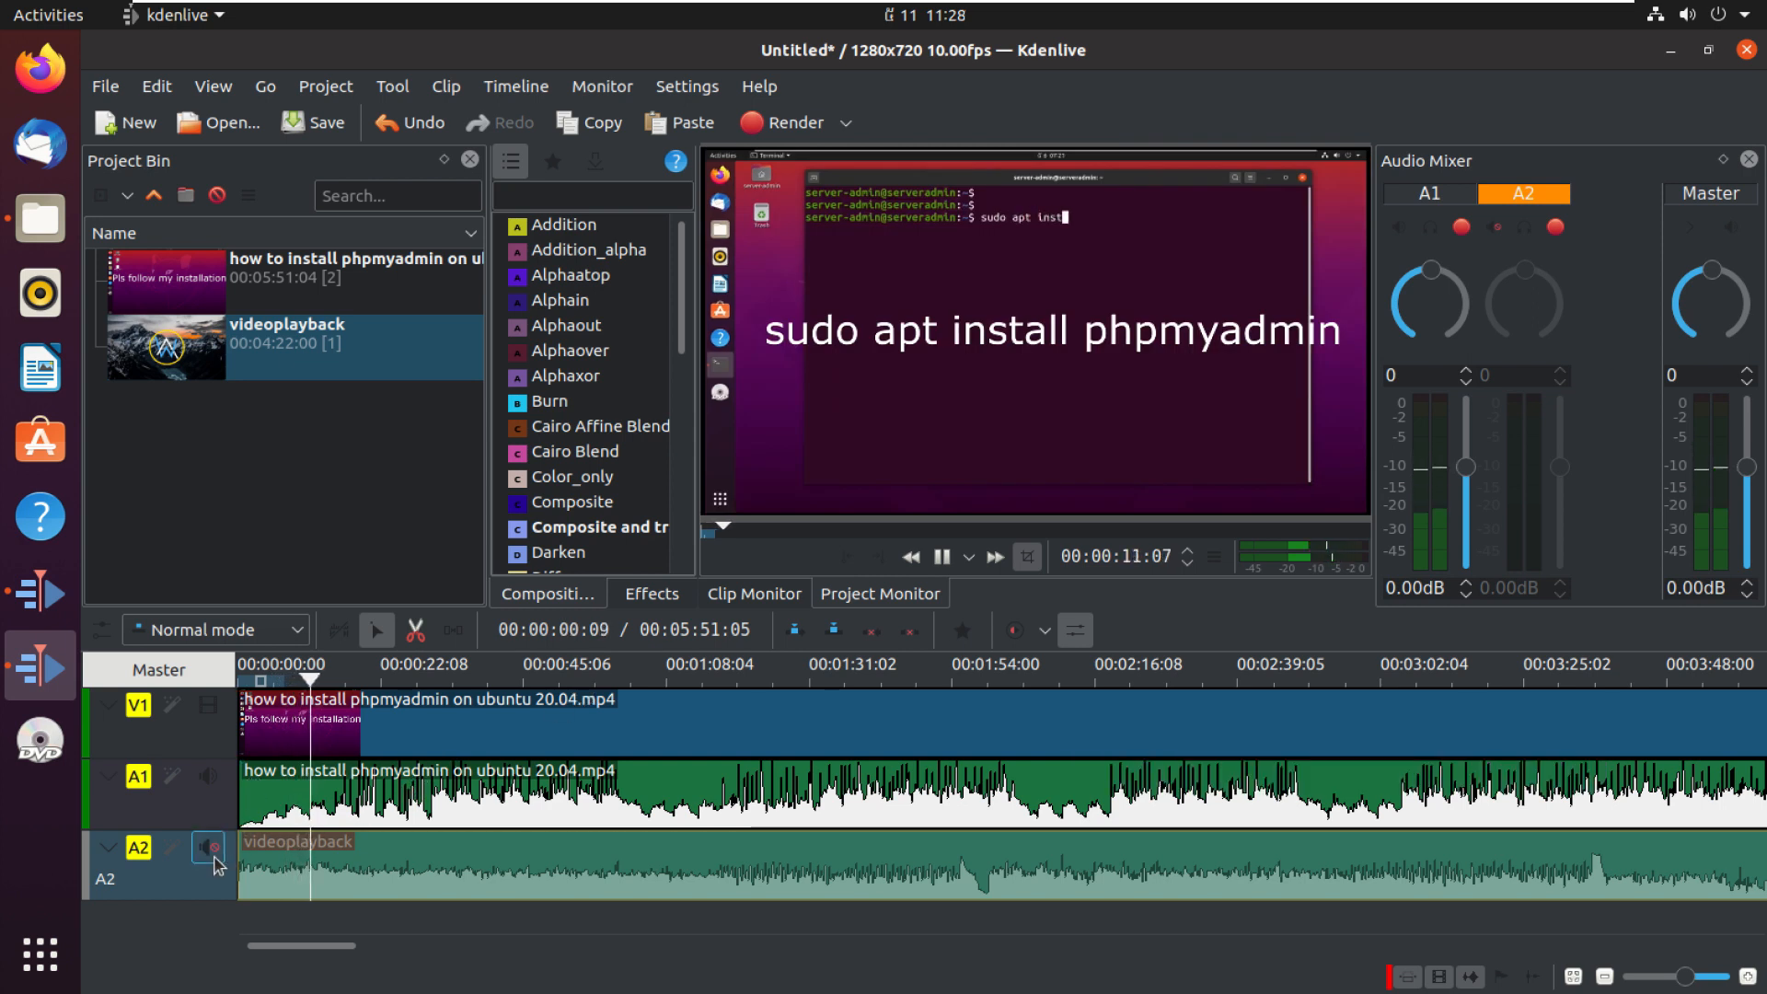
left_click(209, 778)
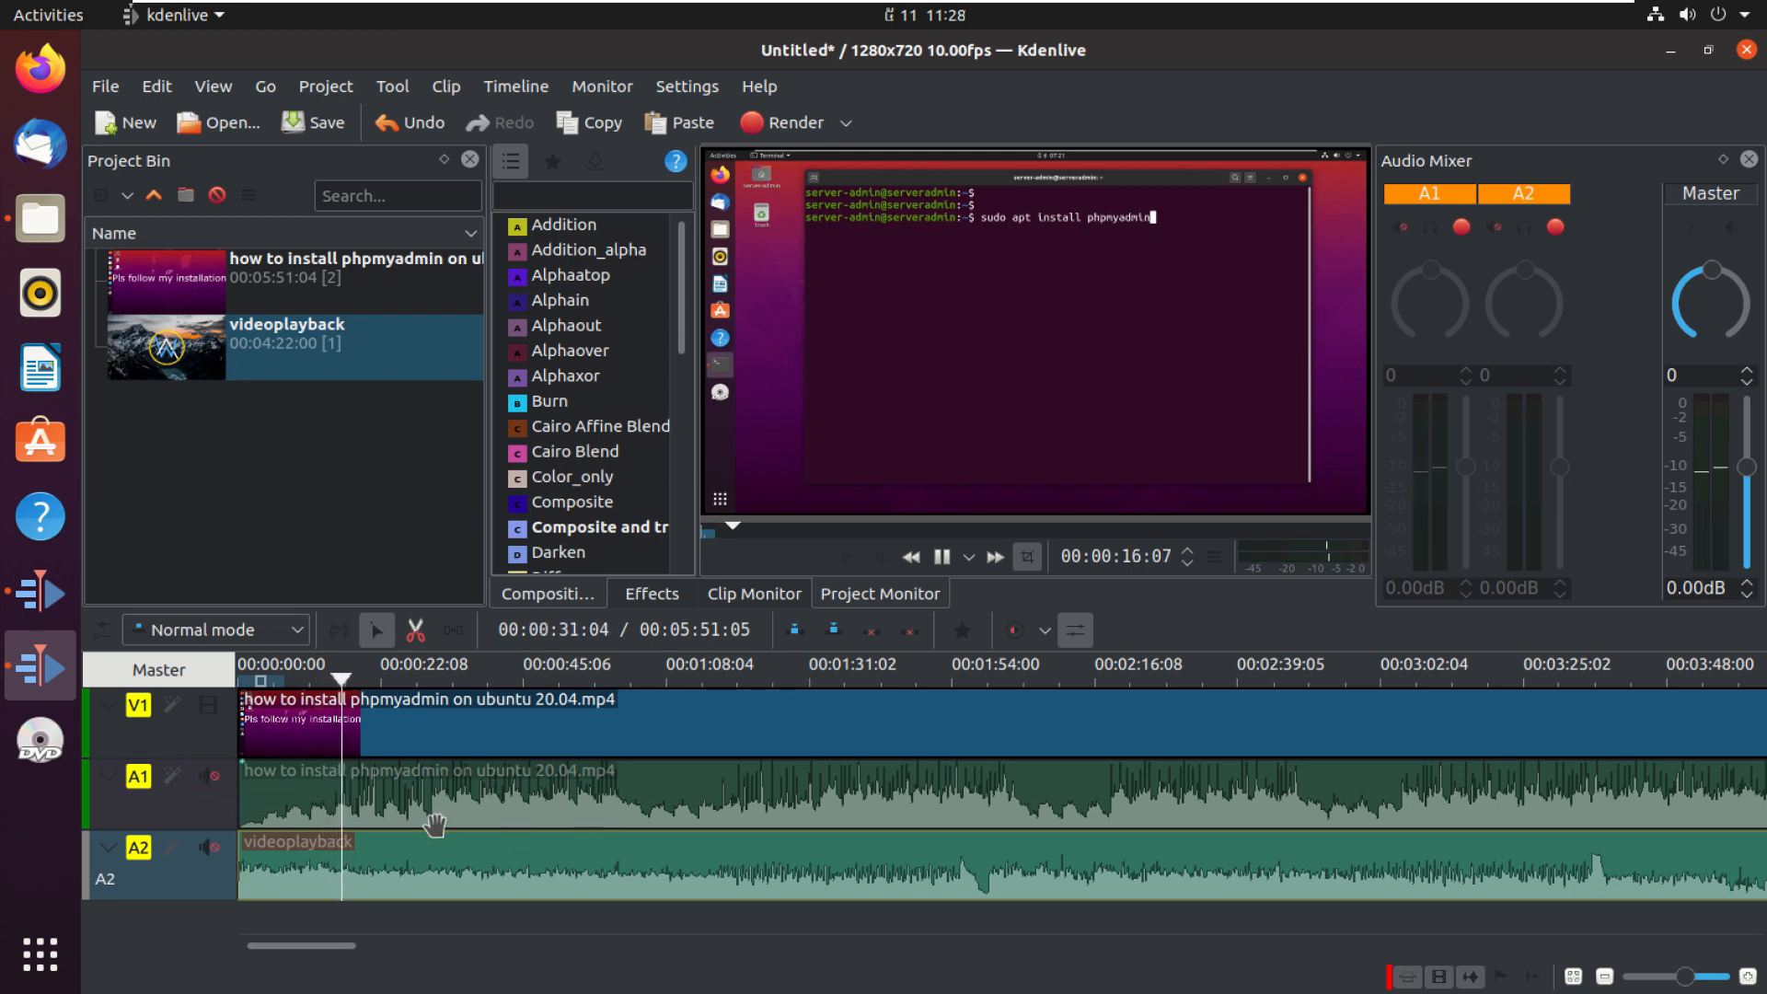
left_click(940, 556)
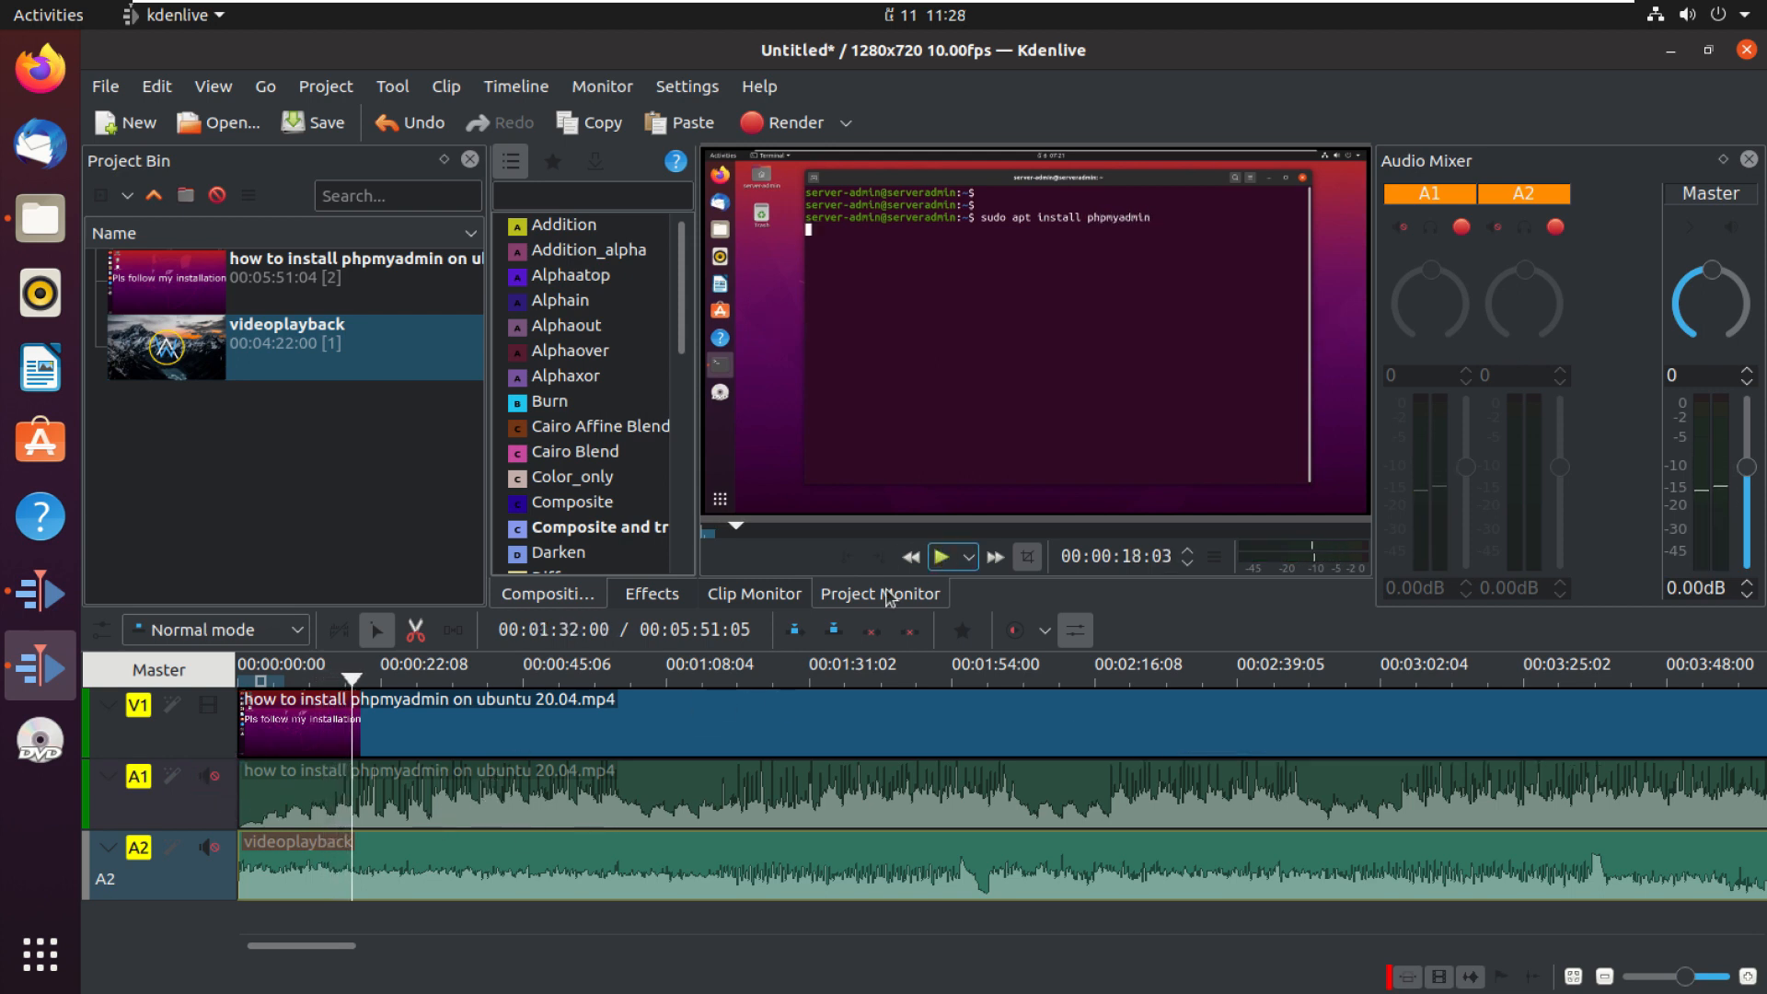
left_click(208, 848)
left_click(209, 851)
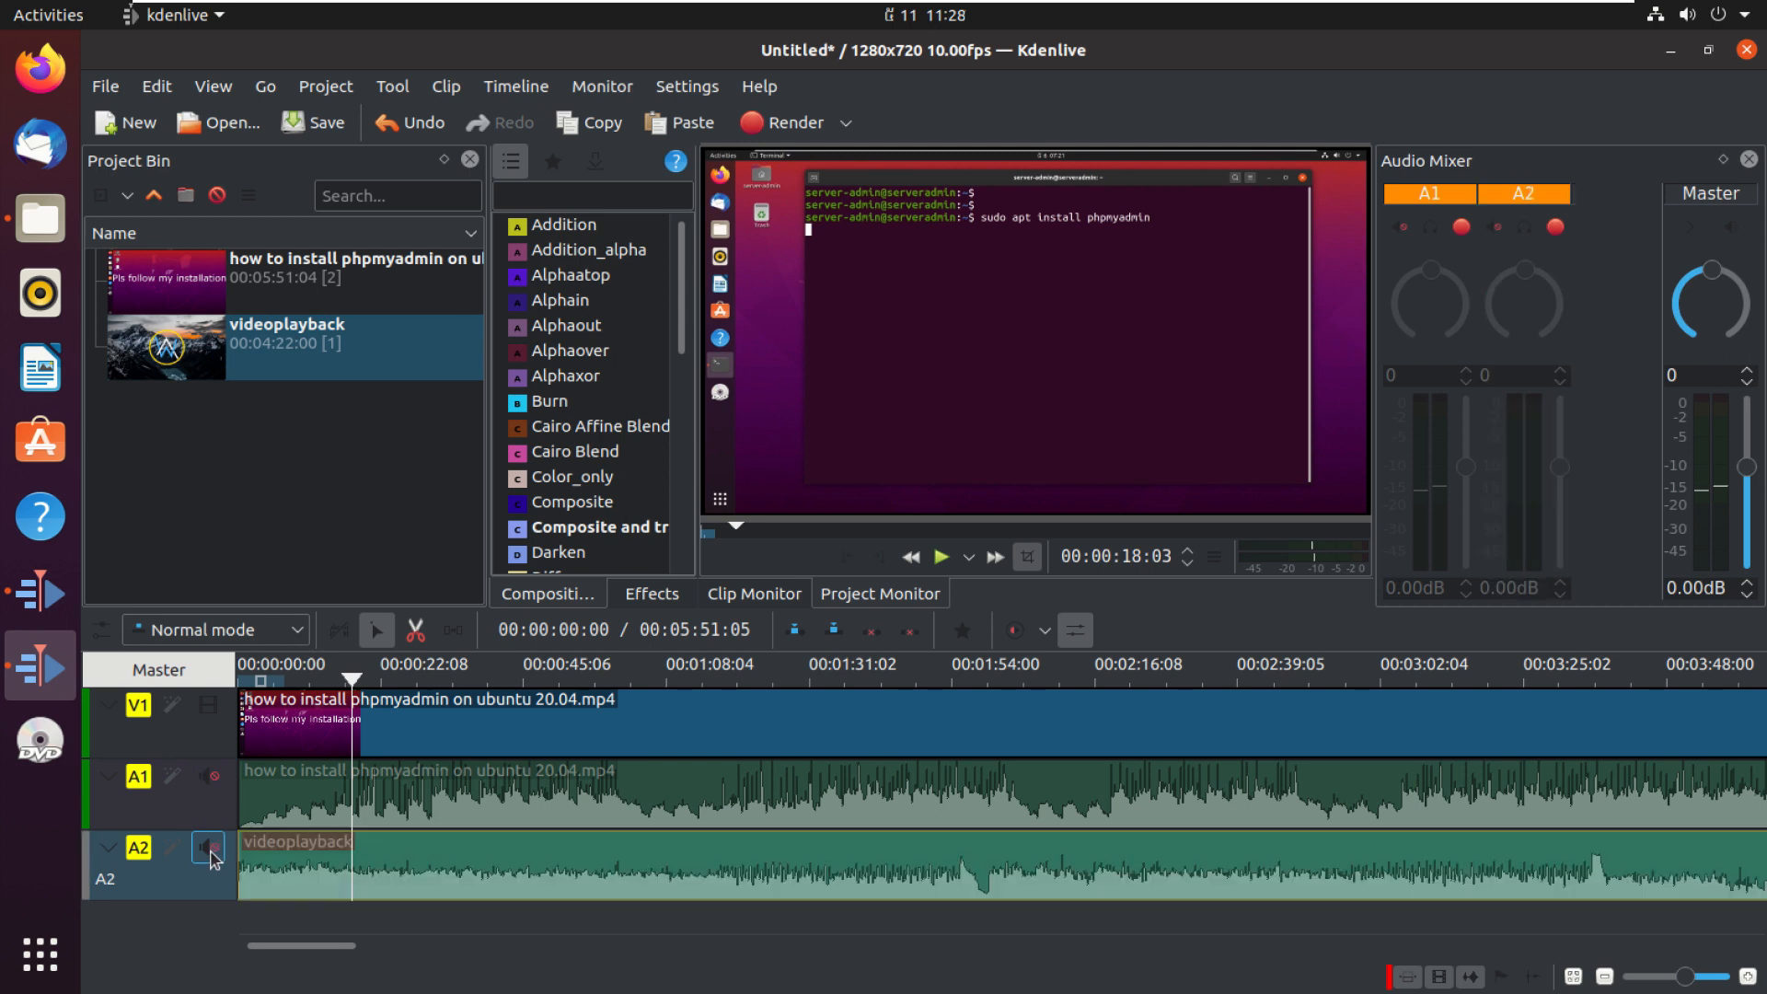
left_click(211, 778)
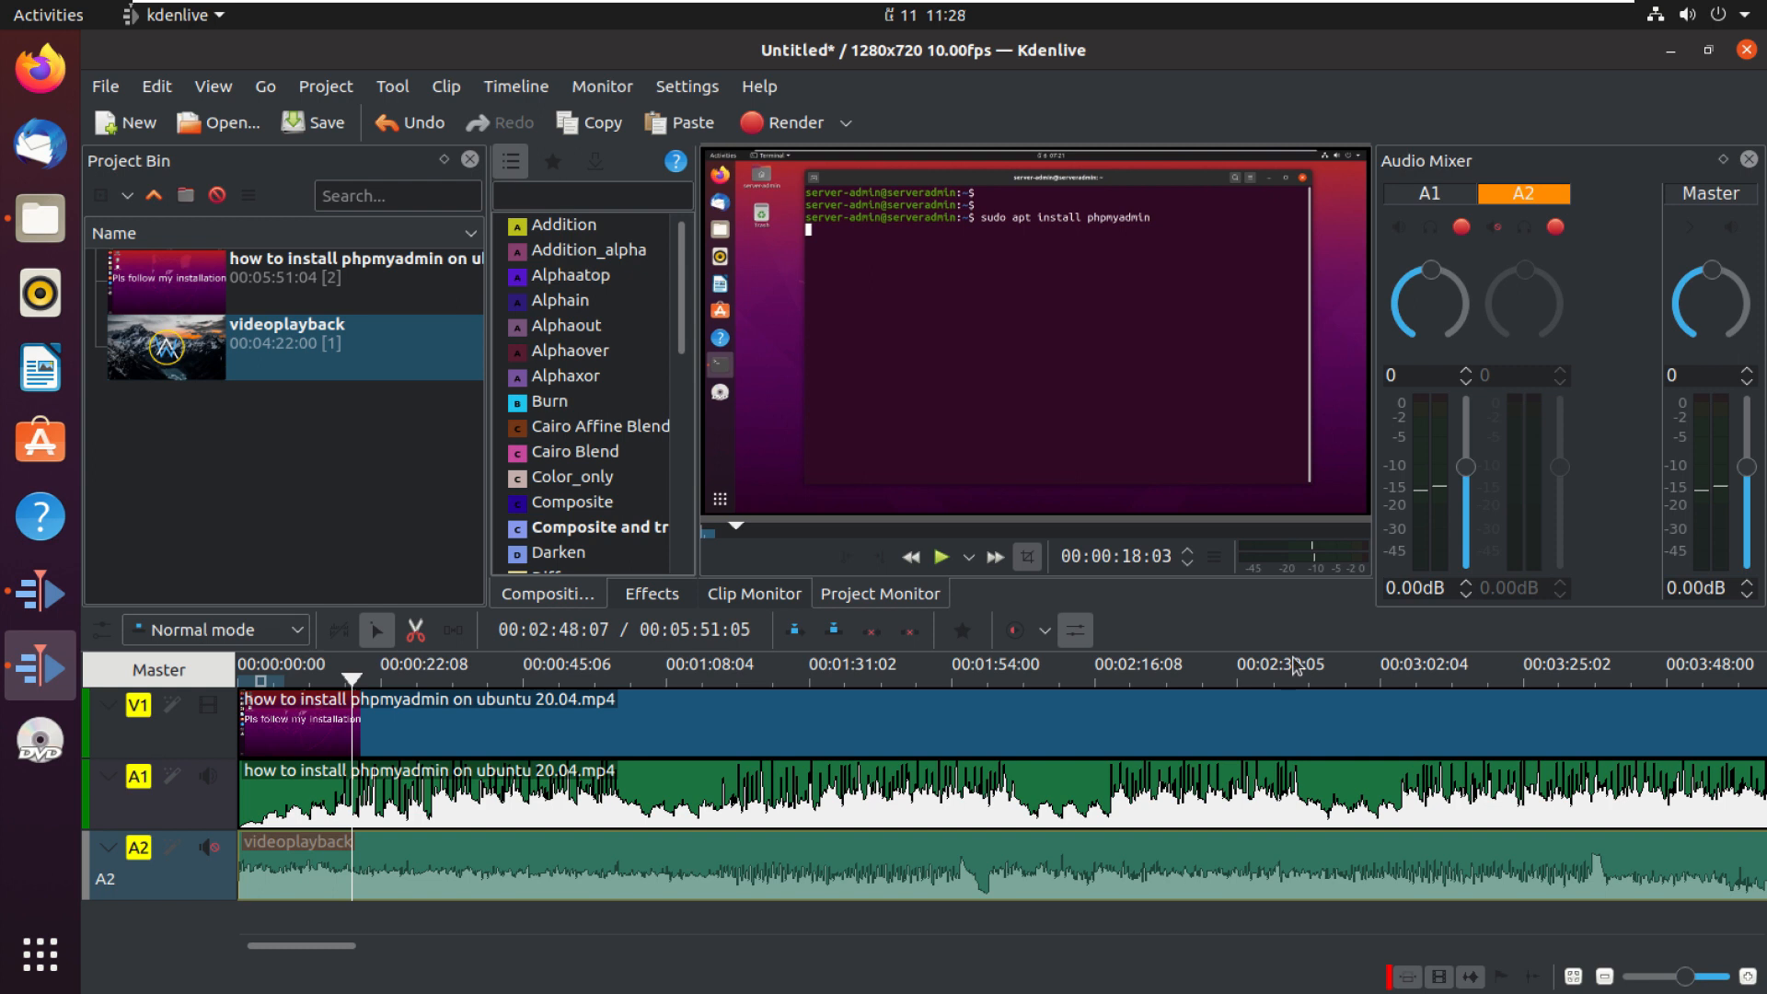
Step: Set the A1 and A2 track gains to -1 and the master gain to -5 in the audio mixer
mouse_move(1430, 282)
left_mouse_down()
mouse_move(1474, 305)
mouse_move(1425, 277)
left_mouse_up()
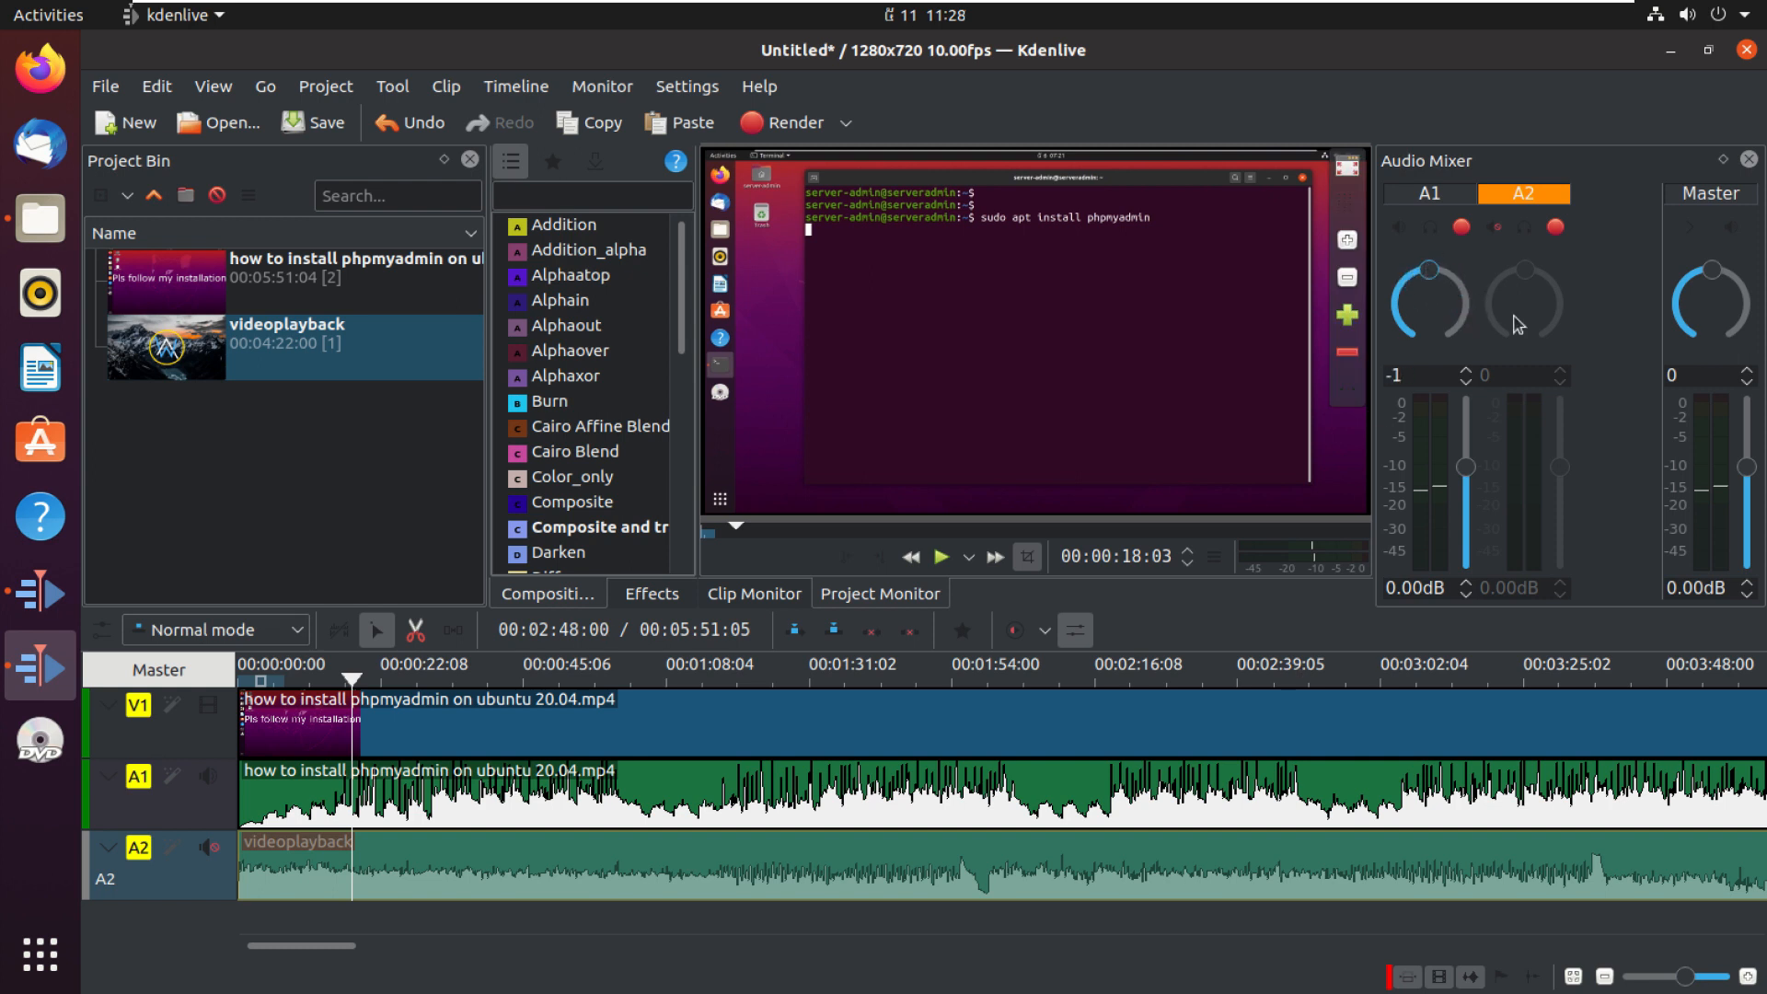
left_click(209, 848)
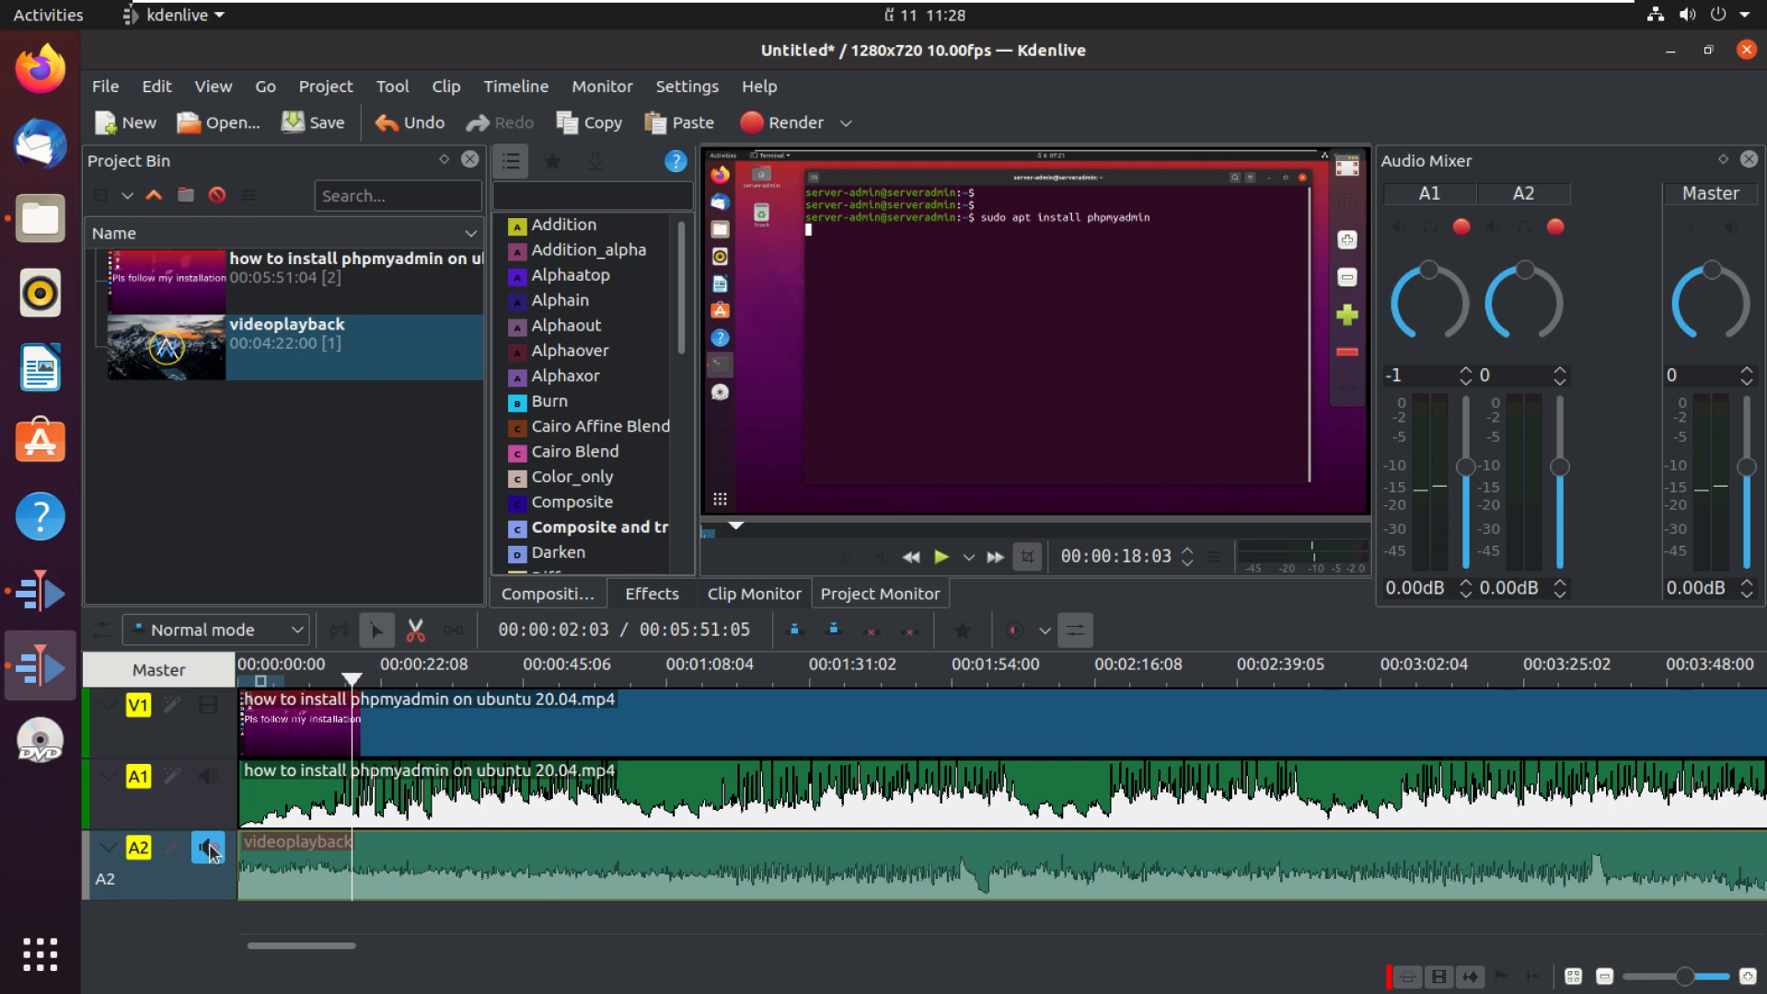
mouse_move(1509, 281)
left_mouse_down()
mouse_move(1493, 309)
mouse_move(1535, 269)
left_mouse_up()
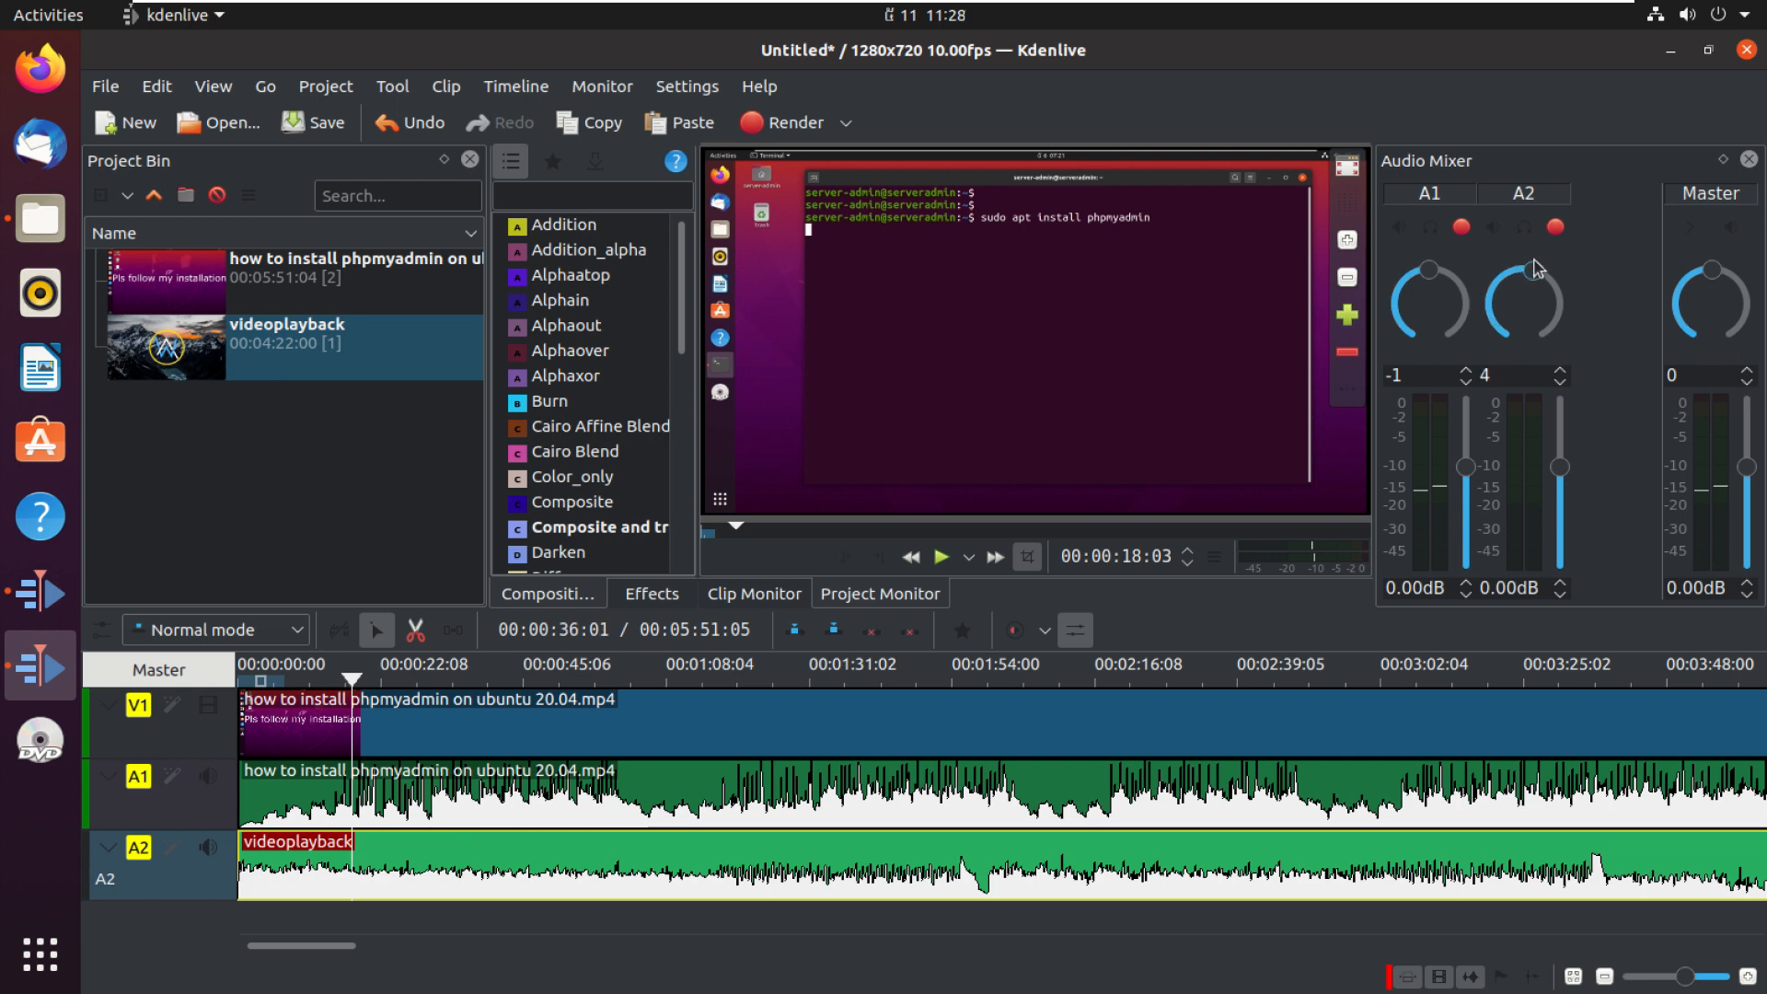
left_click(209, 847)
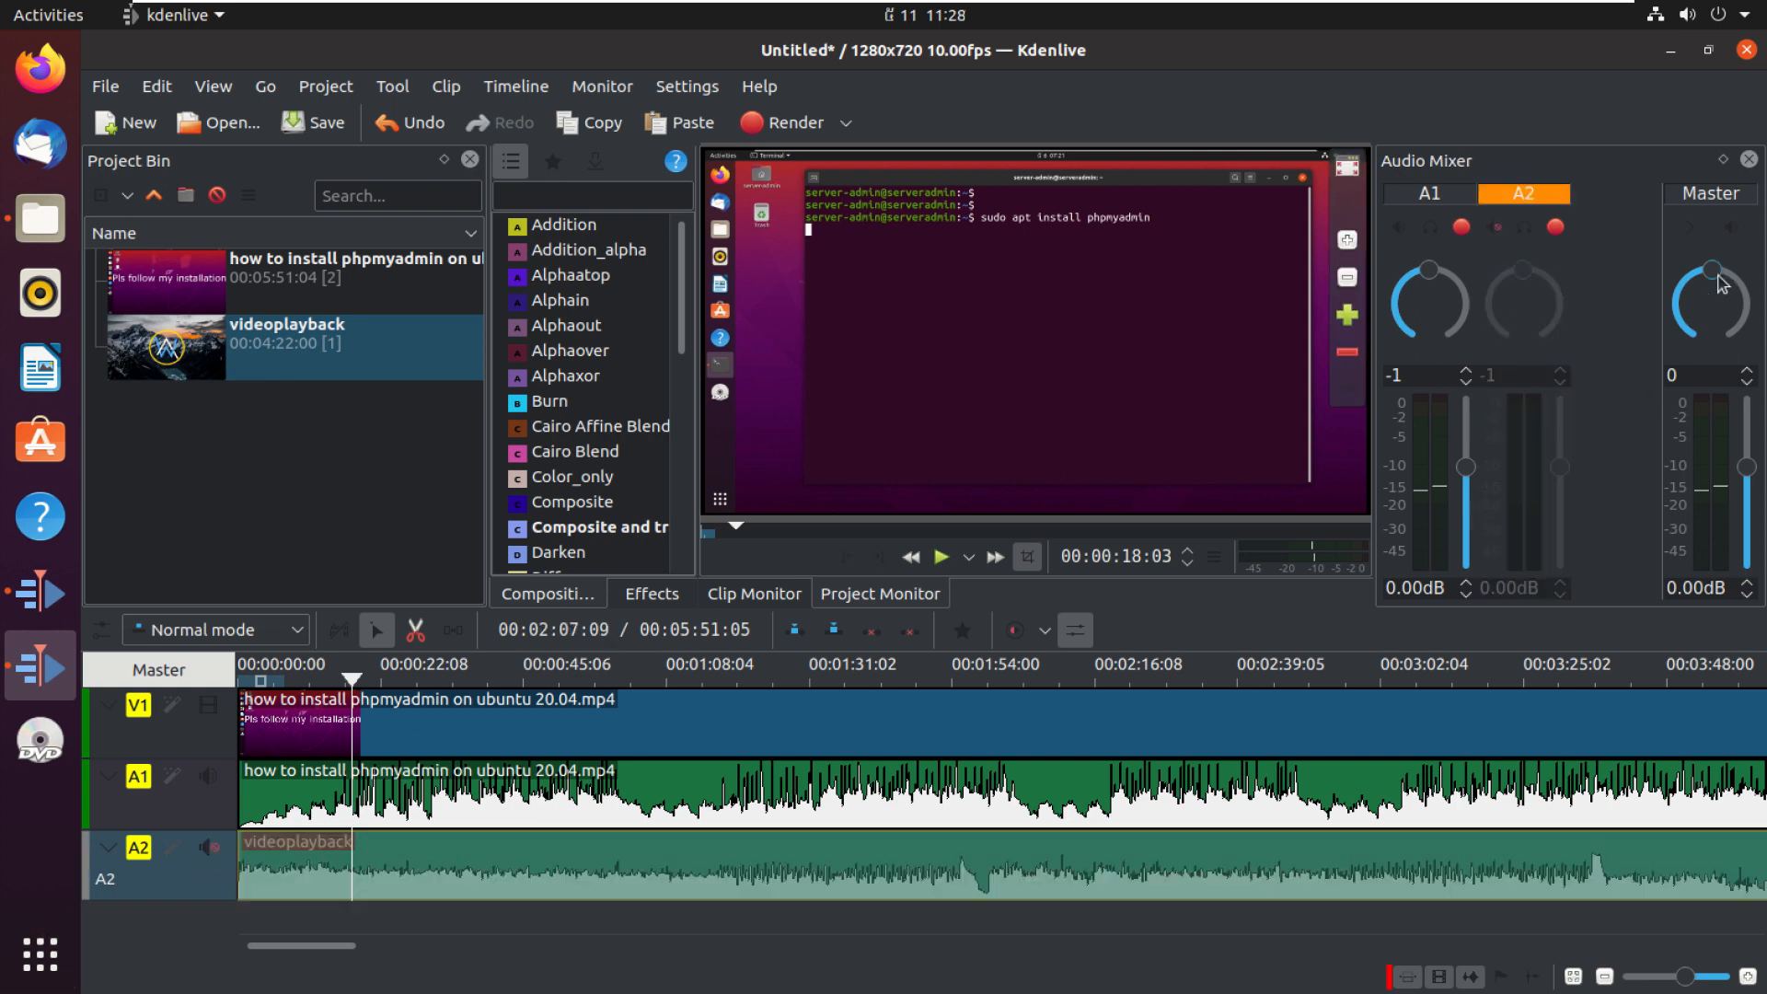
left_click_drag(1722, 284, 1696, 244)
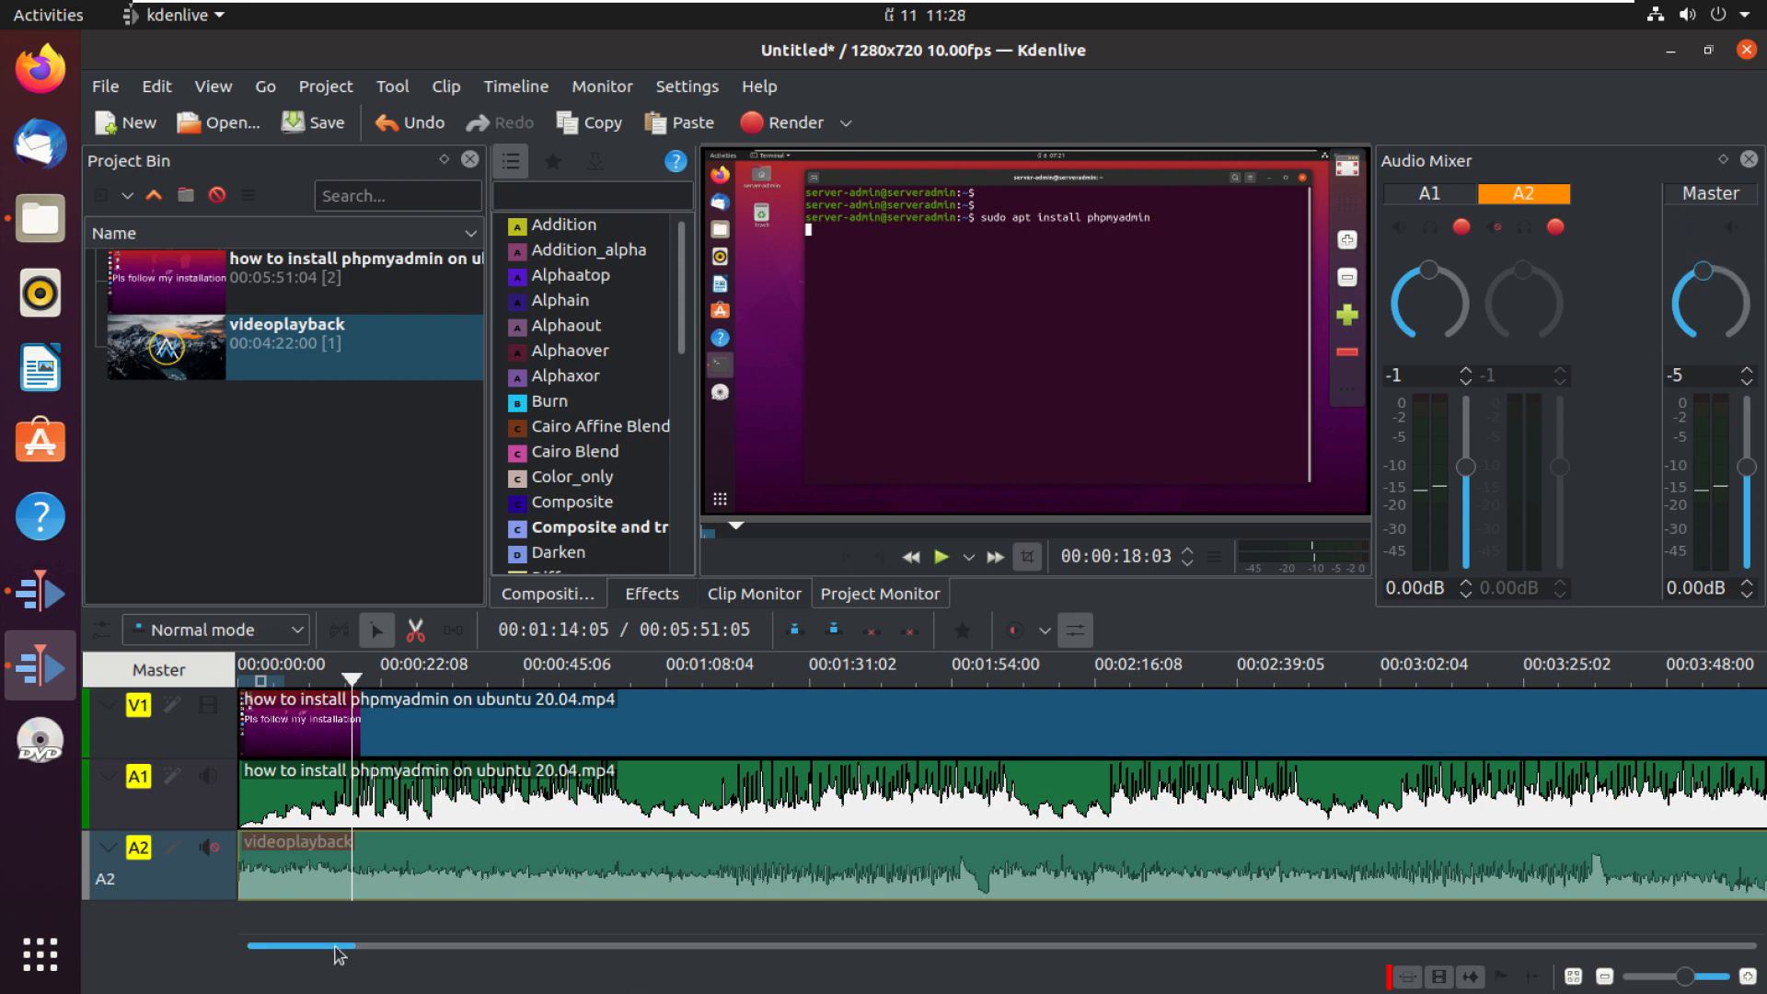
mouse_move(337, 947)
left_mouse_down()
mouse_move(651, 967)
mouse_move(322, 948)
left_mouse_up()
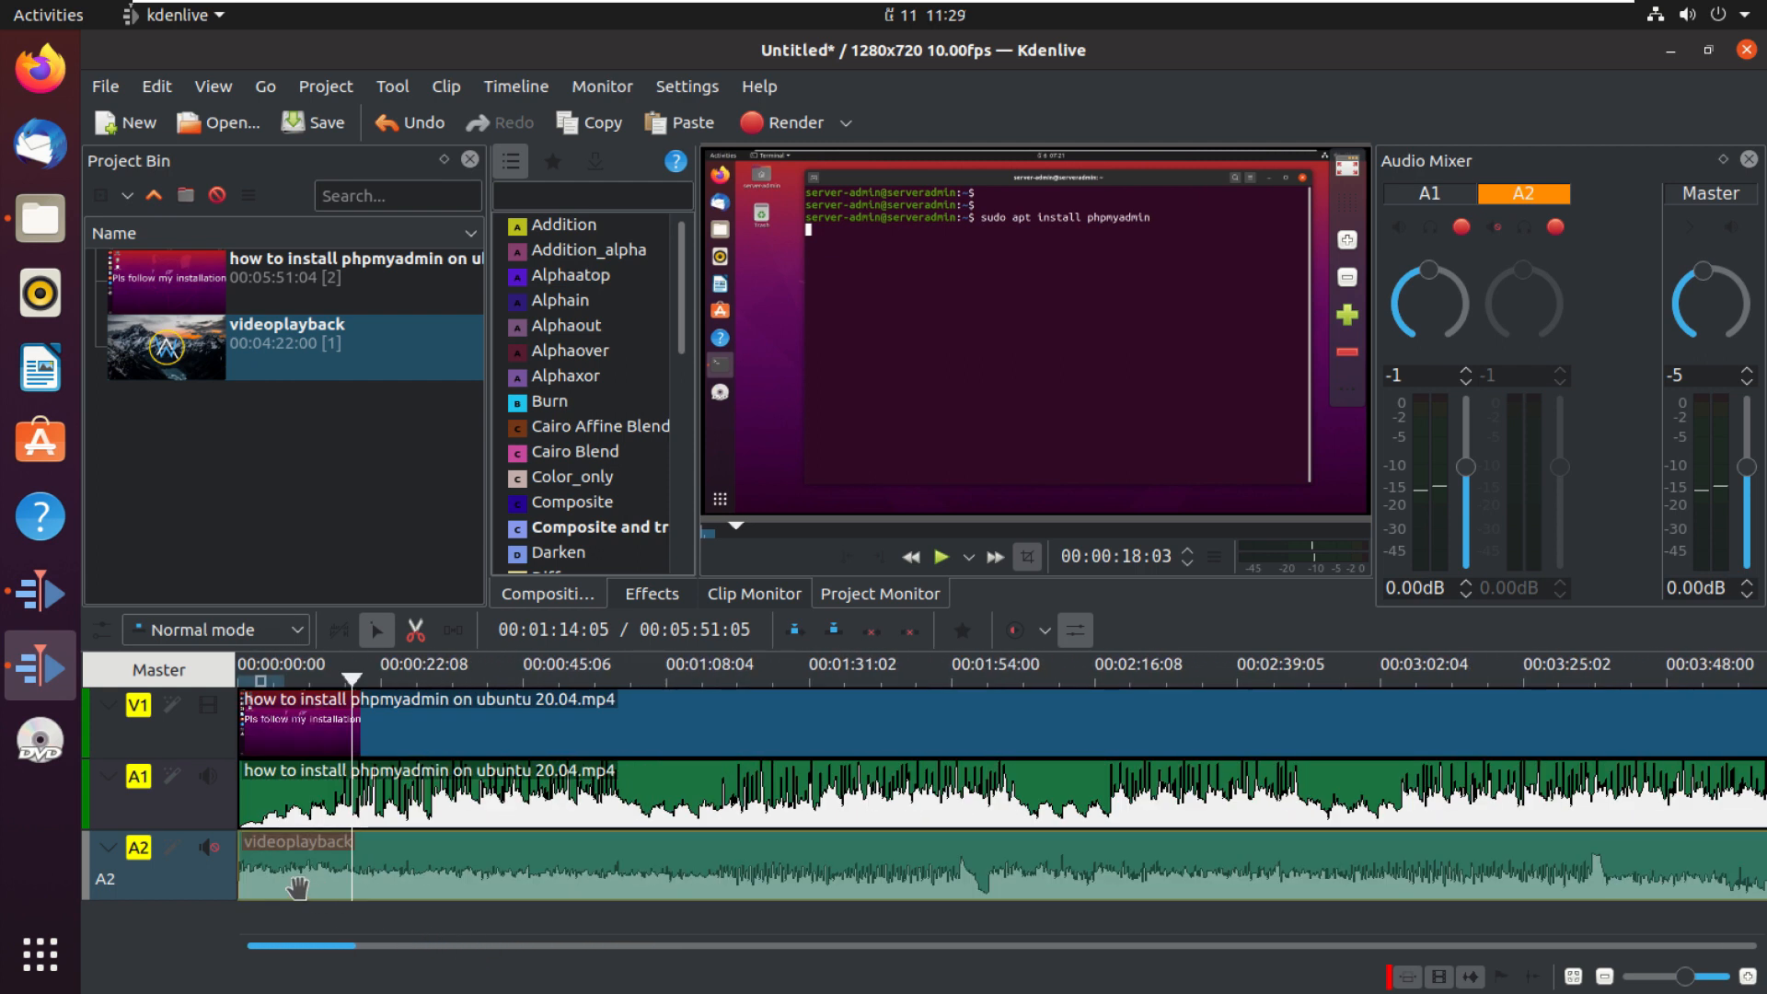
left_click(1470, 978)
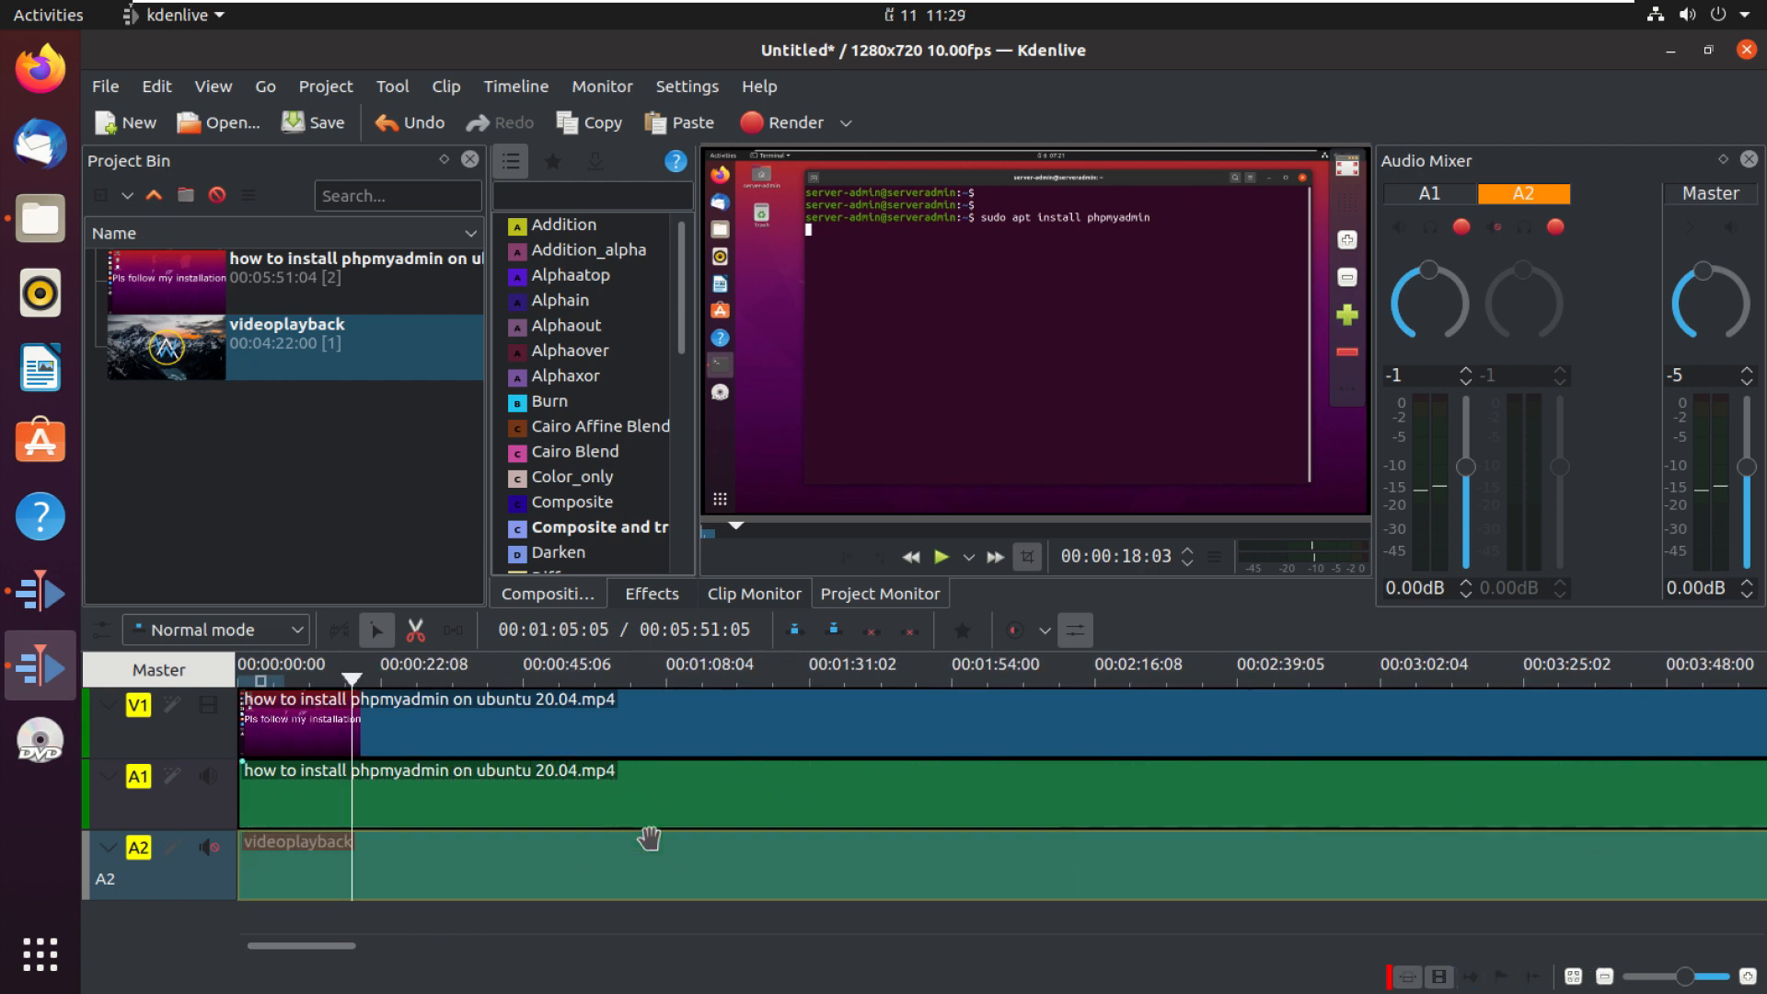
left_click(1470, 978)
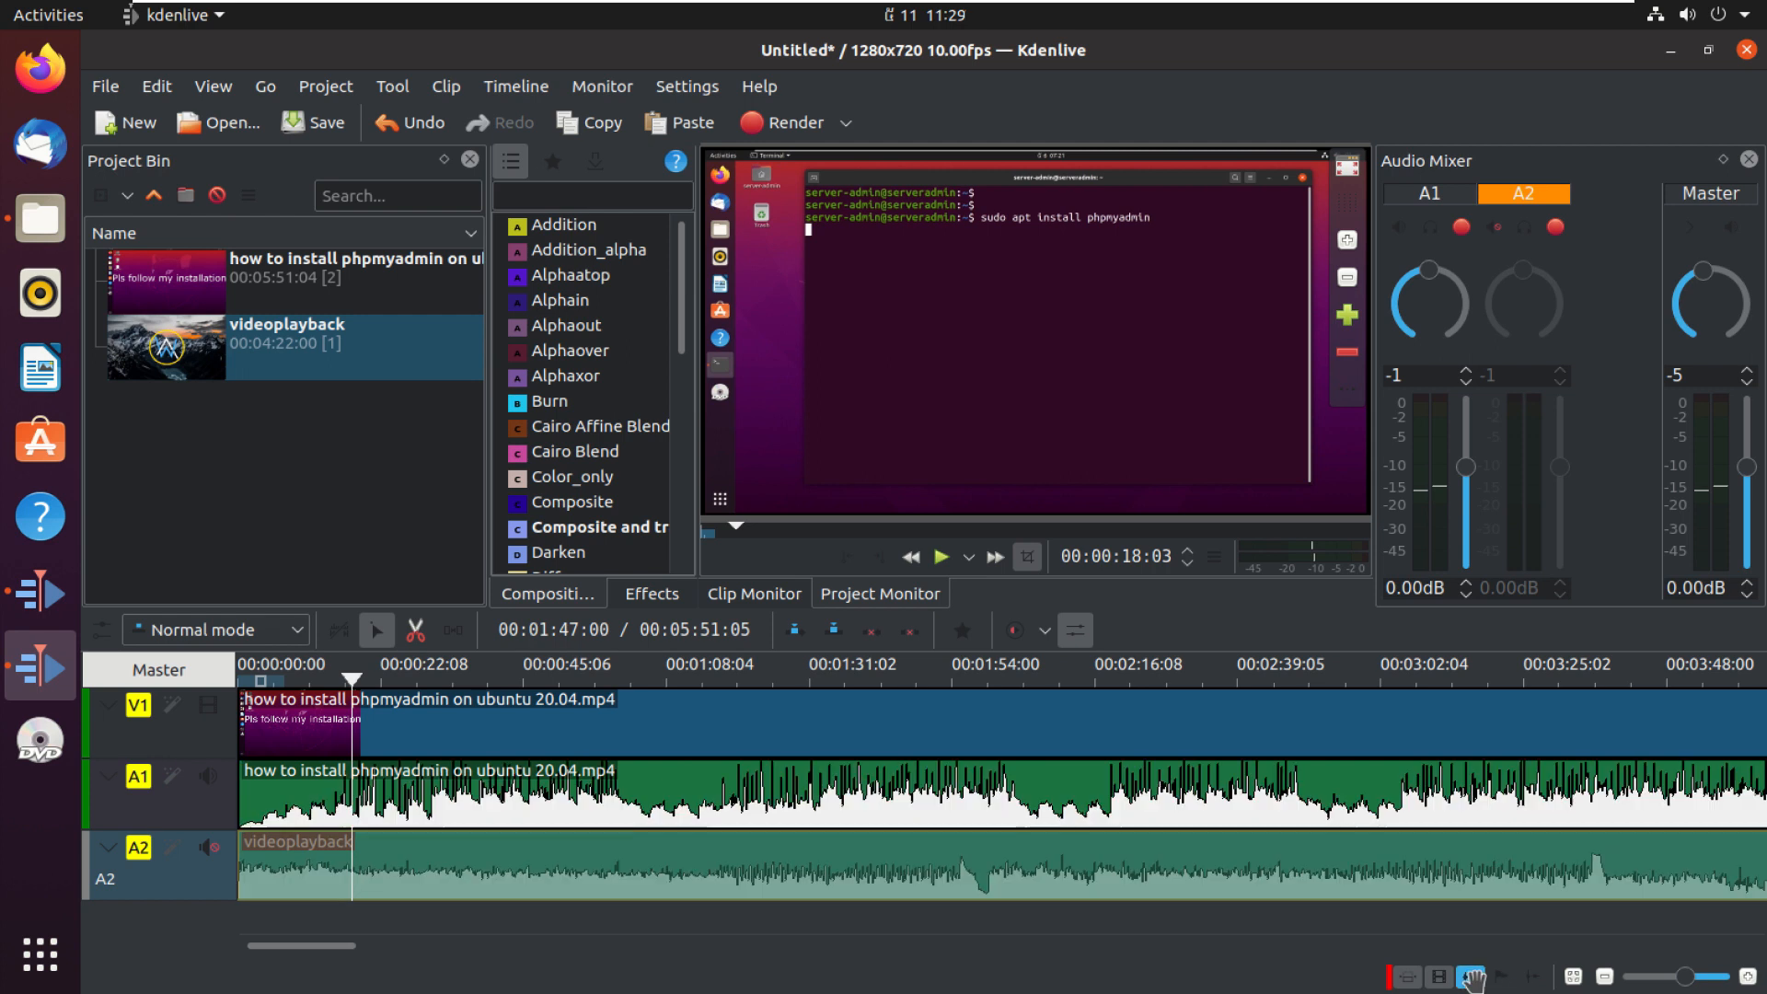
left_click(1747, 976)
left_click(1747, 976)
left_click(1747, 975)
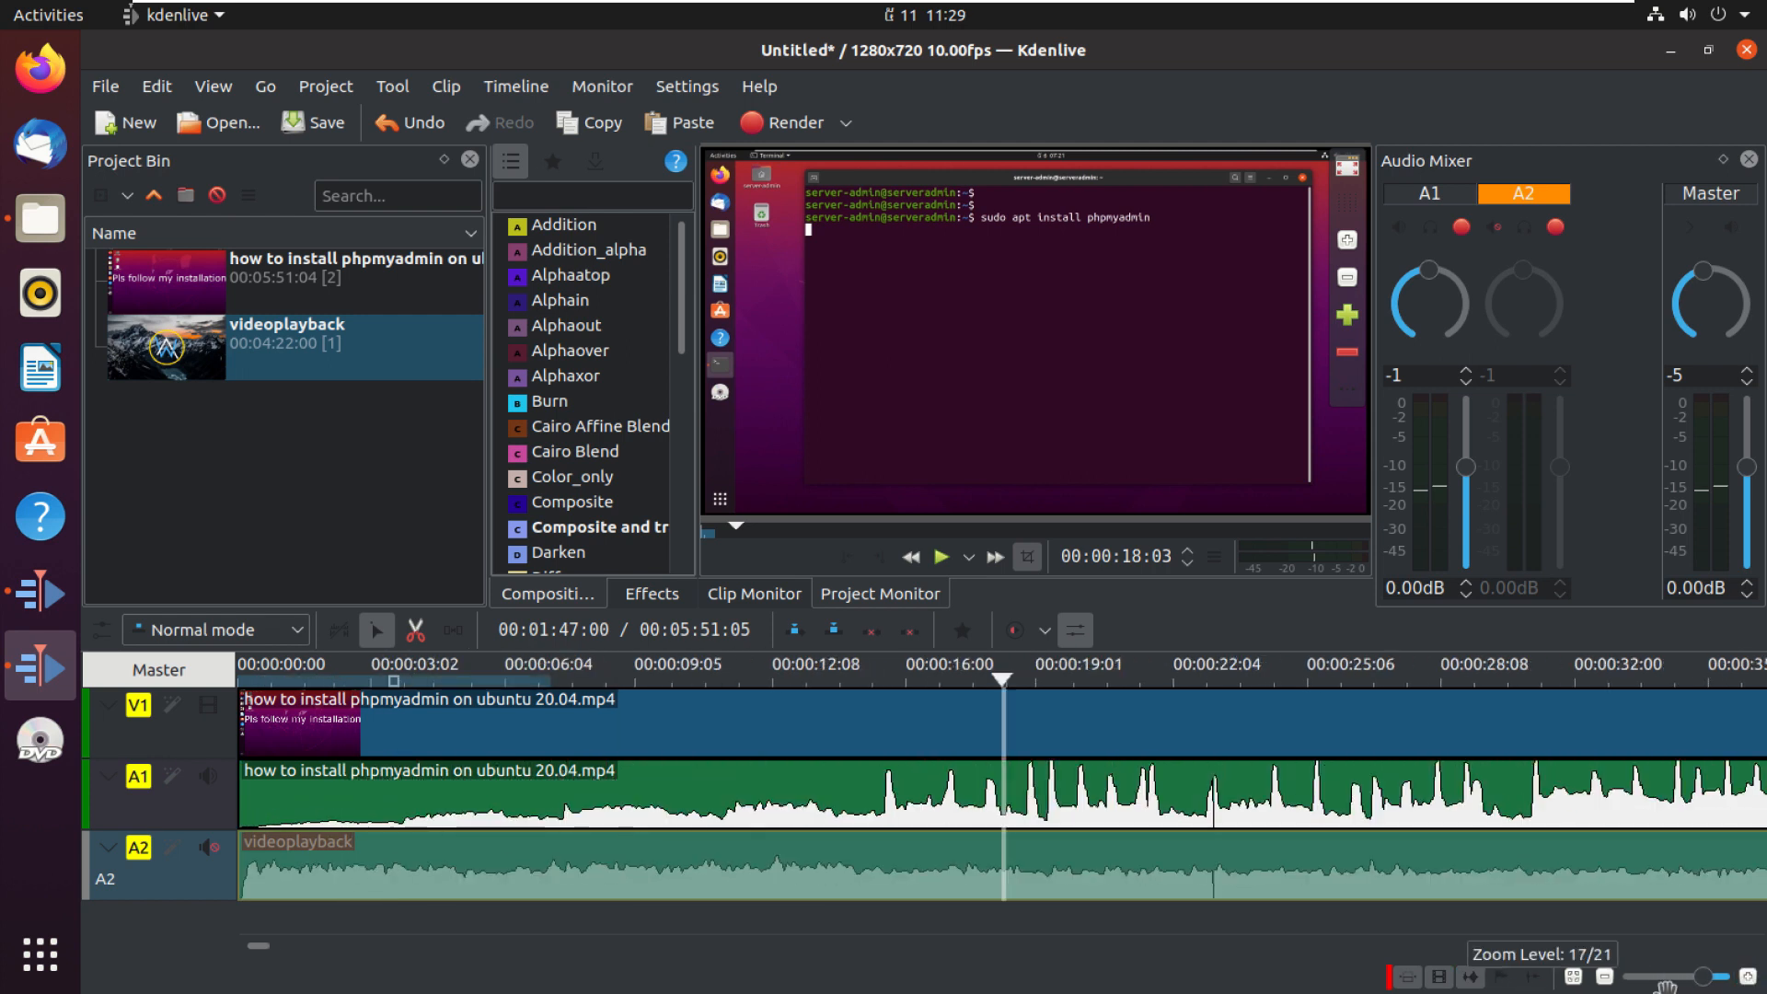
left_click(1605, 978)
left_click(1604, 978)
left_click(1604, 978)
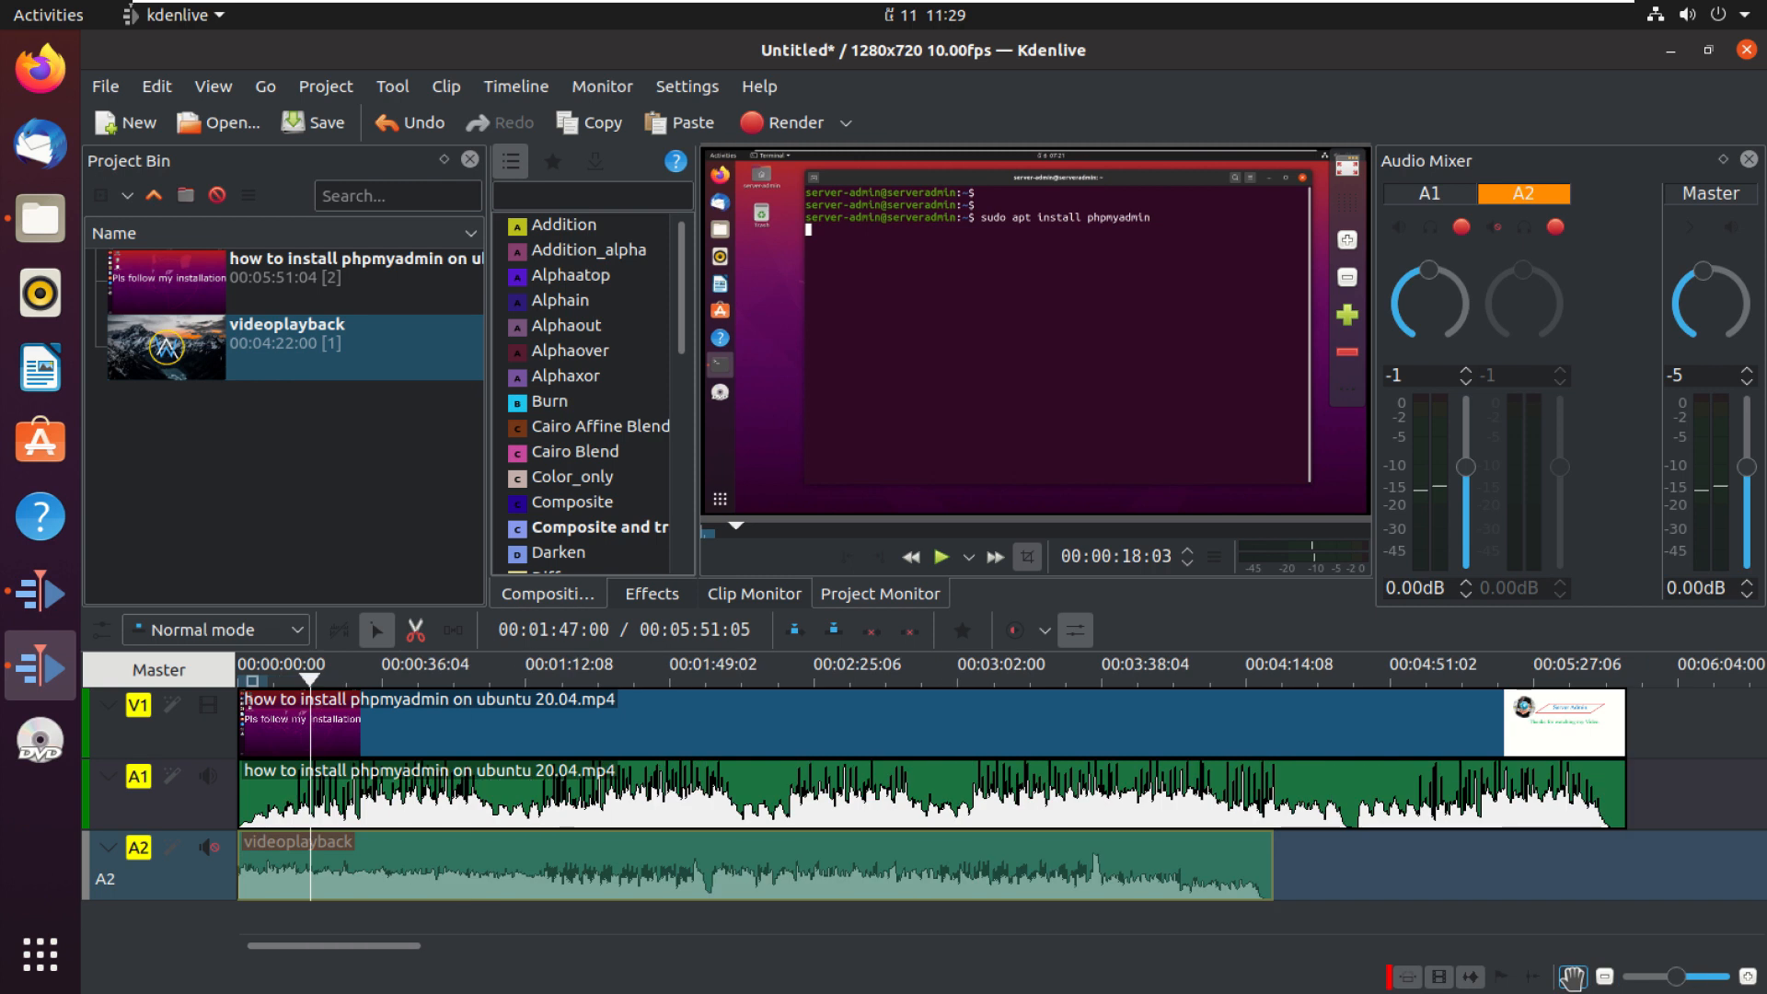
left_click(1605, 978)
left_click(1604, 977)
left_click(1604, 978)
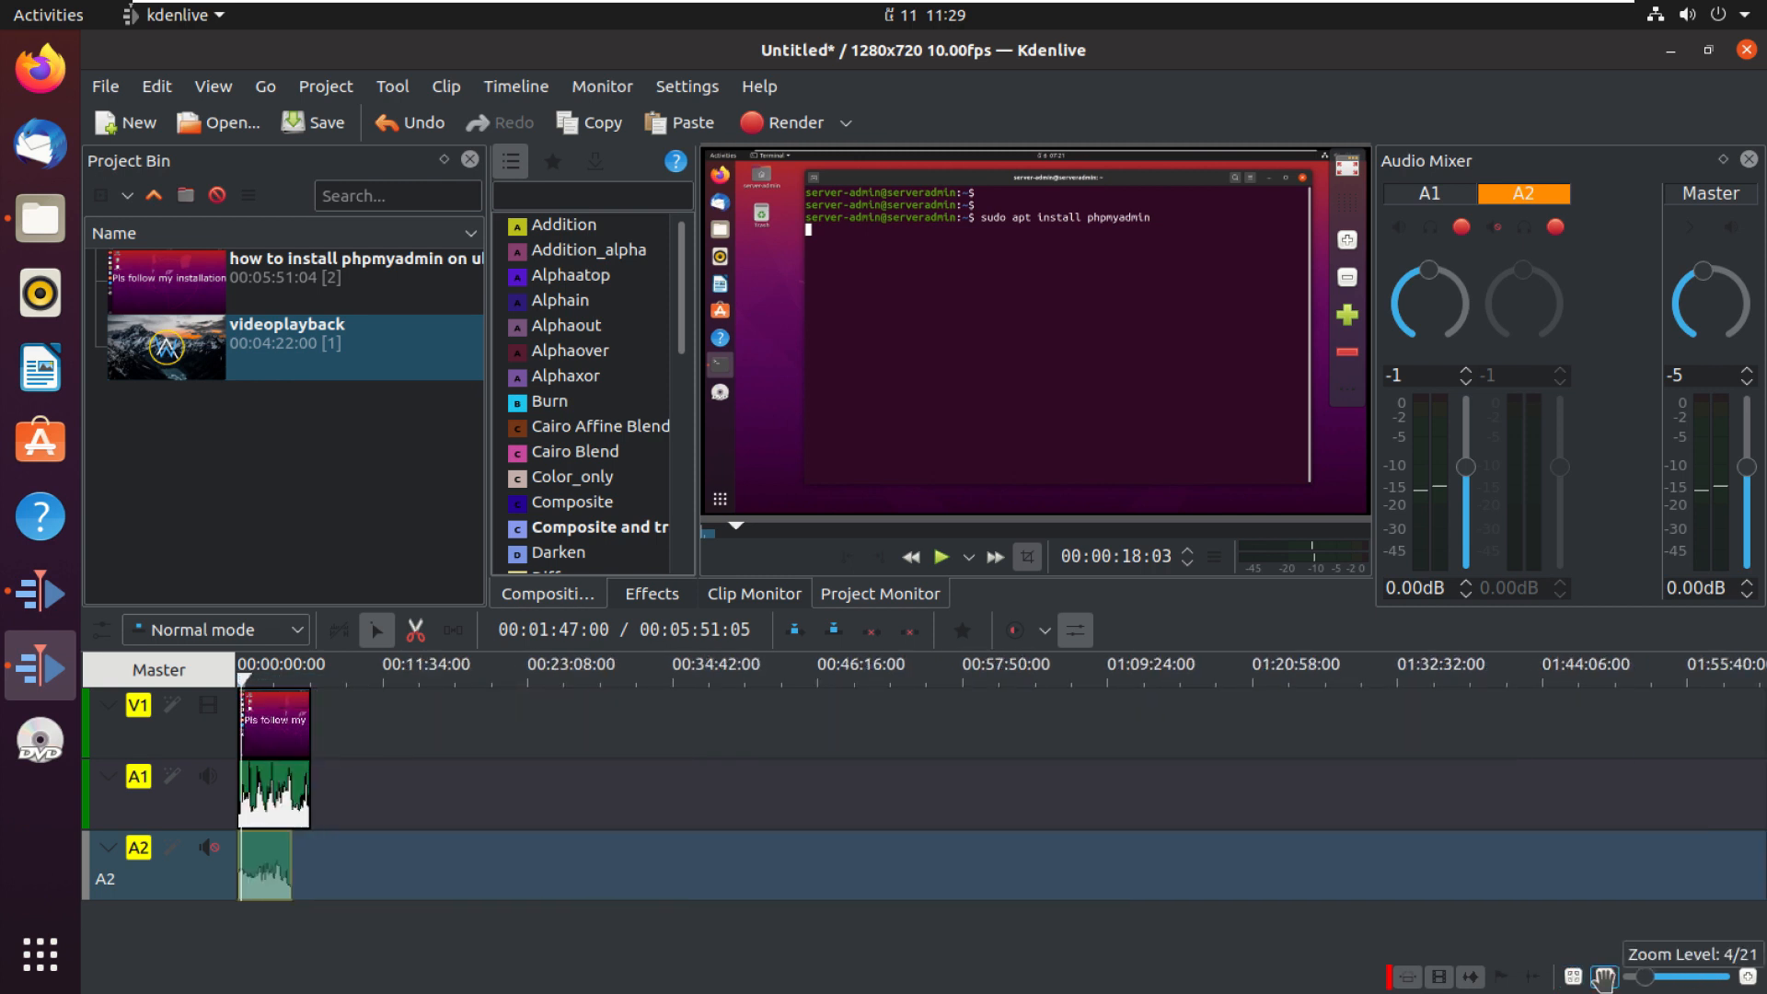
left_click(1605, 978)
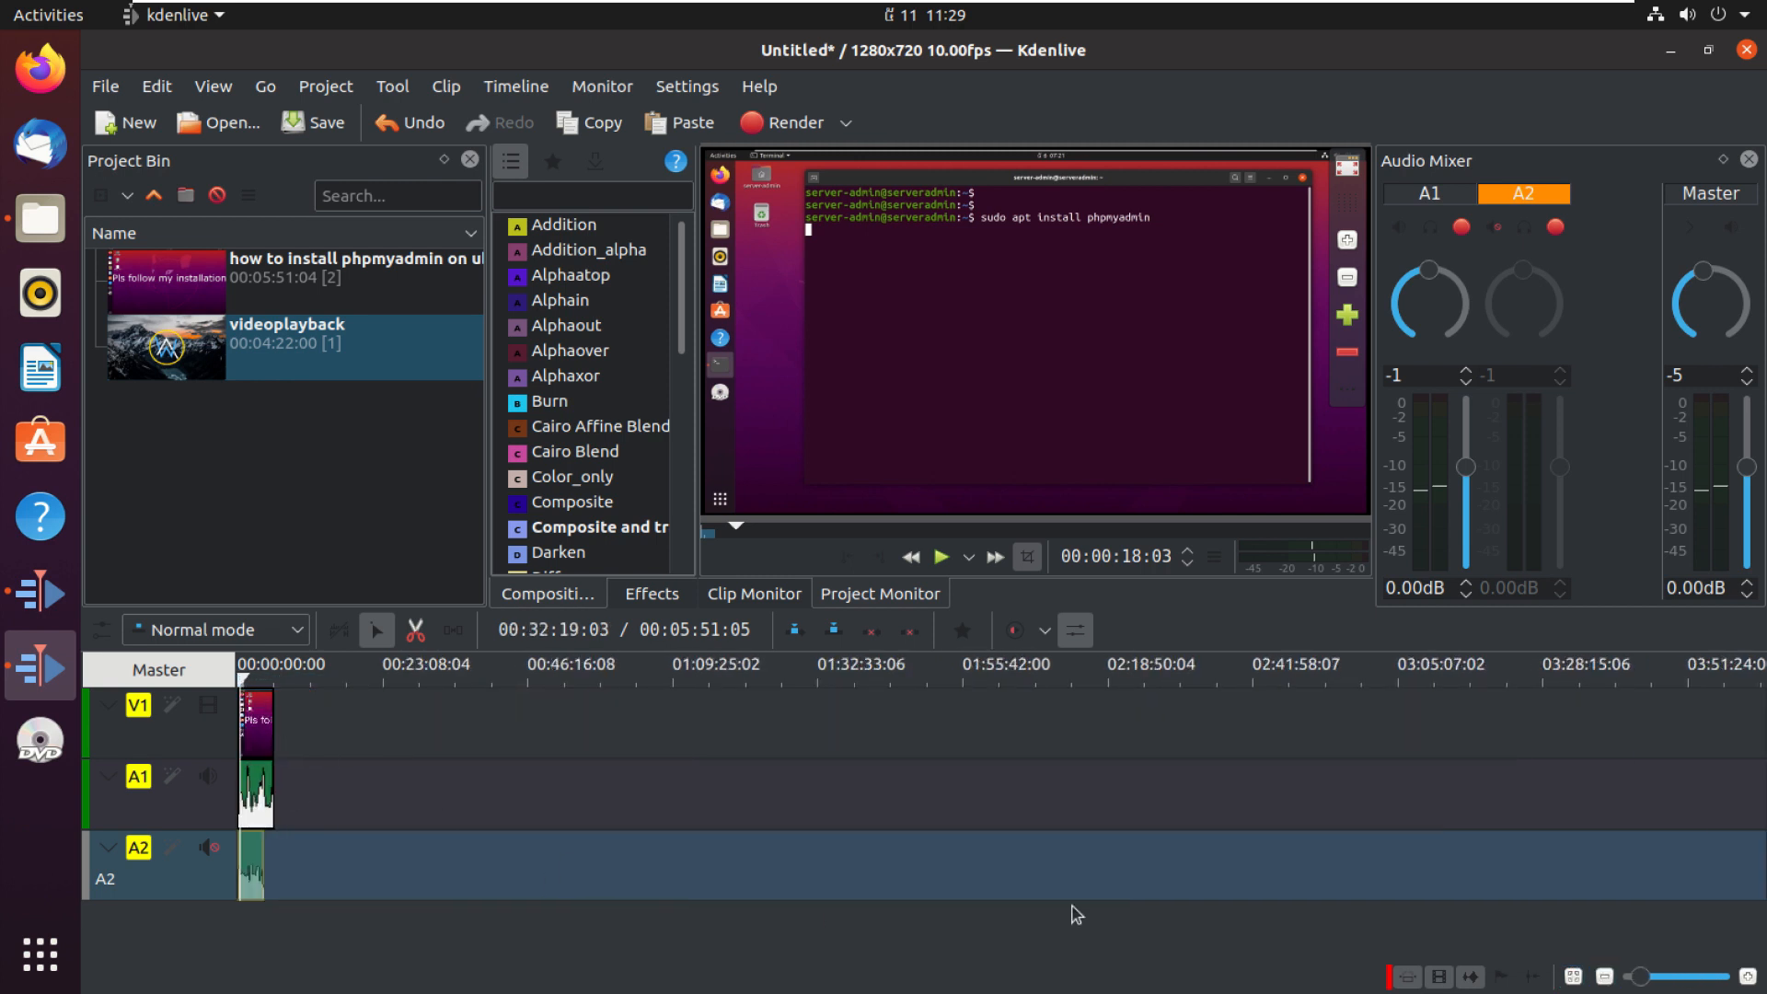
left_click(1746, 978)
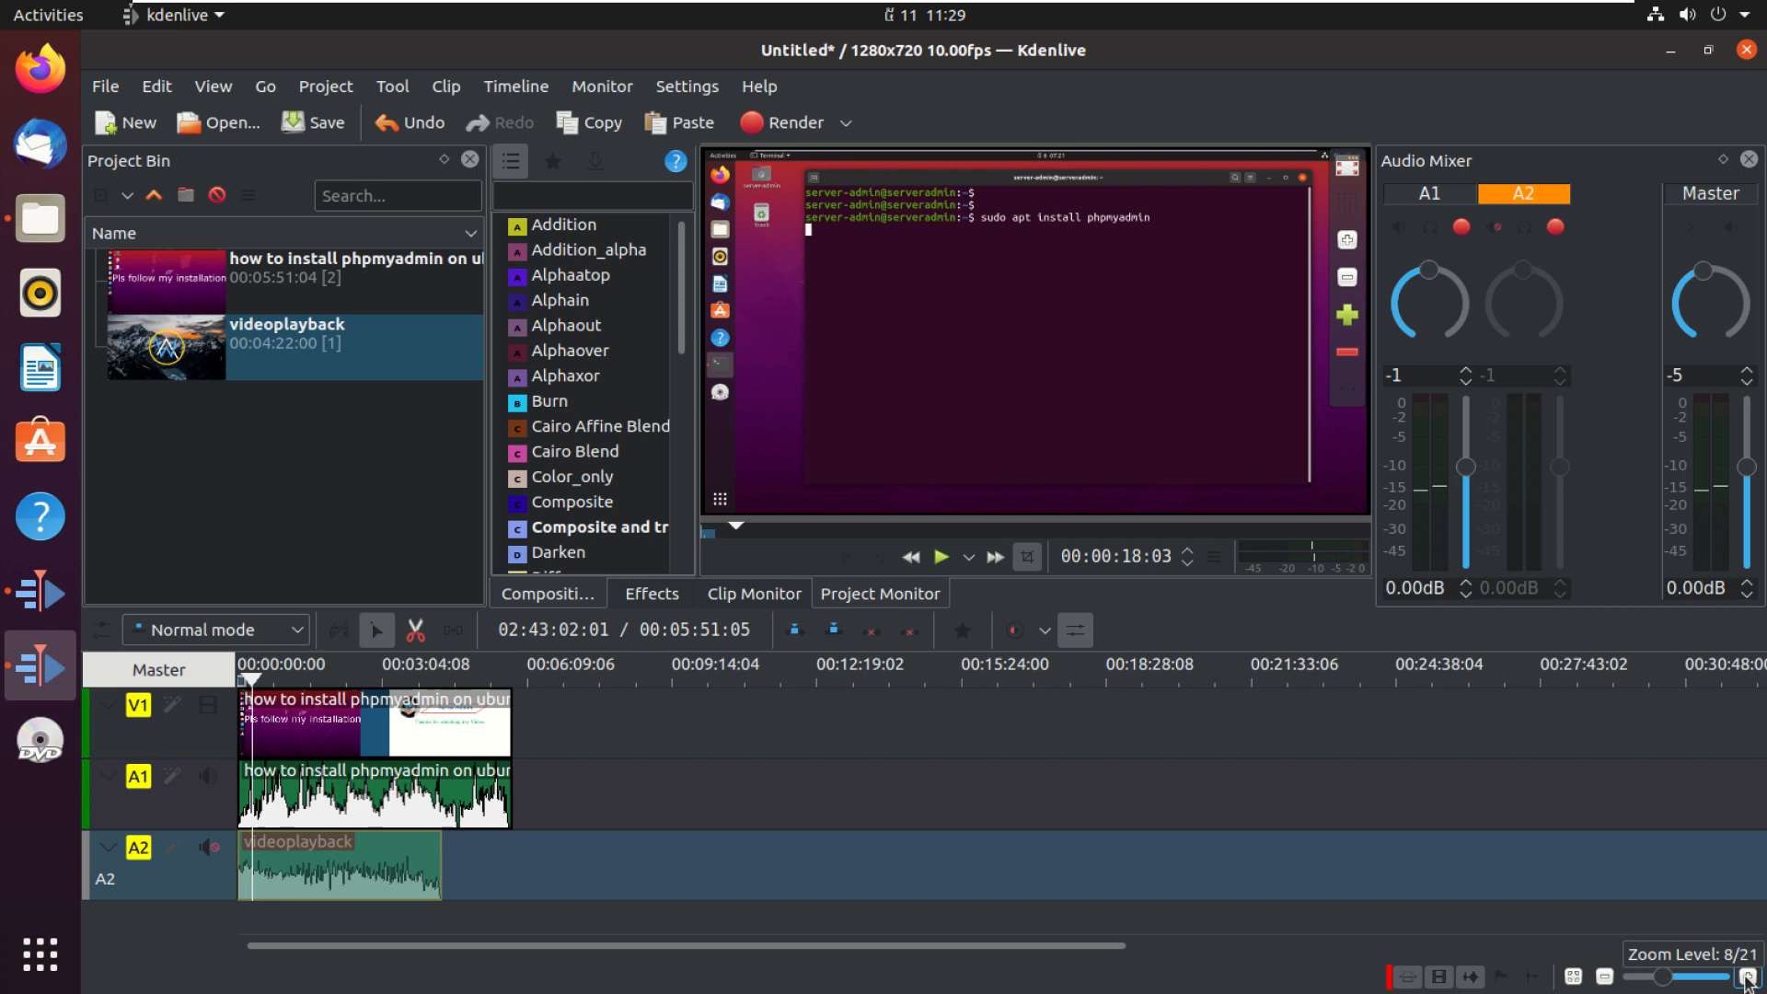
left_click(1604, 978)
left_click(1605, 978)
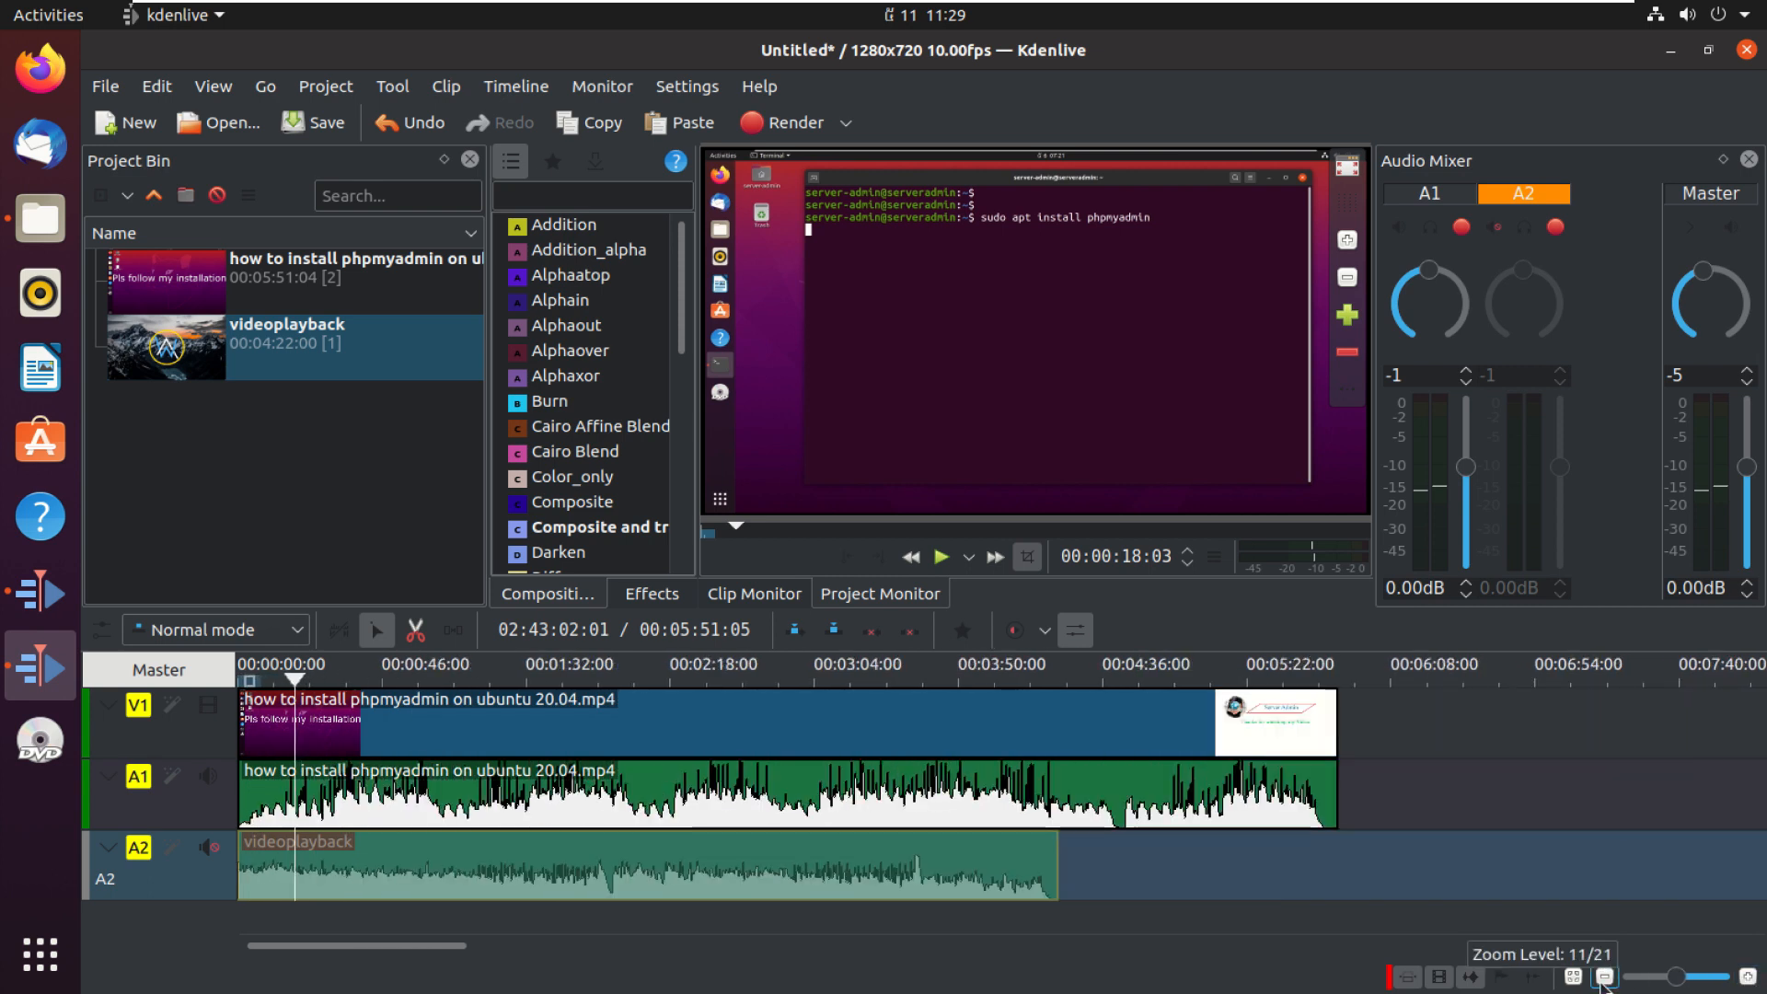
left_click(1746, 978)
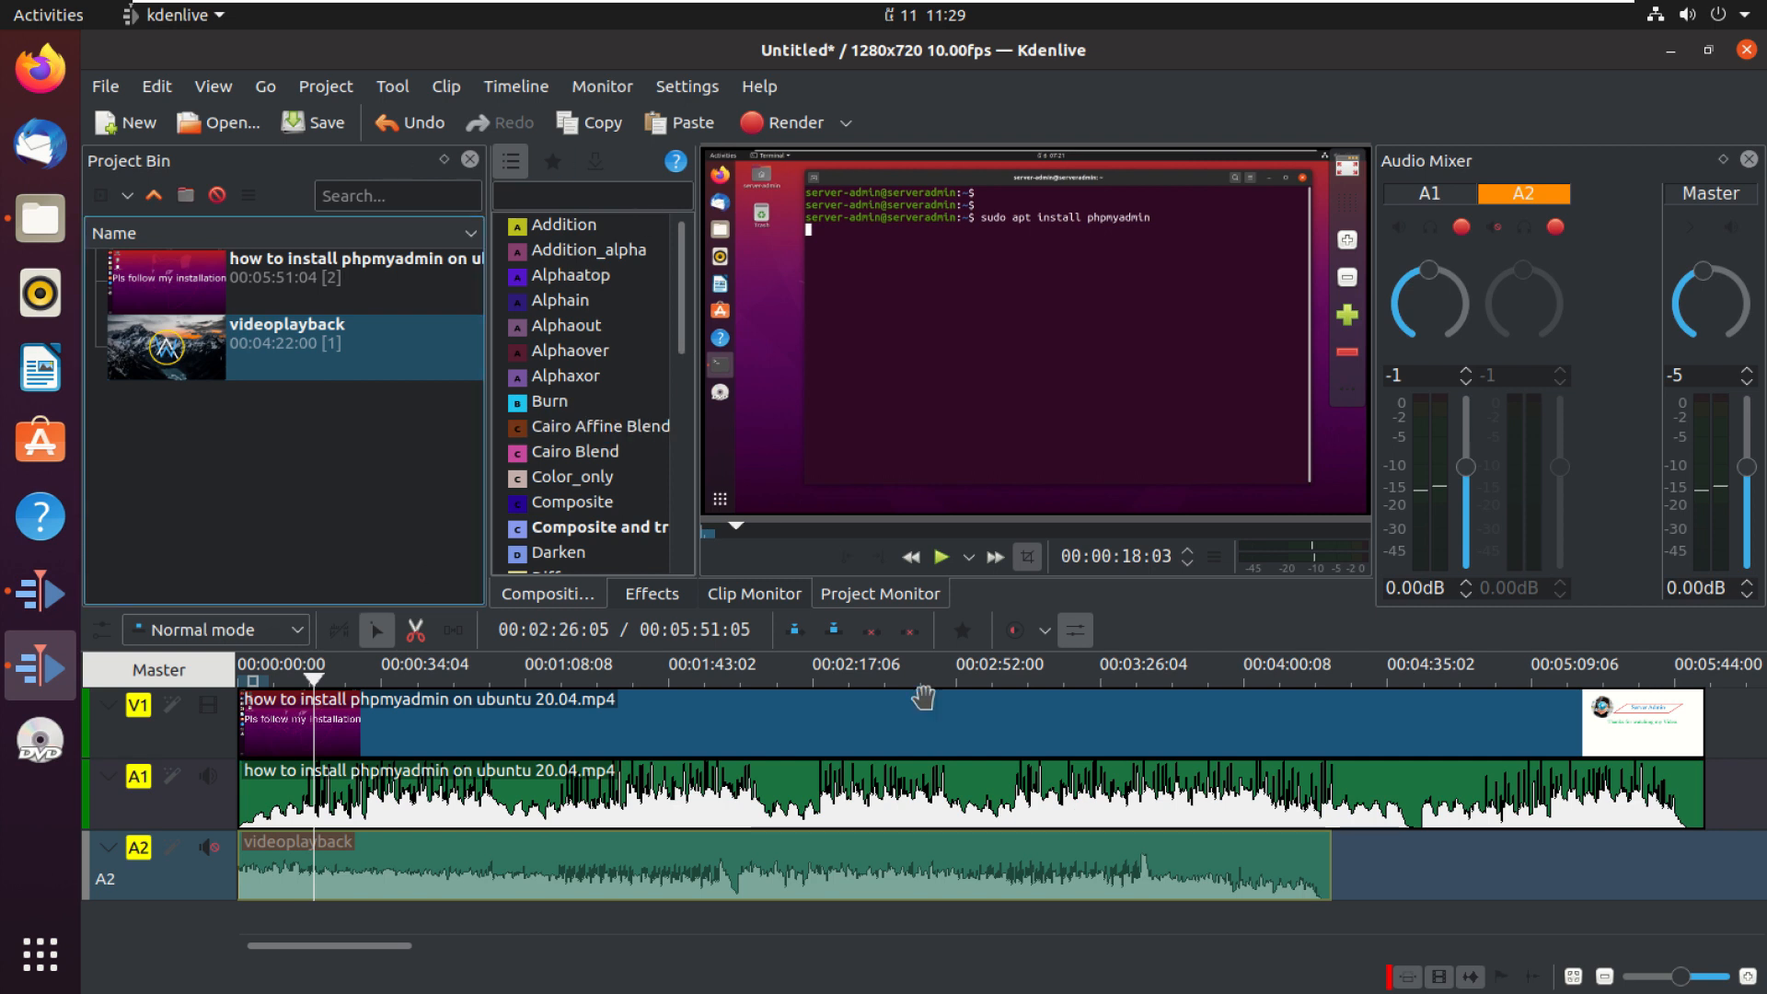
Step: Split the clips near the end of the timeline with the Razor tool on tracks V1 and A1
left_click(713, 715)
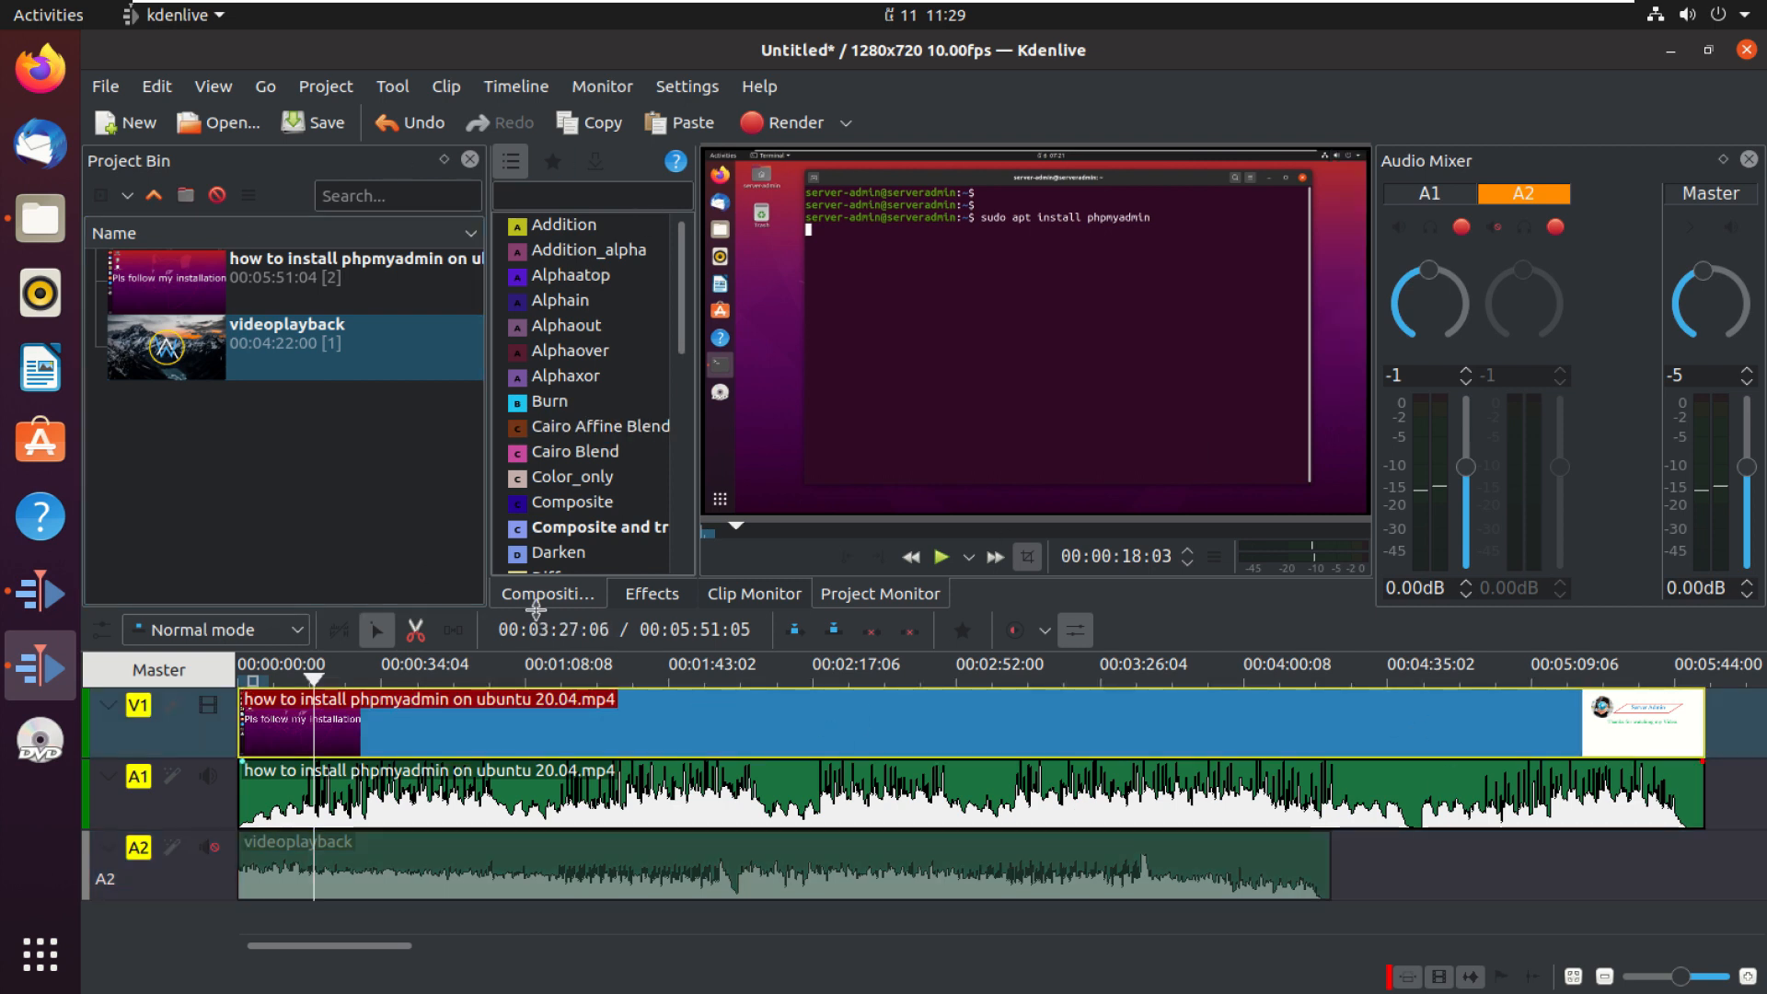
left_click(415, 630)
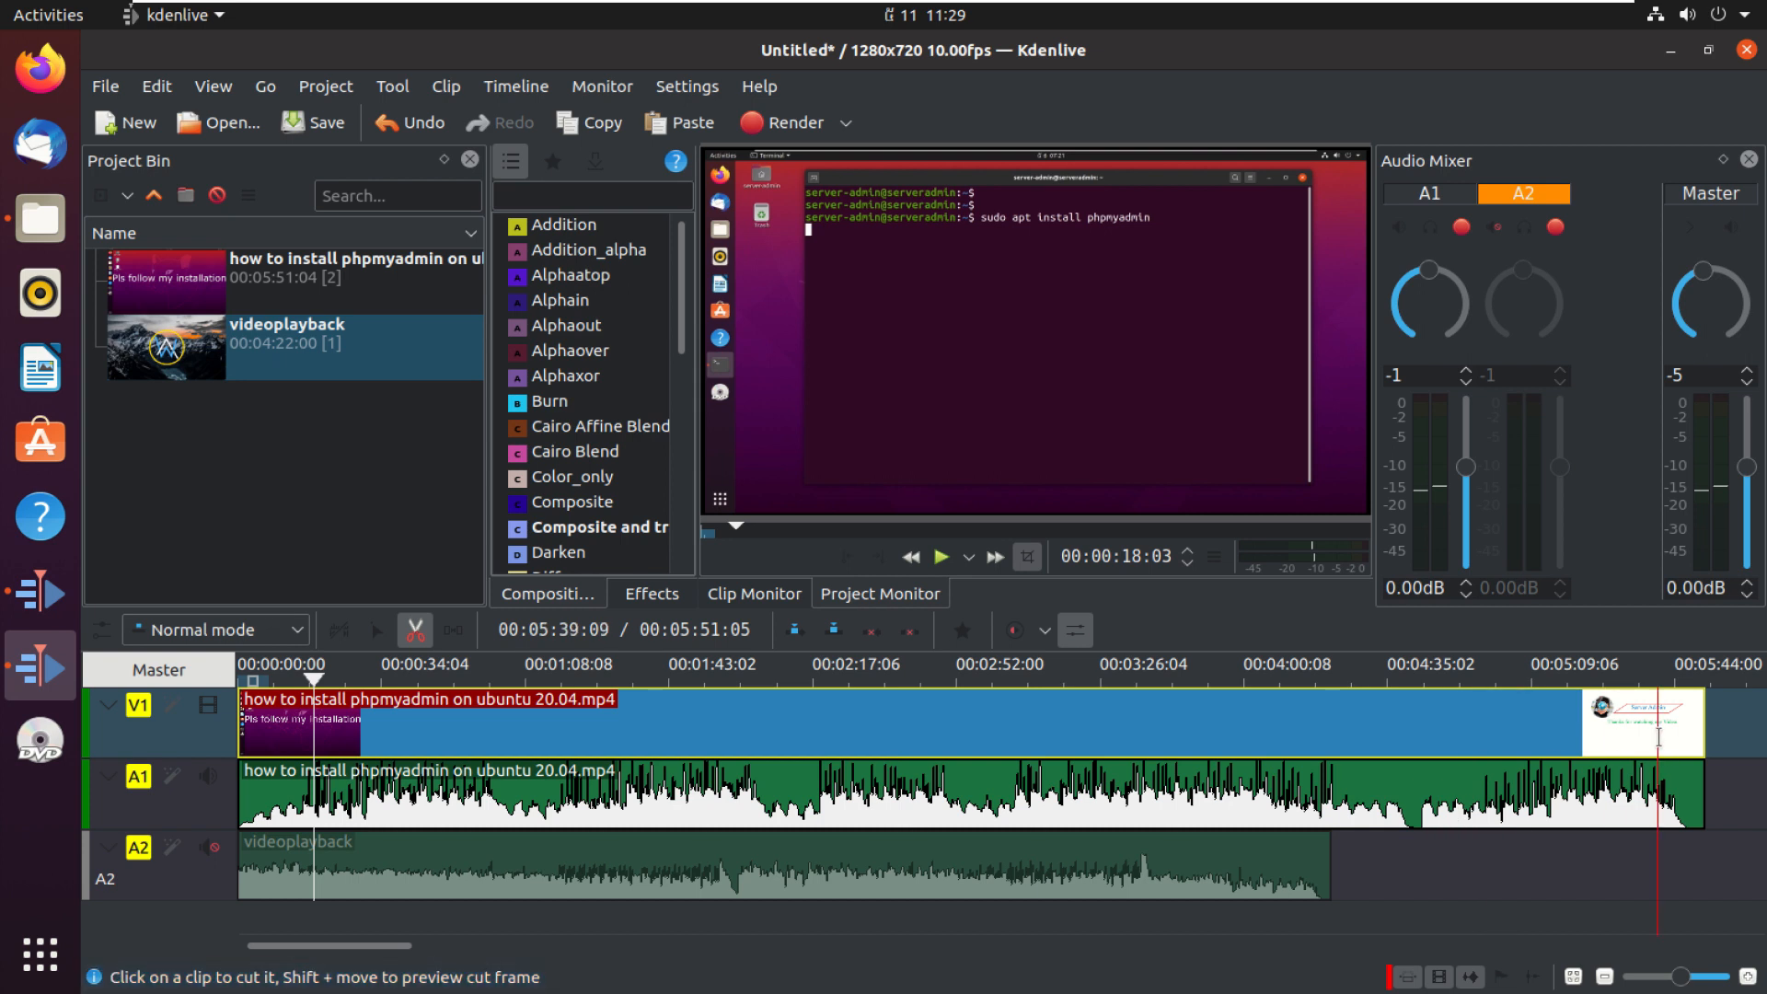
left_click(1658, 736)
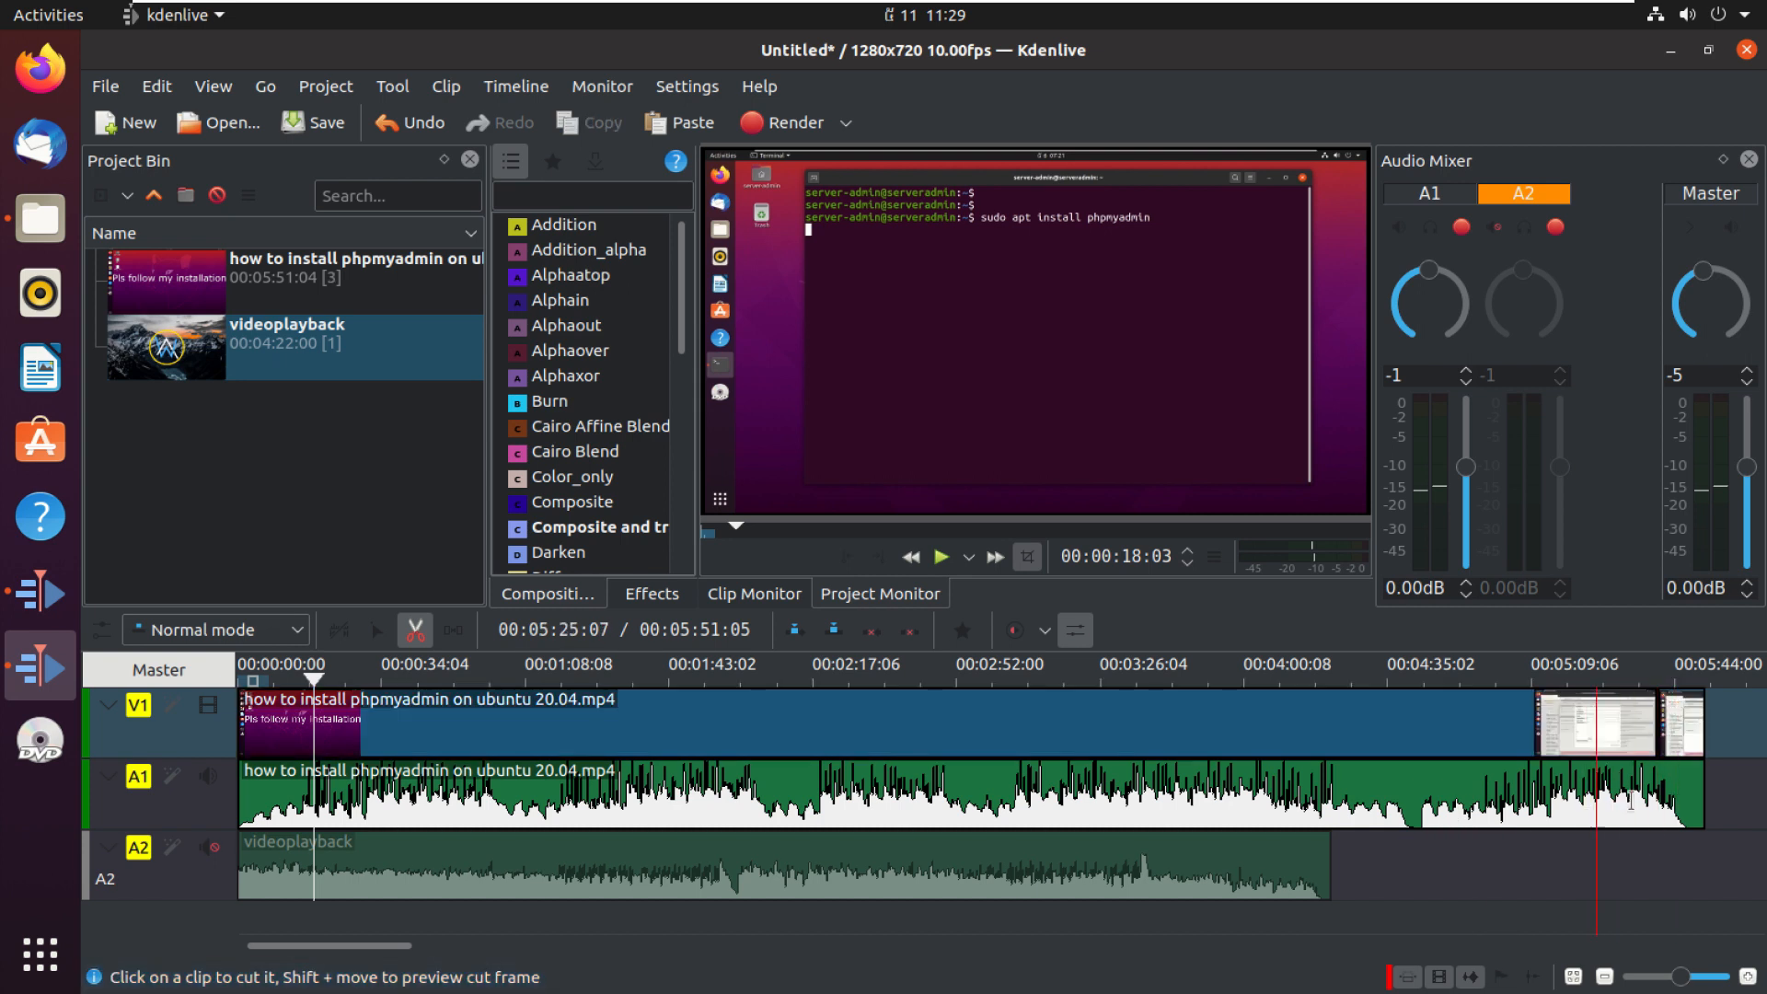
left_click(1638, 797)
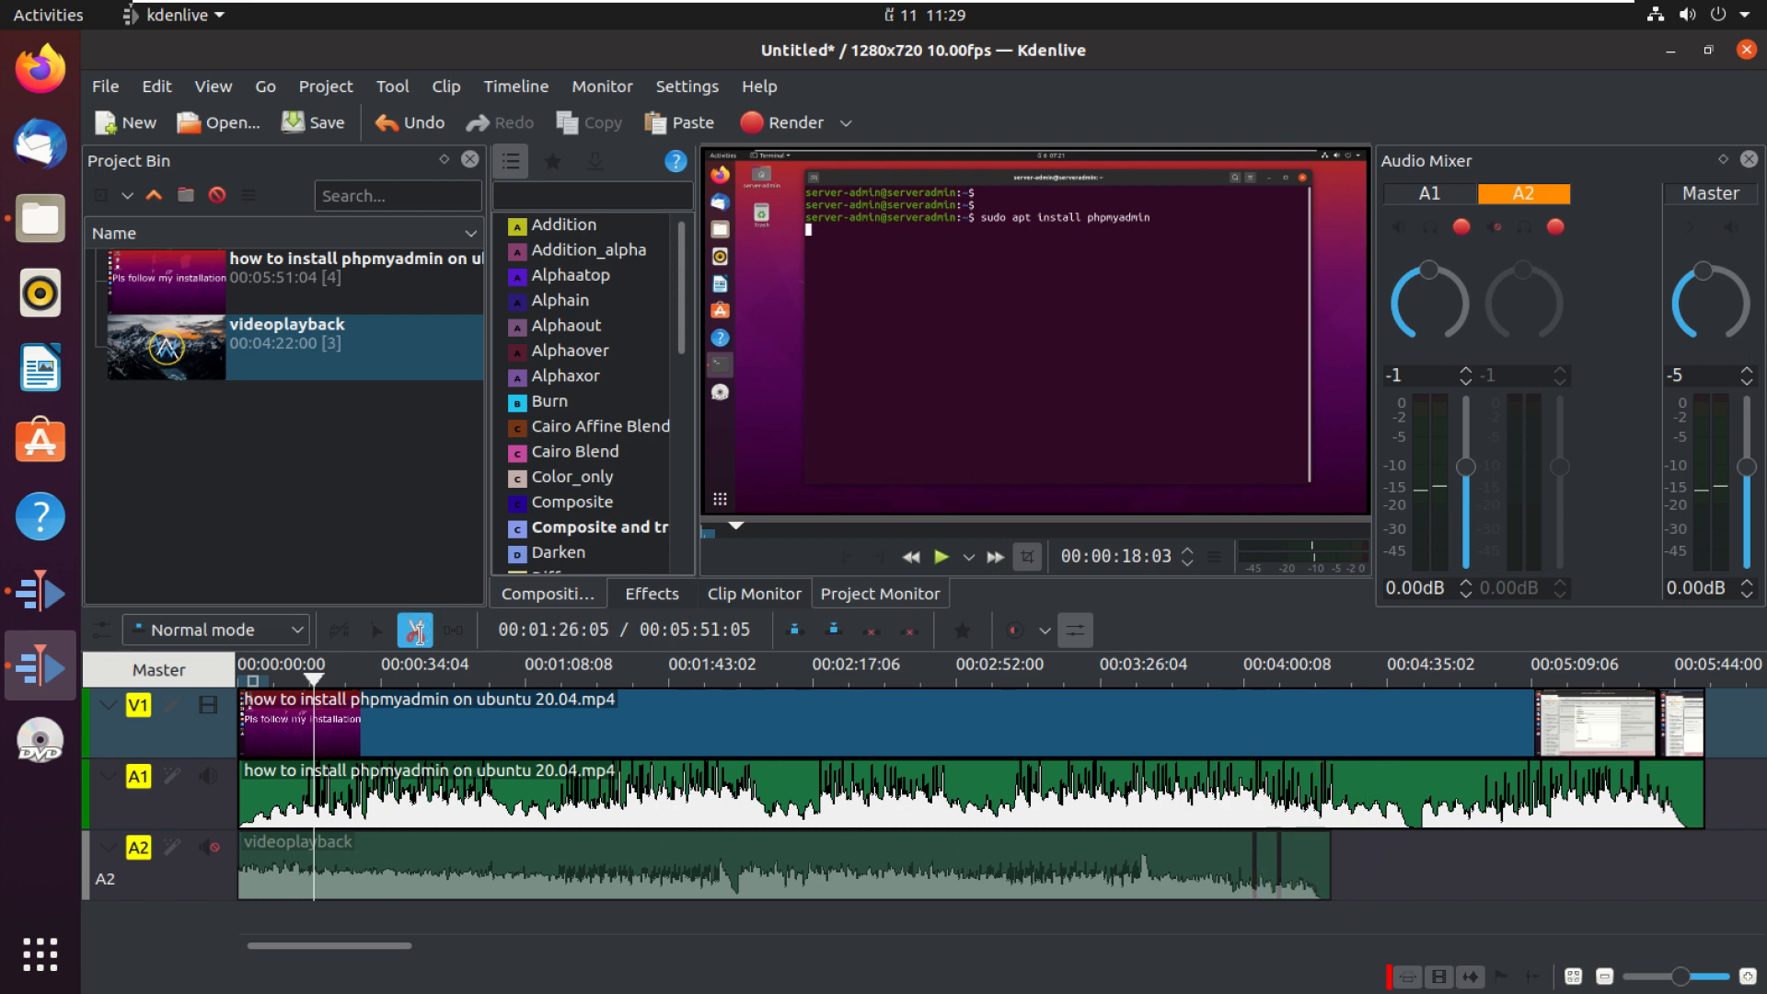
Step: Switch back to the selection tool and remove the short cut section near the end of the tracks
left_click(371, 635)
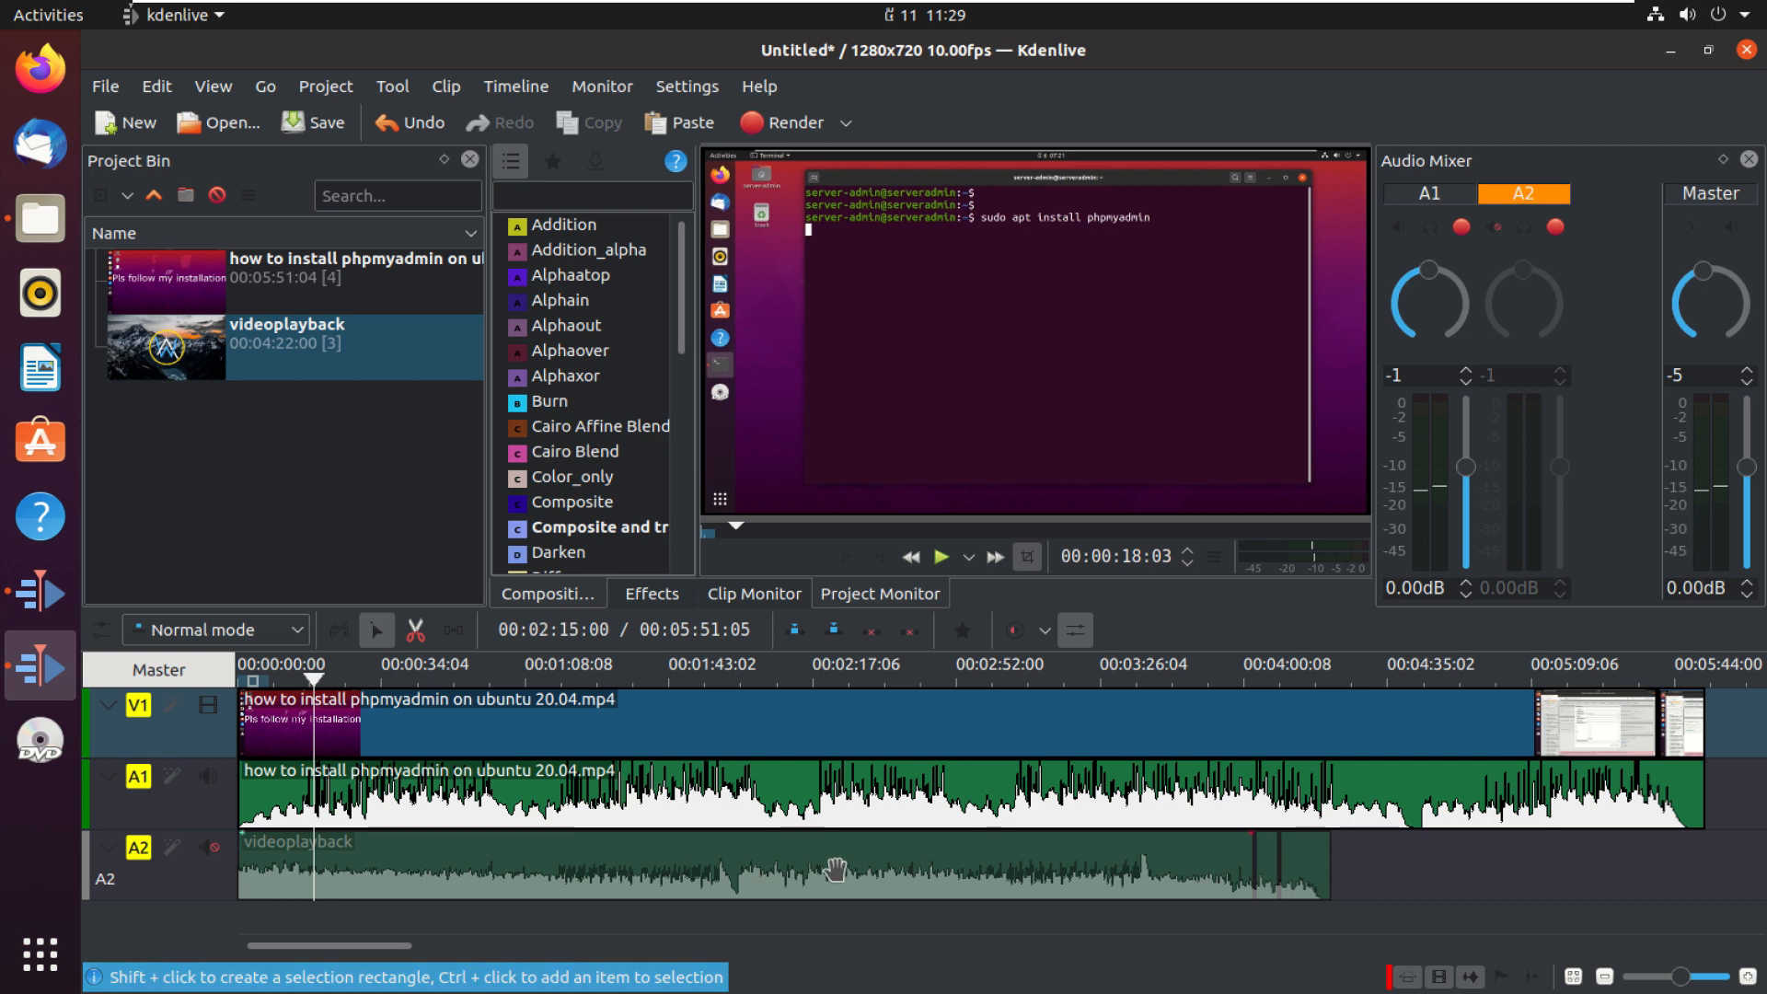
left_click(1059, 884)
left_click(997, 784)
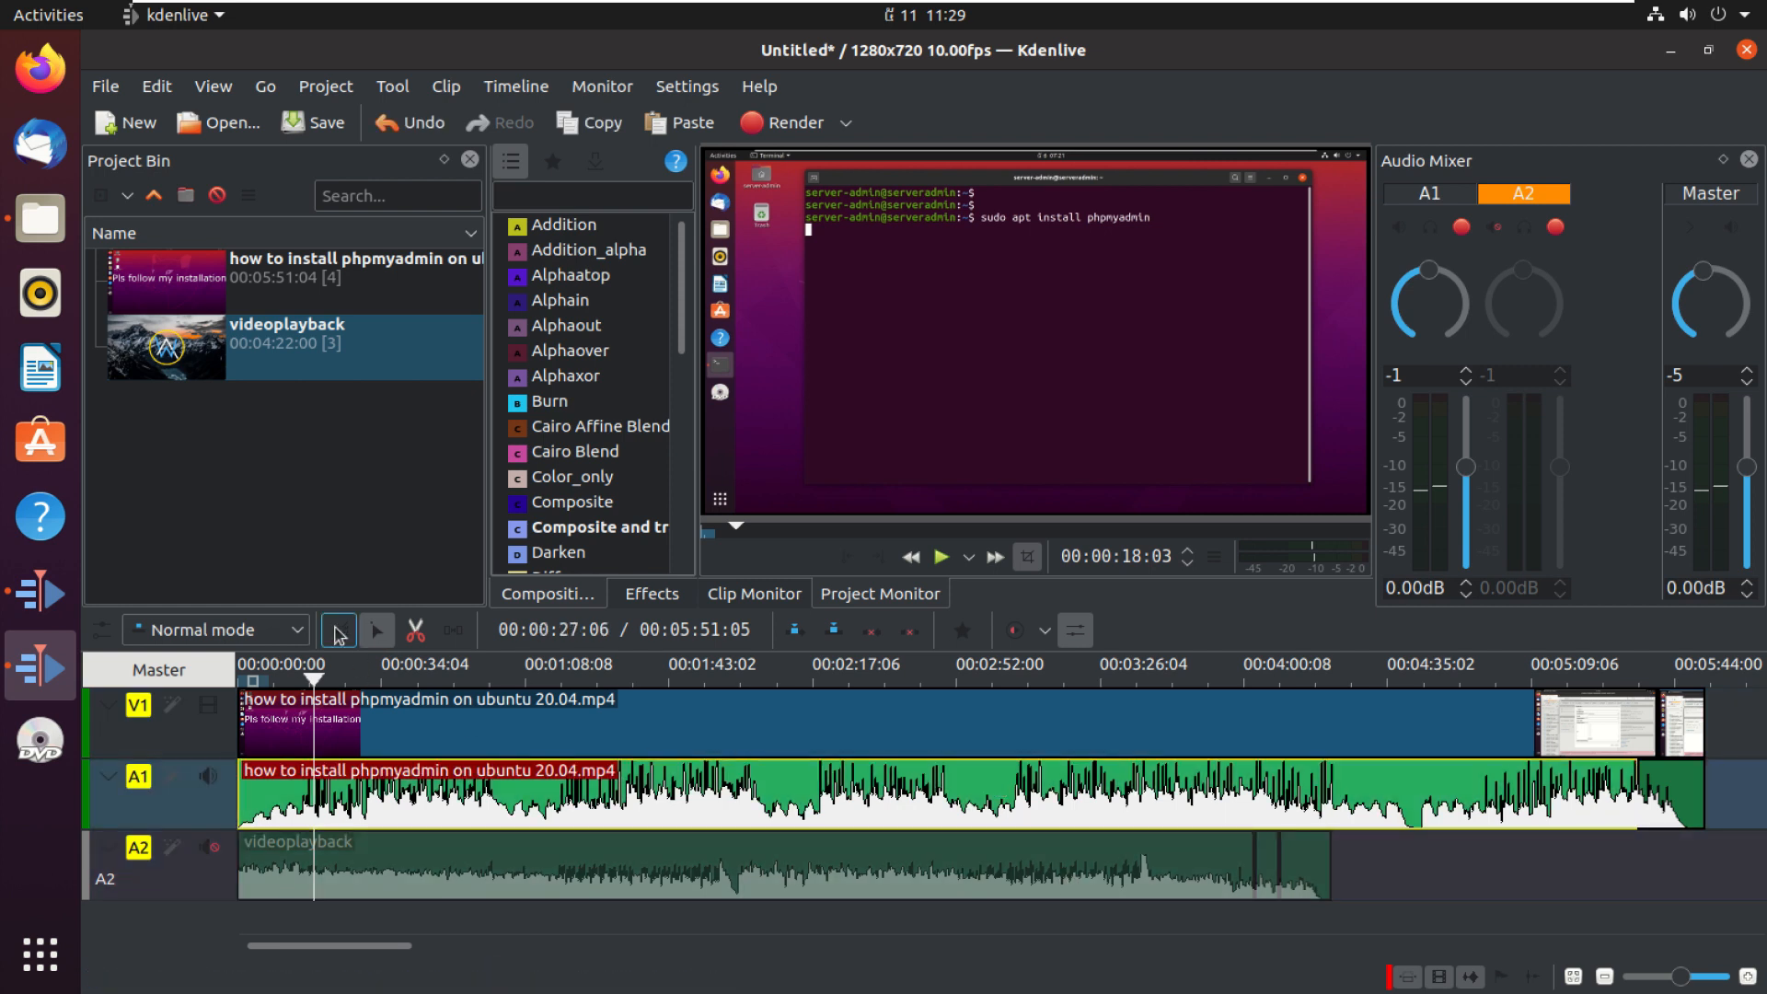
left_click_drag(1072, 865, 1195, 849)
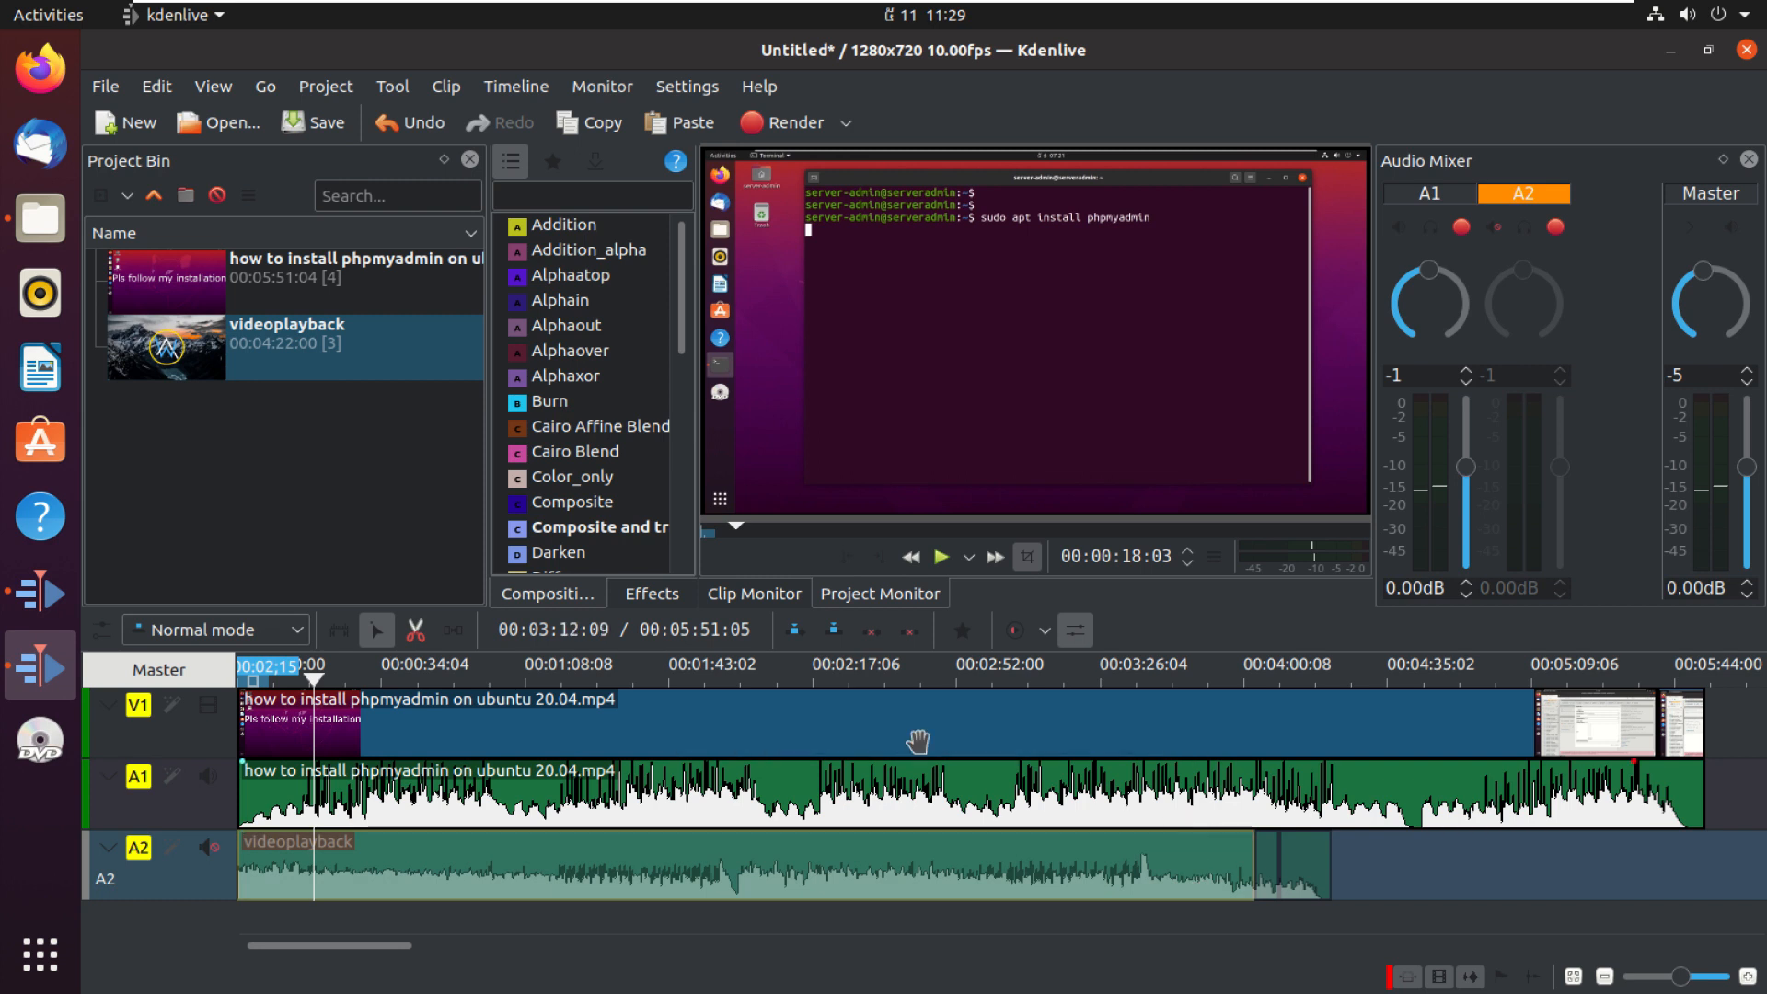
left_click(871, 635)
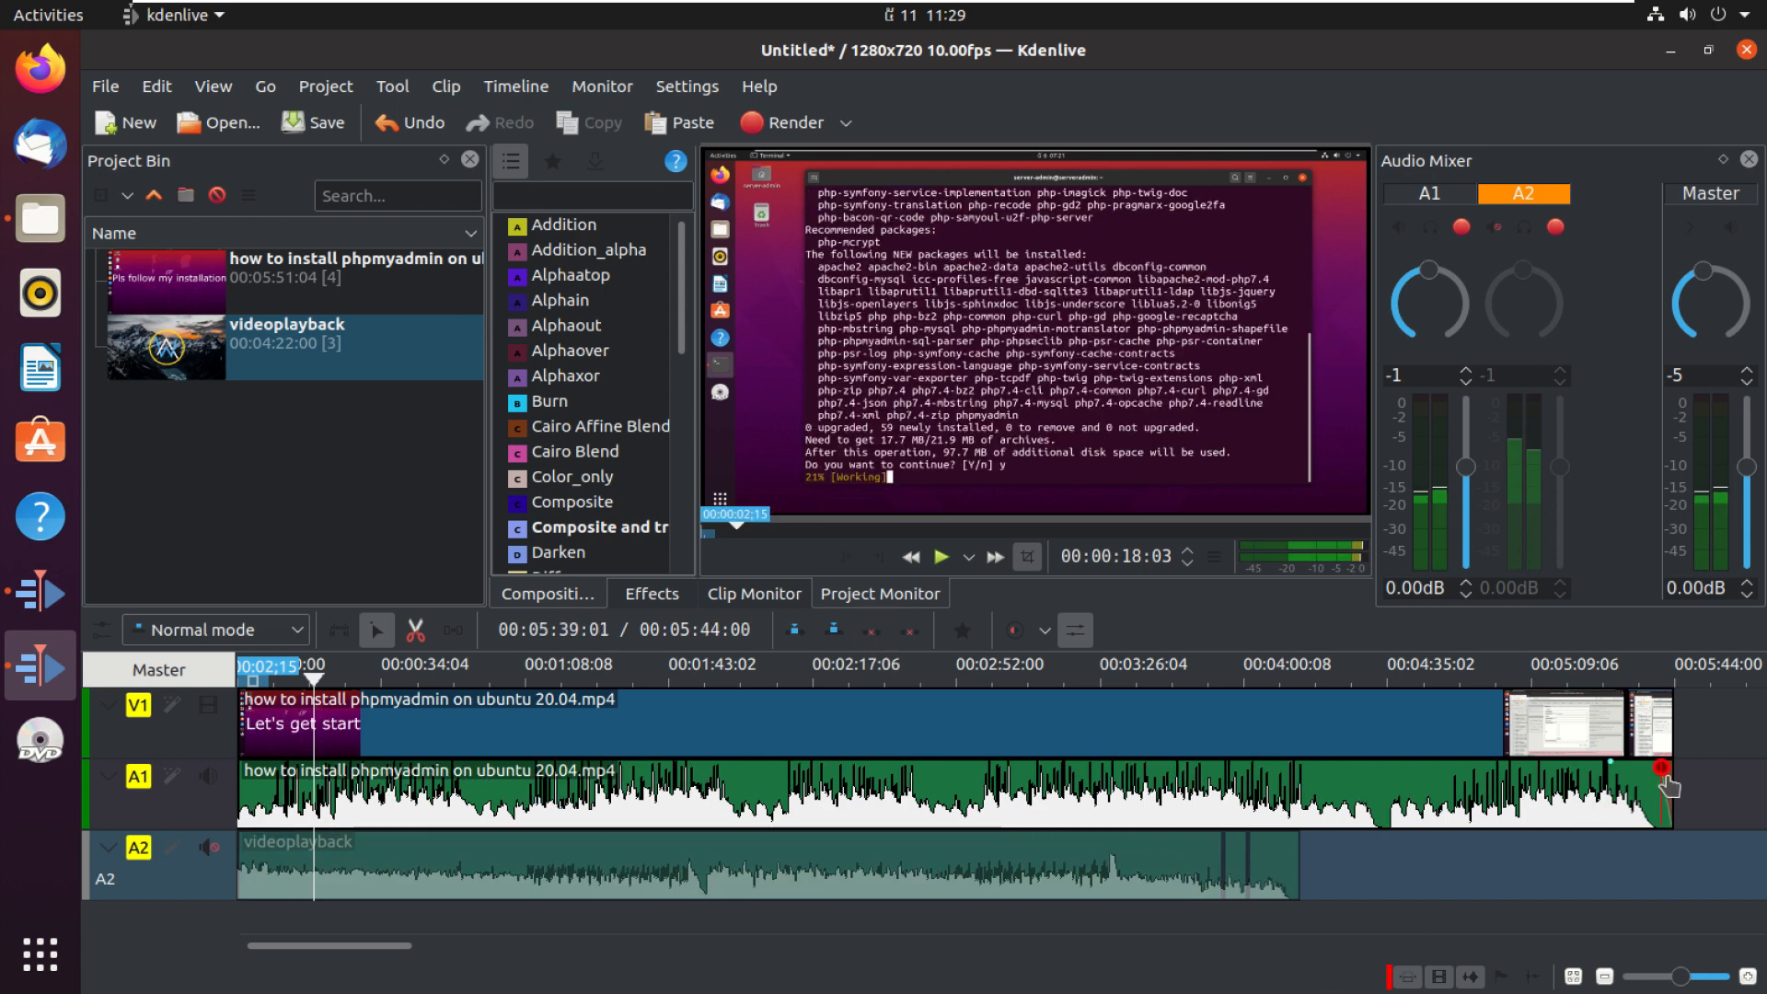
Step: Add a fade-out to the end of the tutorial's audio clip on track A1
left_click_drag(1661, 768, 1598, 765)
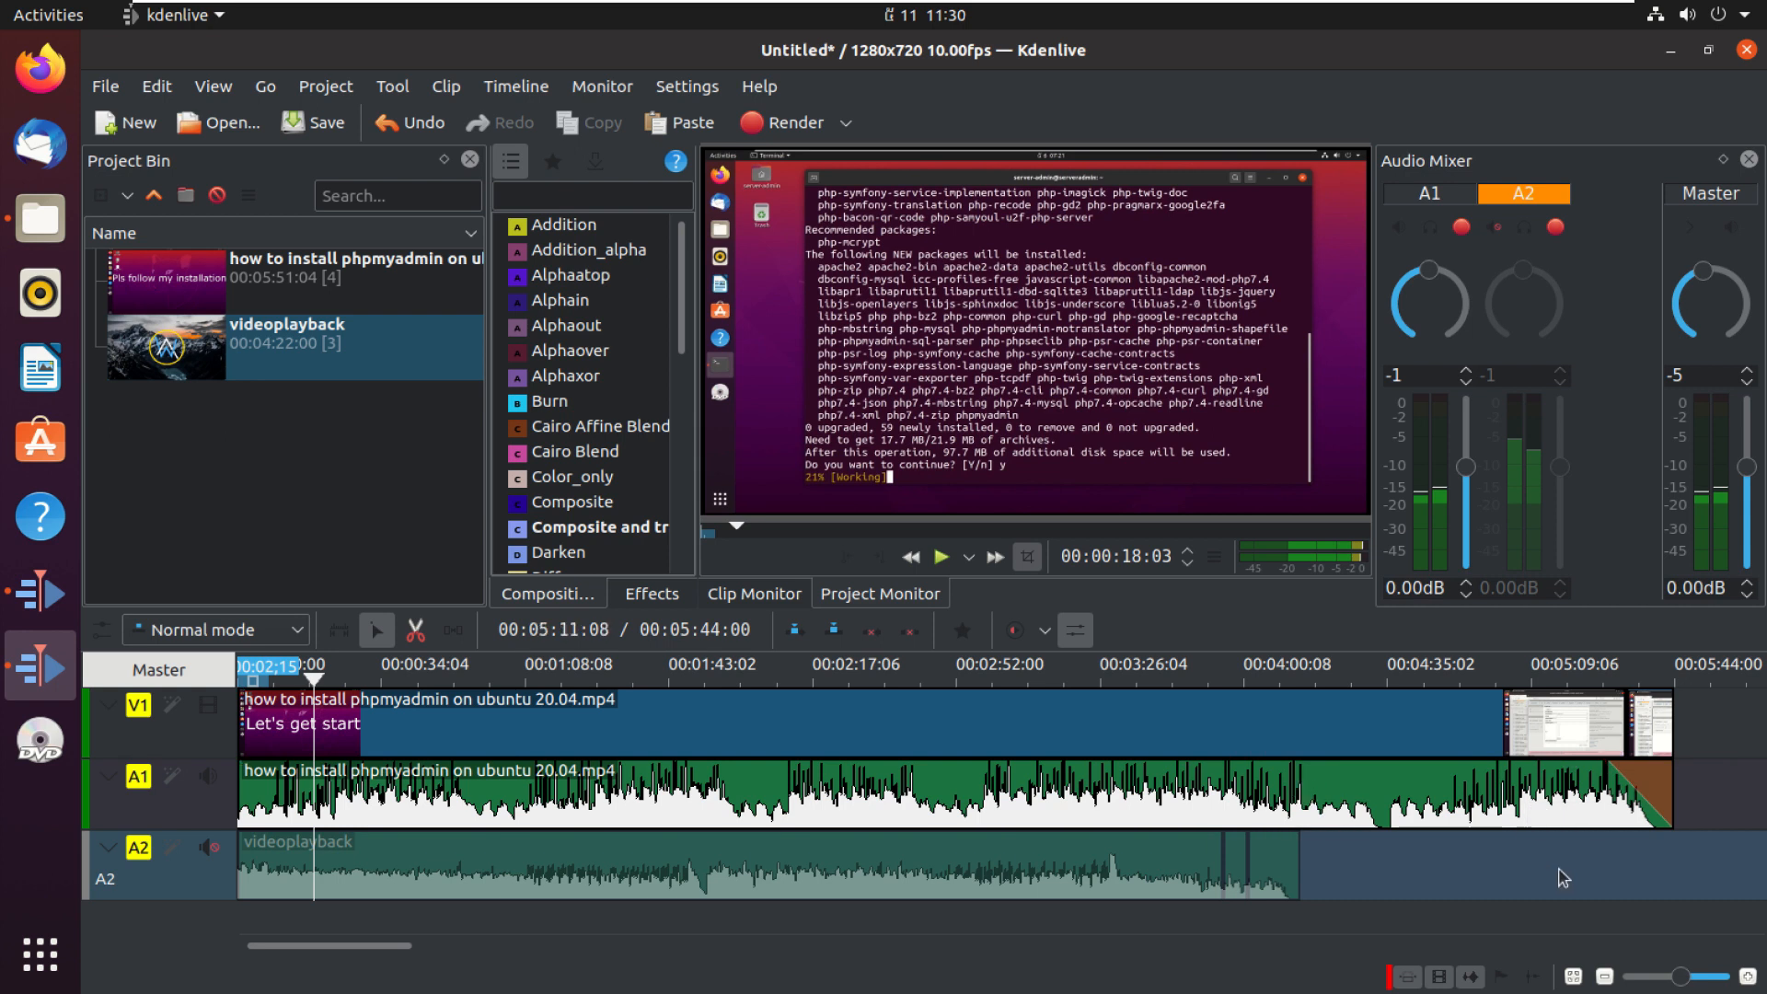
left_click(1565, 781)
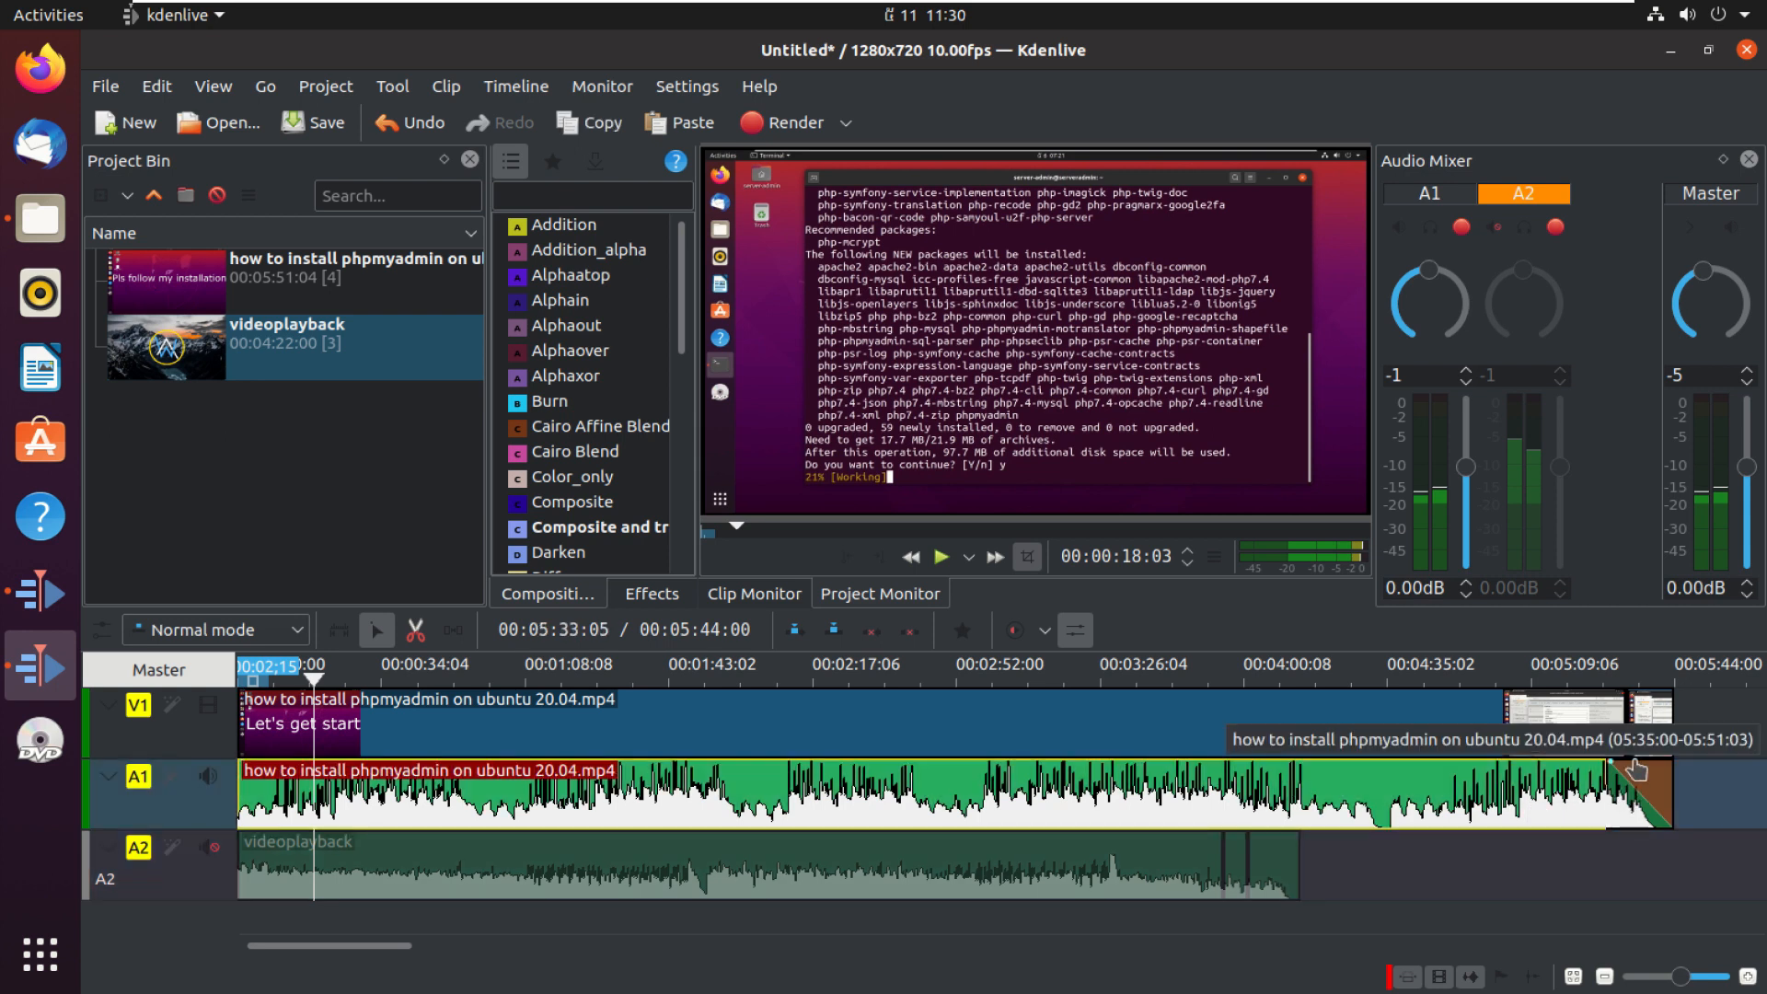
Step: Add a fade-out to the end of the tutorial's video clip on track V1
left_click(1599, 717)
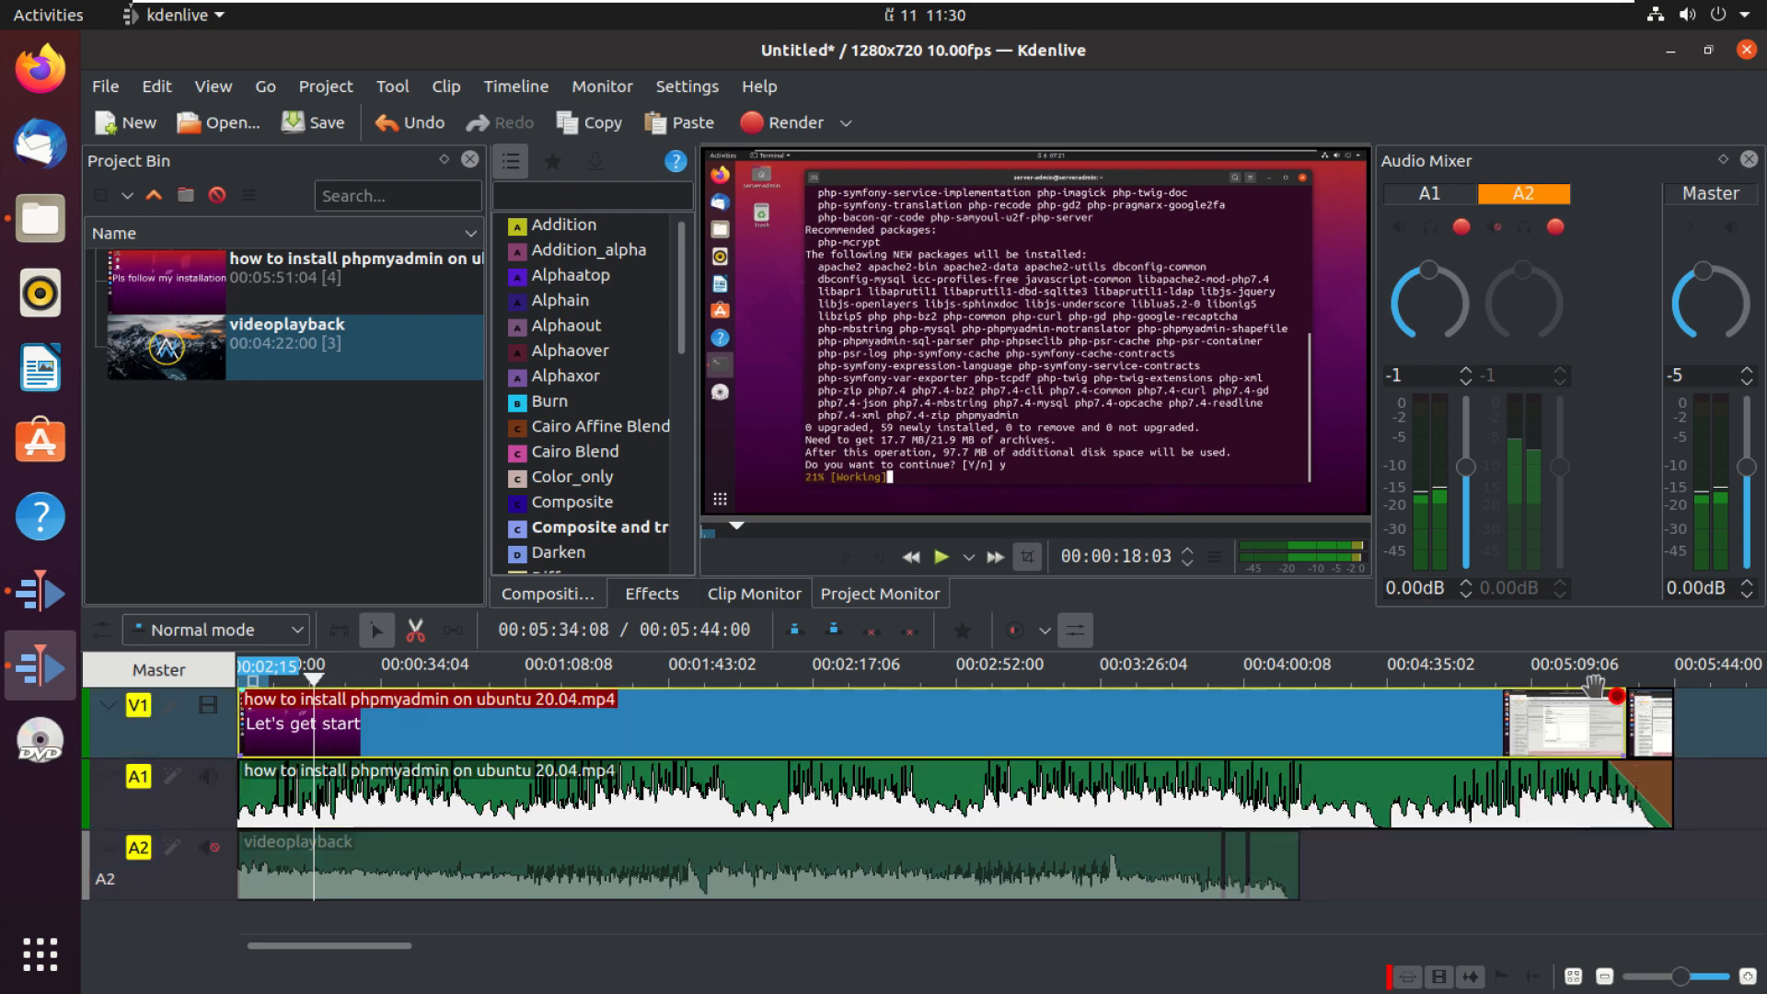
left_click_drag(1594, 688, 1331, 709)
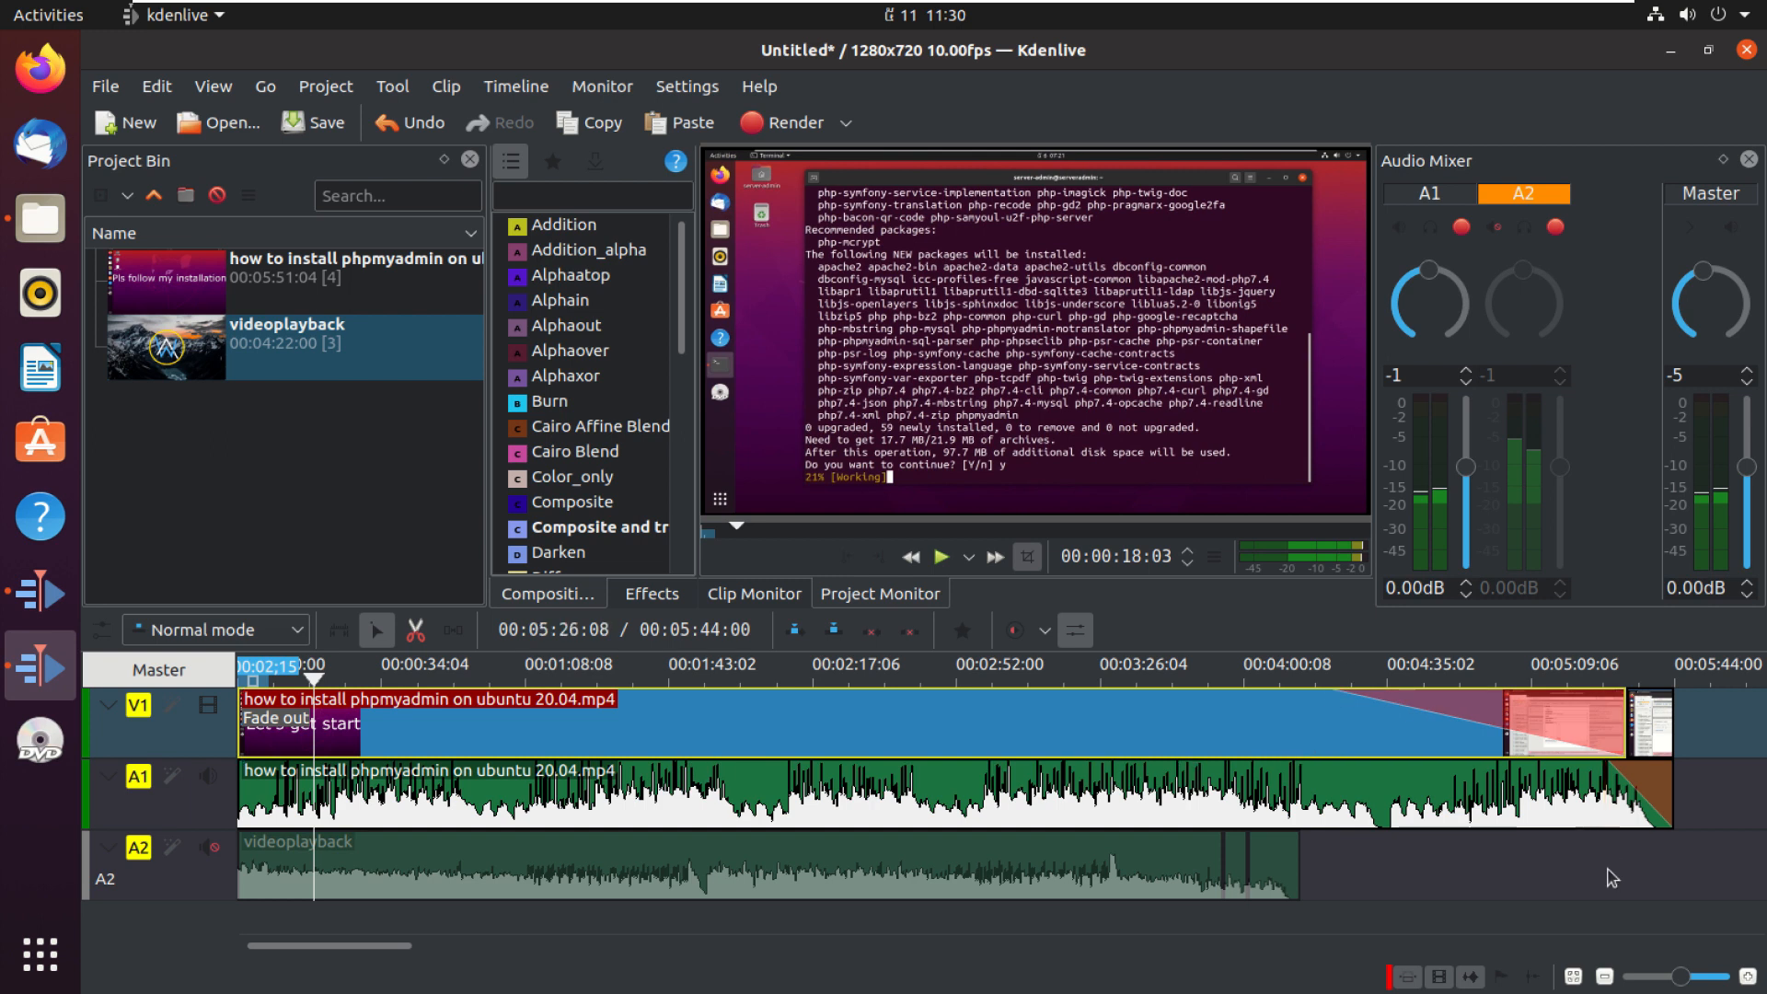
left_click(1501, 822)
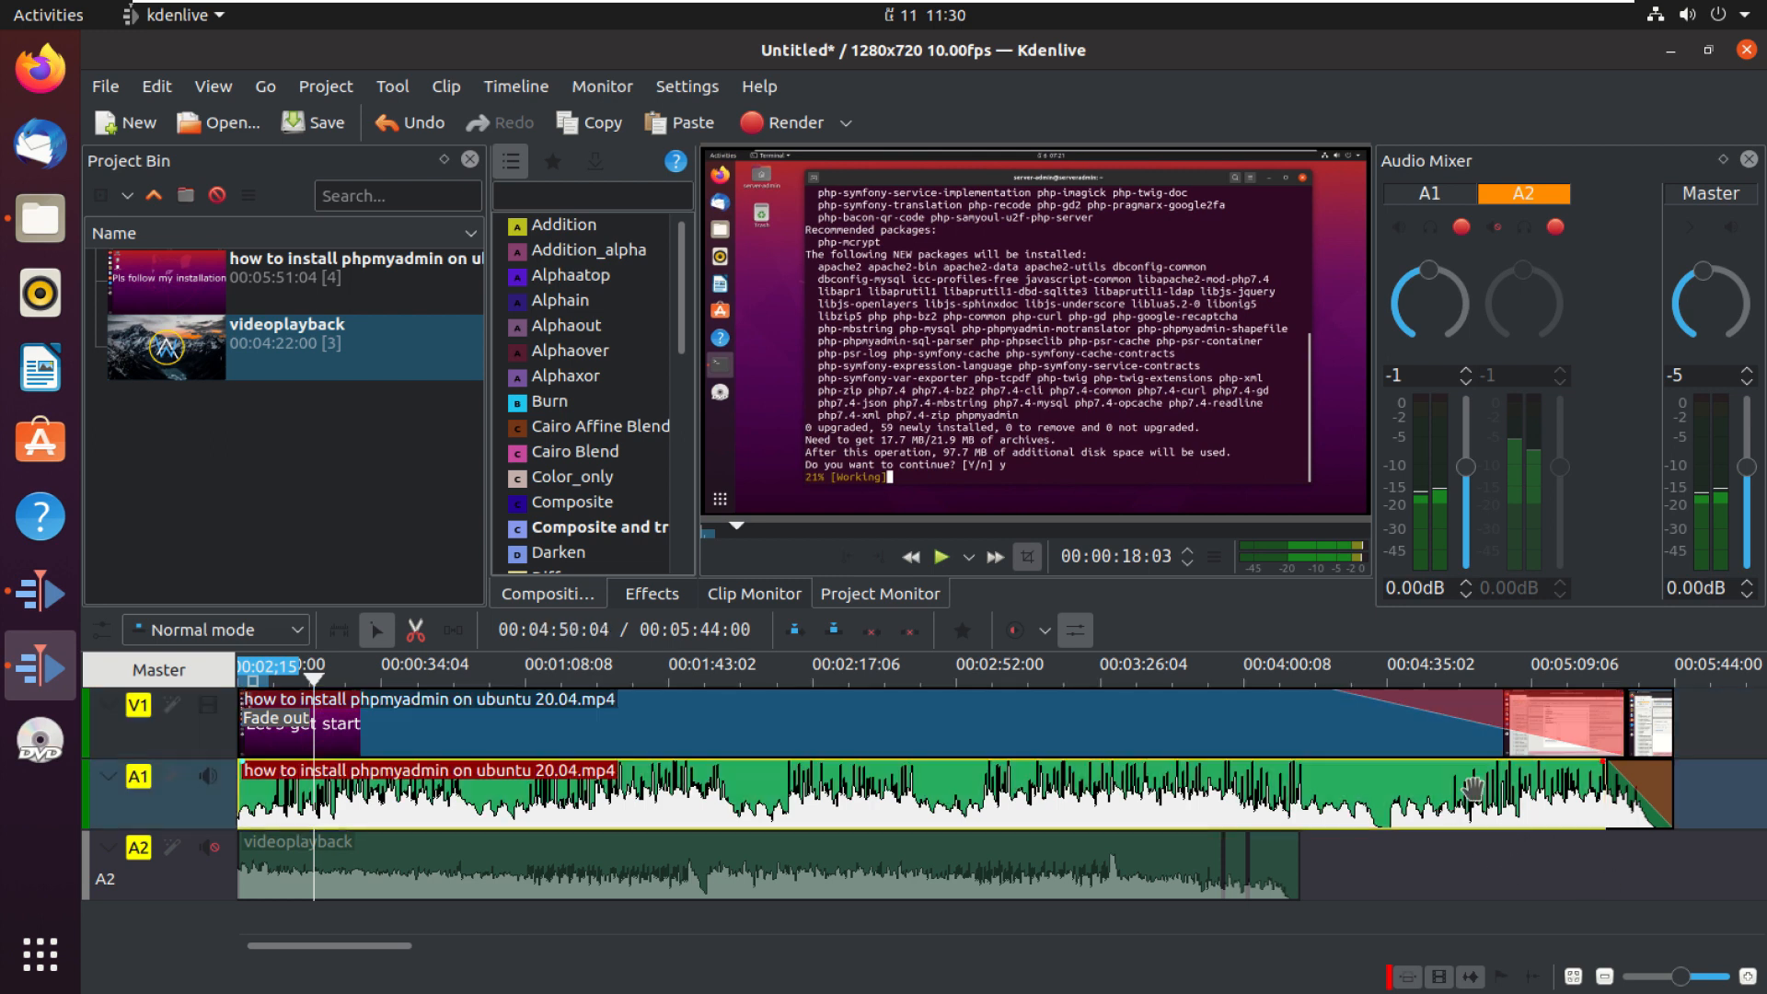
left_click(1539, 697)
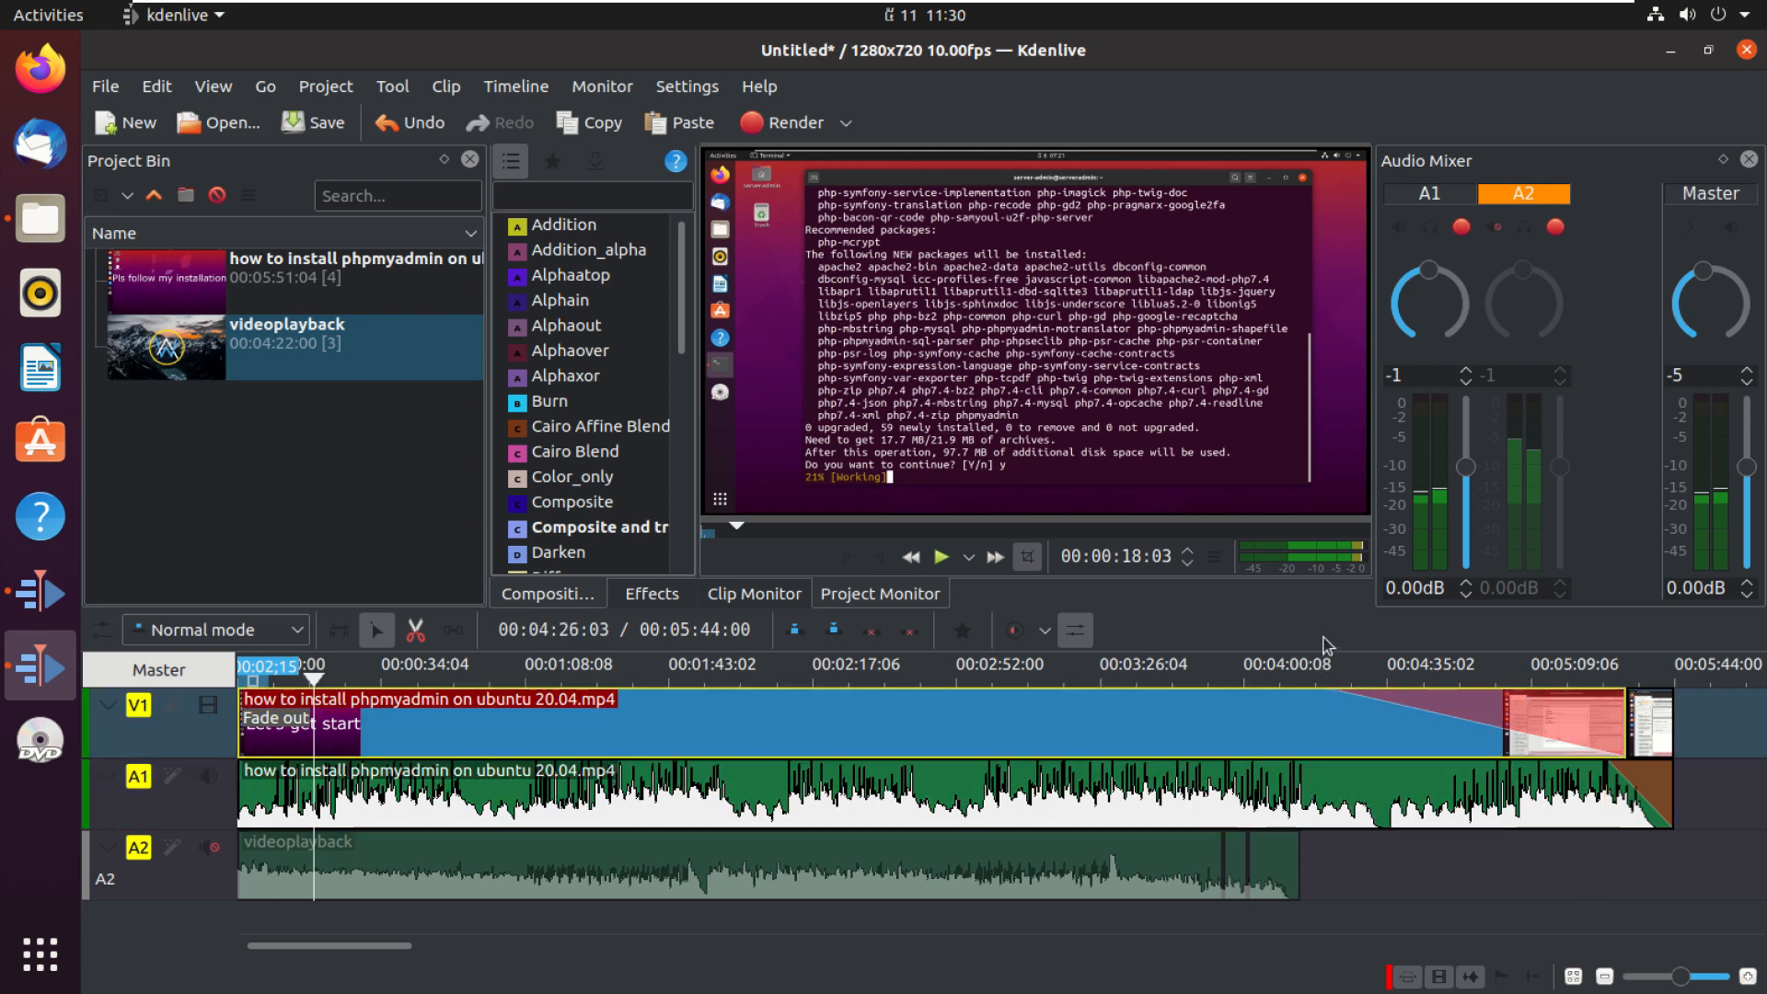
Step: Play back the last part of the timeline to review the fades
left_click(1338, 665)
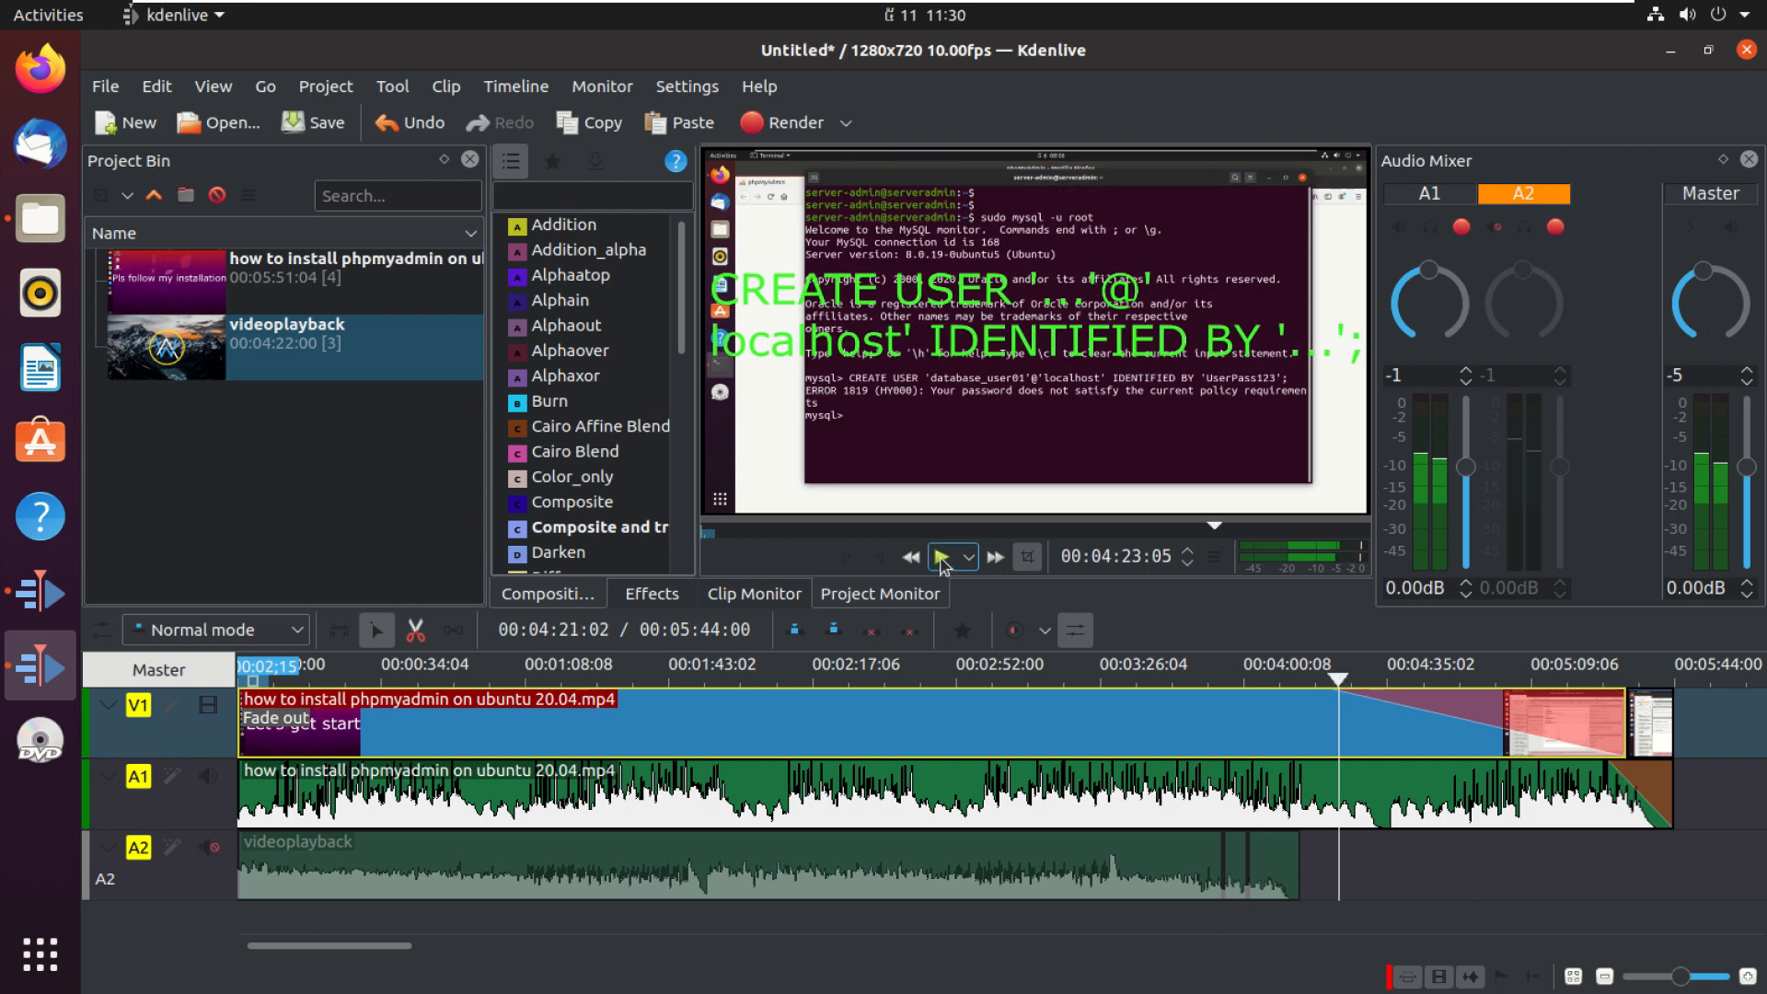
left_click(940, 557)
key("XF86AudioLowerVolume")
key("XF86AudioLowerVolume")
key("XF86AudioLowerVolume")
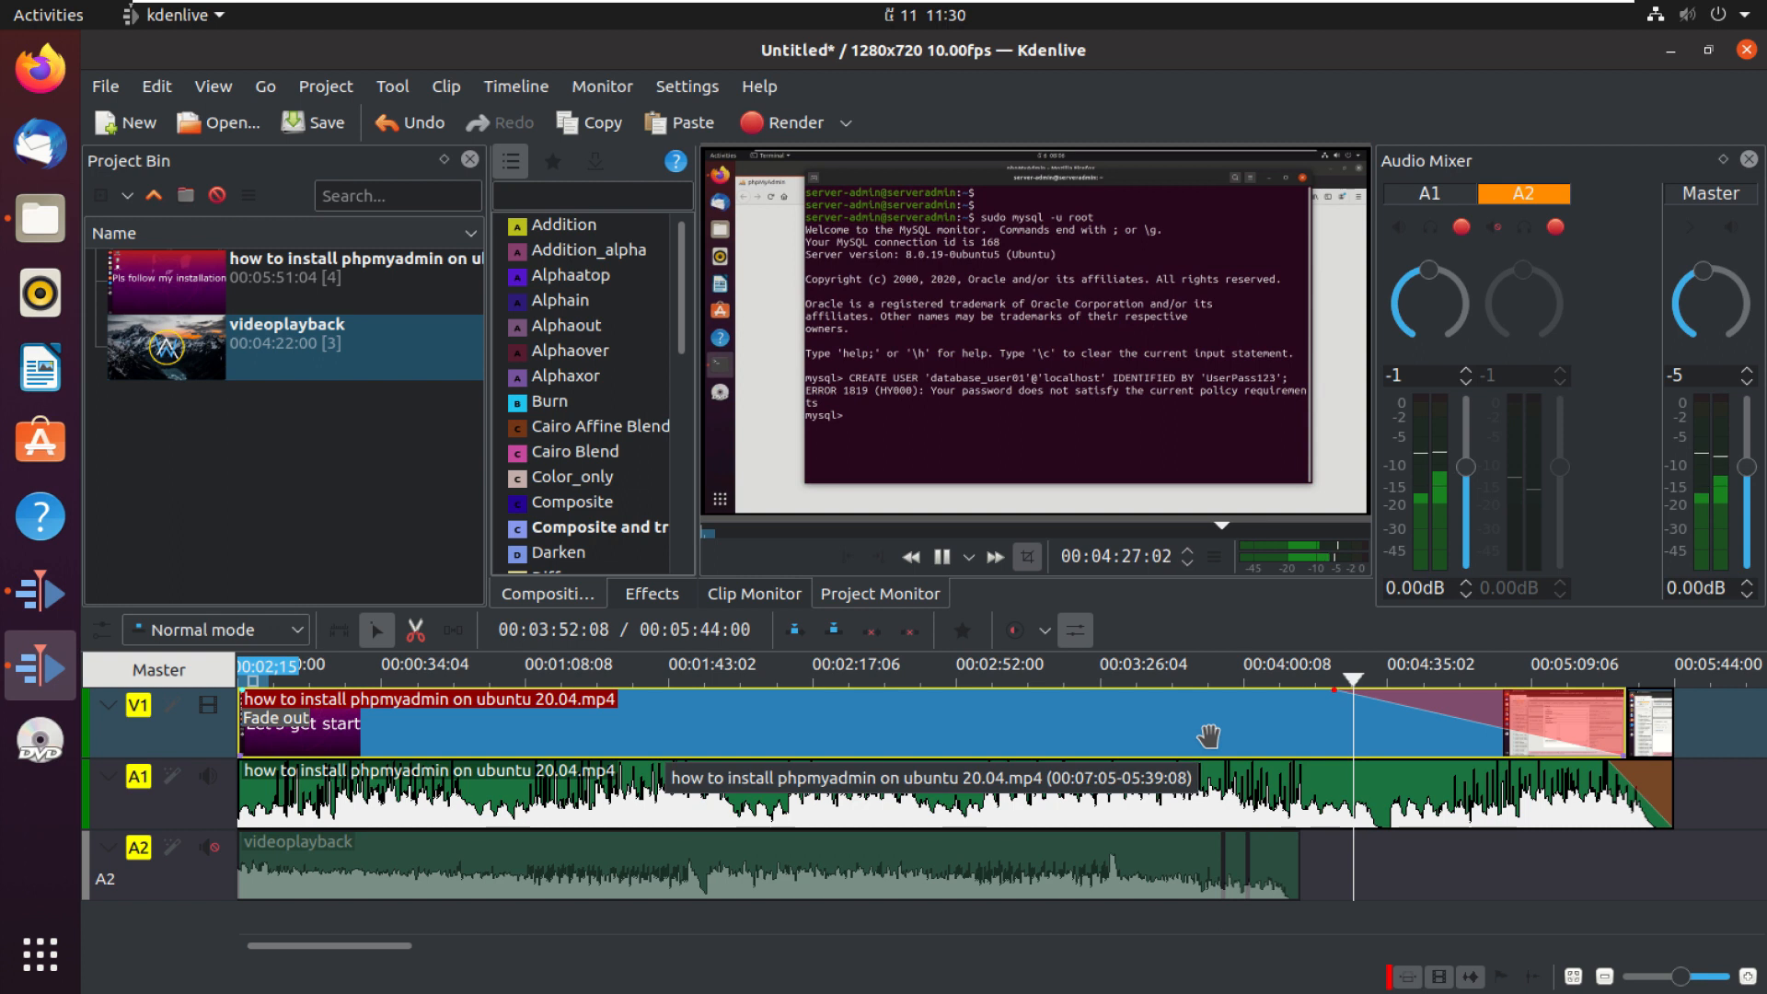
key("space")
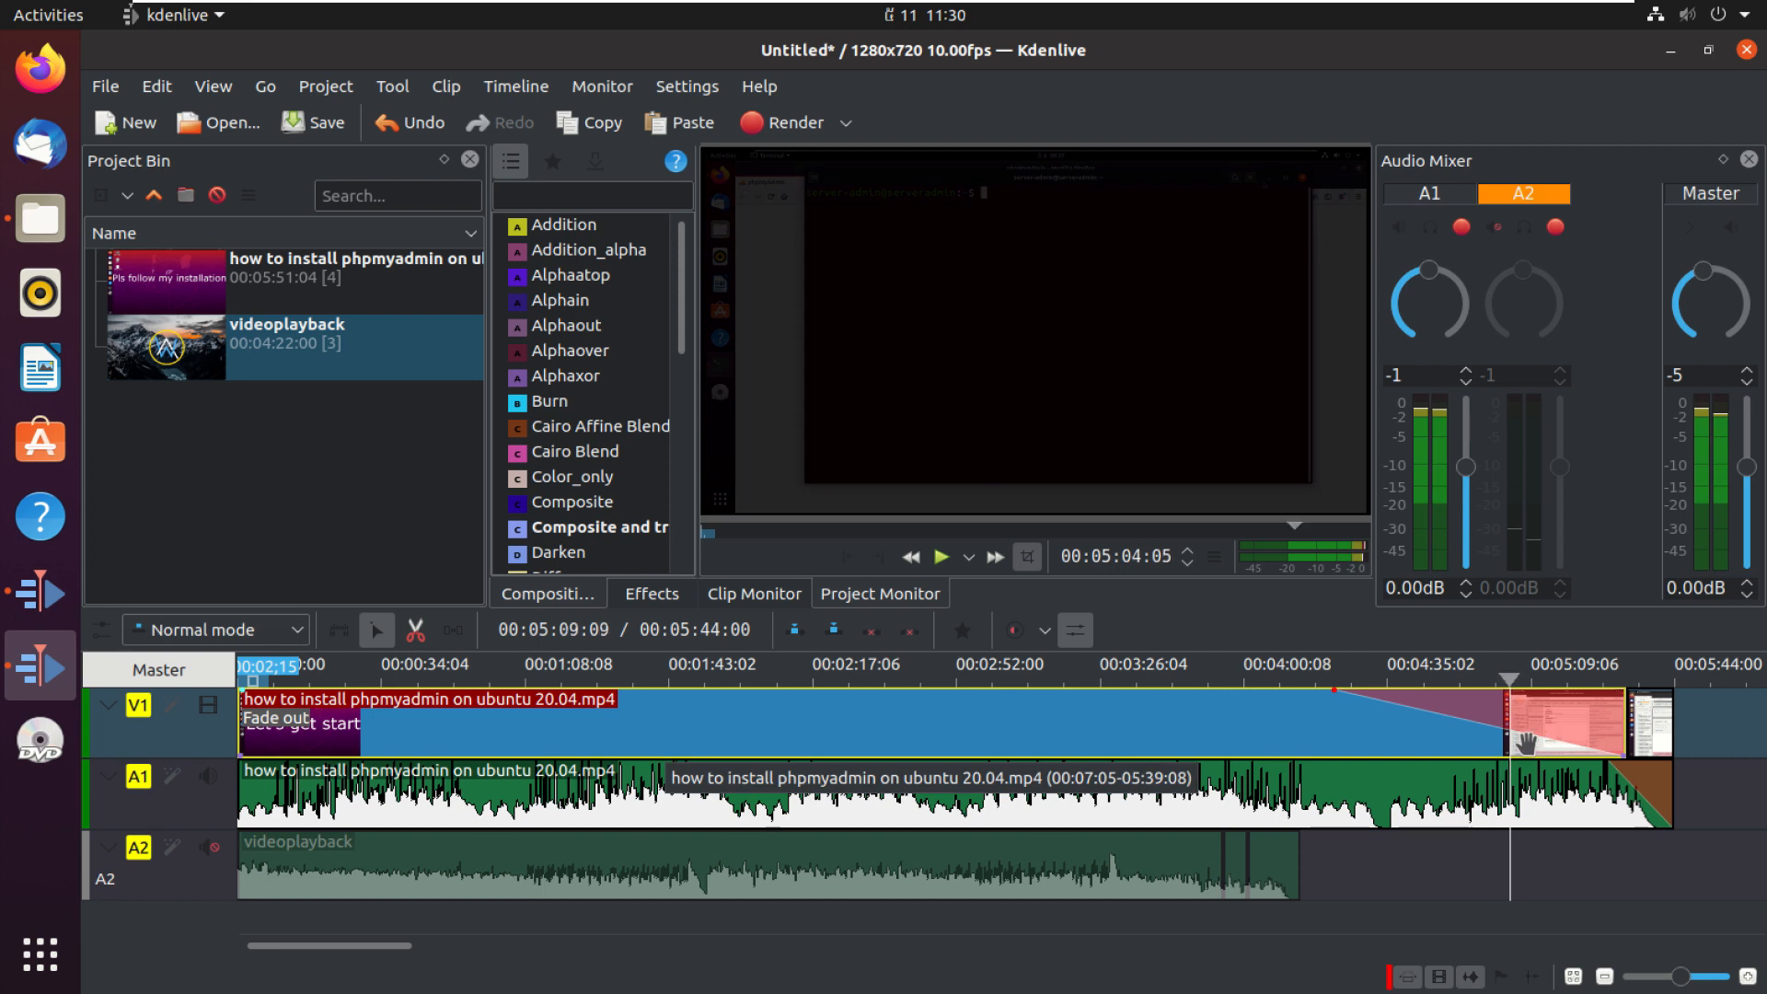
key("Left")
key("Left")
key("Left")
key("Left")
key("Left")
key("Left")
key("Left")
key("Left")
key("Left")
key("Left")
key("Left")
key("Left")
key("Left")
key("Left")
key("Left")
key("Left")
key("Left")
key("Left")
key("Left")
key("Left")
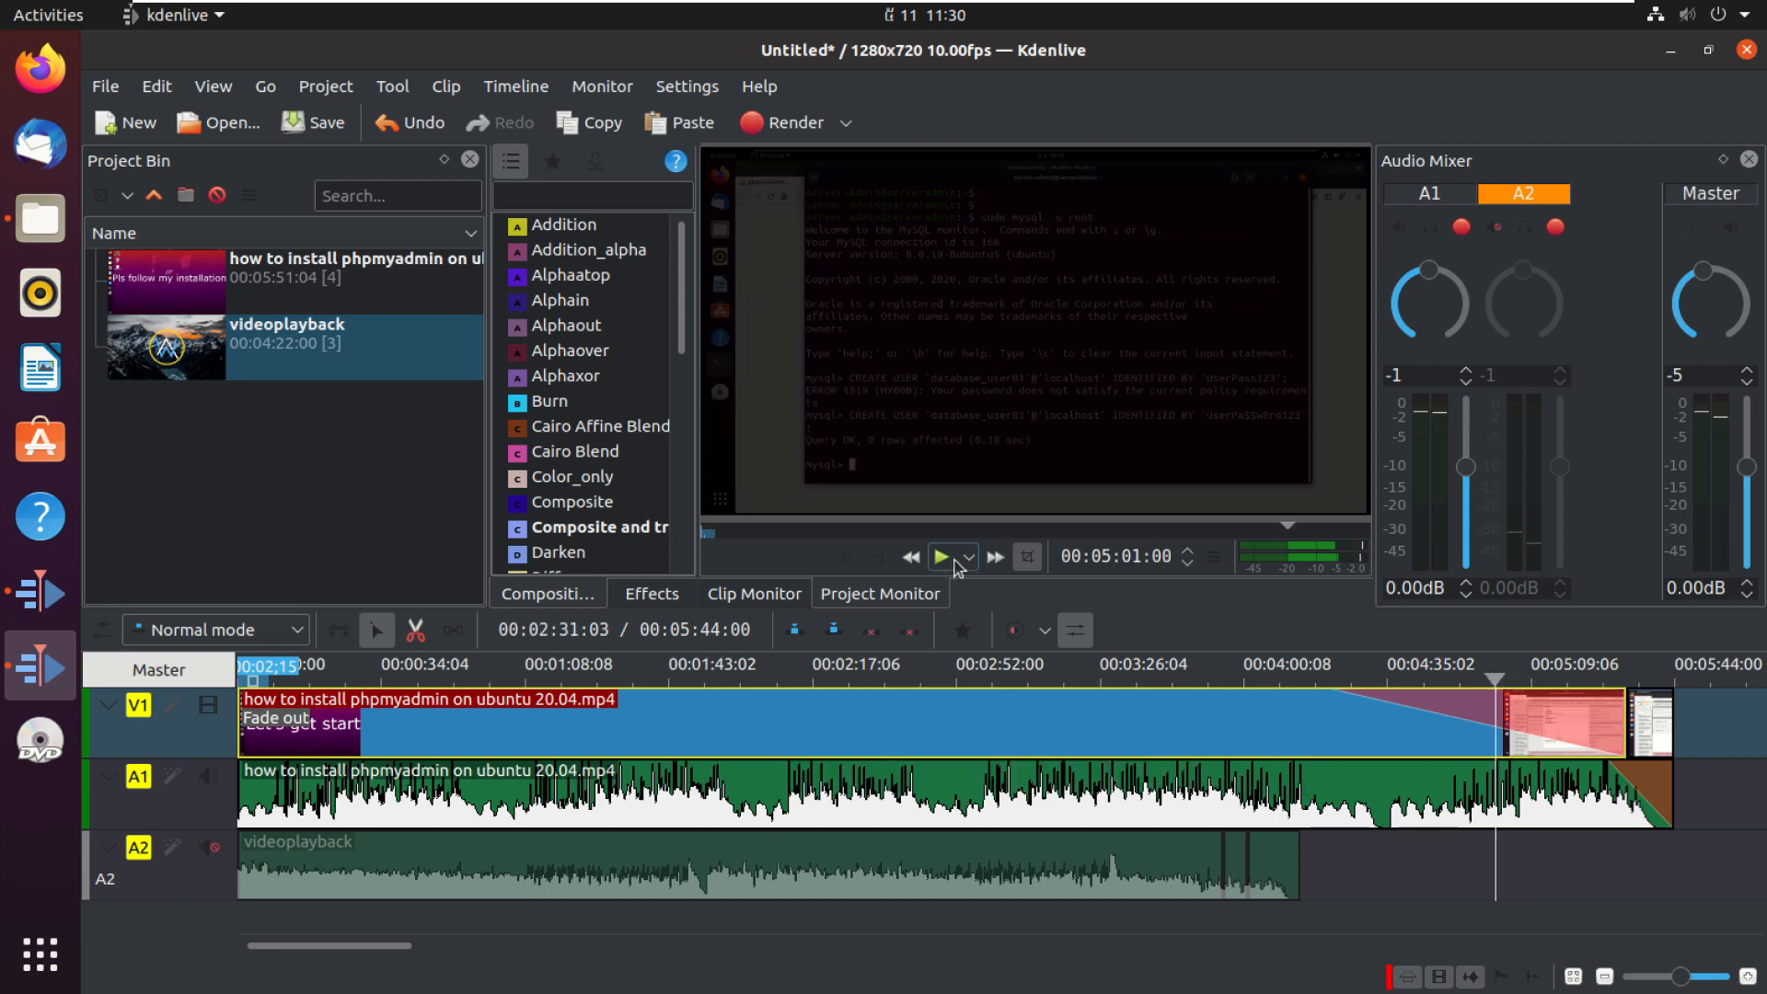
left_click_drag(861, 672, 1203, 664)
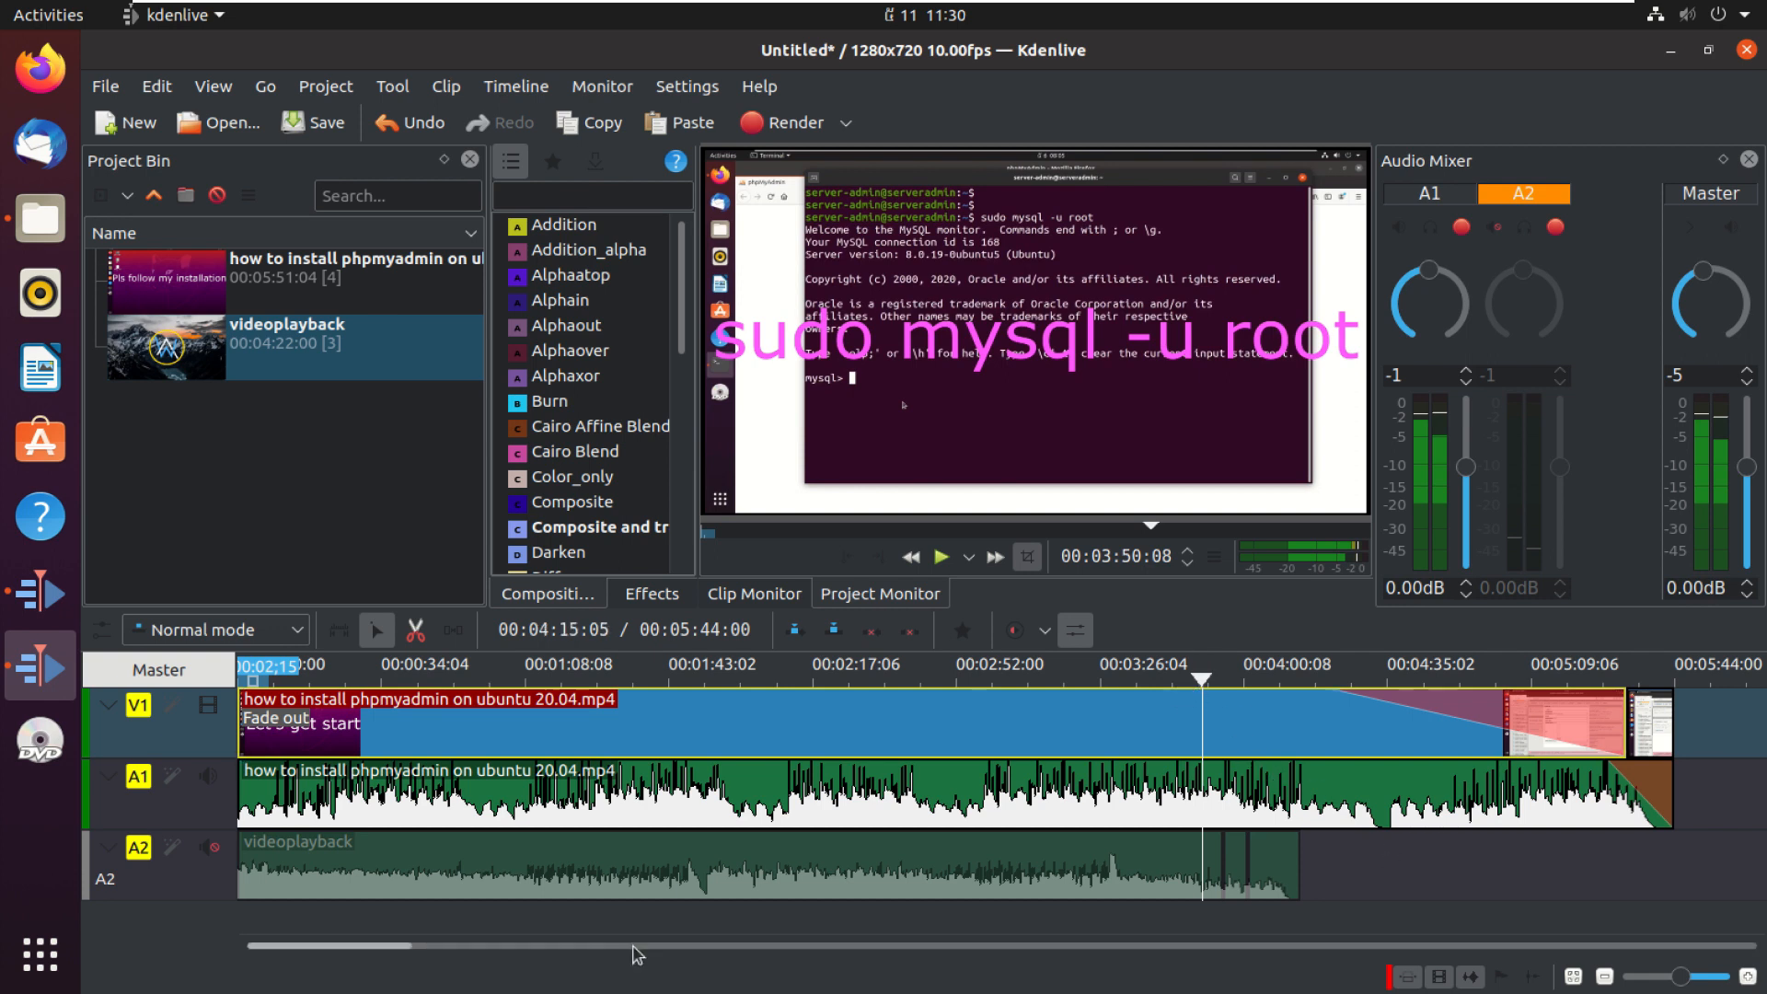
left_click_drag(372, 947, 267, 900)
Step: Open the render dialog and set the output file name to Render-Test on the Desktop
left_click(822, 126)
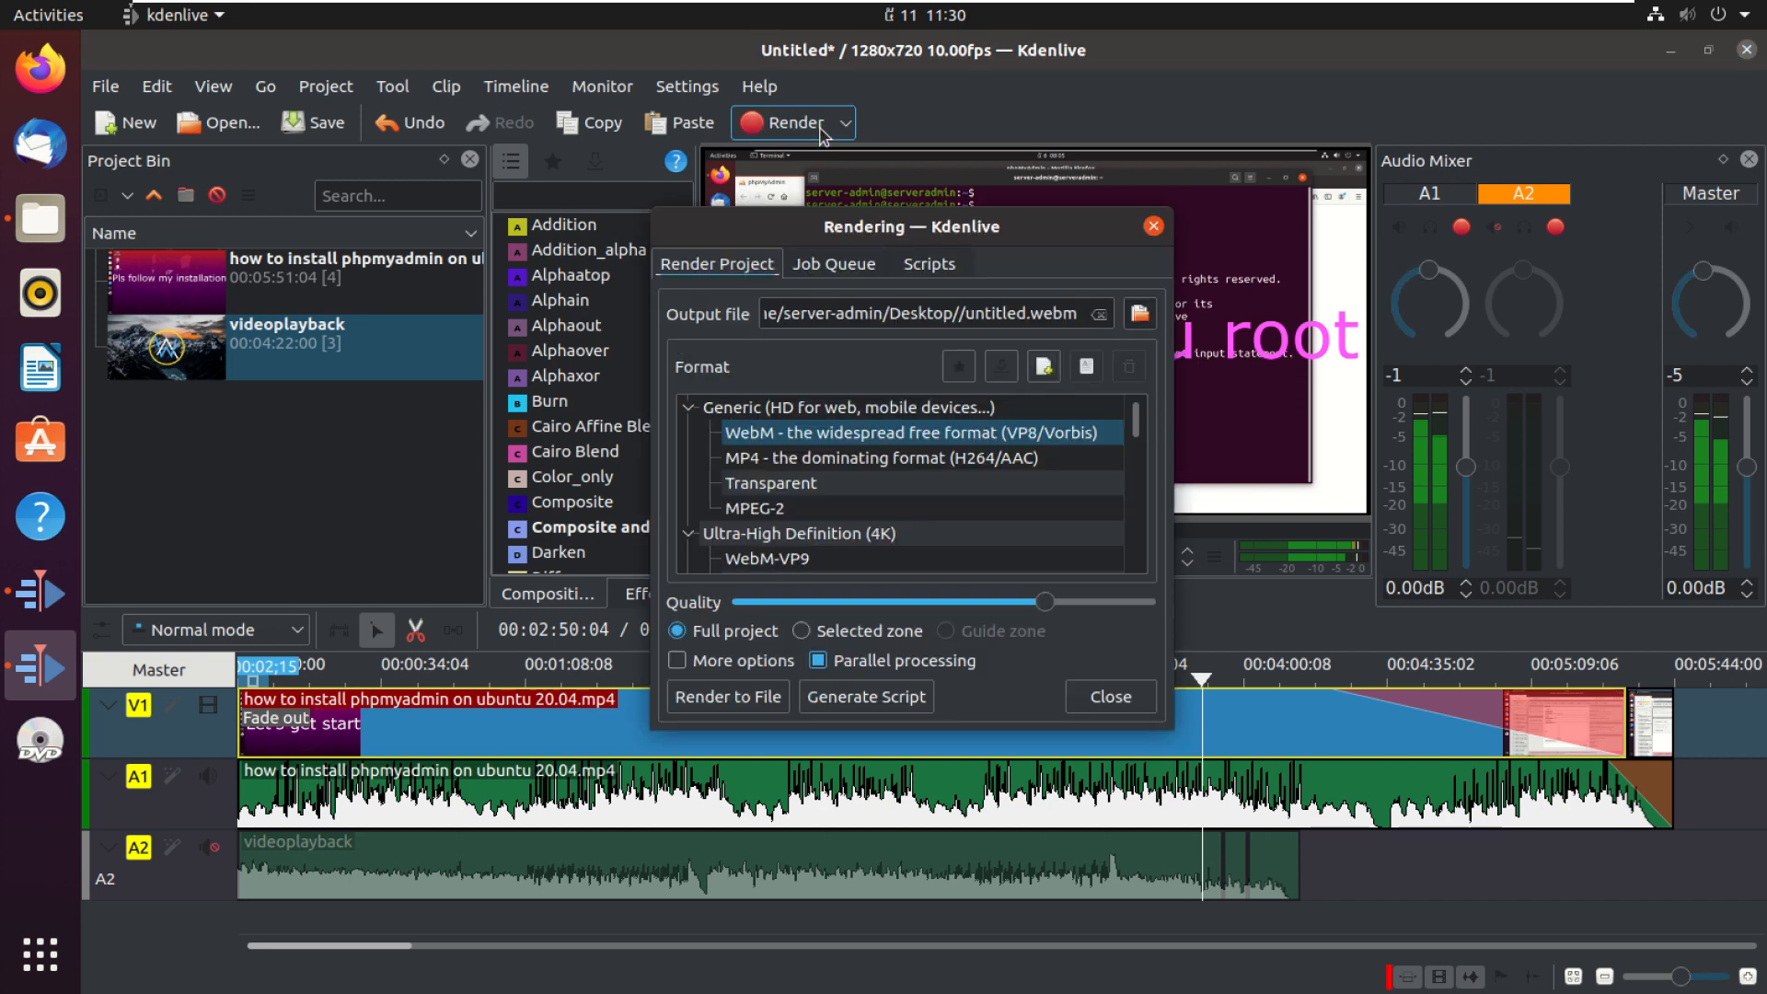
left_click(1142, 314)
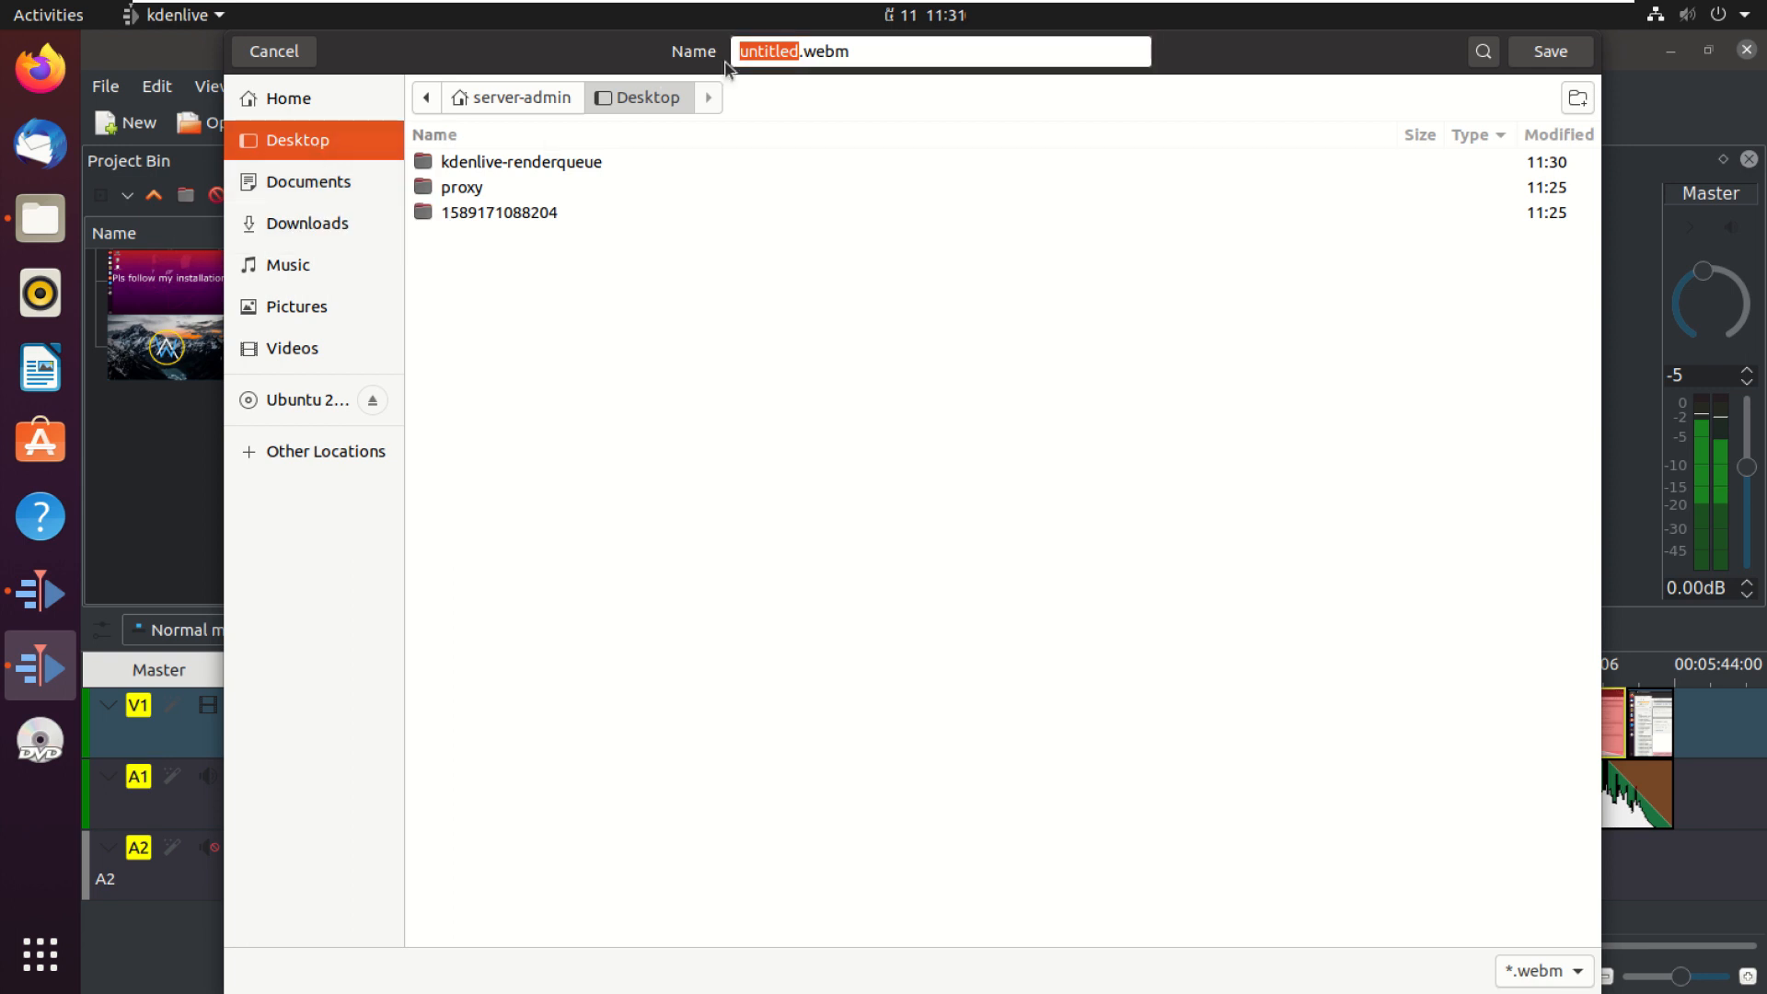
left_click_drag(867, 57, 719, 34)
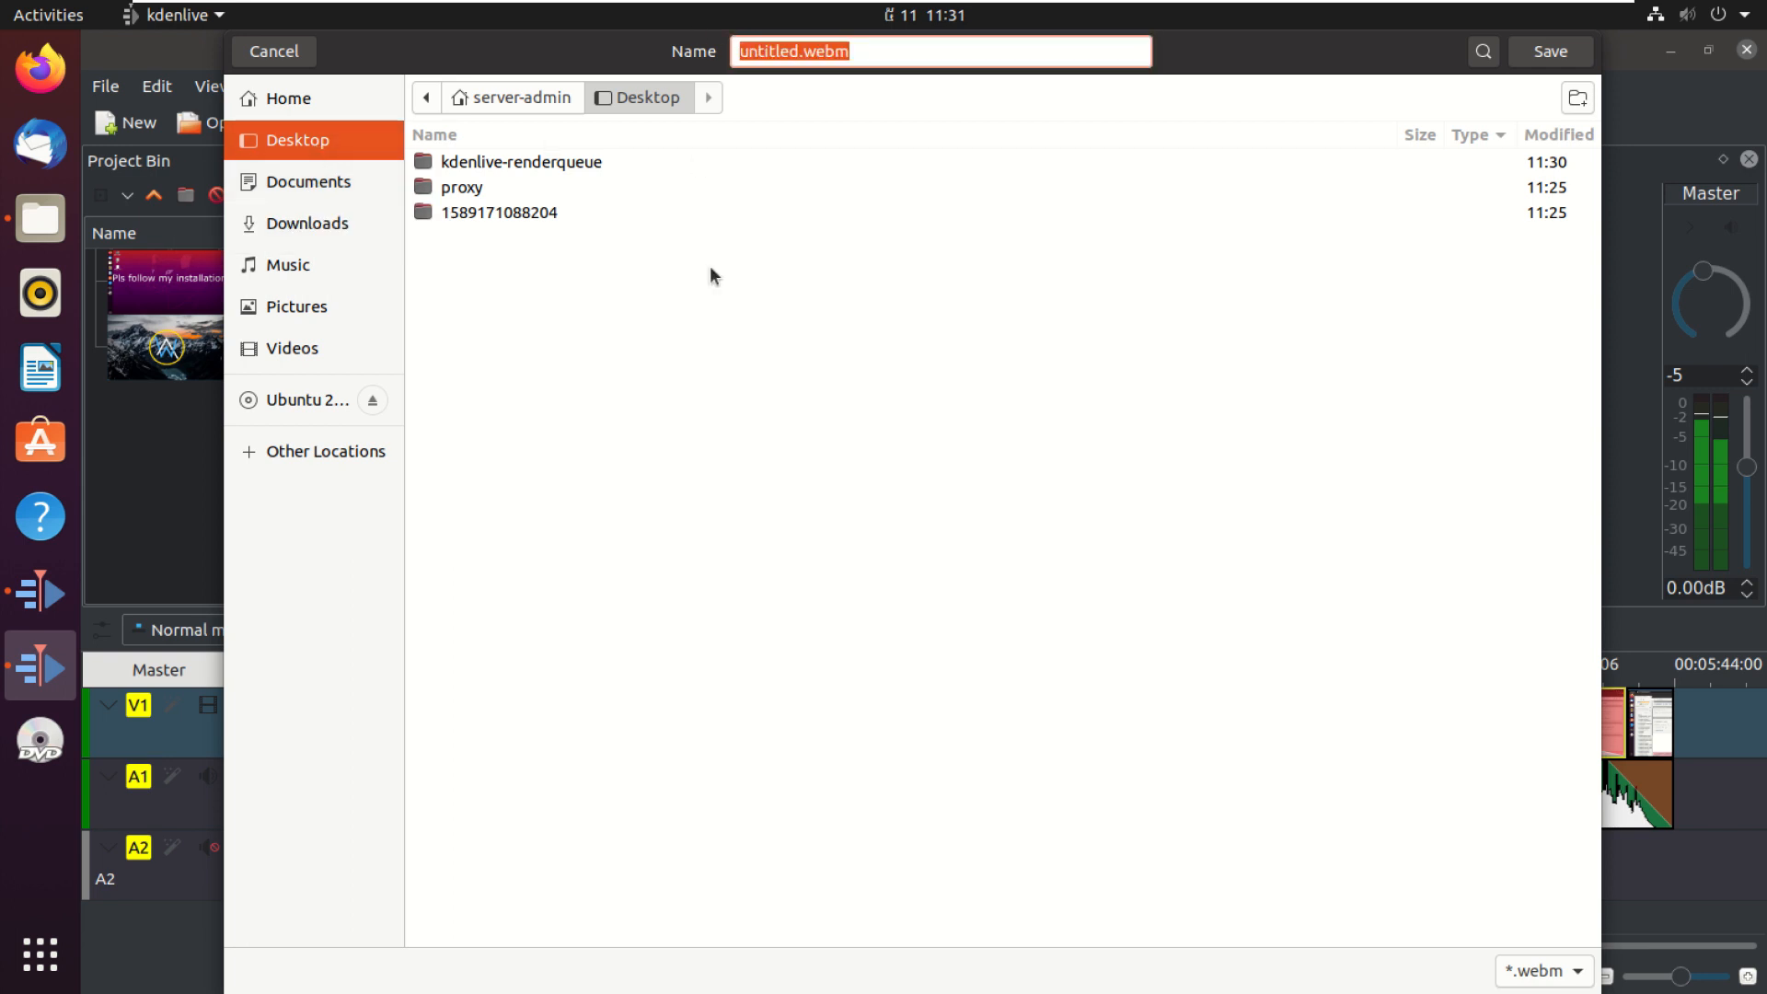
type("Render")
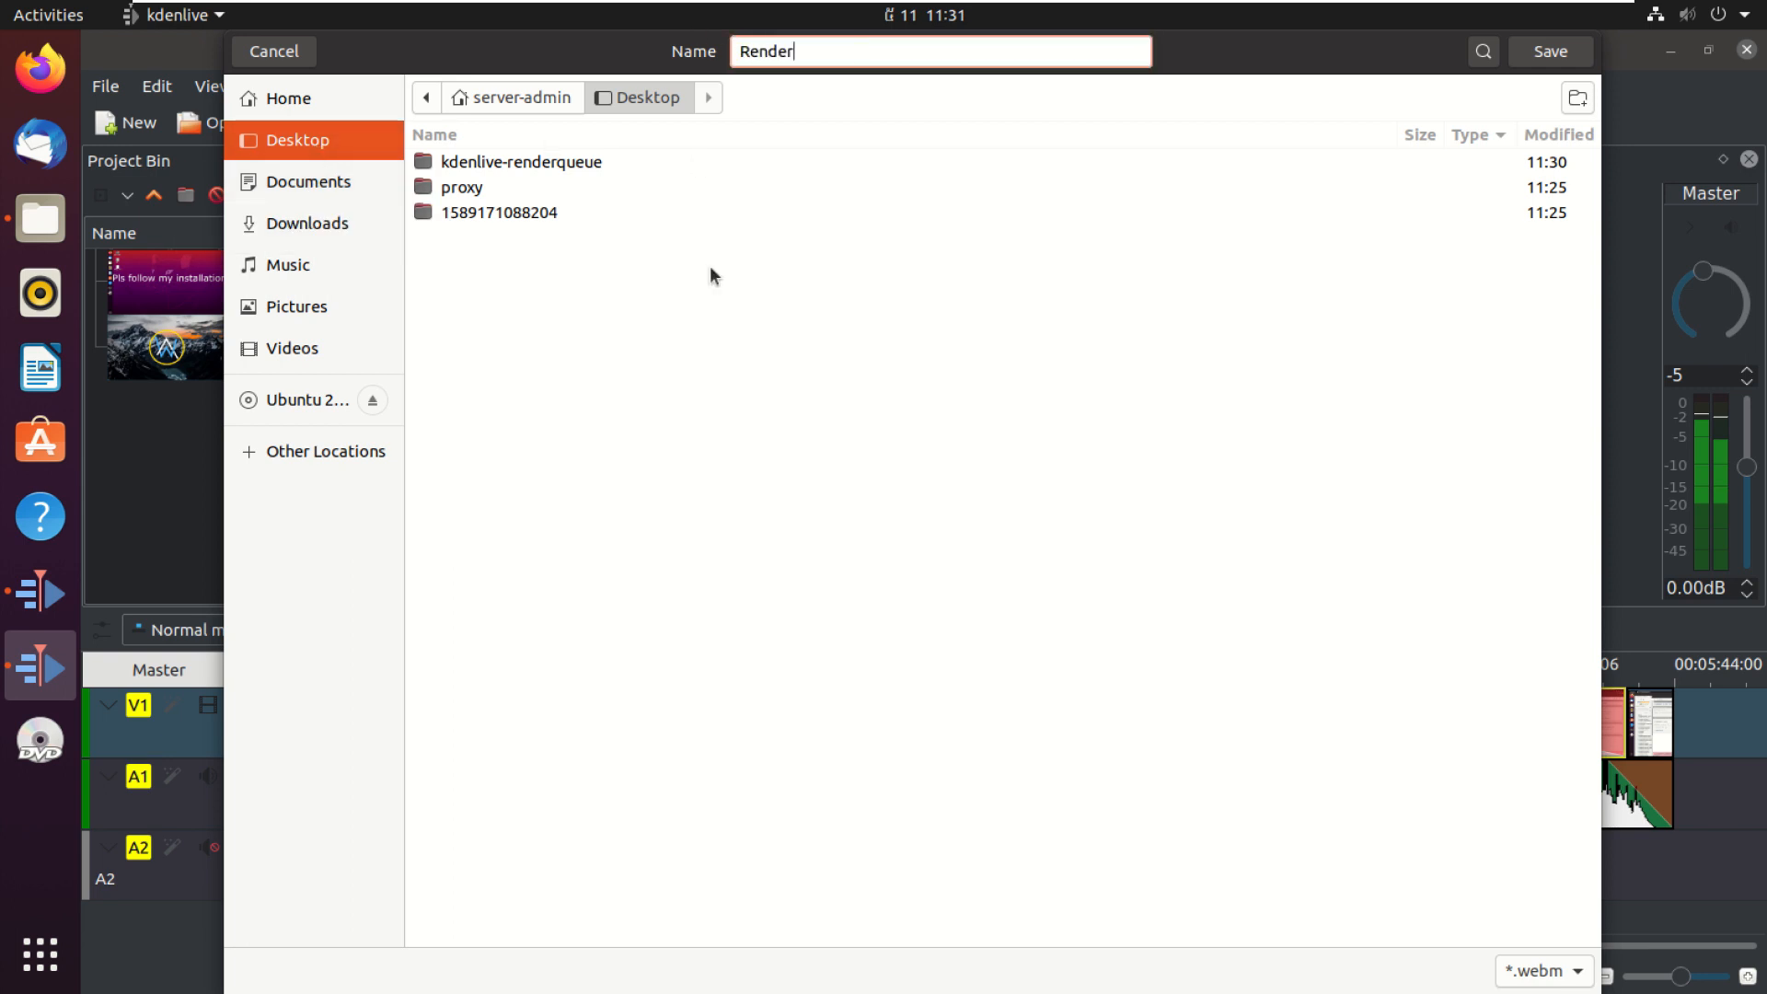
type("-Test")
left_click(1551, 51)
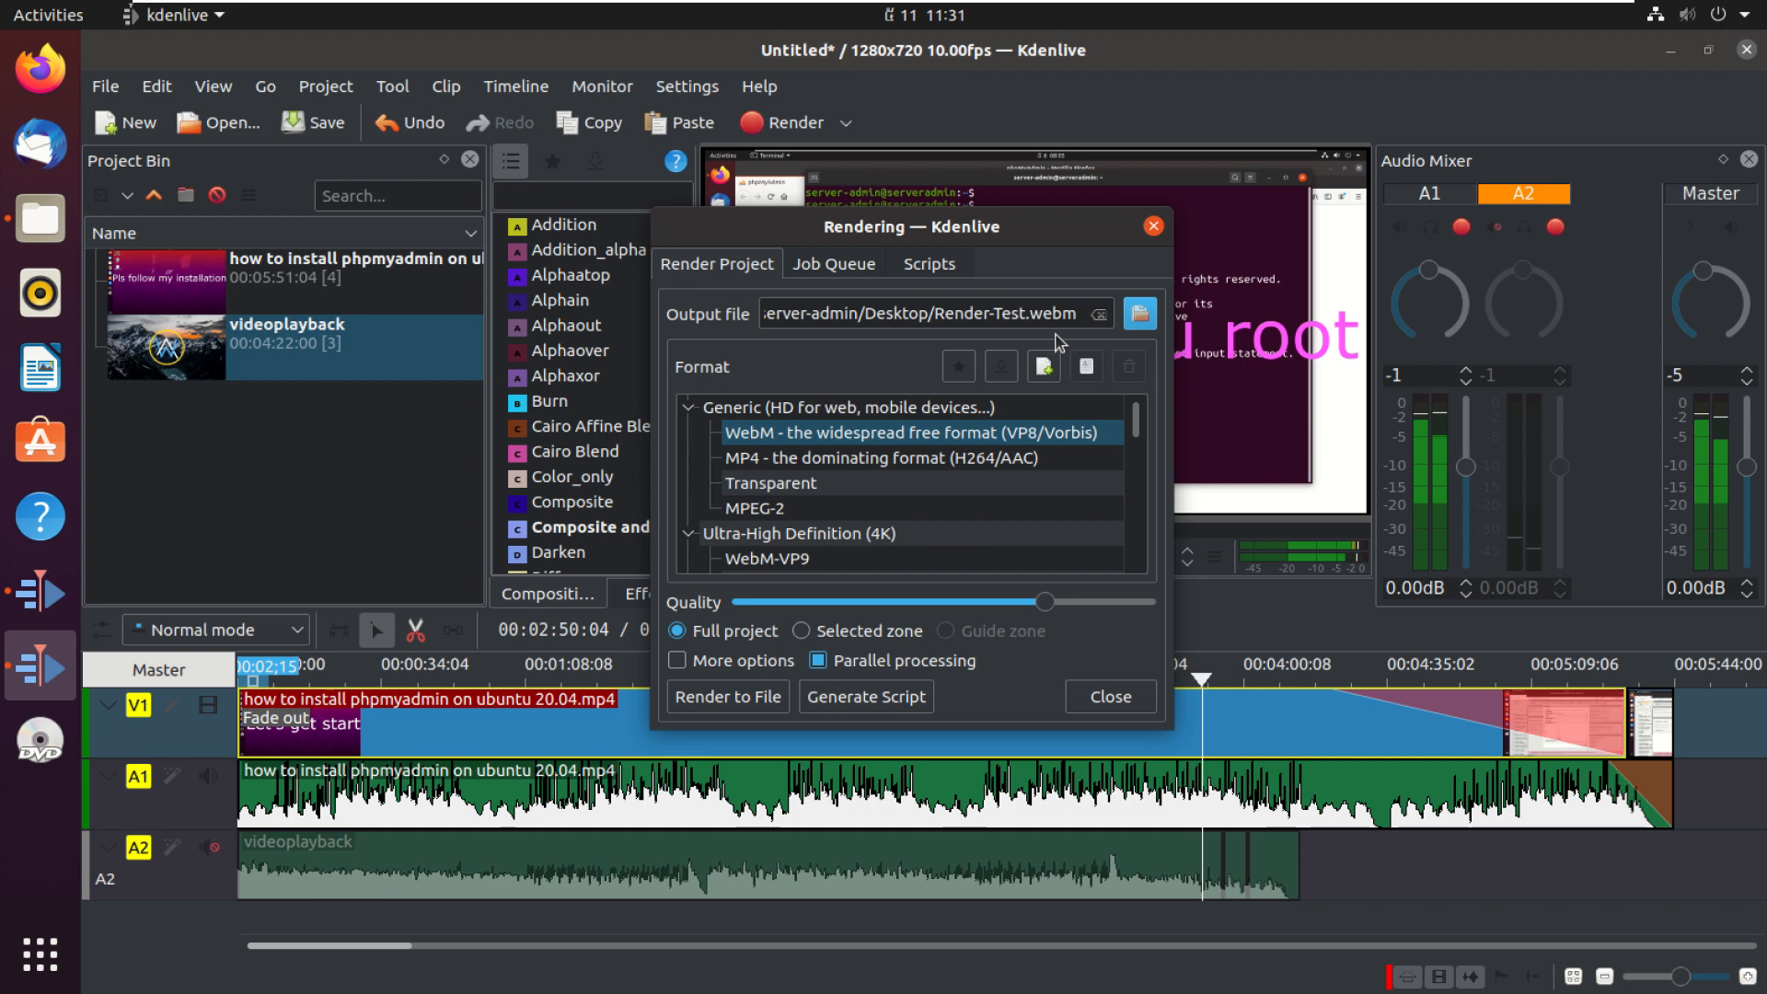
Step: Choose the MP4 (H264/AAC) format, raise the quality to maximum and keep Full project selected
left_click(748, 460)
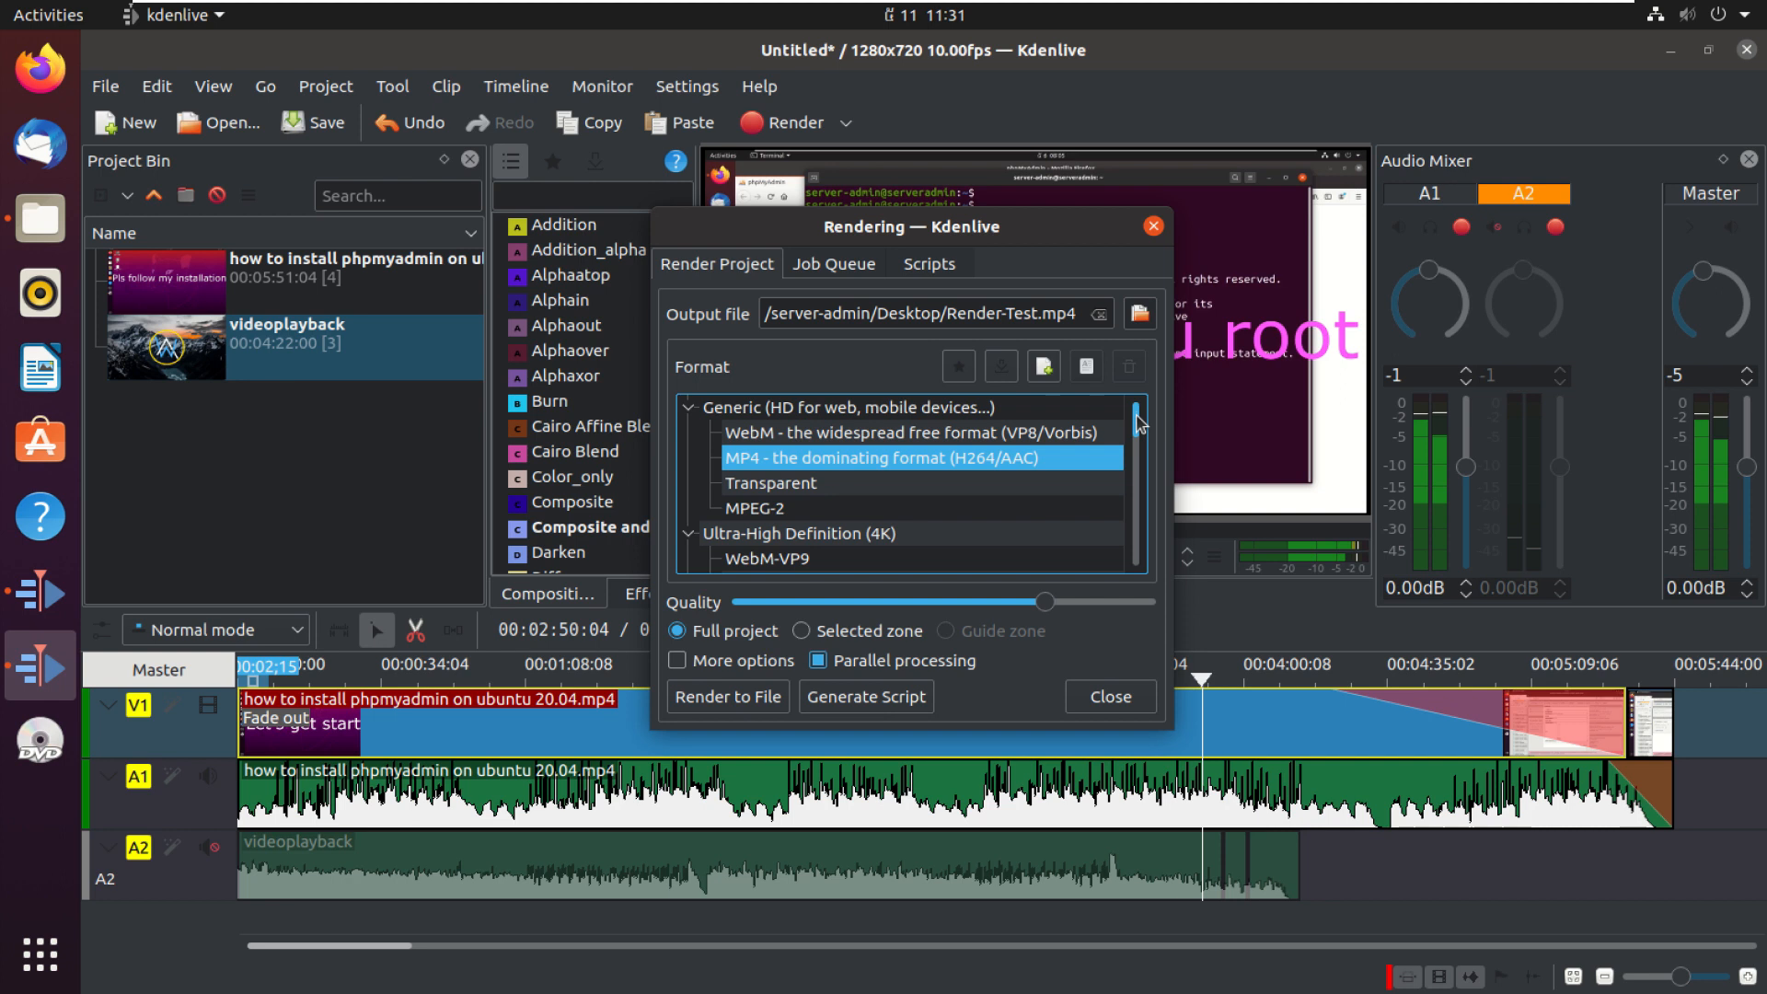
mouse_move(1139, 424)
left_mouse_down()
mouse_move(1151, 531)
mouse_move(1149, 401)
left_mouse_up()
left_click_drag(1050, 606, 1143, 607)
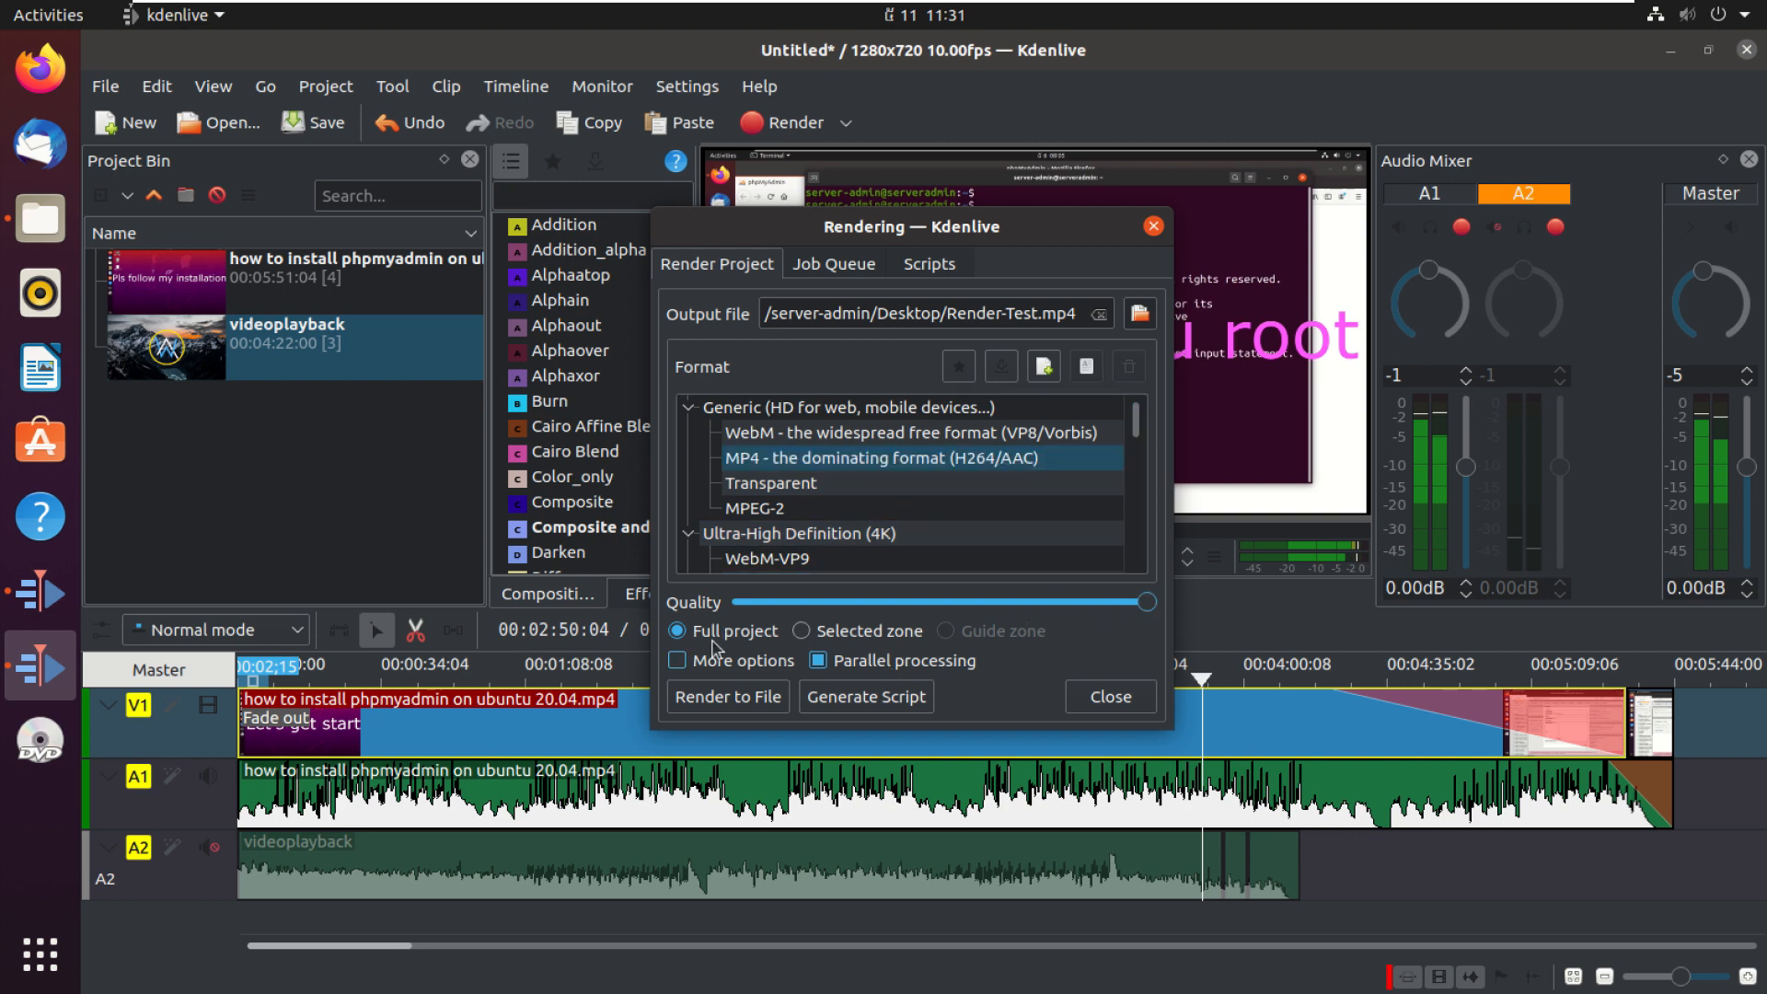
left_click(802, 632)
left_click(702, 635)
Step: Examine the advanced encoding options of the render dialog
left_click(680, 662)
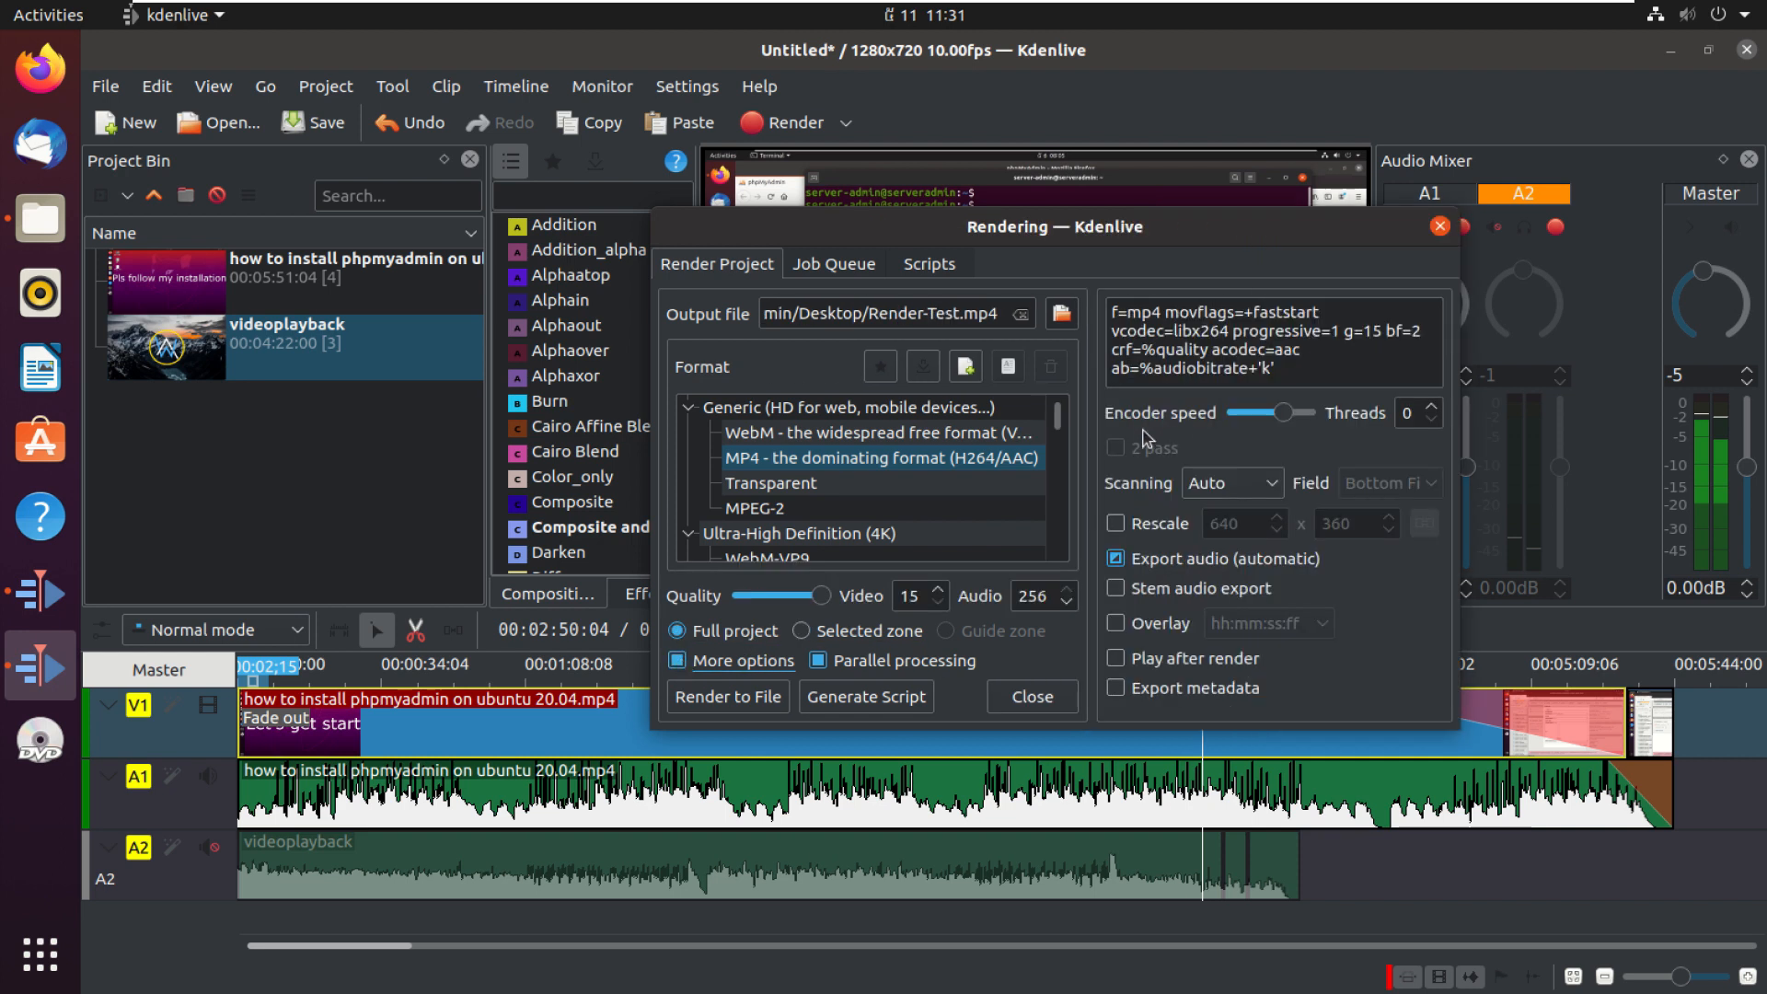
mouse_move(1285, 411)
left_mouse_down()
mouse_move(1321, 412)
mouse_move(1290, 411)
left_mouse_up()
left_click(1215, 485)
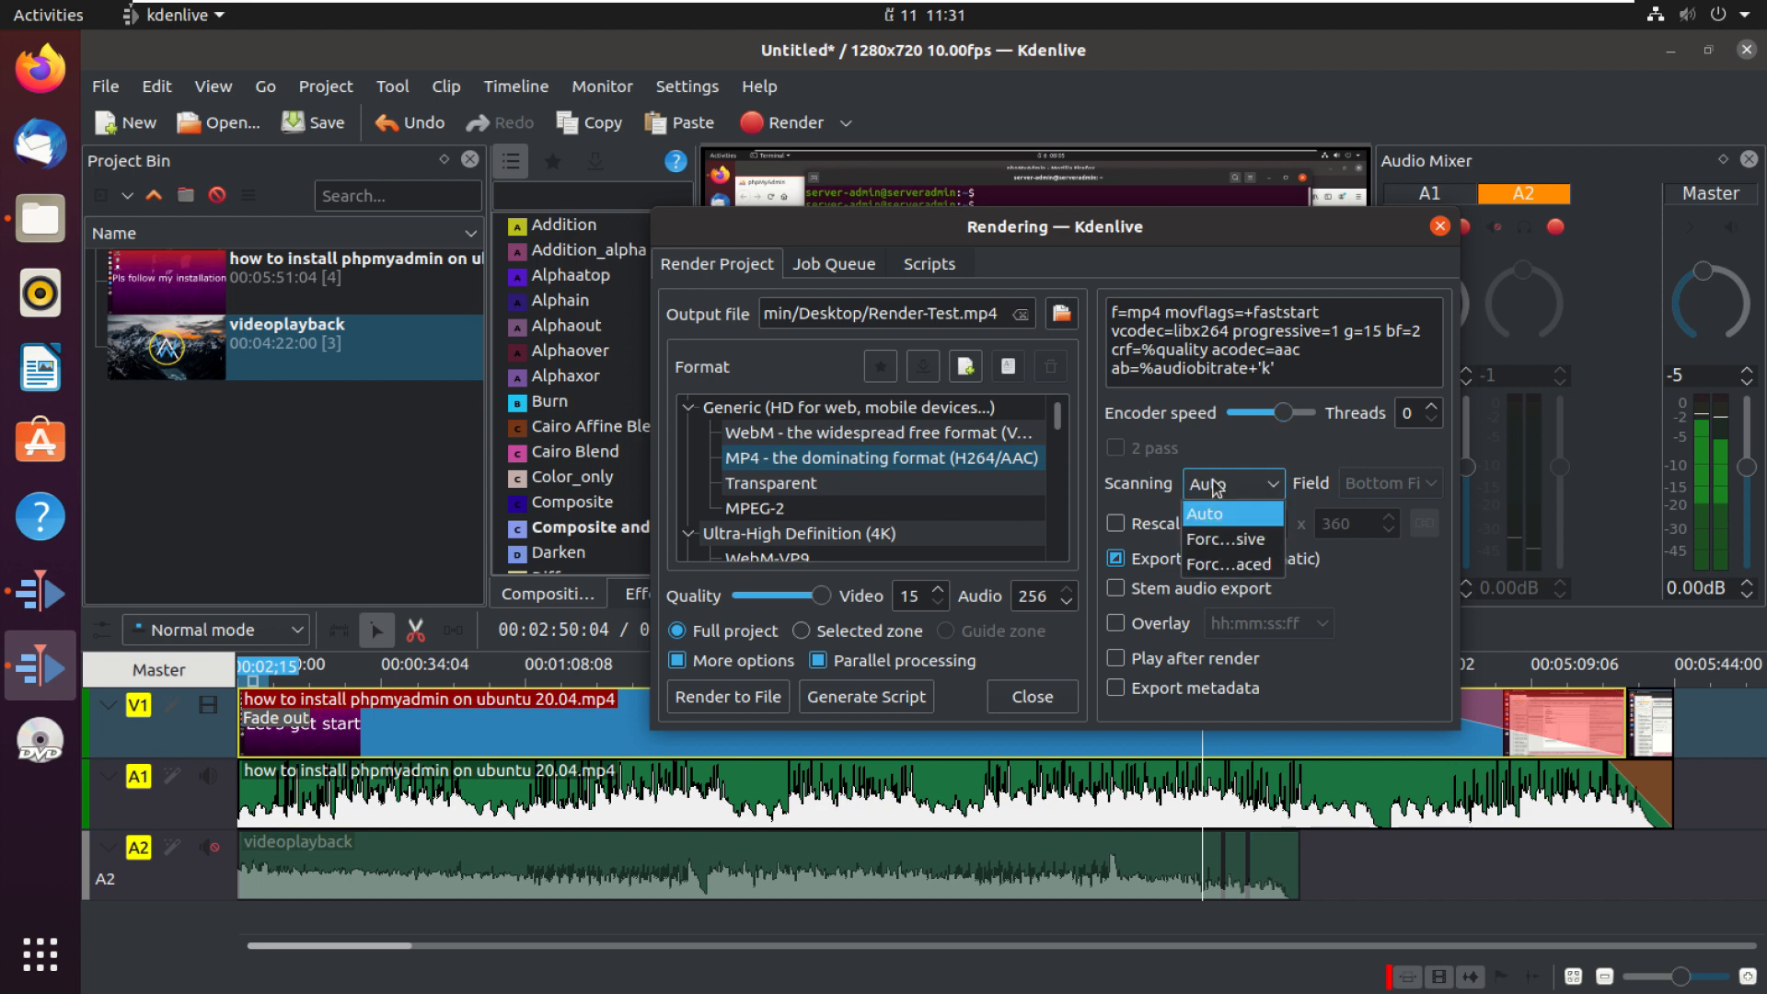
left_click(1226, 486)
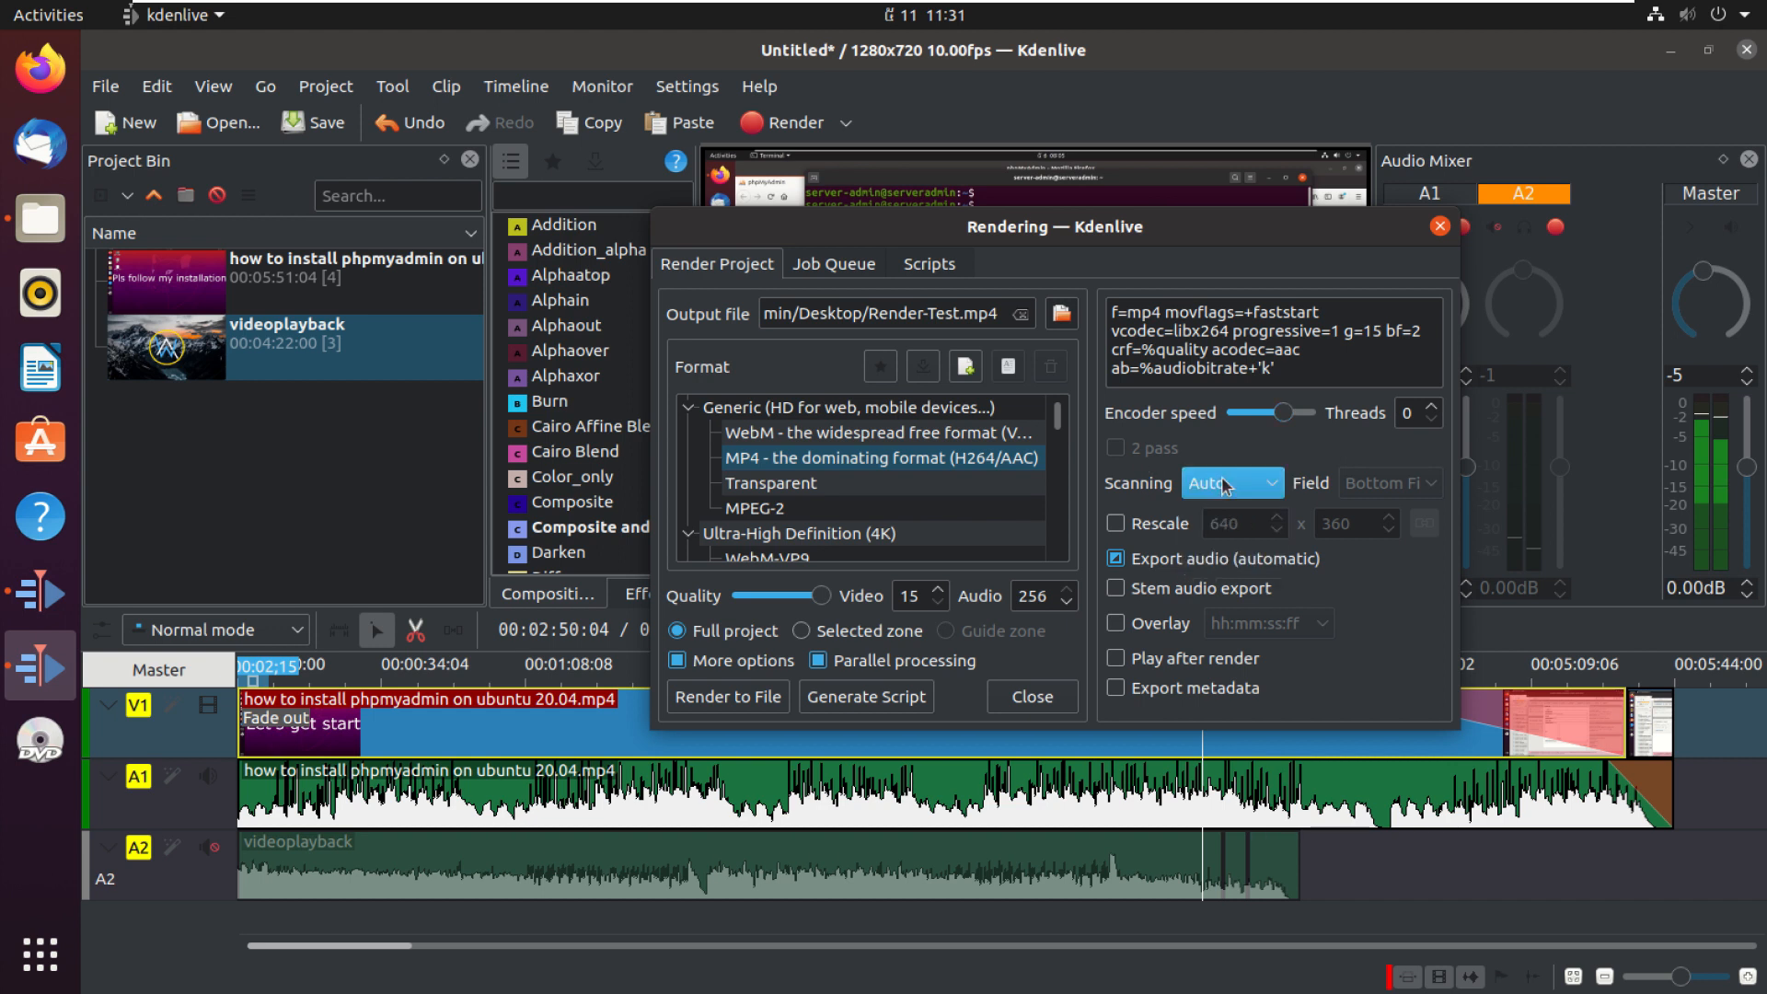
left_click(1142, 594)
left_click(1130, 626)
left_click(1129, 661)
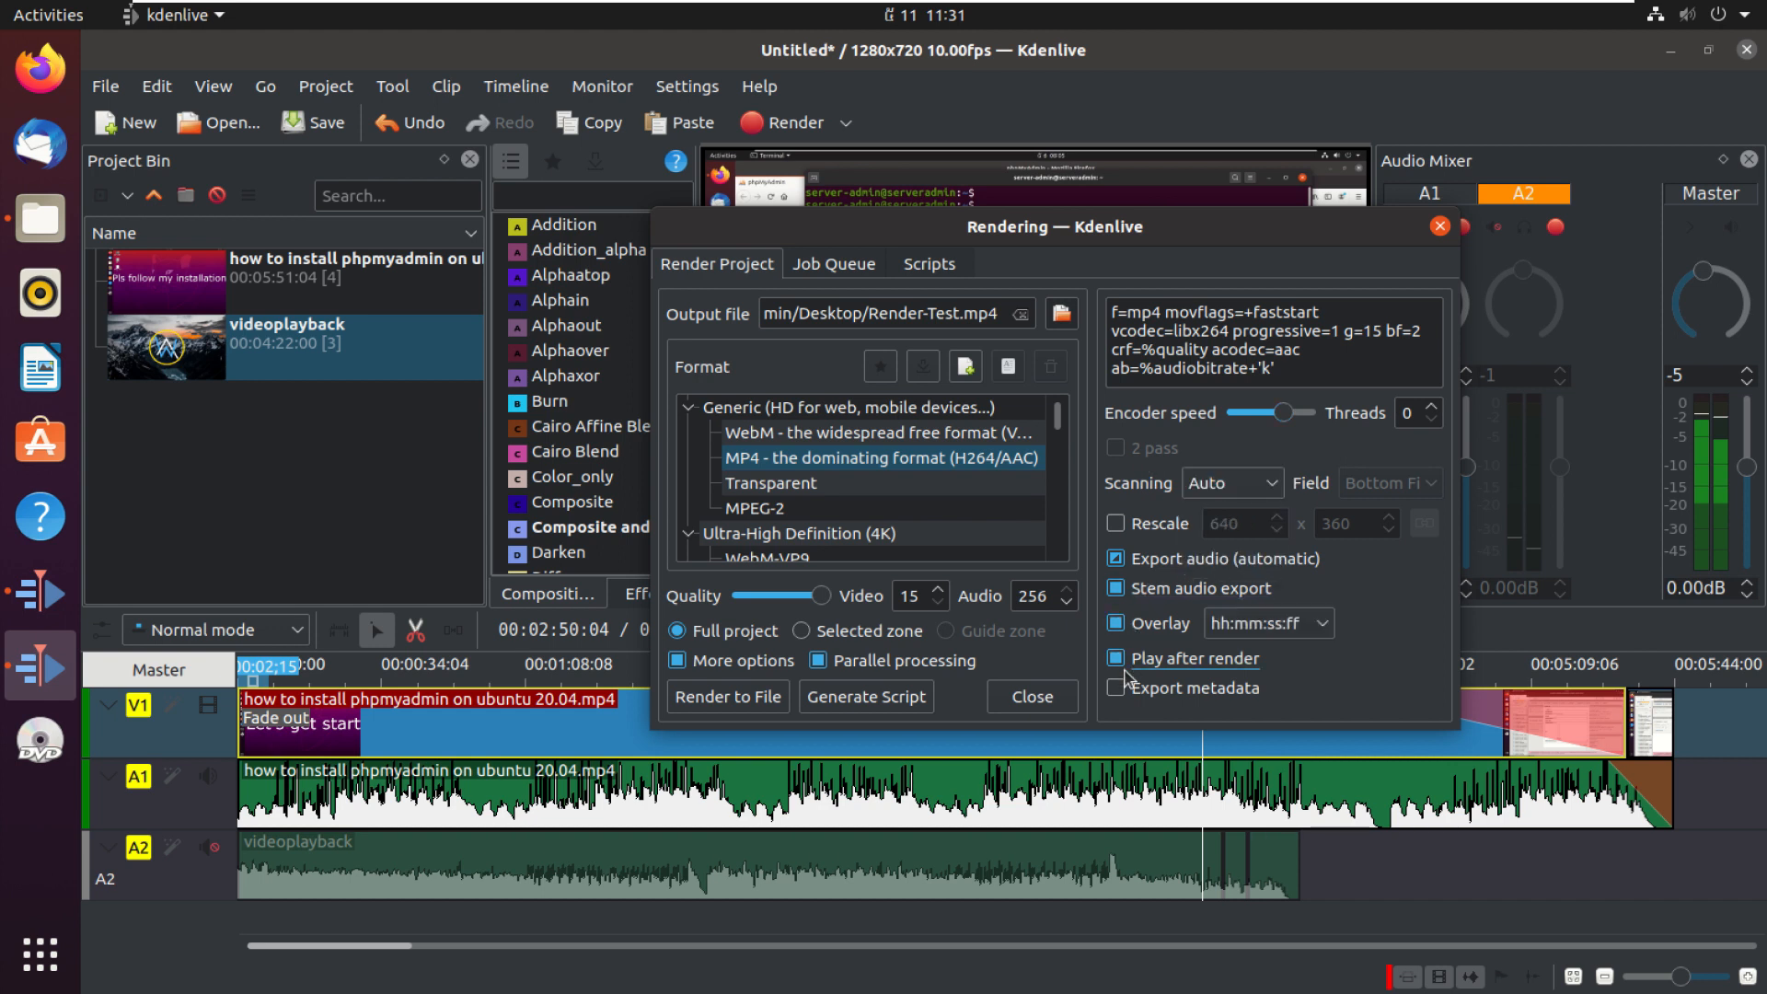
left_click(1125, 693)
left_click(1117, 690)
left_click(1117, 658)
left_click(1117, 624)
left_click(1116, 589)
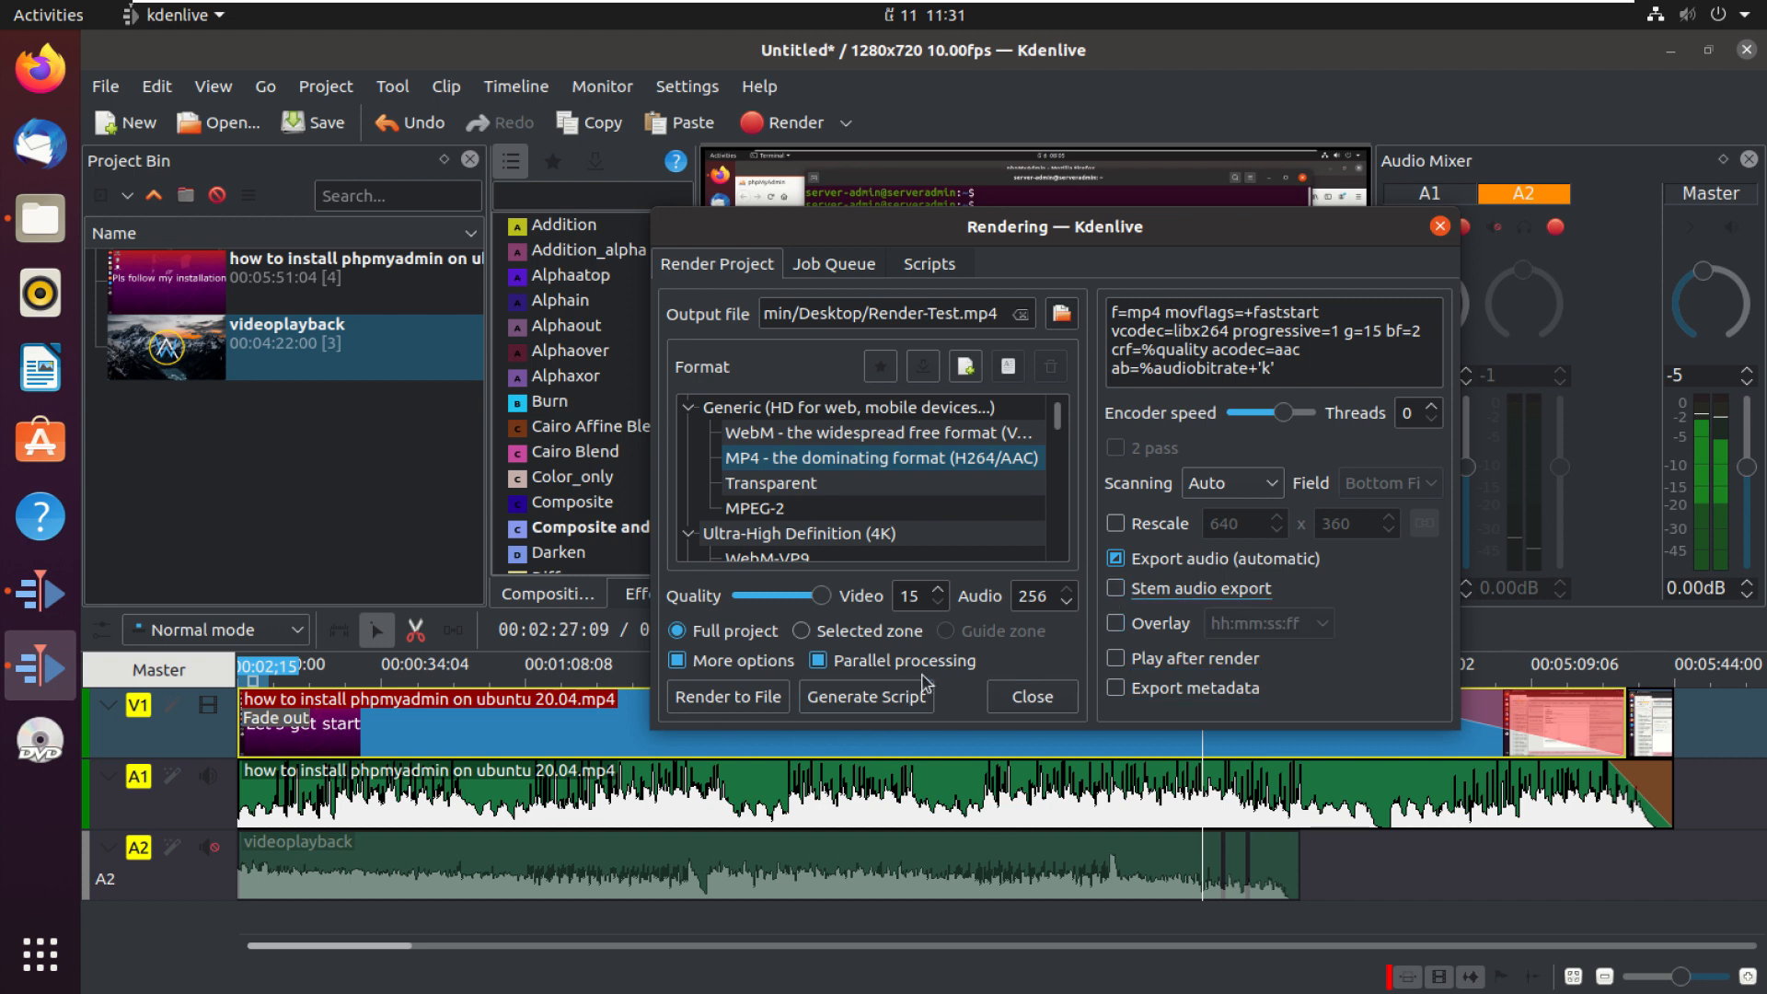
left_click(678, 661)
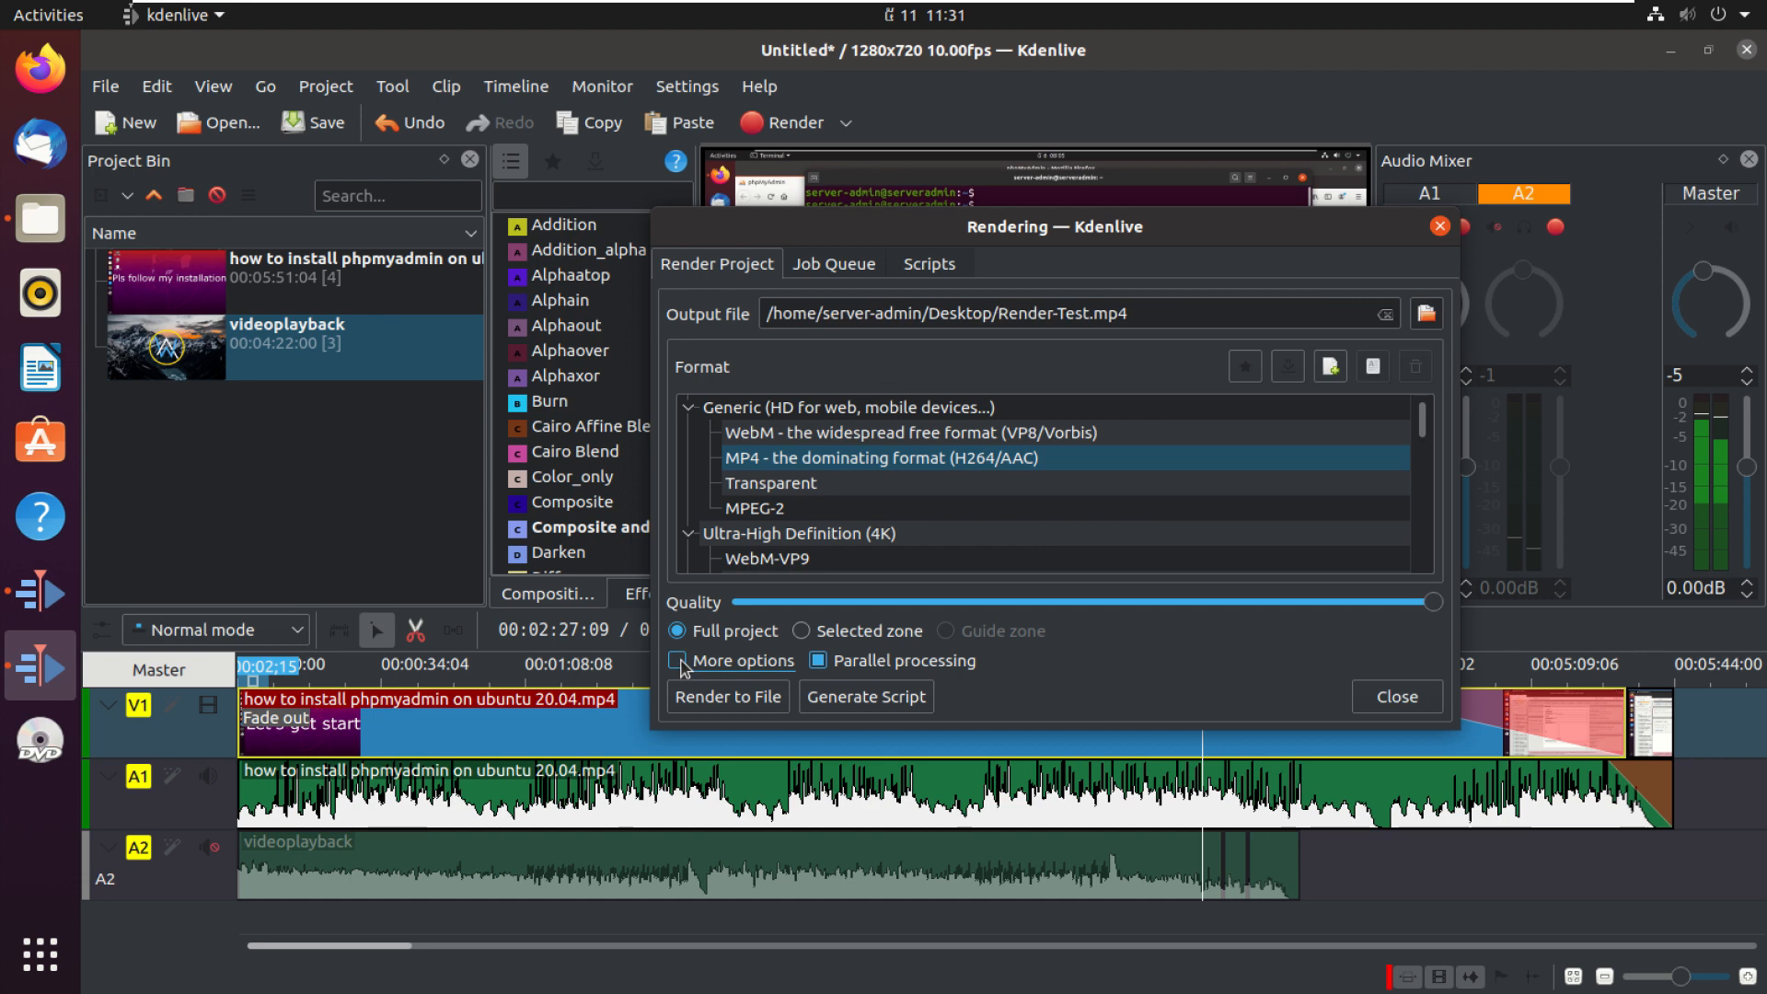
Step: Render the project to file
left_click(724, 697)
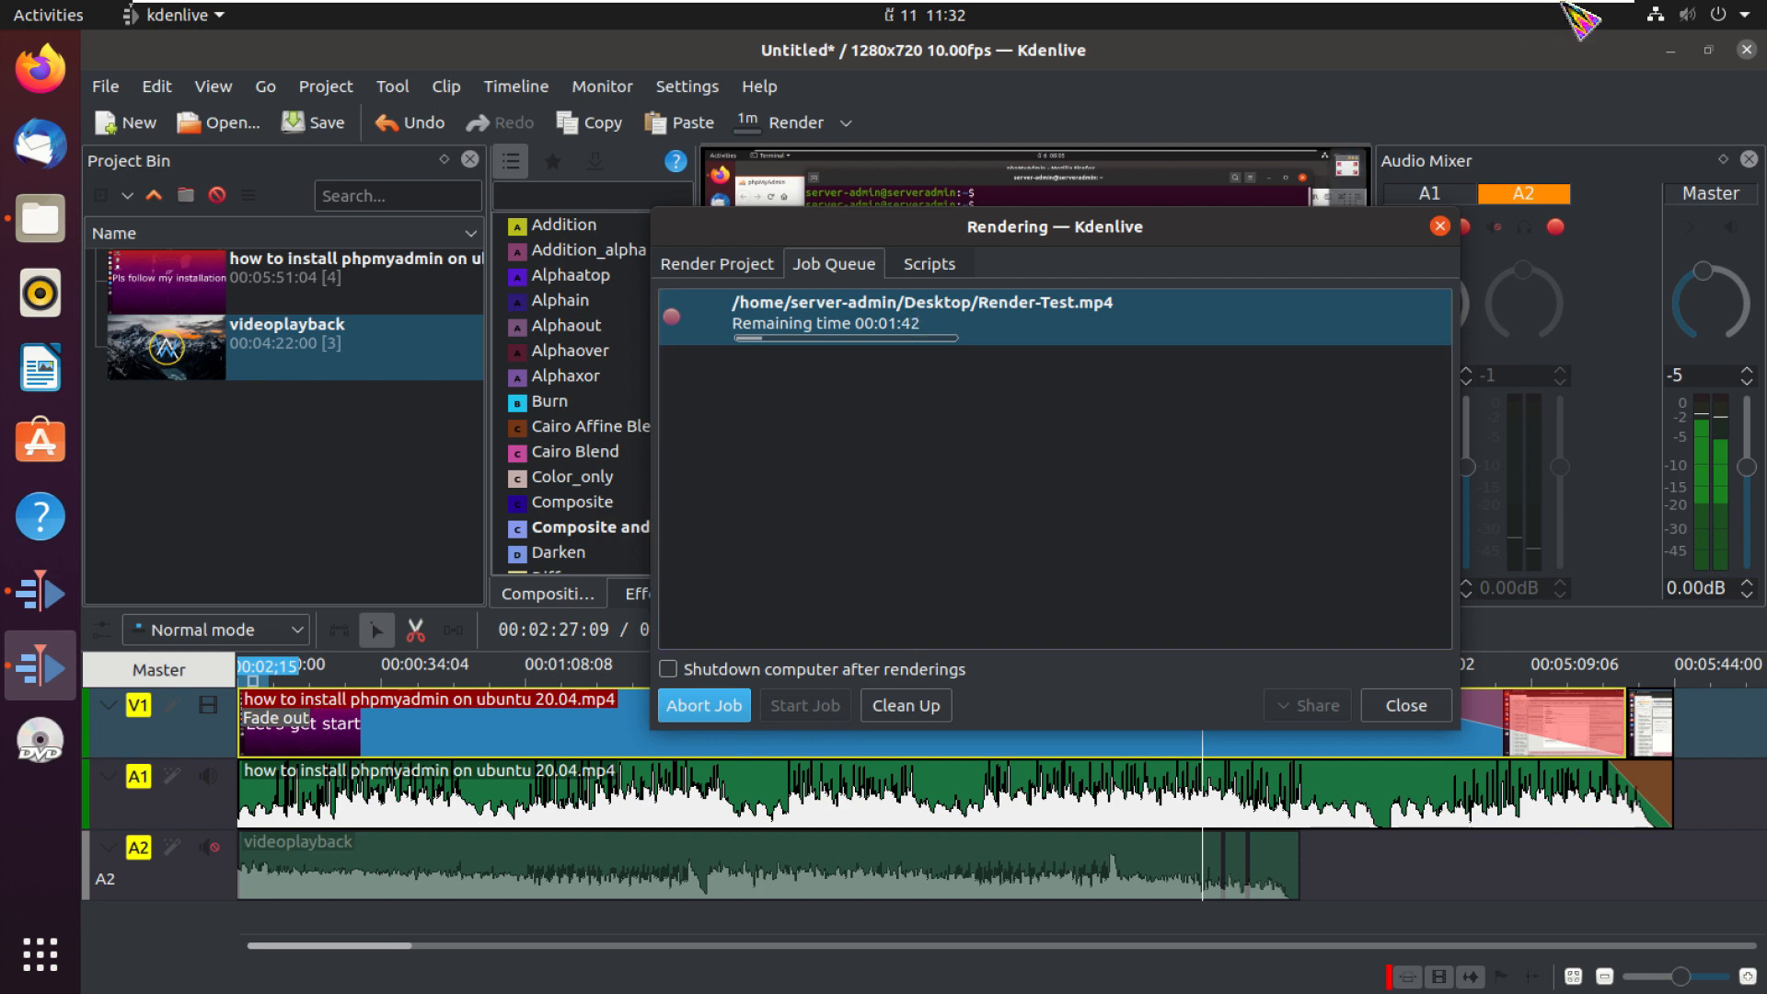
left_click(1544, 25)
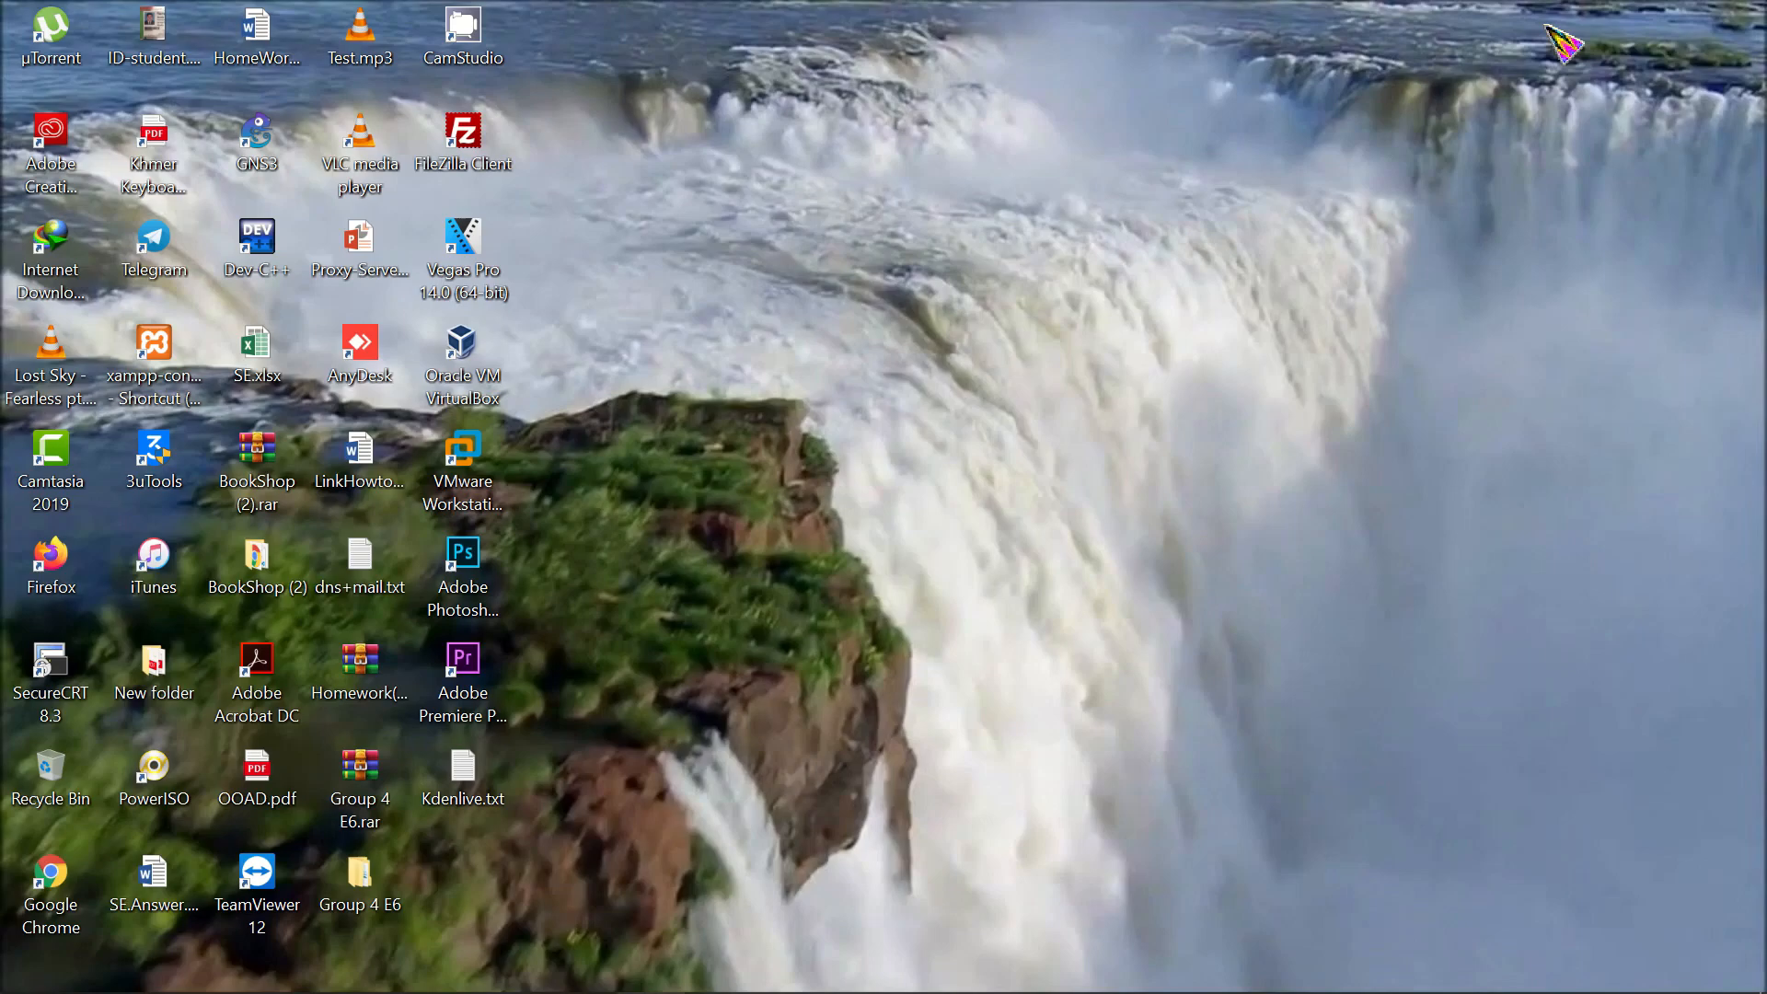
mouse_move(885, 4)
left_click(718, 37)
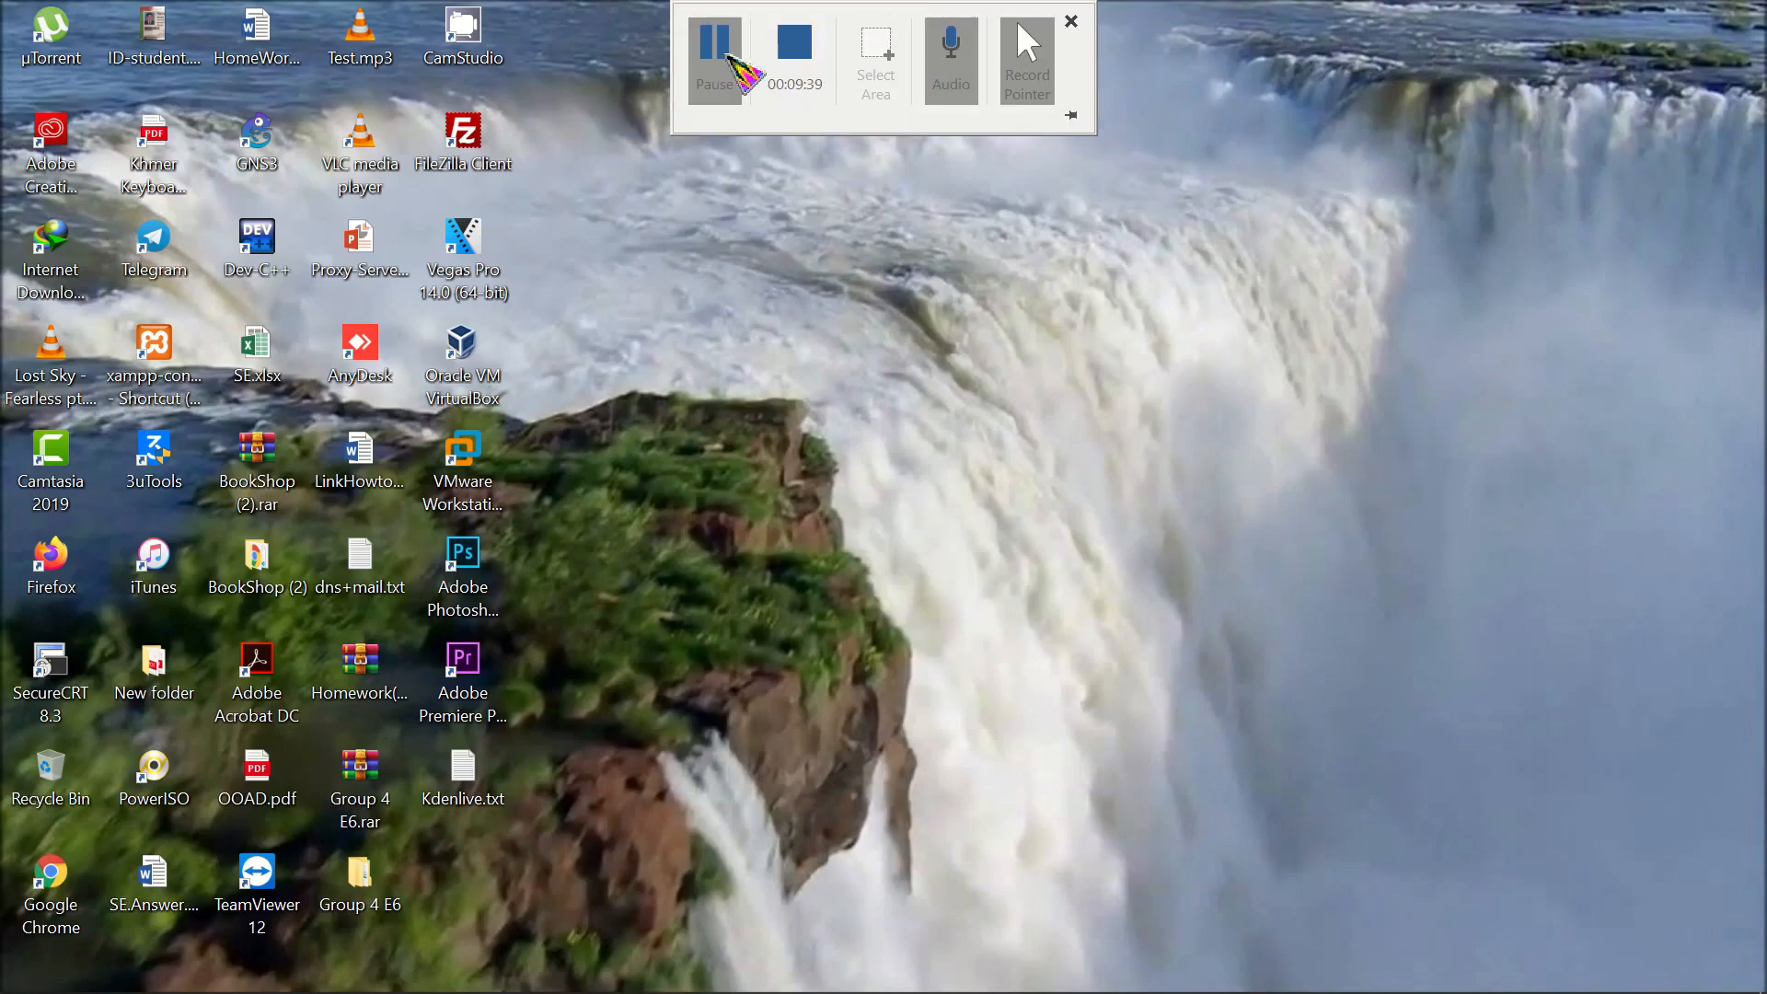
mouse_move(707, 992)
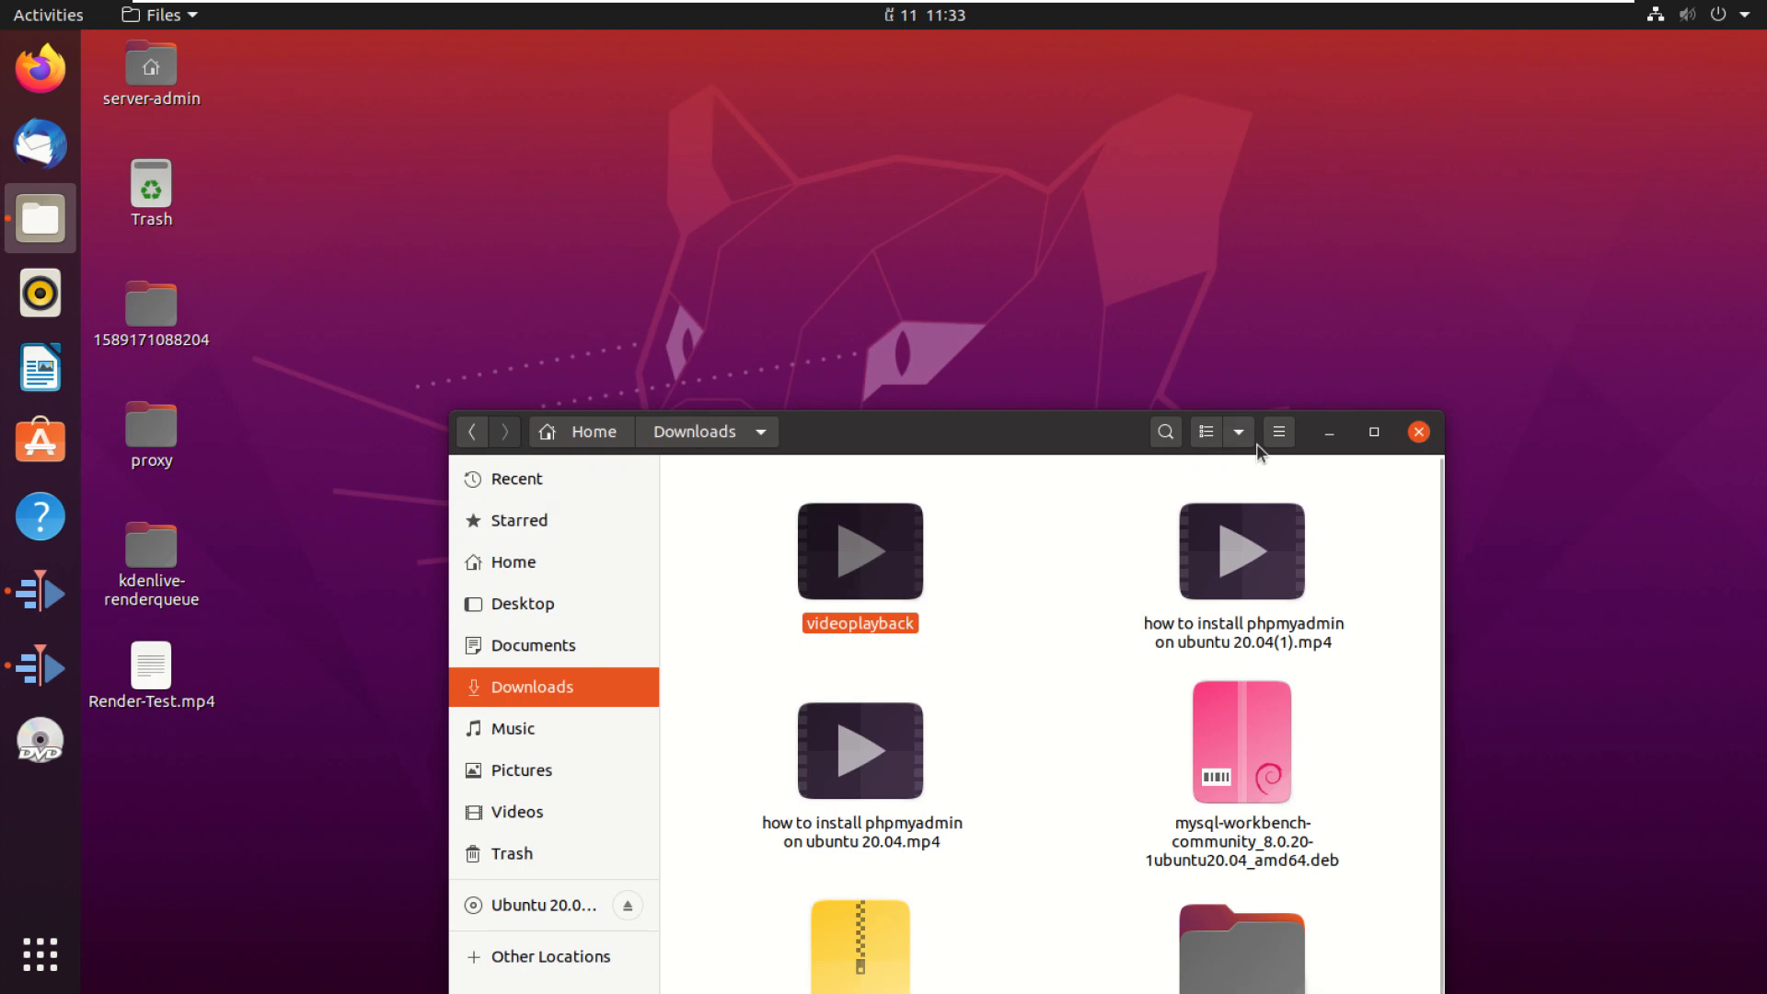
Step: Open the rendered Render-Test.mp4 from the desktop in the video player
left_click(1330, 432)
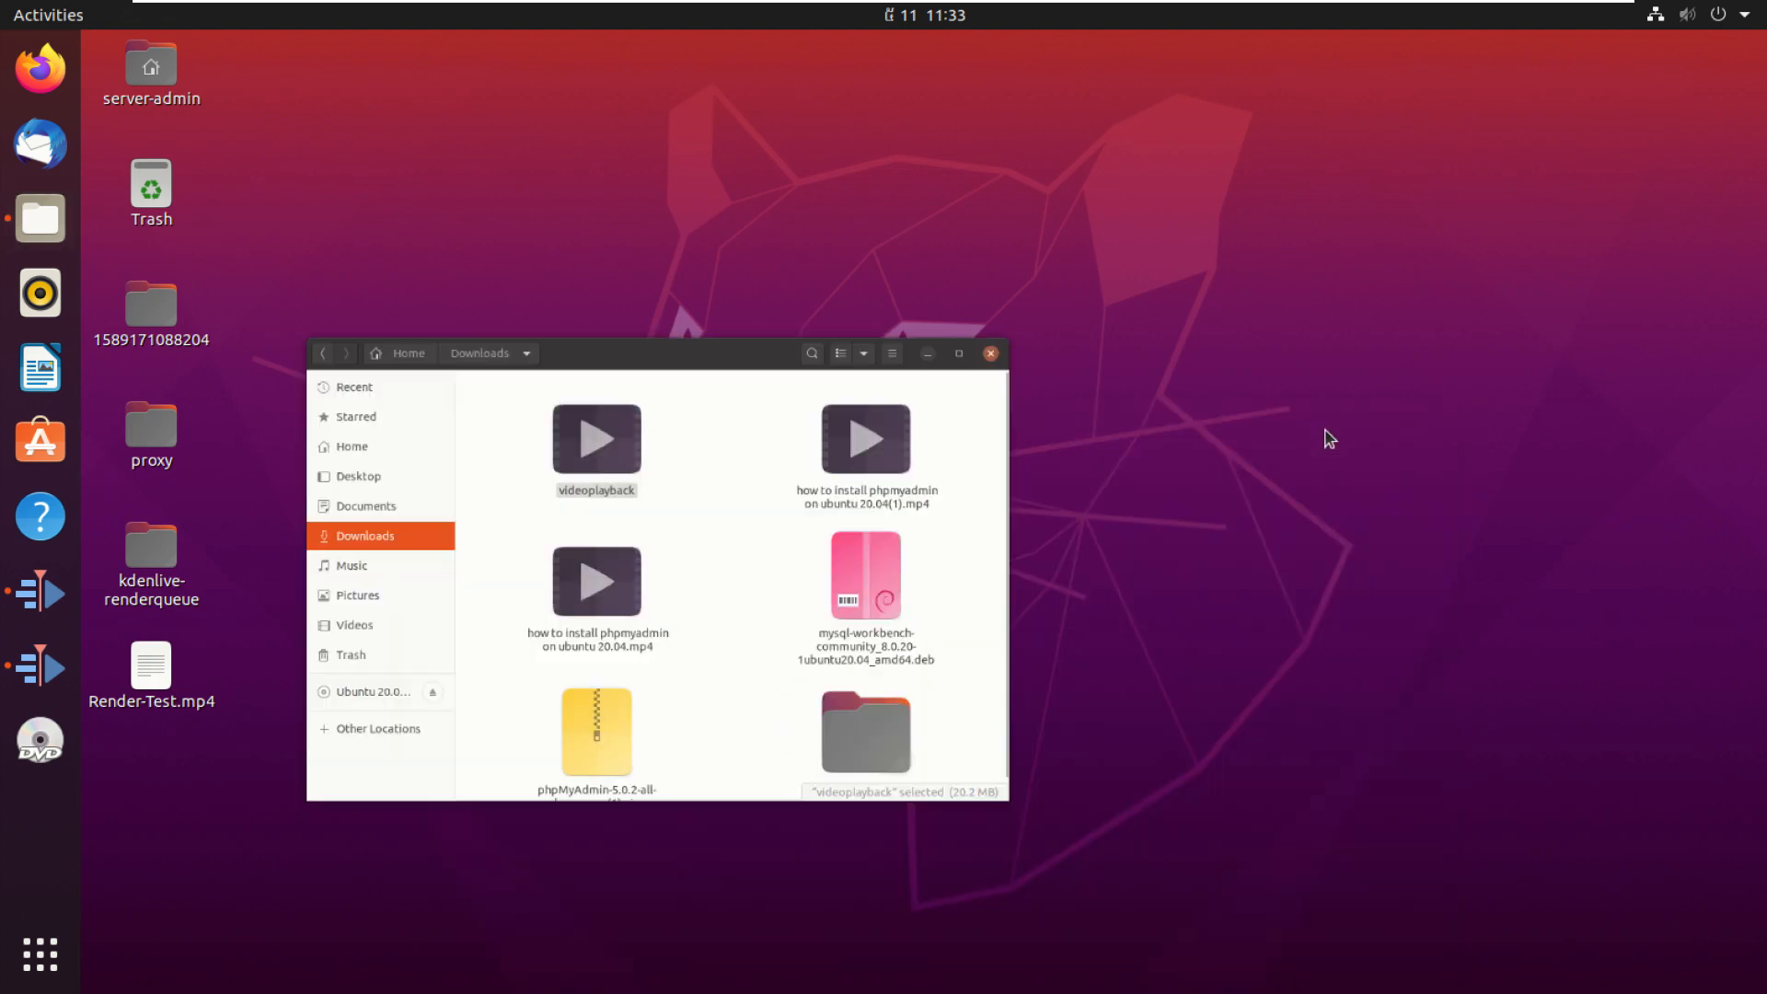
left_click(133, 672)
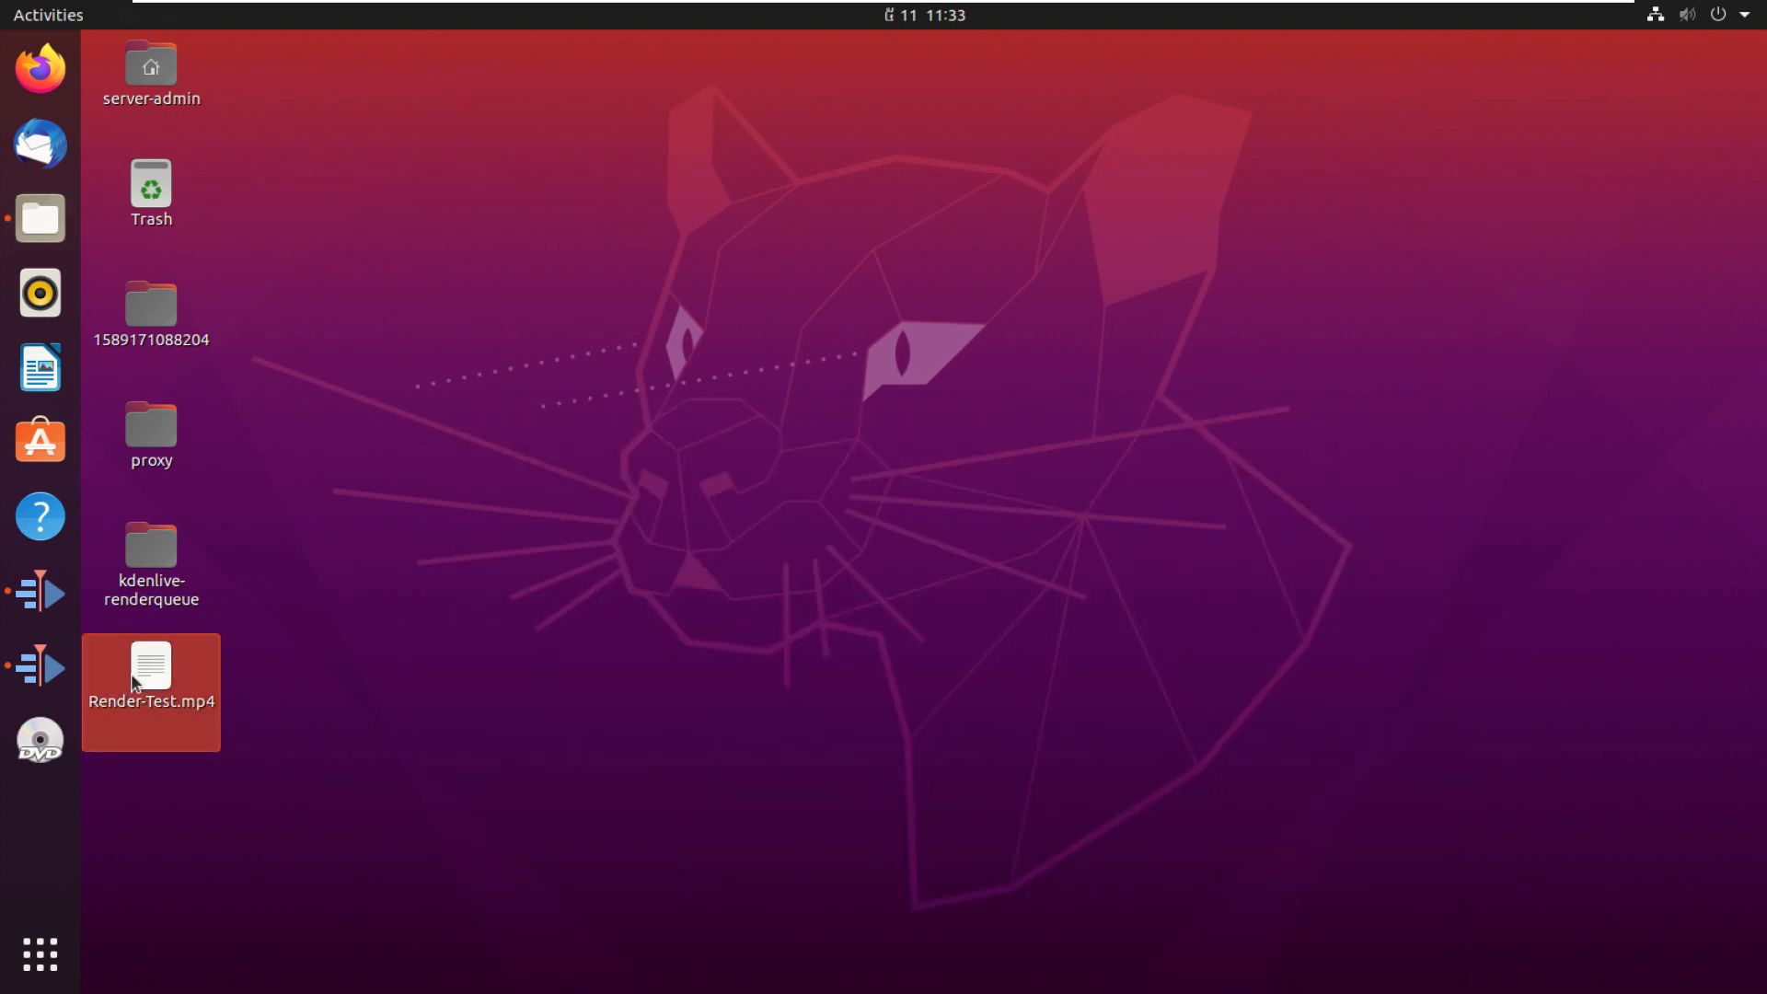
left_click_drag(147, 683, 493, 167)
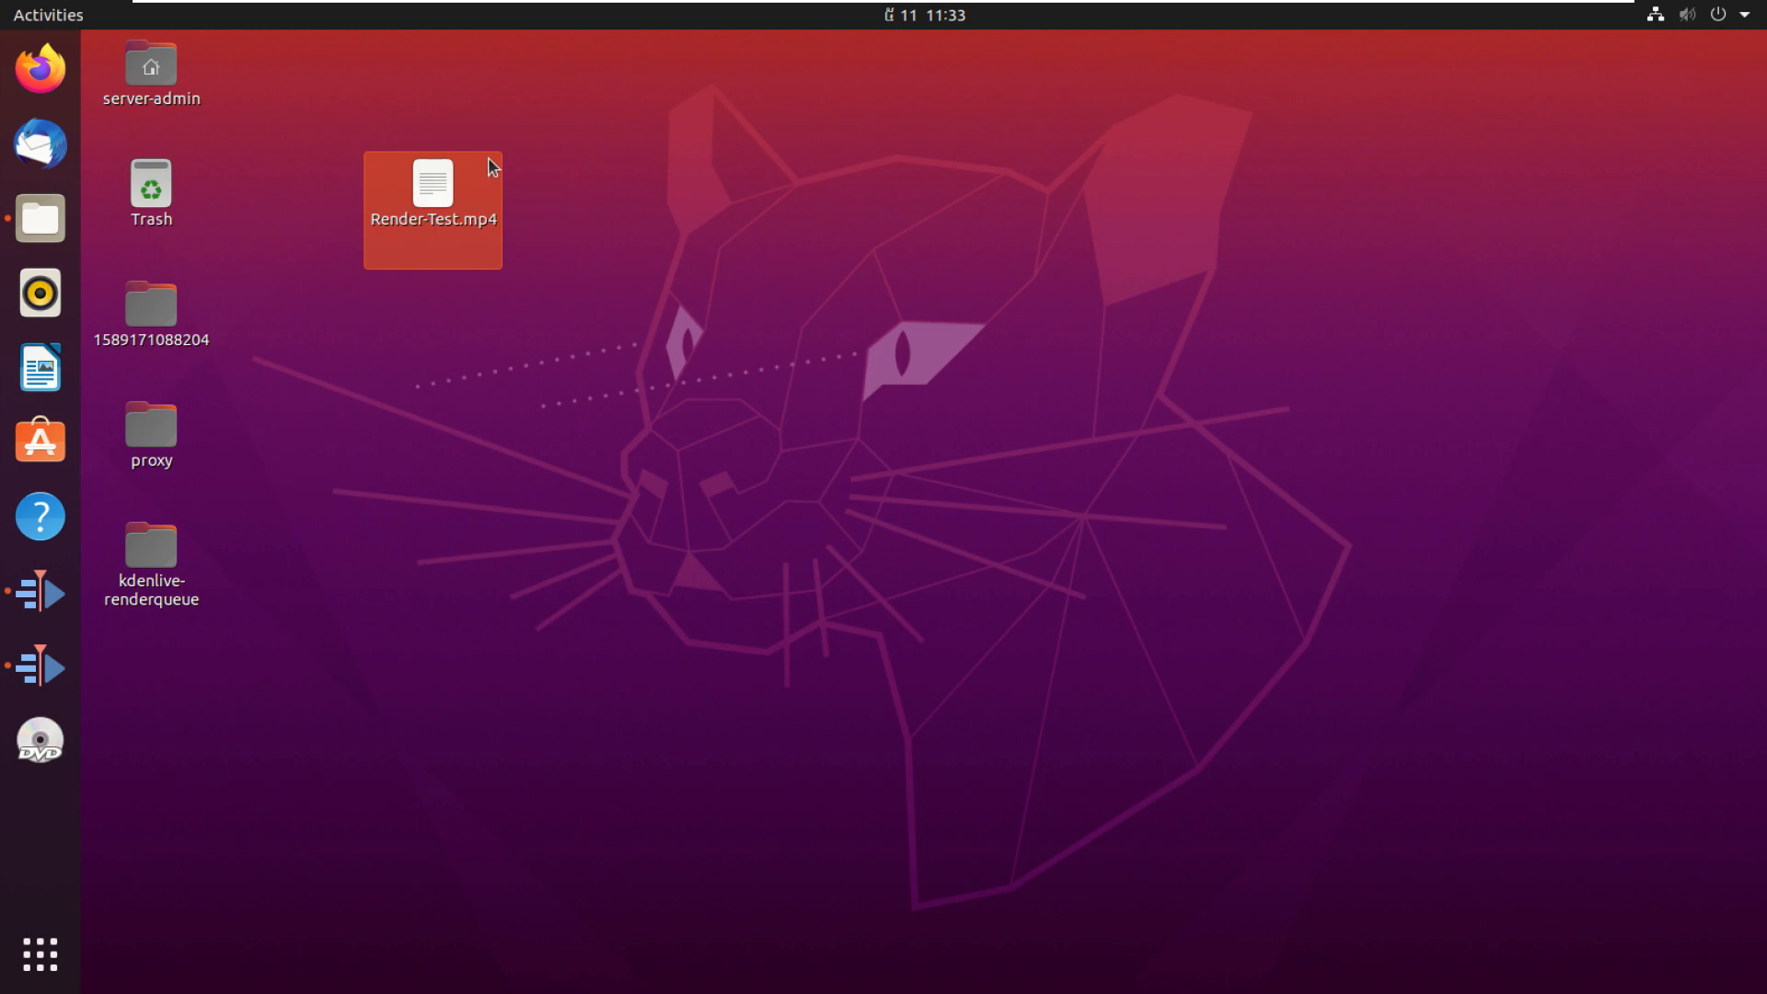
double_click(439, 185)
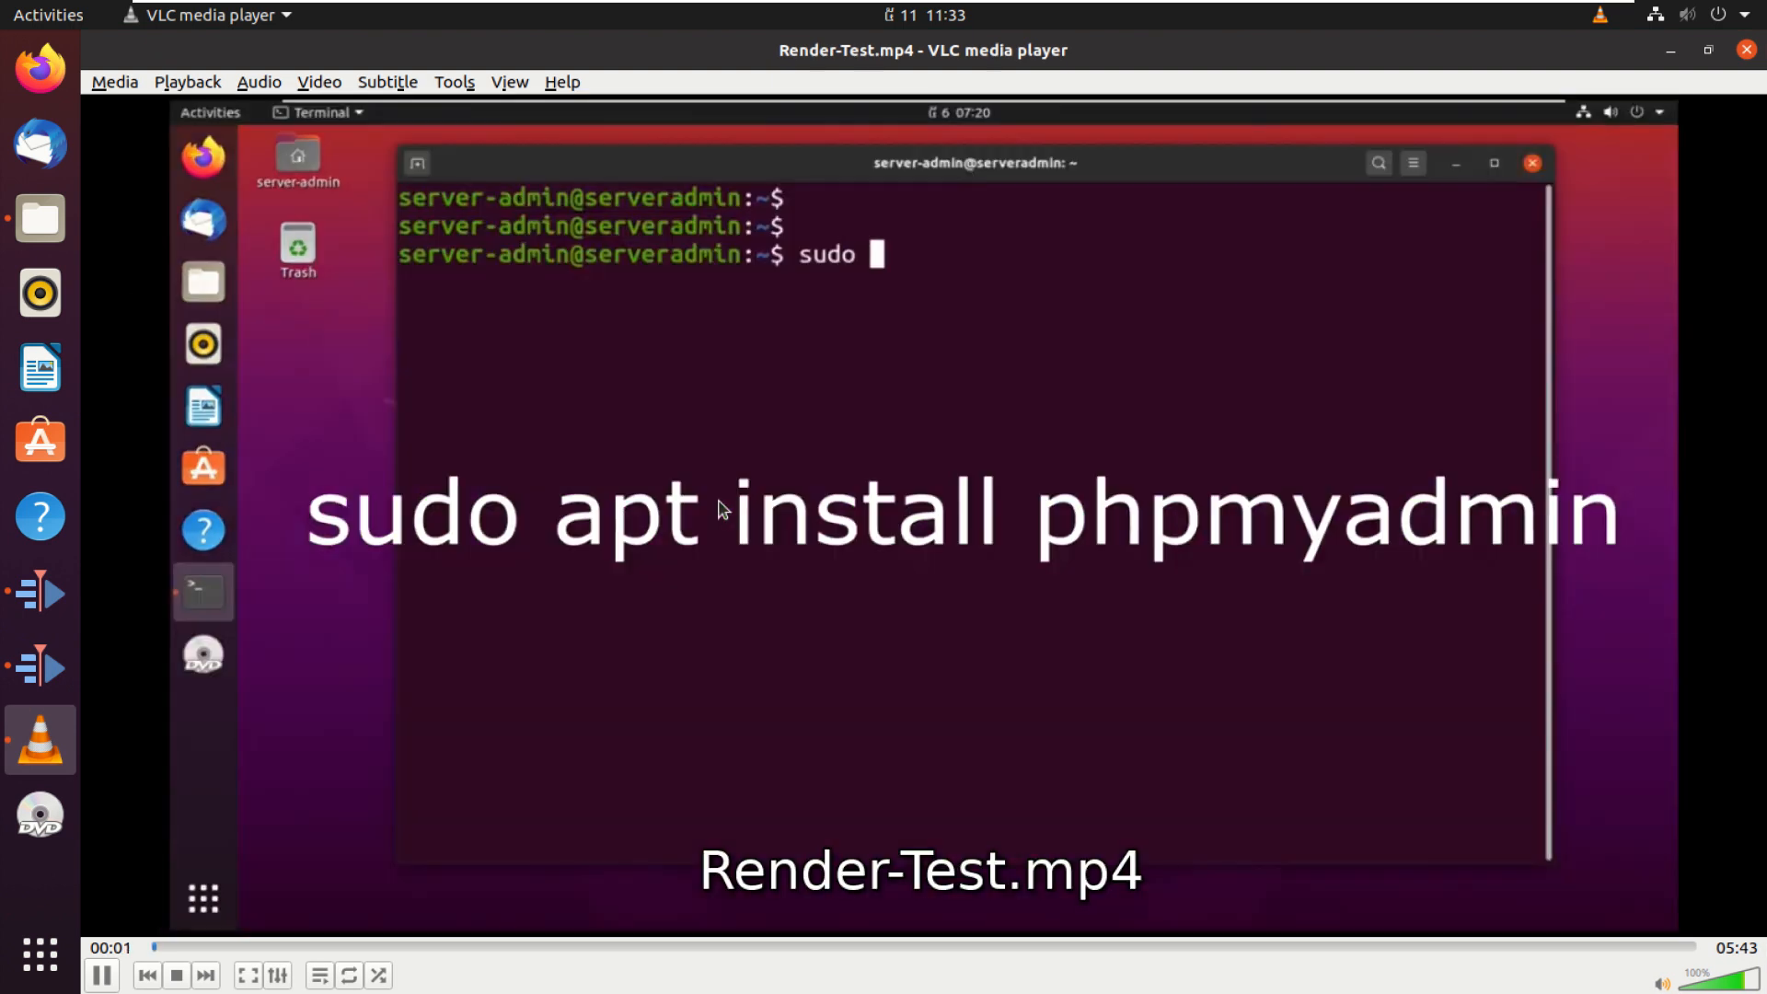
Step: Play the rendered video to check it, then pause playback
key("XF86AudioRaiseVolume")
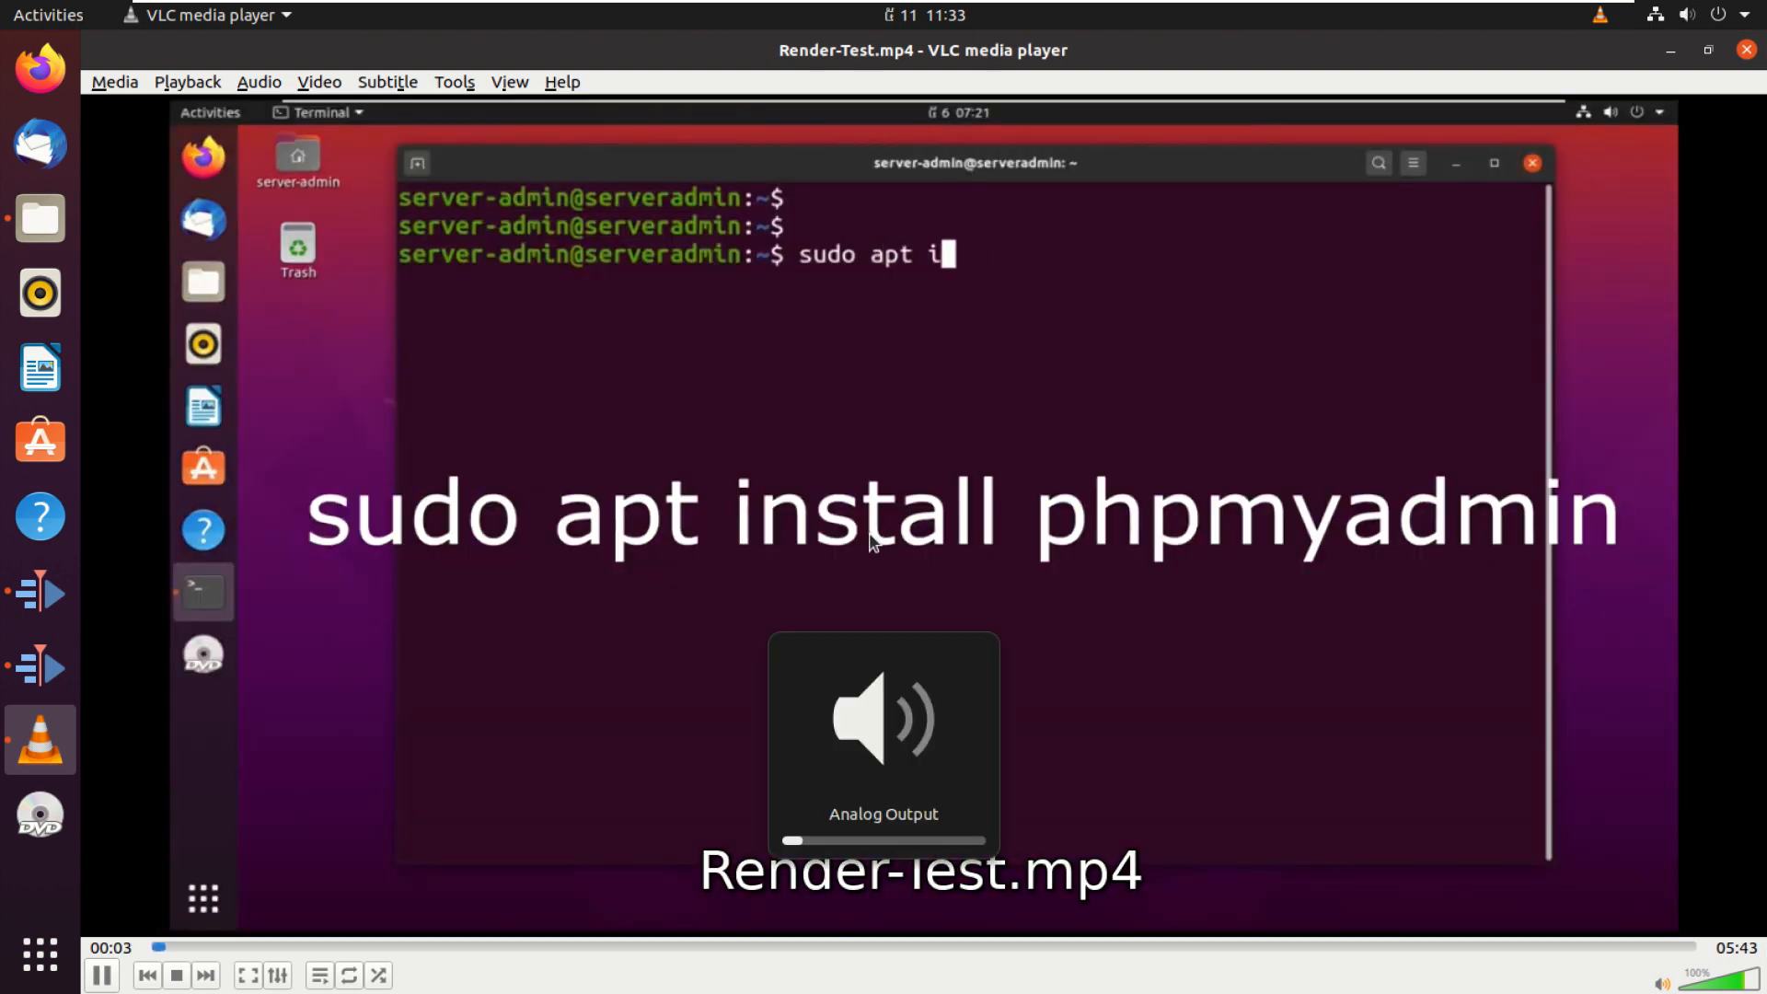
key("XF86AudioRaiseVolume")
key("XF86AudioRaiseVolume")
key("XF86AudioRaiseVolume")
key("XF86AudioRaiseVolume")
key("XF86AudioRaiseVolume")
key("XF86AudioRaiseVolume")
key("XF86AudioRaiseVolume")
key("XF86AudioRaiseVolume")
key("XF86AudioRaiseVolume")
key("XF86AudioRaiseVolume")
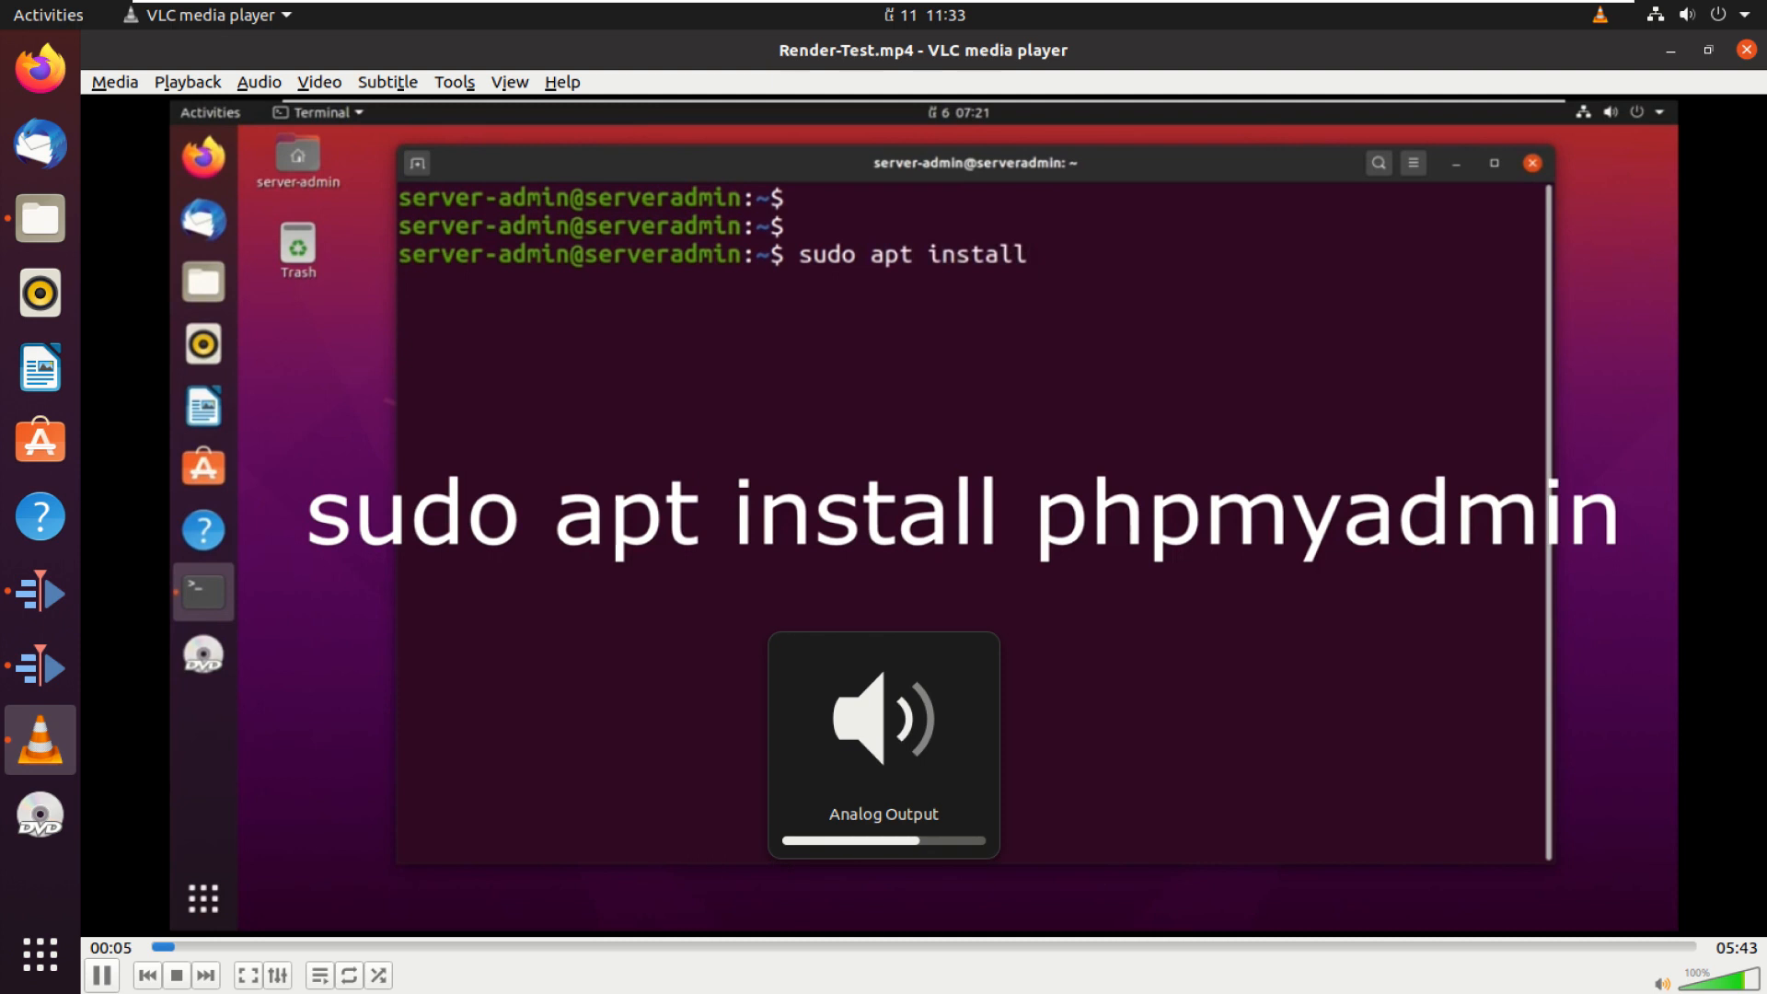
key("XF86AudioLowerVolume")
key("XF86AudioLowerVolume")
key("XF86AudioLowerVolume")
key("XF86AudioLowerVolume")
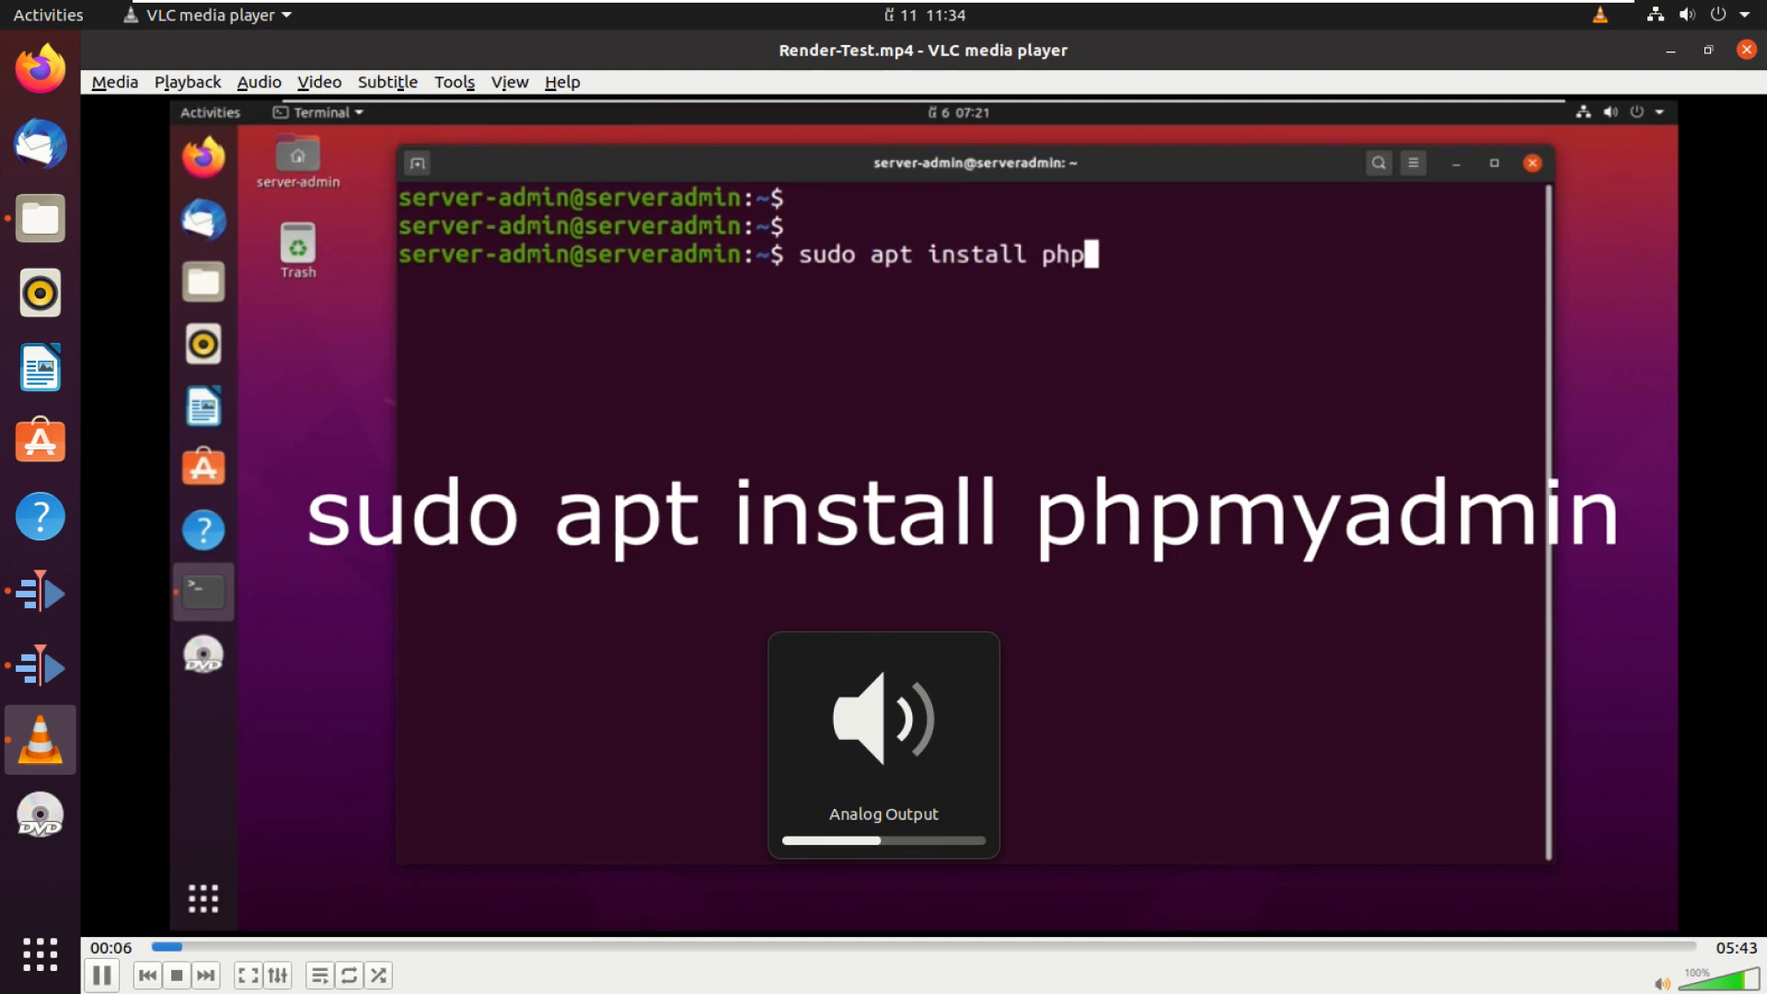
key("XF86AudioLowerVolume")
key("XF86AudioLowerVolume")
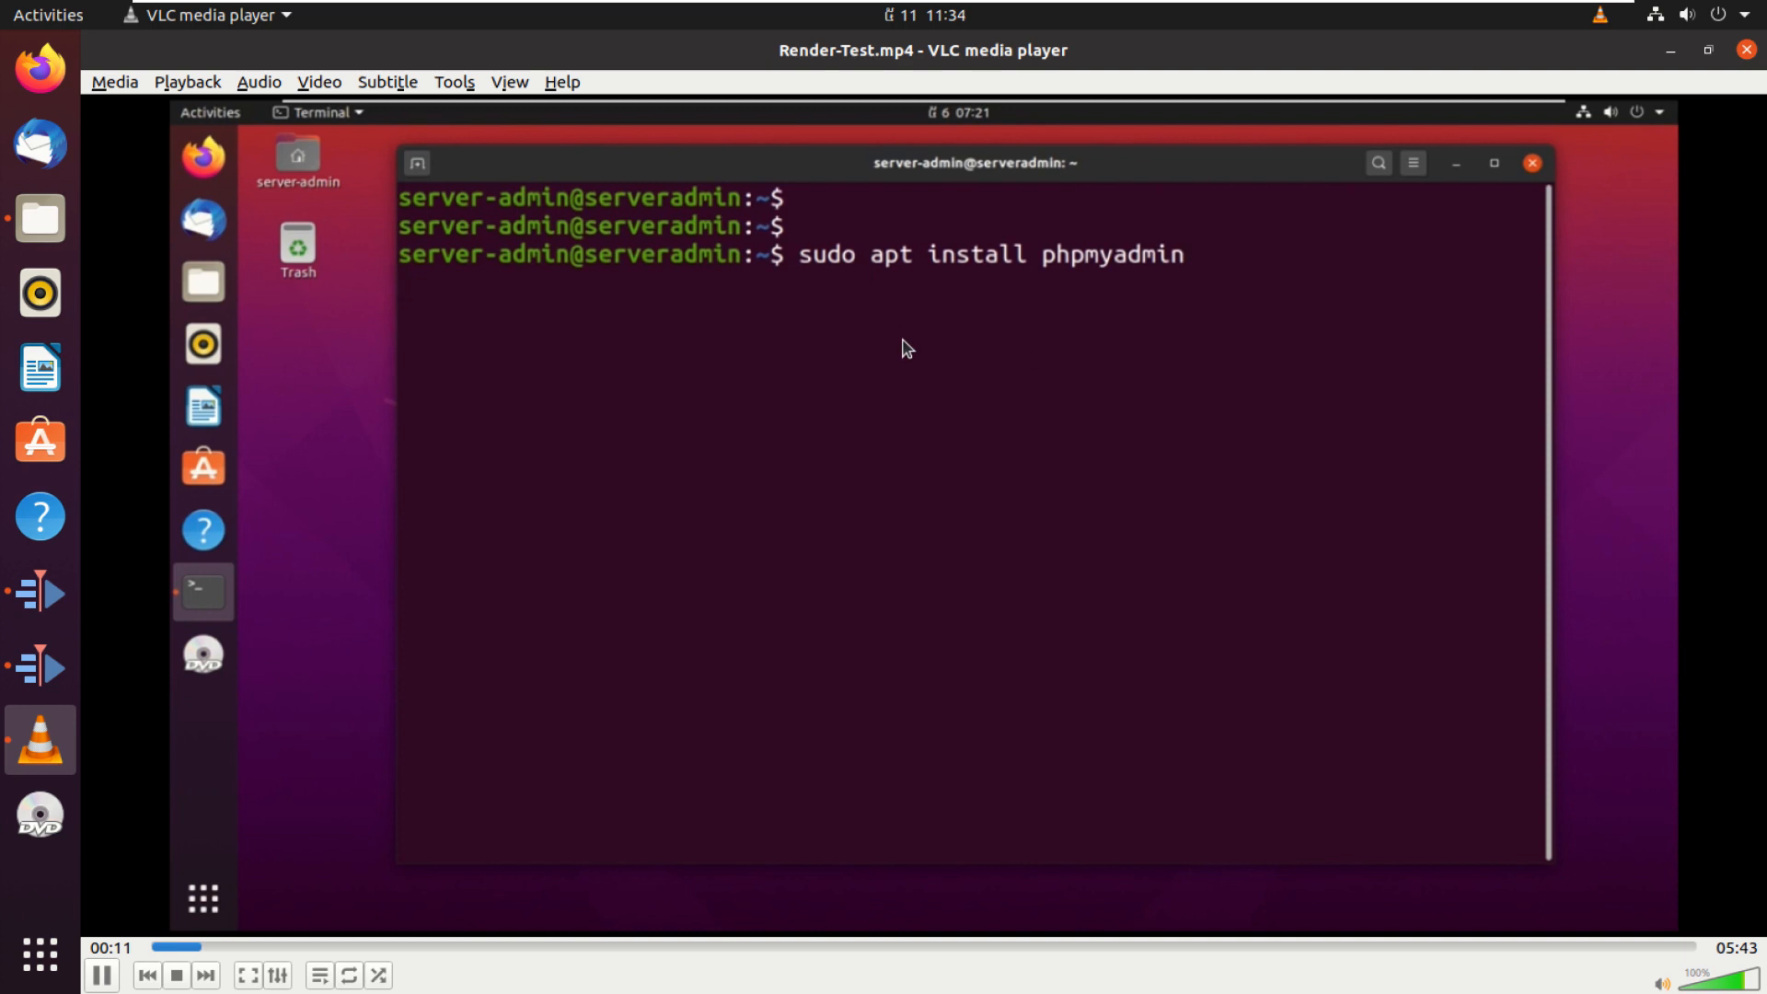
left_click(100, 977)
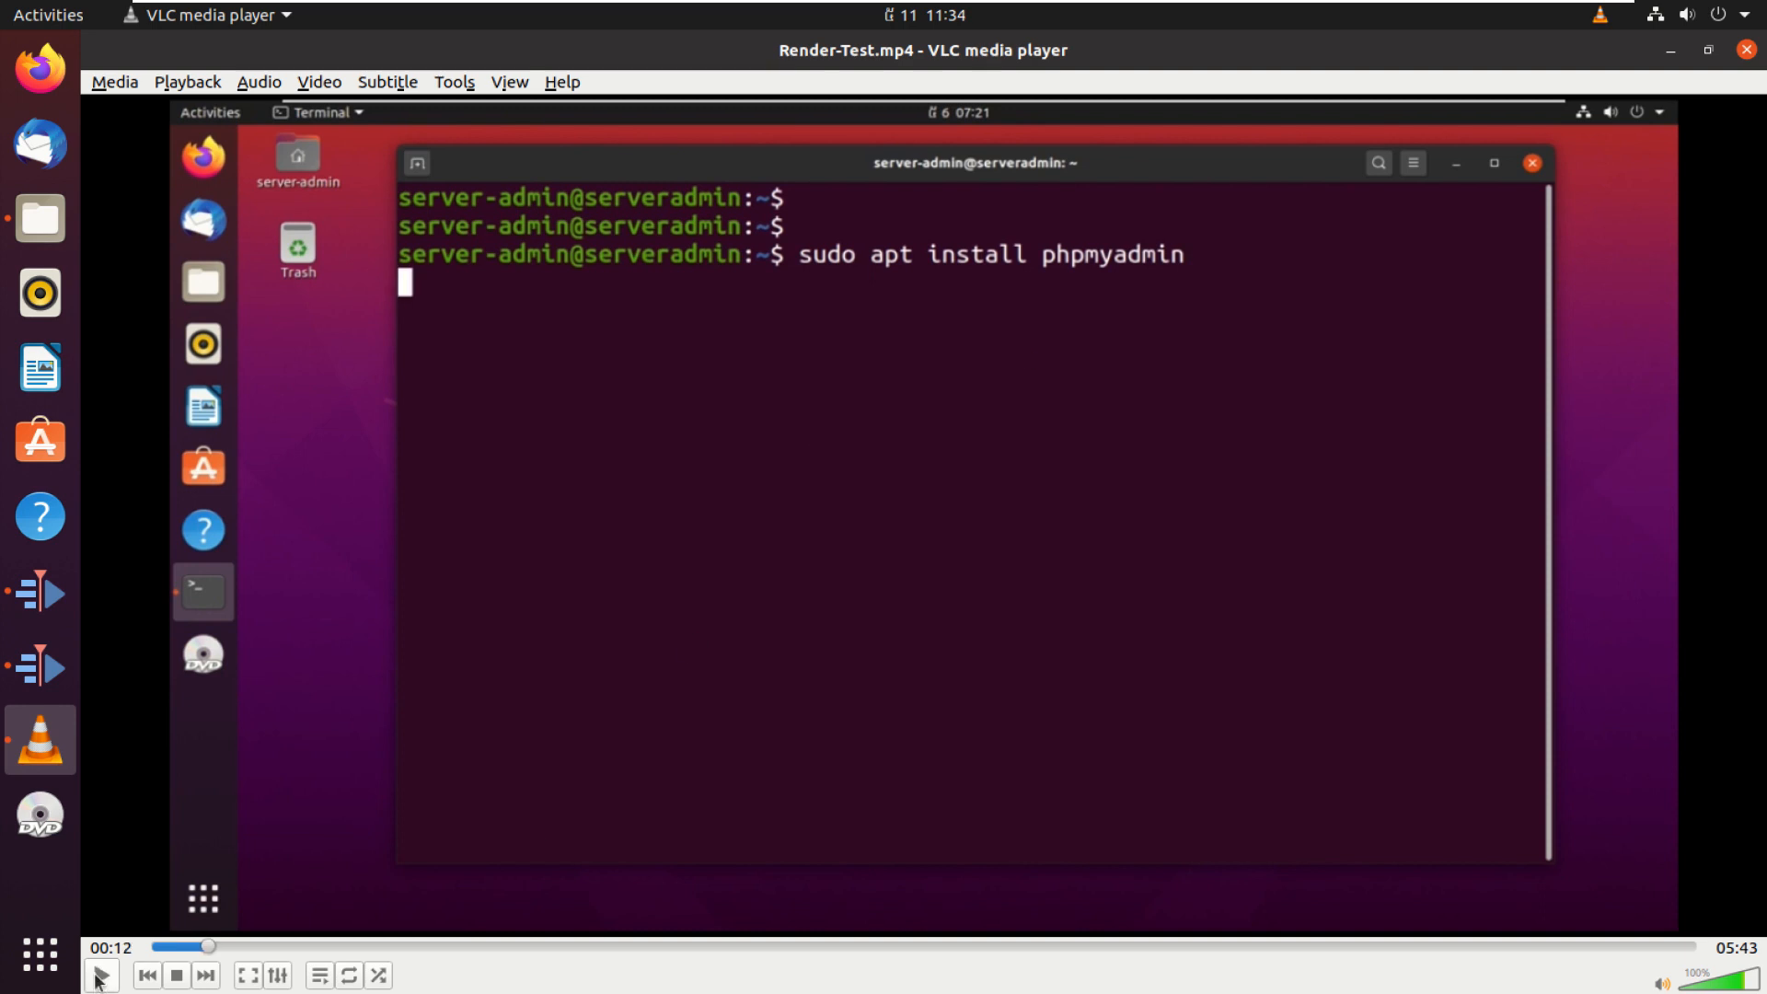